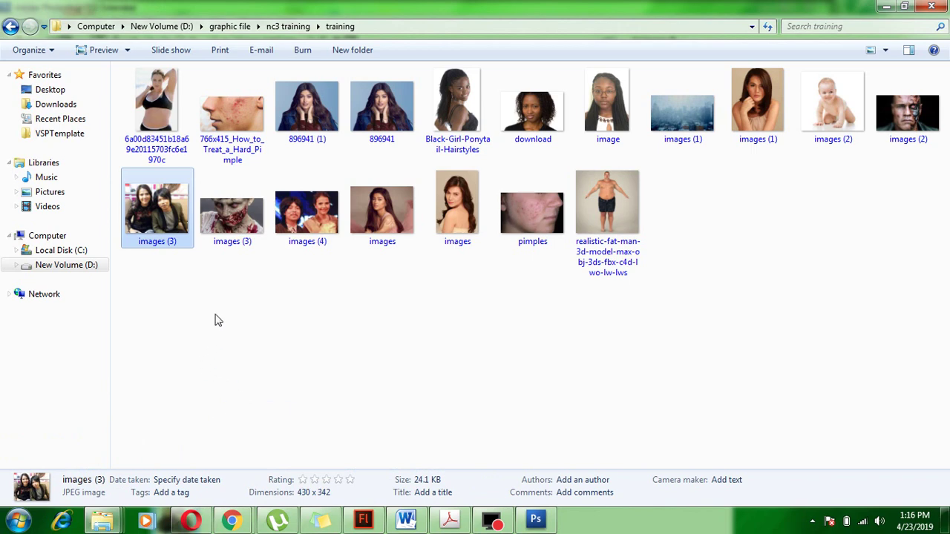
Open 766x415_How_to_Treat_a_Hard_Pimple from the training folder in Adobe Photoshop and enlarge its window until the whole picture fits
right_click(228, 113)
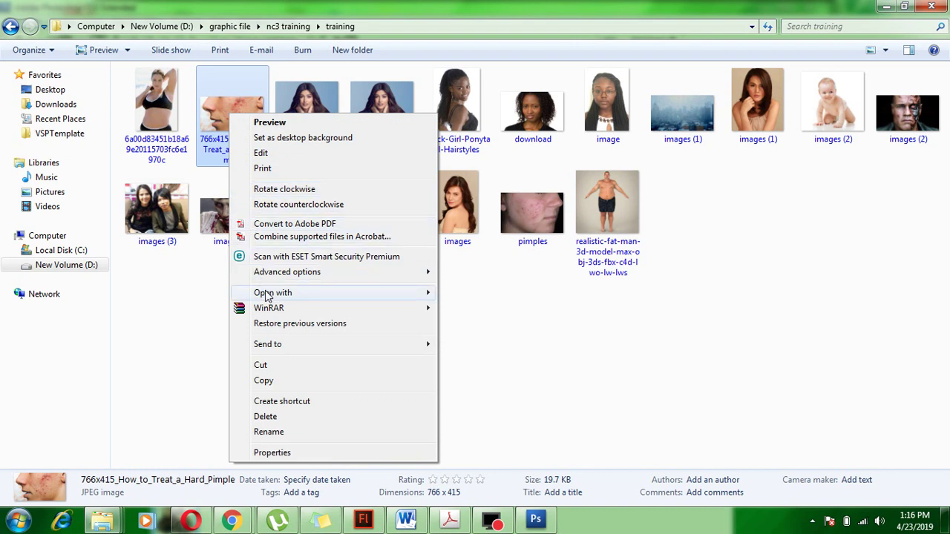
mouse_move(300, 295)
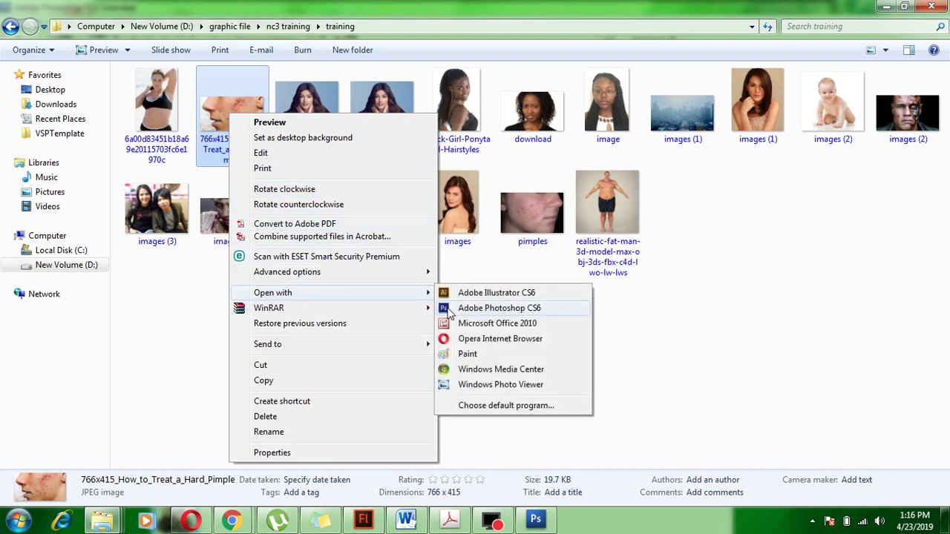
left_click(449, 310)
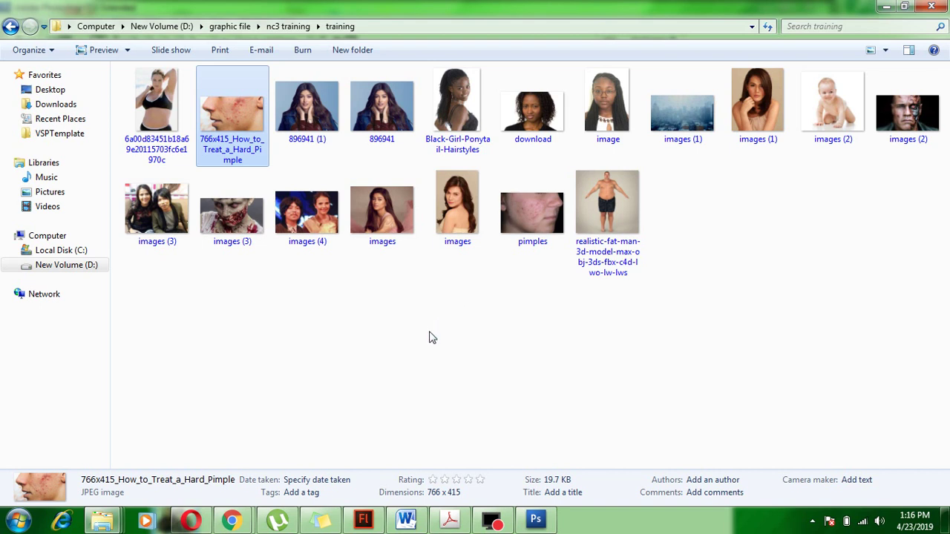
left_click(536, 521)
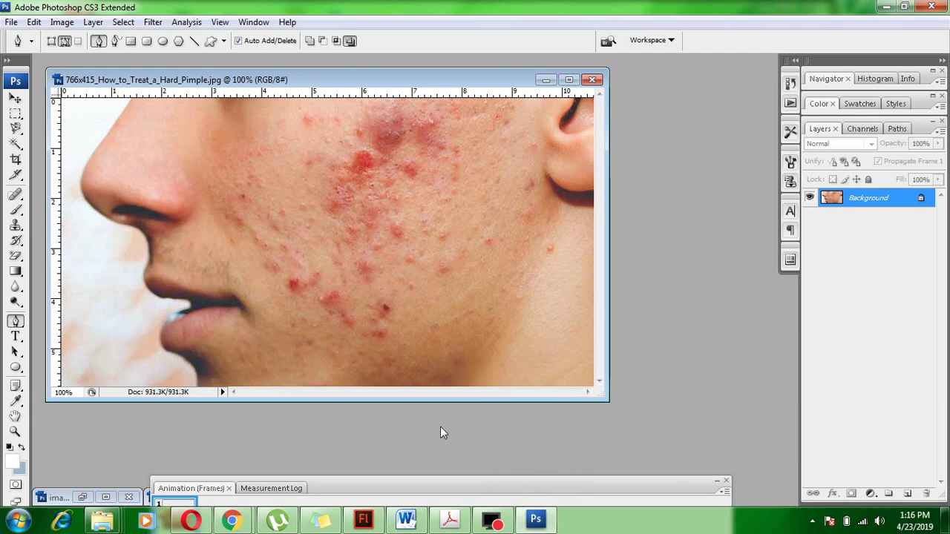
left_click_drag(600, 397, 674, 454)
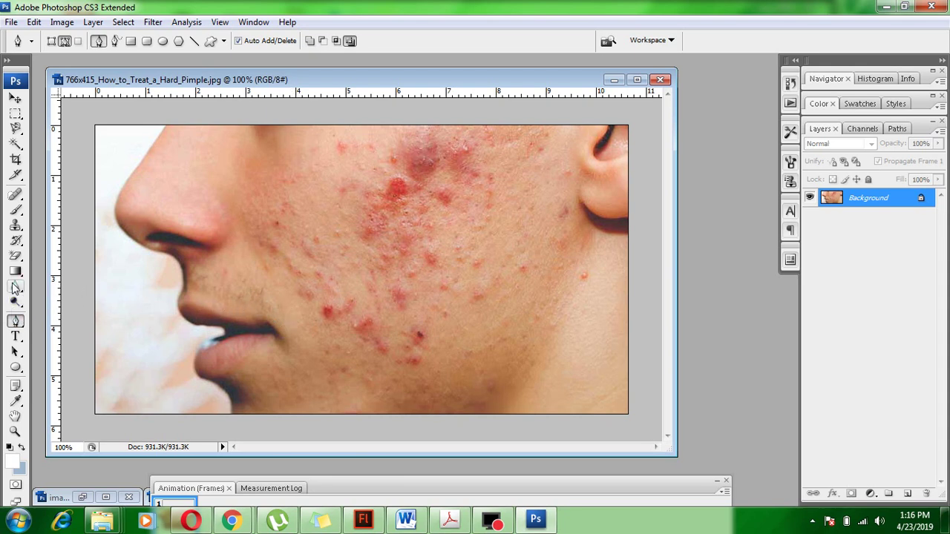
With the Clone Stamp tool at brush size 60, sample clear skin and cover the dark pimple on the lower cheek
left_click(15, 227)
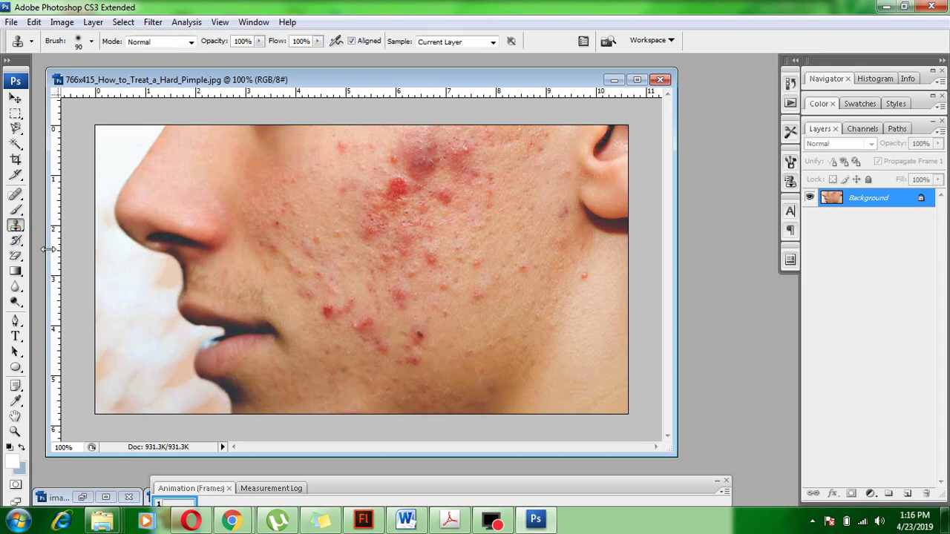
right_click(15, 226)
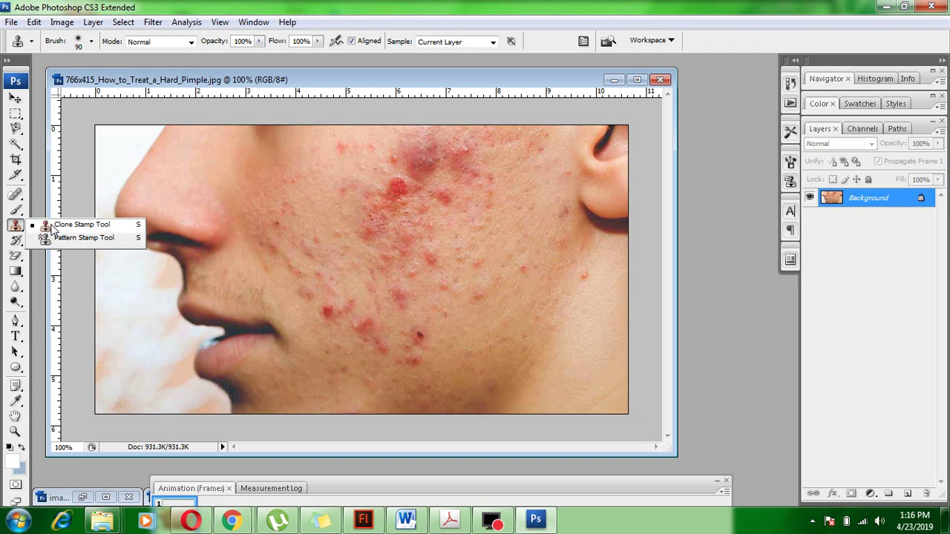
left_click(54, 223)
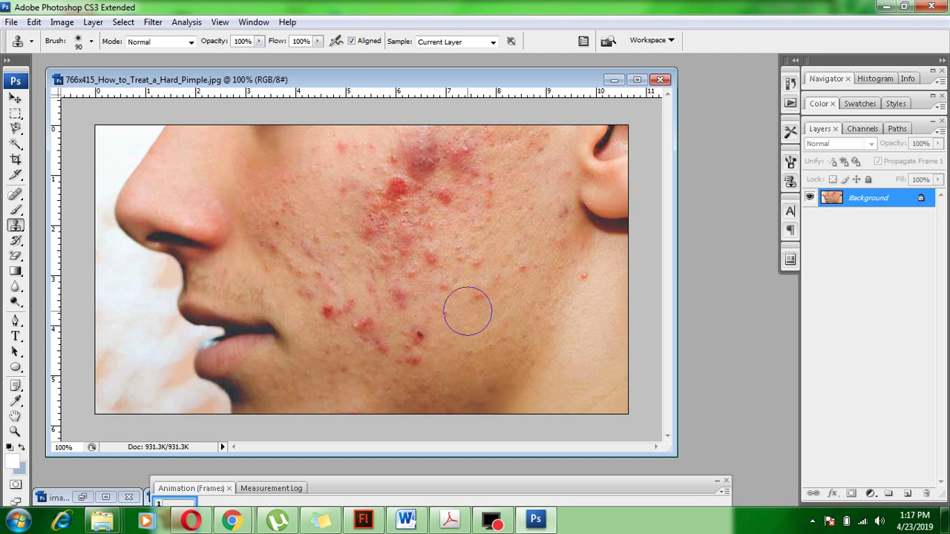
key("bracketleft")
key("bracketleft")
key("bracketleft")
left_click(460, 342, "alt")
left_click(417, 335)
Sample nearby clear skin and clone it over the small red spots just below the covered pimple
left_click(459, 356)
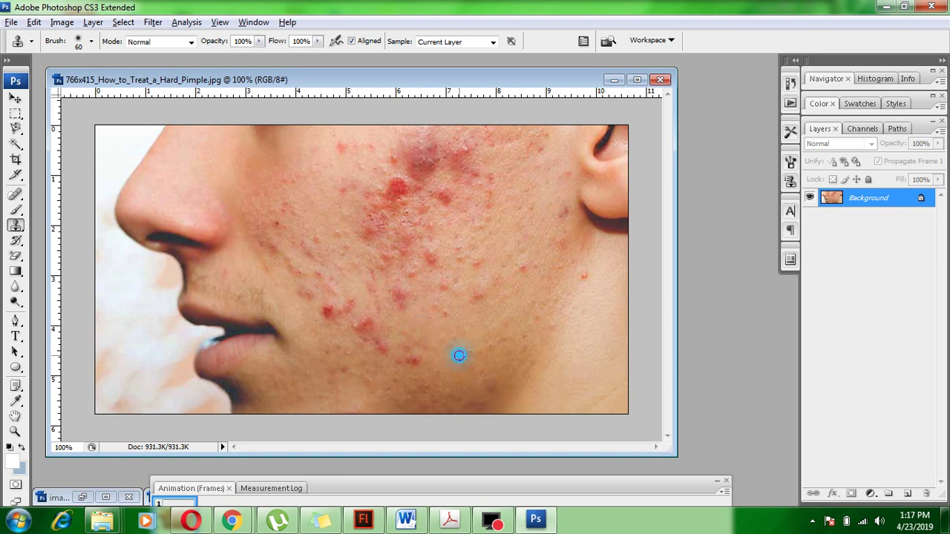
left_click(415, 352)
left_click(417, 362)
left_click(447, 356, "alt")
left_click(405, 341)
Clone sampled skin repeatedly over the marks along the lower cheek and jawline to even out the area
left_click(503, 363)
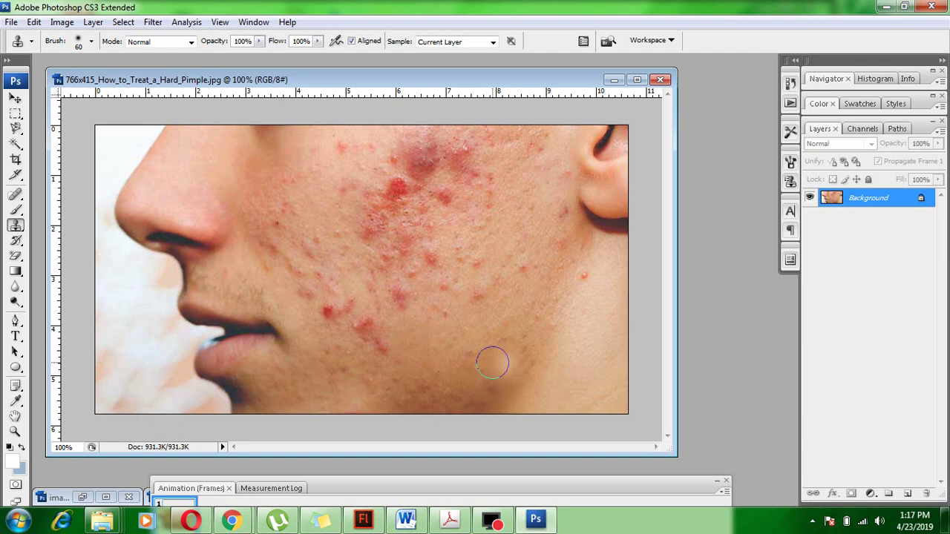
left_click(501, 337)
left_click(504, 367)
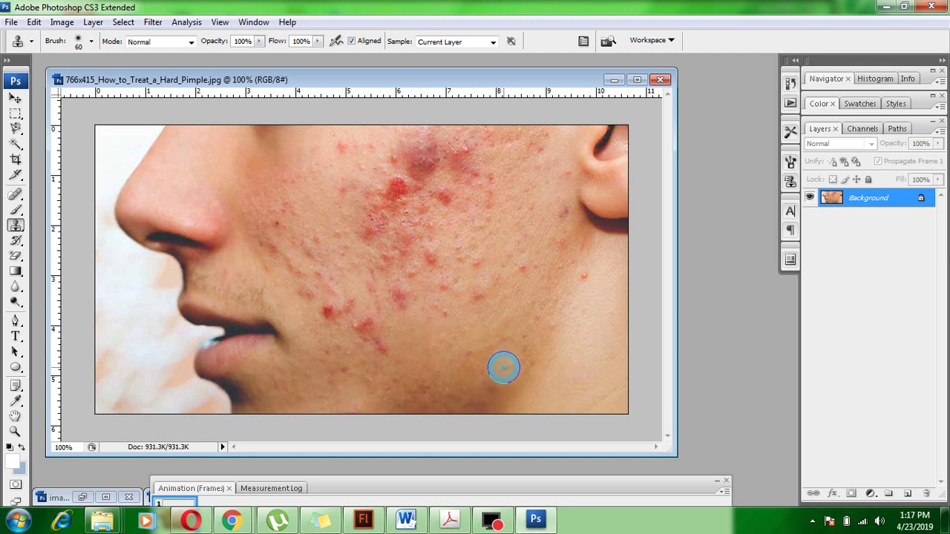
left_click(483, 384)
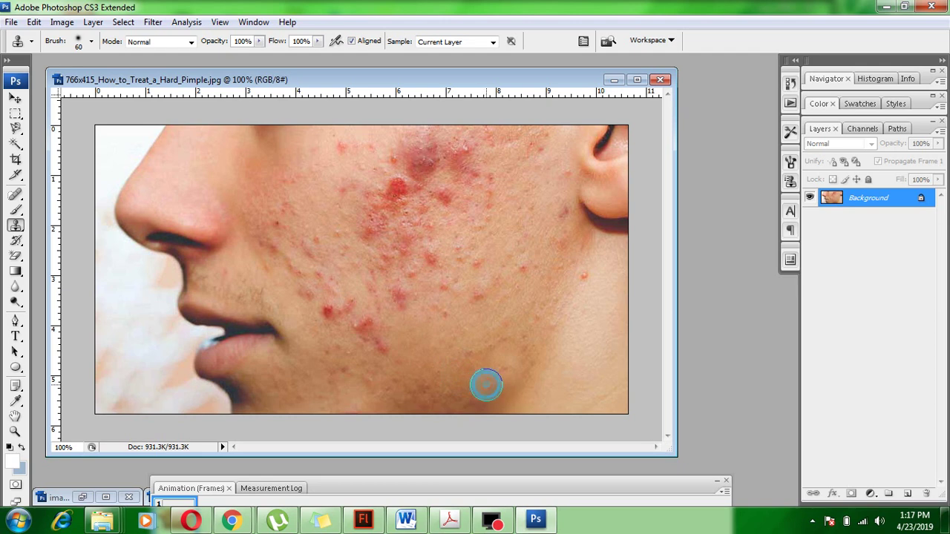
left_click(464, 362)
left_click(502, 363)
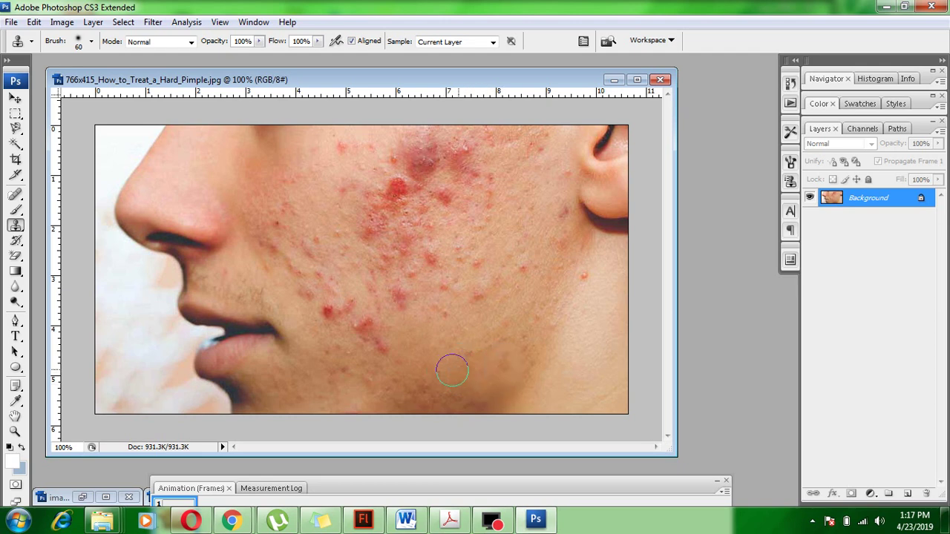
left_click(508, 354)
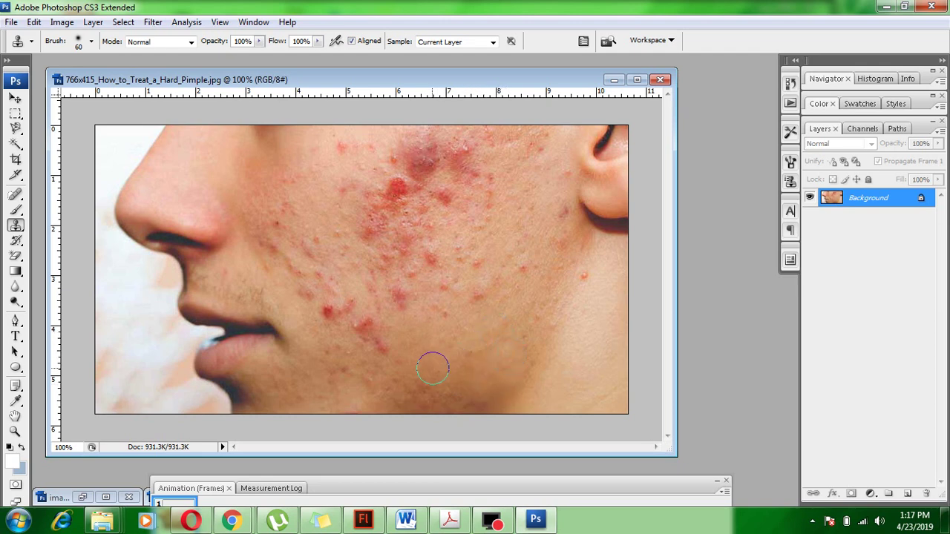
left_click(482, 362)
left_click(433, 363)
left_click(498, 341)
left_click(429, 371)
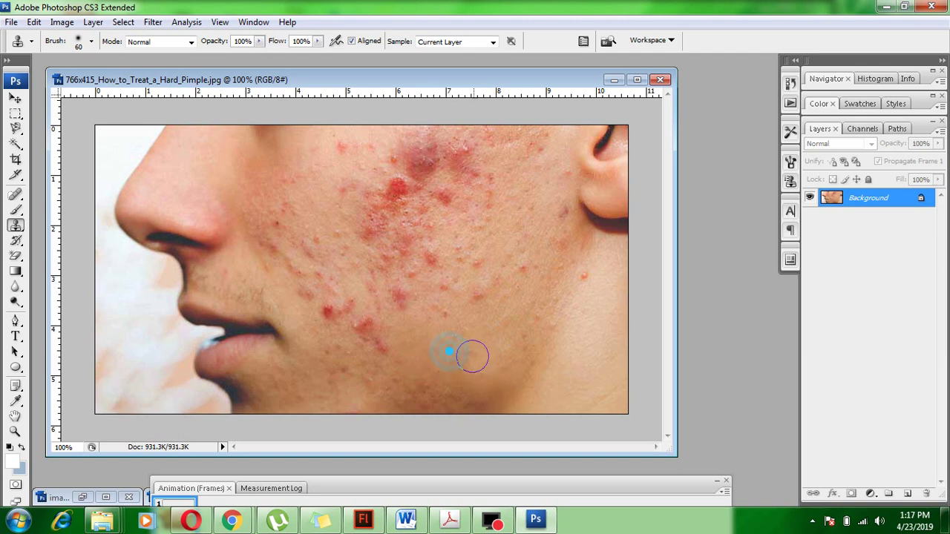
left_click(495, 370)
left_click(510, 356)
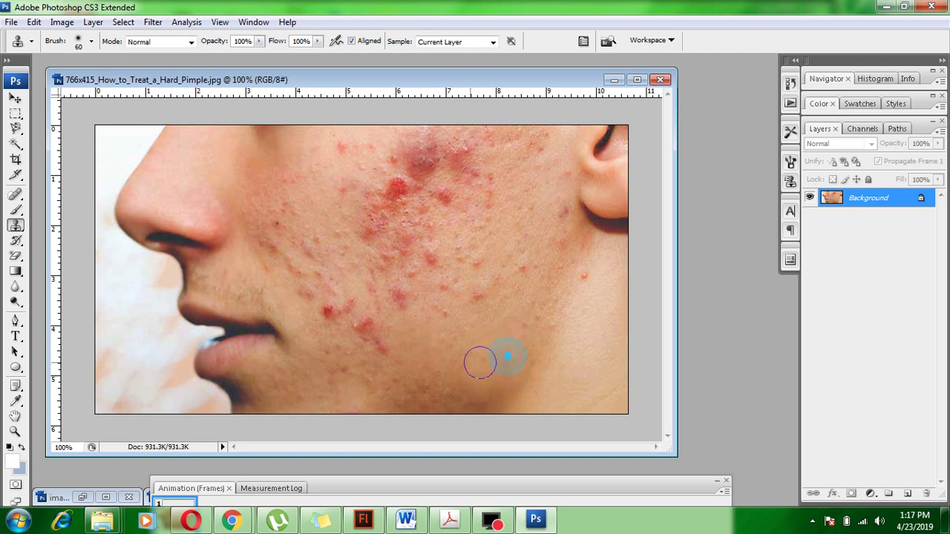
Switch to the Spot Healing Brush at brush size 50 and try to sample skin on the lower cheek for healing
left_click(13, 196)
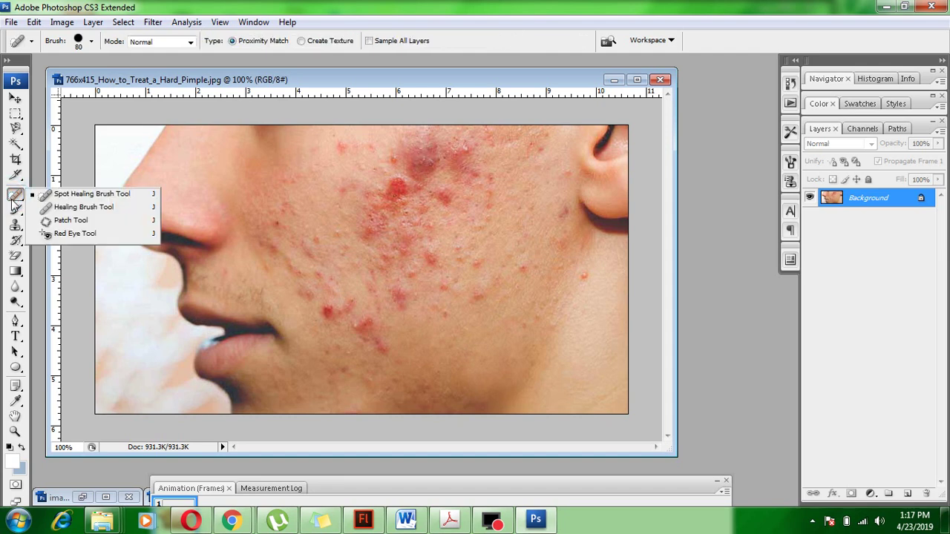
left_click(77, 194)
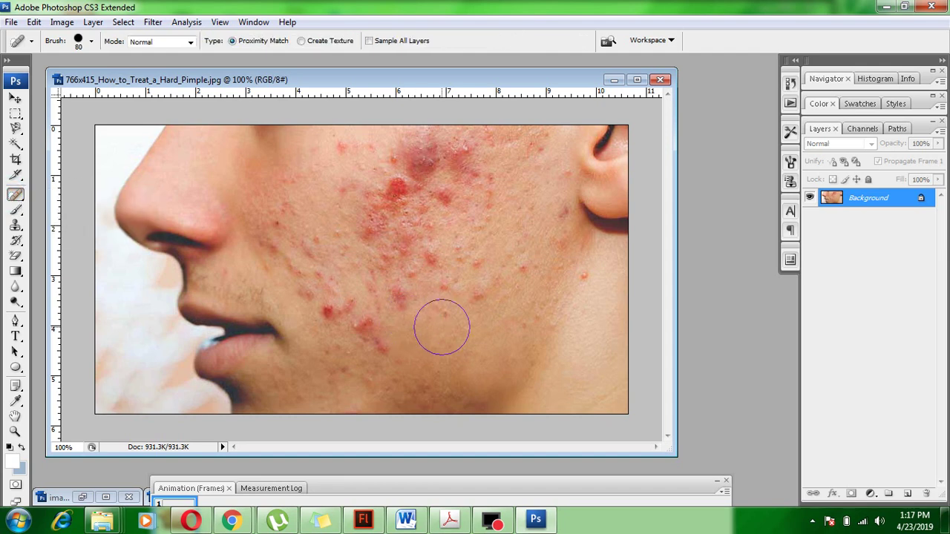
key("bracketleft")
key("bracketleft")
key("bracketleft")
left_click(434, 343, "alt")
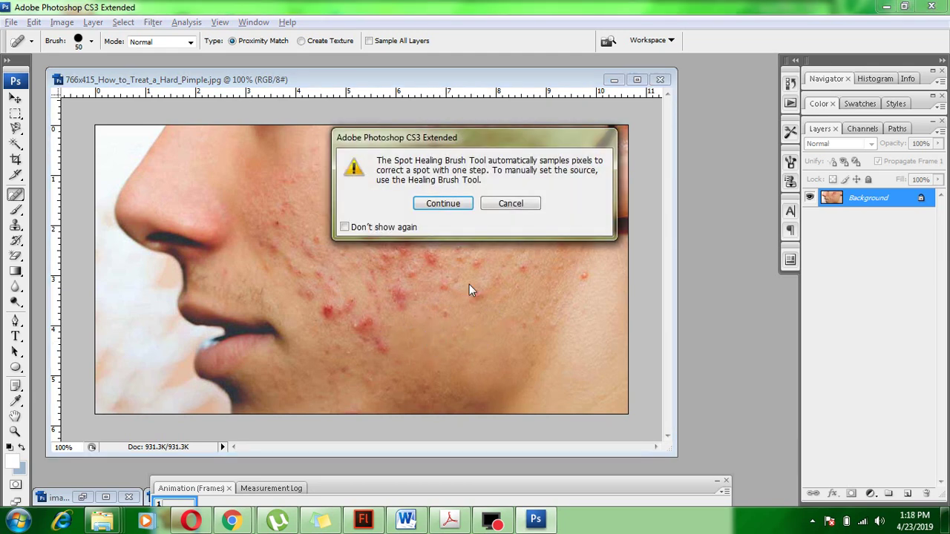
left_click(439, 210)
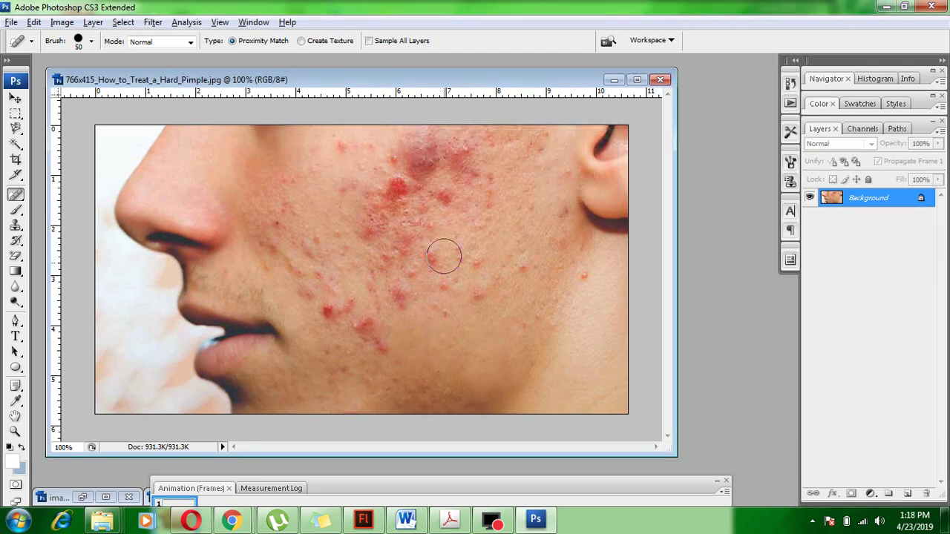
left_click(456, 344)
left_click(451, 197)
Heal the small blemishes on the lower cheek near the jaw with the Spot Healing Brush
left_click(506, 365, "alt")
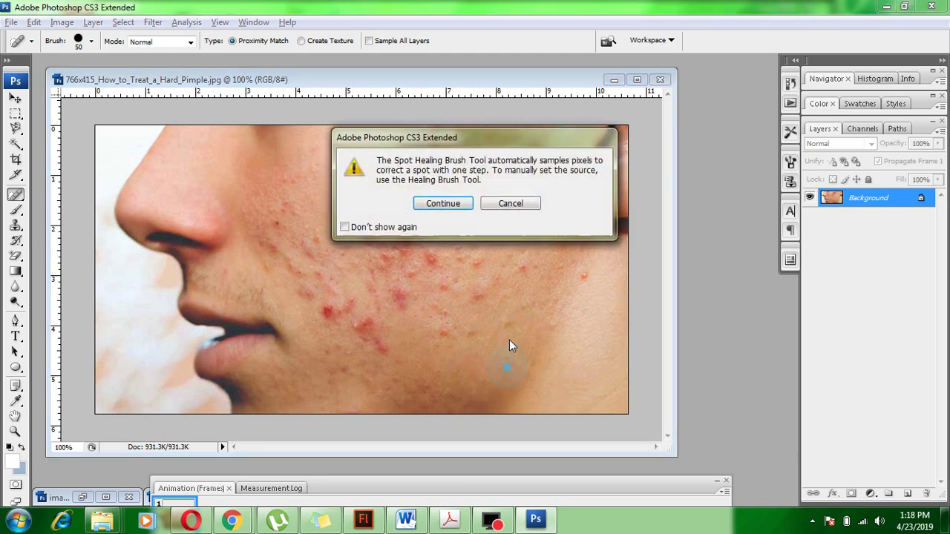
left_click(493, 206)
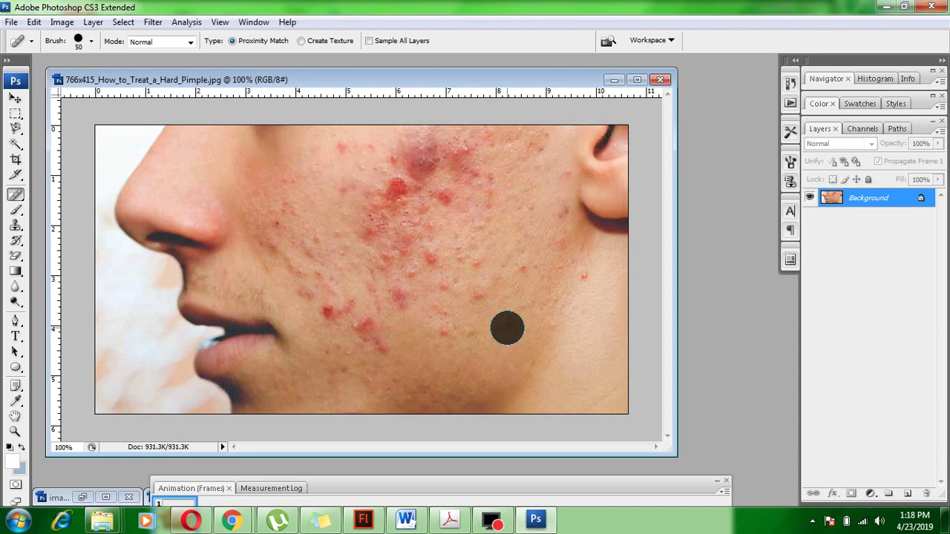
left_click(463, 366, "alt")
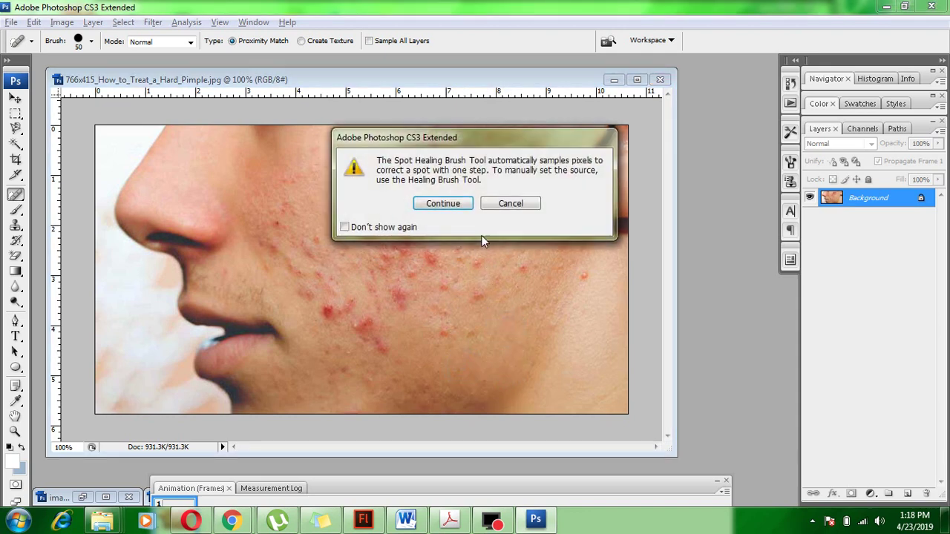
left_click(493, 204)
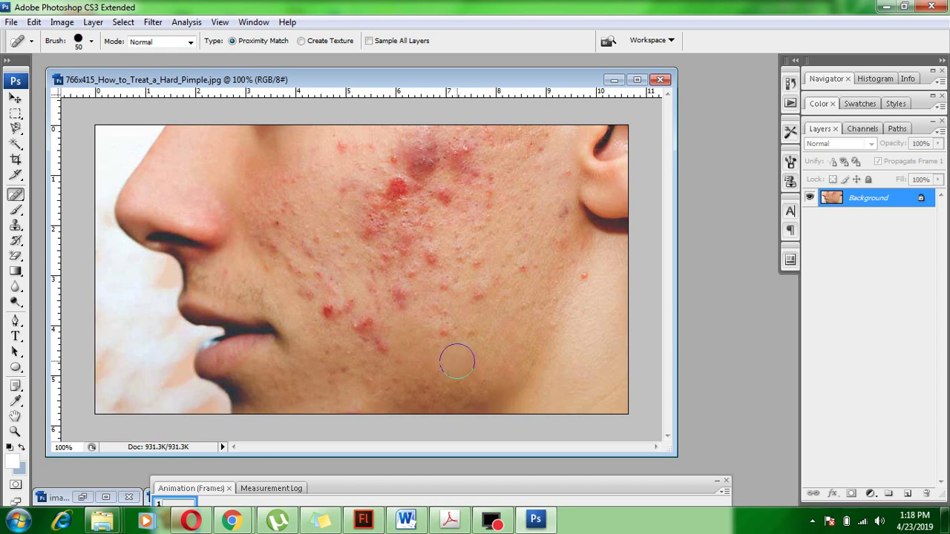
left_click(443, 335)
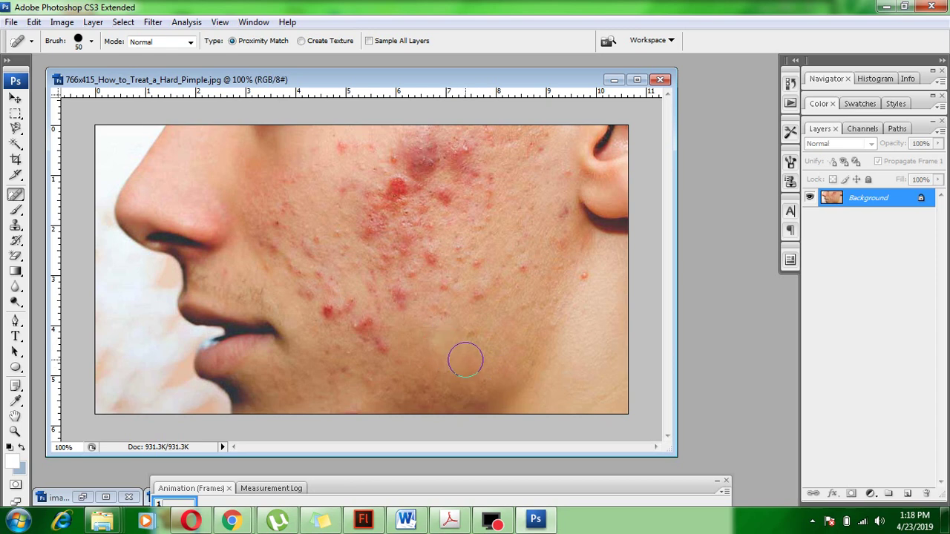
left_click(427, 371, "alt")
left_click(443, 204)
Switch to the Healing Brush tool, sample clear skin on the lower cheek and heal the marks around it
left_click(15, 195)
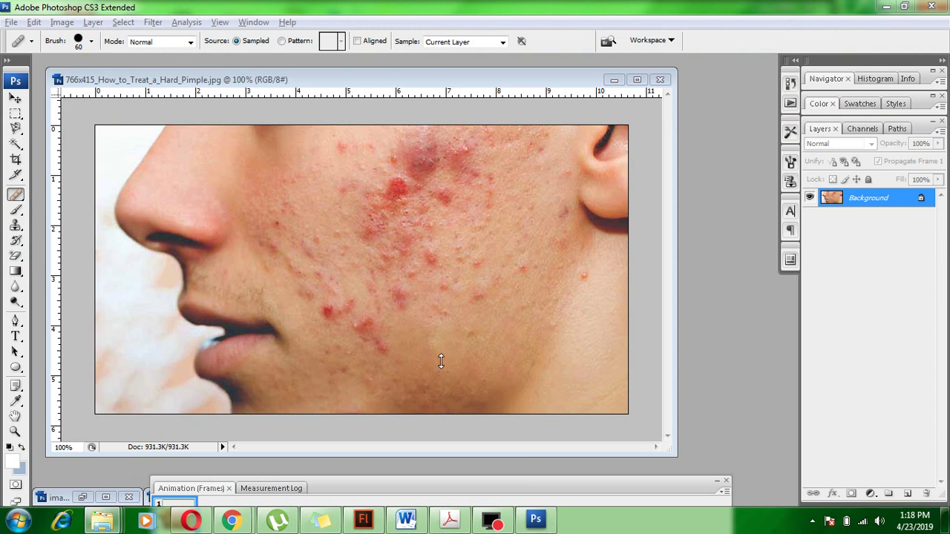
left_click(439, 361, "alt")
left_click(422, 367)
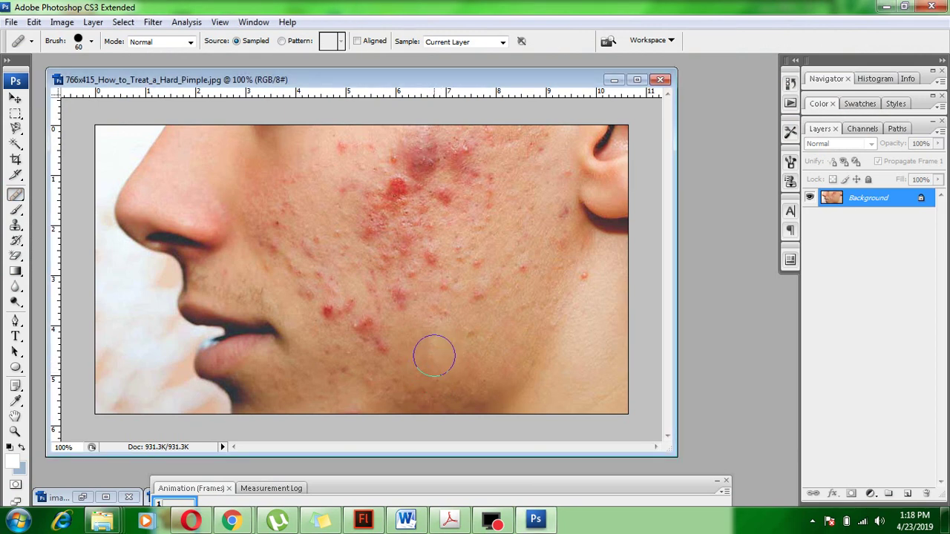
left_click(434, 356)
left_click(441, 333)
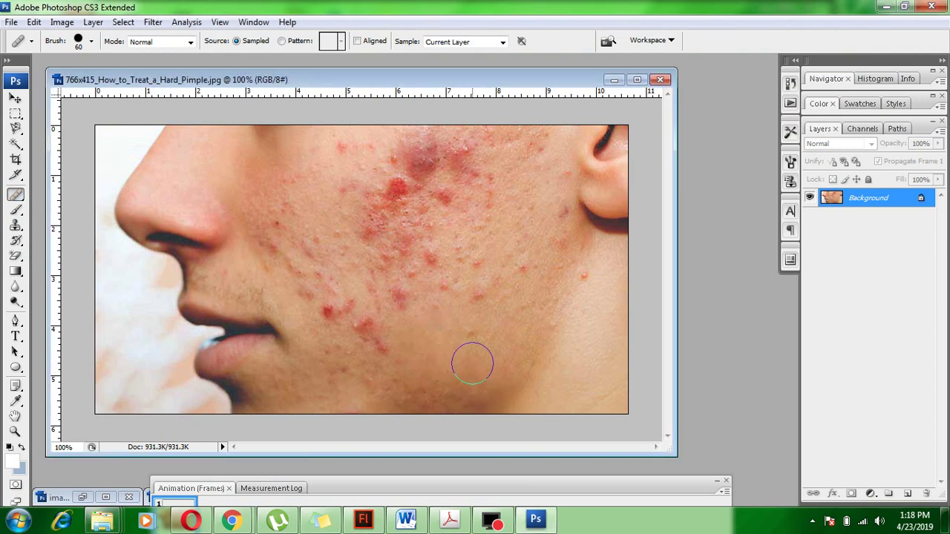
Heal the spots from the jaw up to the middle of the cheek with the sampled skin
left_click(475, 365)
left_click(470, 335)
left_click(467, 304)
left_click(486, 346)
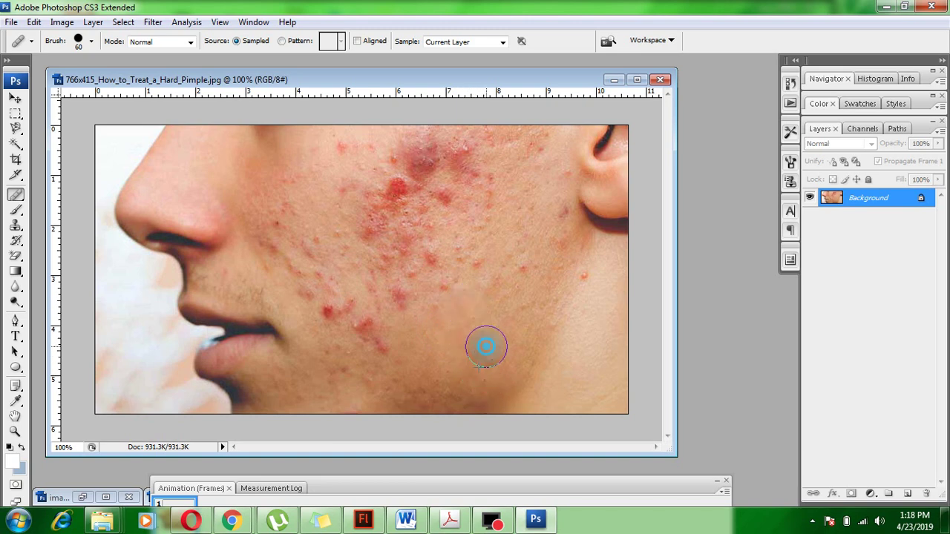
left_click(483, 342)
left_click(487, 291)
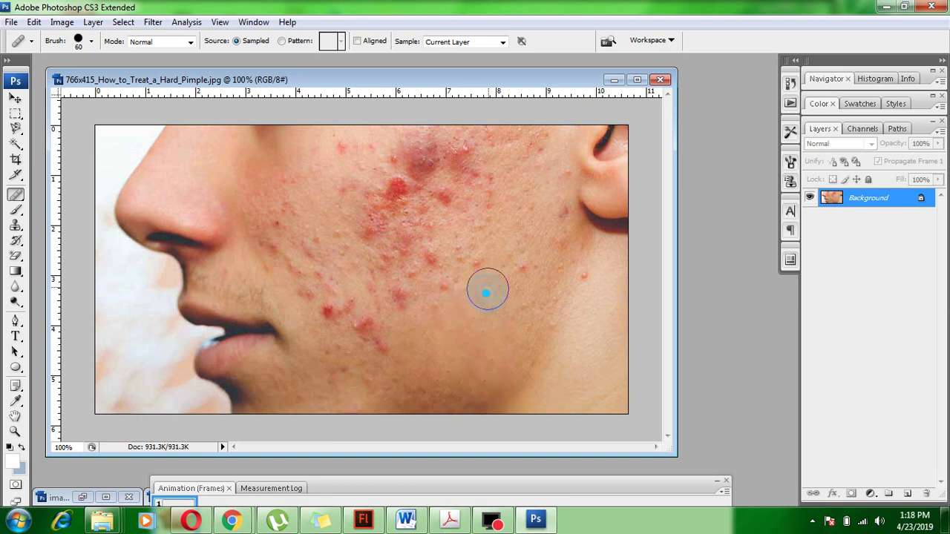
left_click(483, 317)
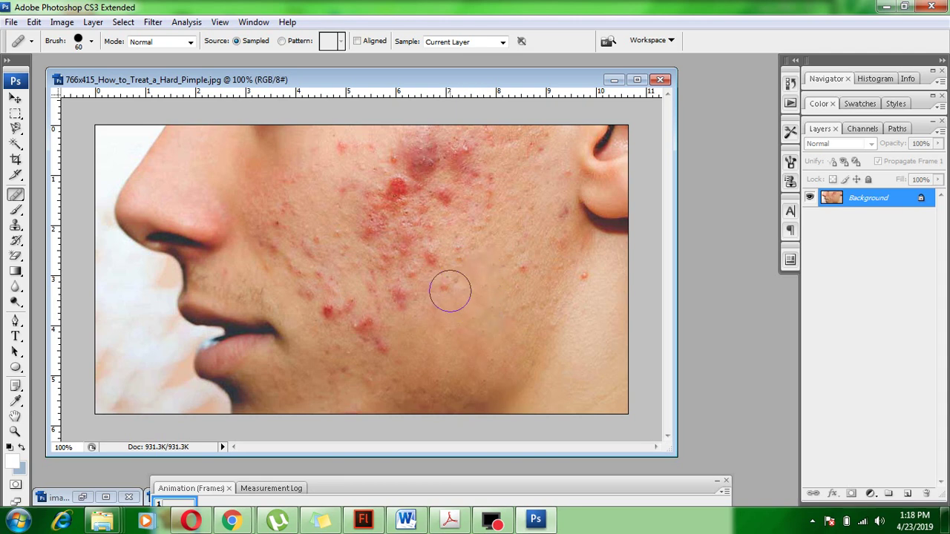
left_click(449, 290)
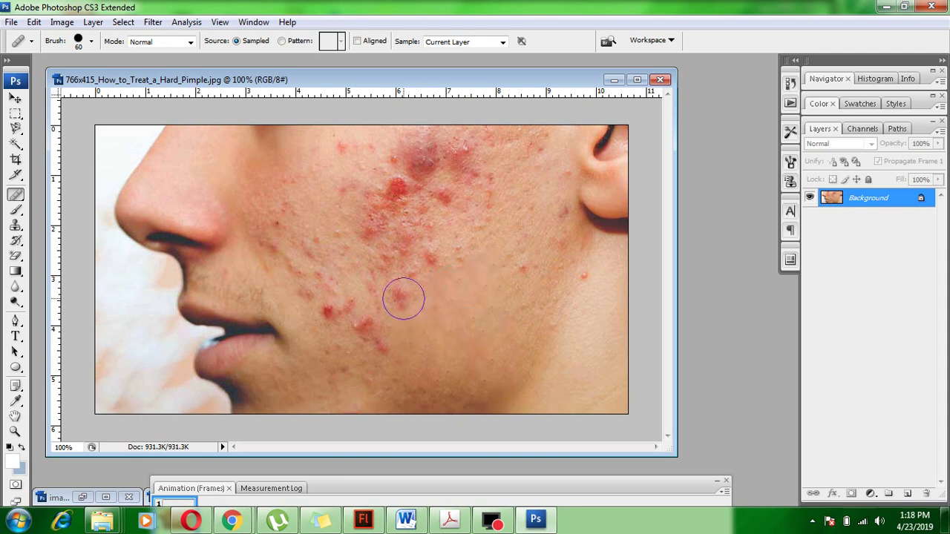
Heal the red pimple clusters between the mid-cheek and mouth, the marks along the lower jaw, and the spot toward the ear
left_click(404, 299)
left_click(371, 334)
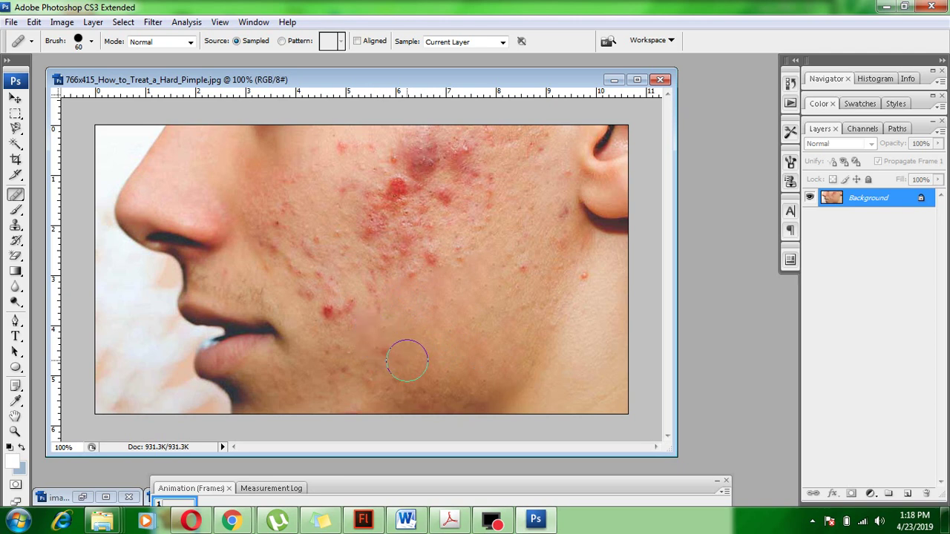
mouse_move(394, 358)
left_mouse_down()
mouse_move(391, 352)
mouse_move(411, 373)
mouse_move(403, 361)
mouse_move(390, 377)
left_mouse_up()
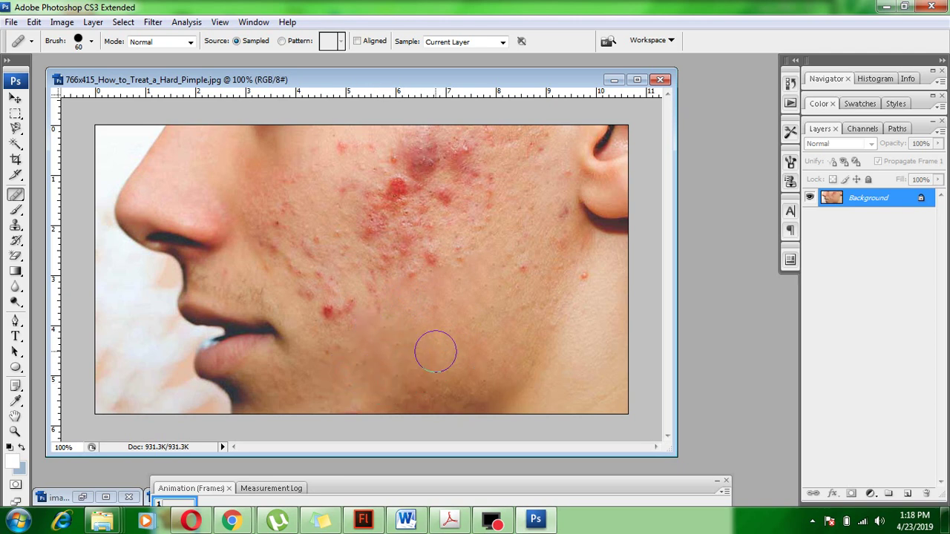
left_click(432, 377)
left_click(519, 261)
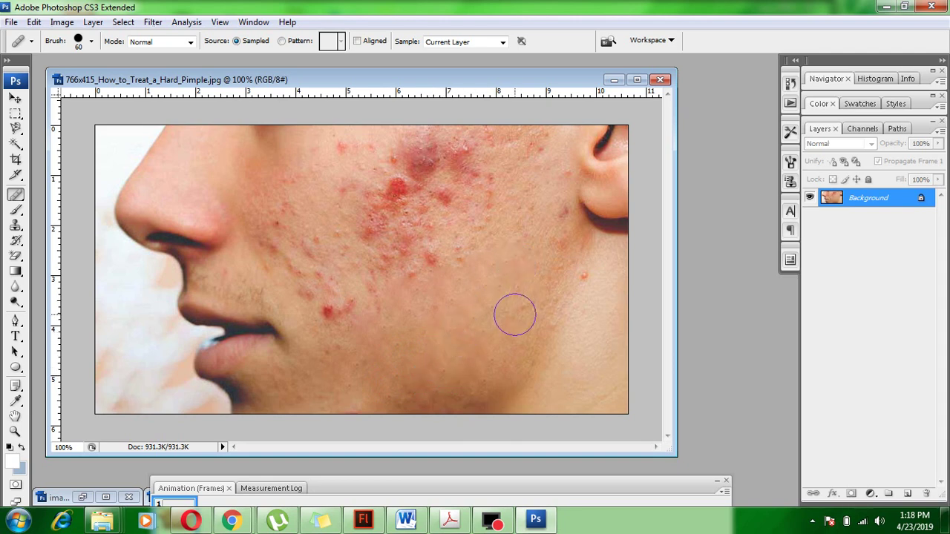
Heal the remaining pimples along the lower edge of the red cluster and the marks between mid-cheek and mouth
left_click(463, 262)
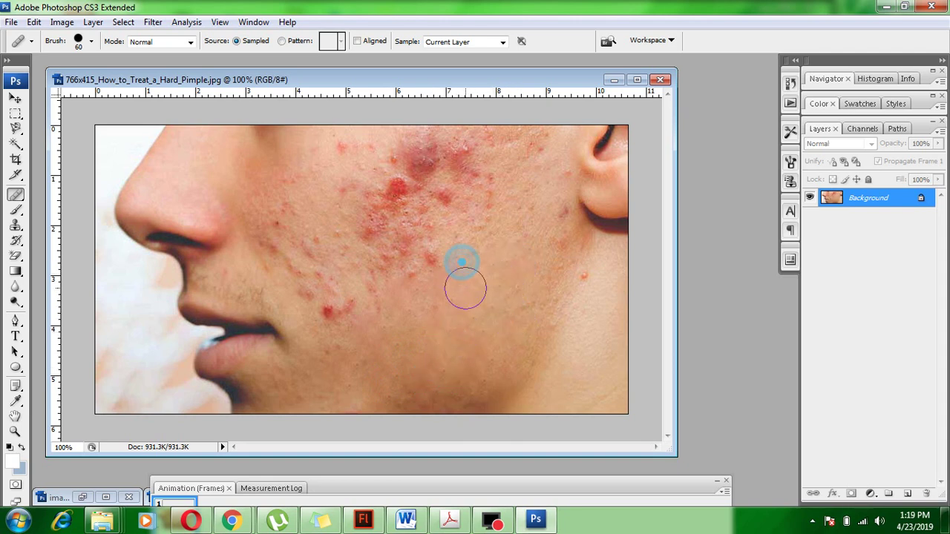
left_click(430, 254)
left_click(454, 300)
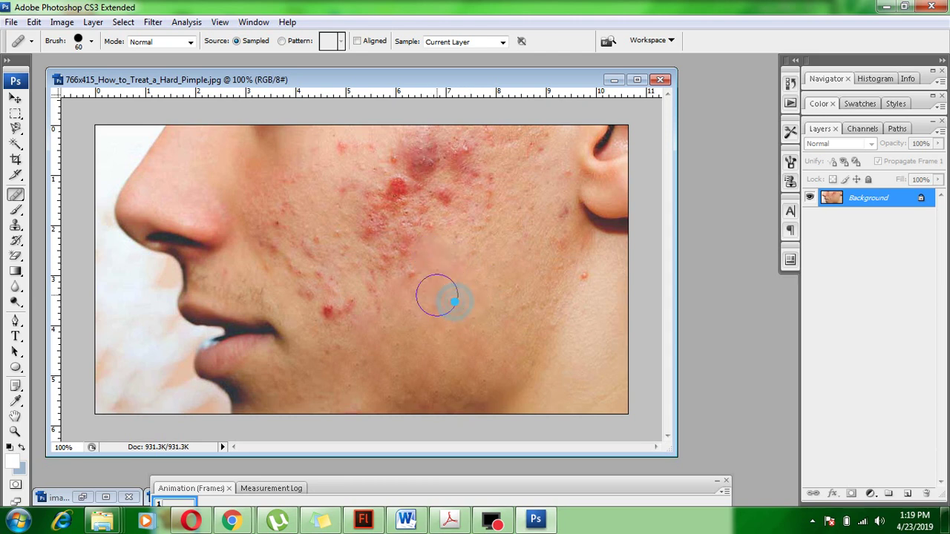
left_click(414, 277)
left_click(433, 314)
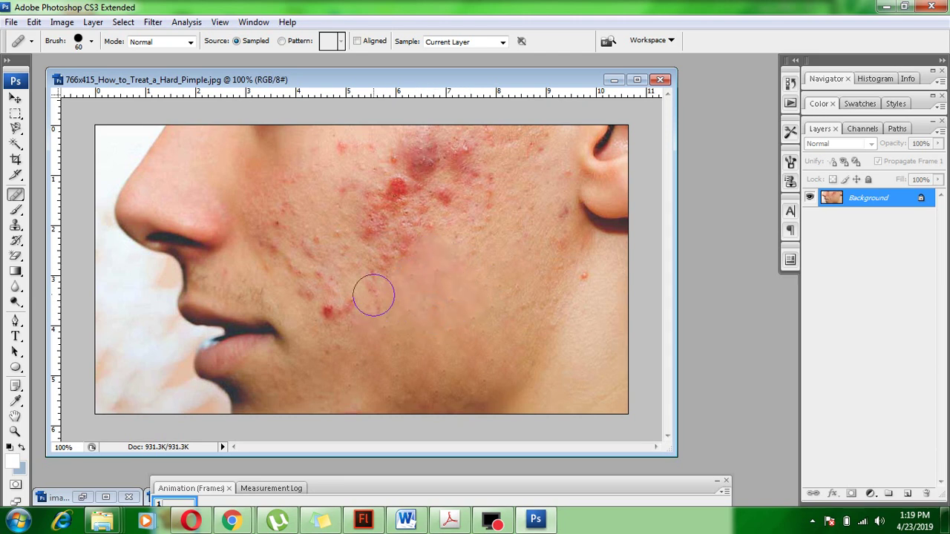
left_click(392, 318)
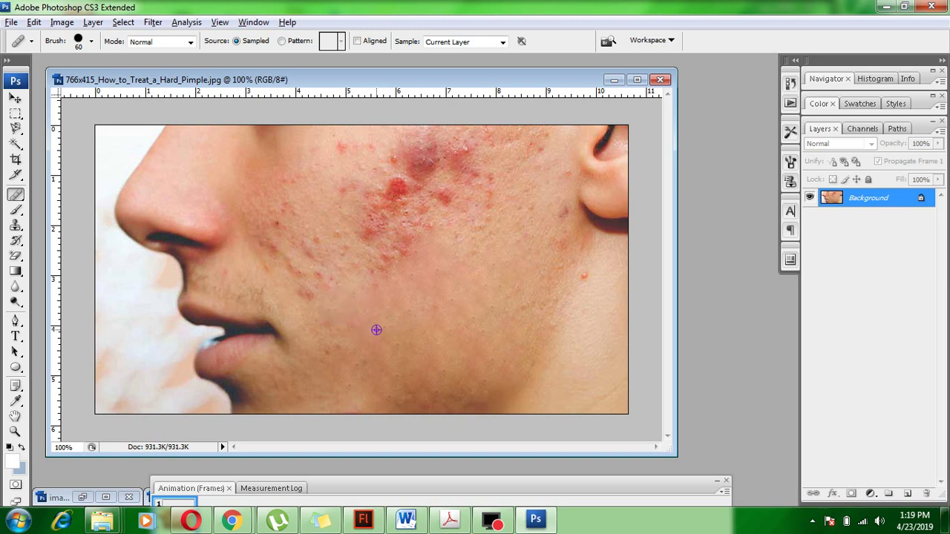
Sample clear skin on the cheek beside the mouth and heal the marks above the mouth corner up toward the nose
left_click(377, 330, "alt")
left_click(367, 329, "alt")
left_click(308, 293)
left_click(341, 314)
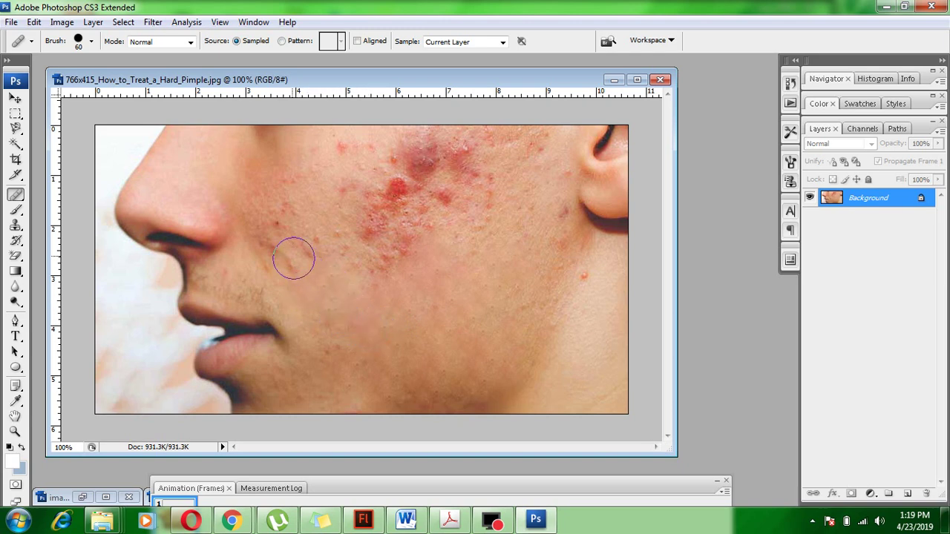
left_click(332, 296)
left_click(312, 244)
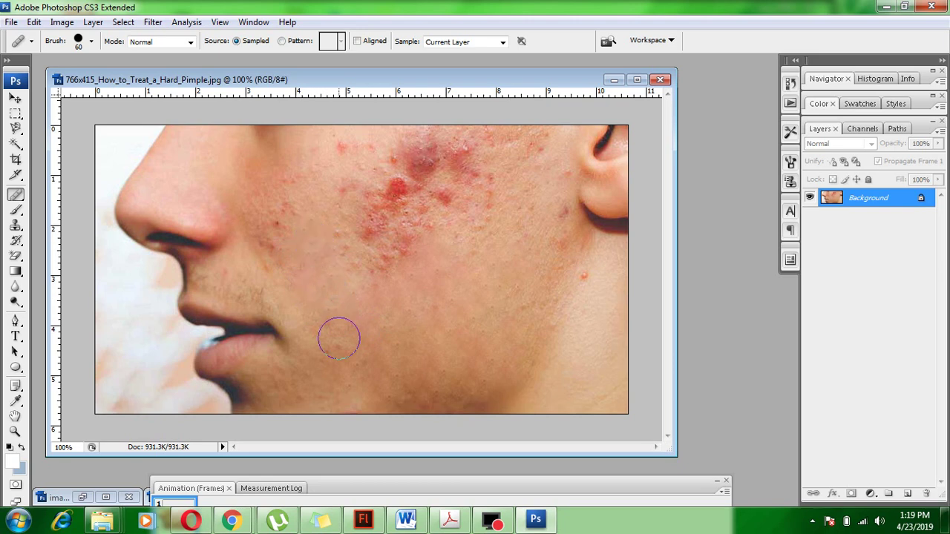
Switch to the Patch Tool, outline the large red pimple cluster at mid-cheek and patch it with clear lower-cheek skin, clearing the selection
right_click(16, 194)
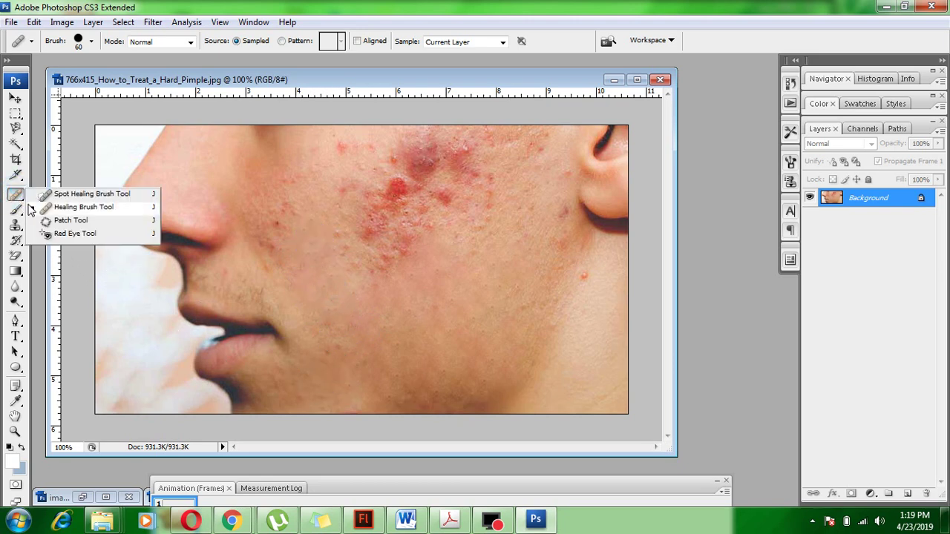
left_click(67, 220)
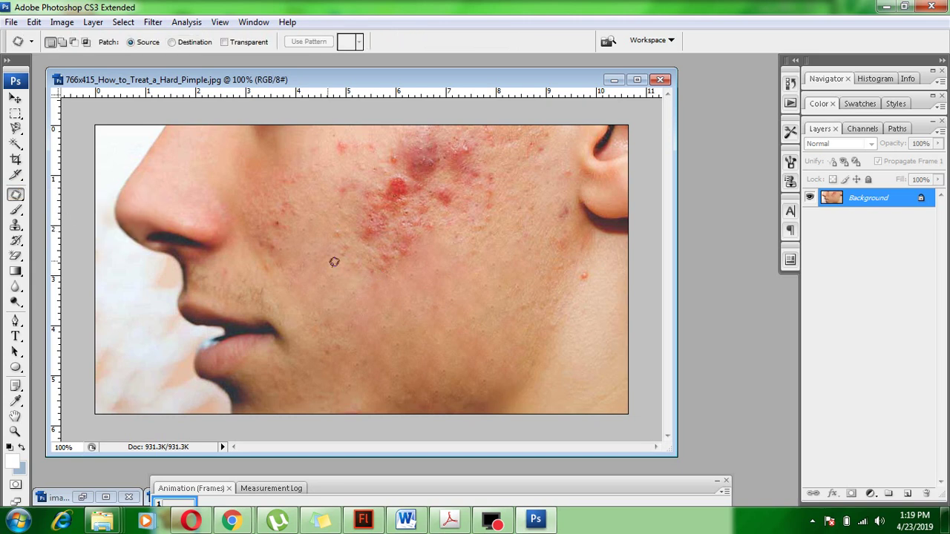
mouse_move(338, 183)
left_mouse_down()
mouse_move(329, 221)
mouse_move(346, 266)
left_mouse_up()
left_click_drag(351, 167, 339, 182)
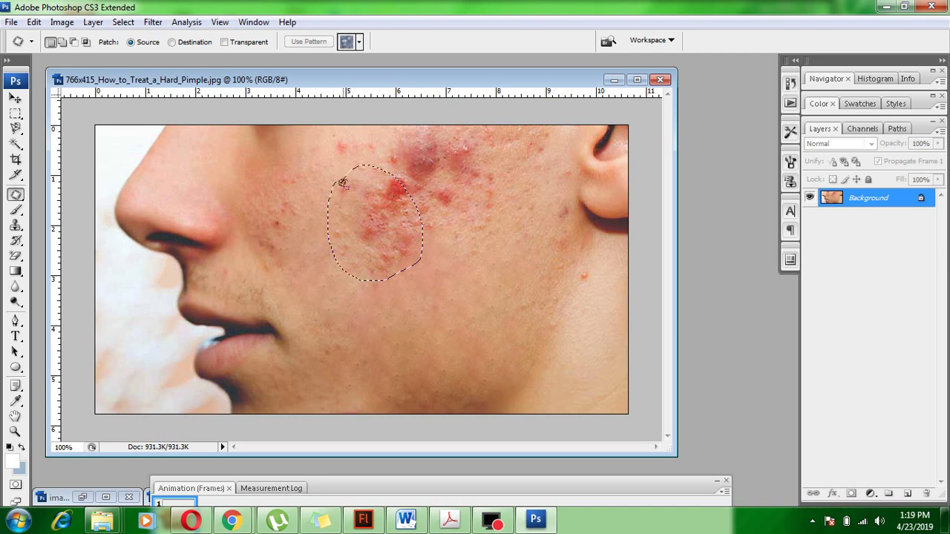
mouse_move(388, 235)
left_mouse_down()
mouse_move(416, 280)
mouse_move(439, 291)
left_mouse_up()
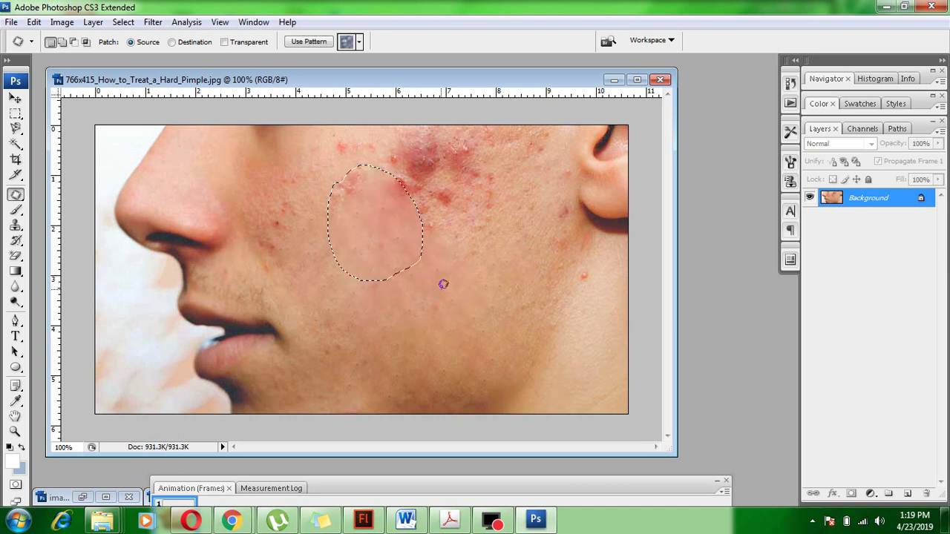
left_click(480, 239)
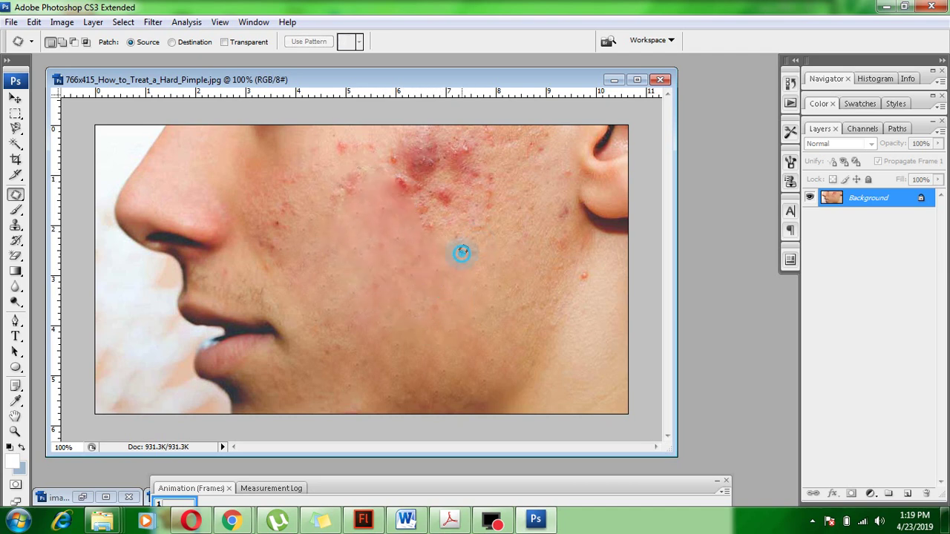
Patch the dark red spots on the upper mid-cheek and the blemished skin beside them toward the ear with clear skin
mouse_move(460, 256)
left_mouse_down()
mouse_move(478, 235)
mouse_move(467, 179)
left_mouse_up()
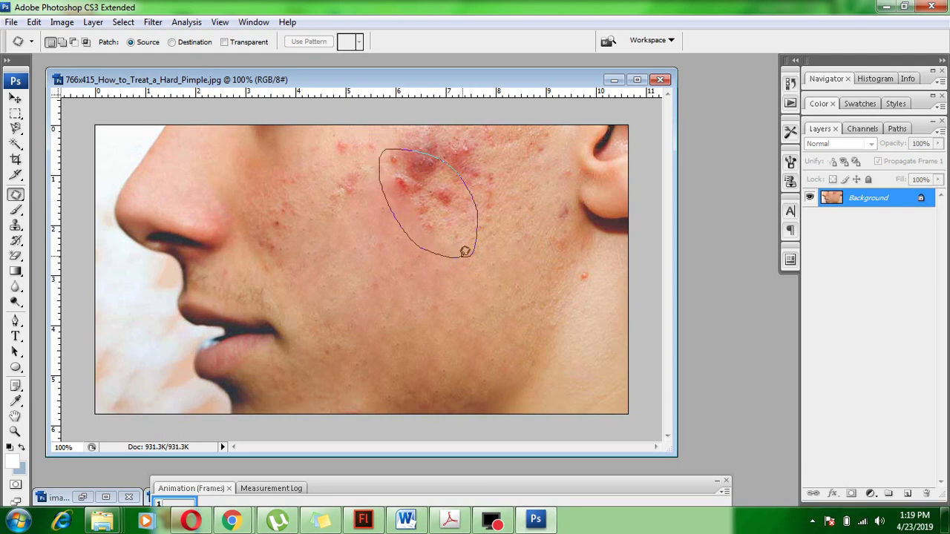
left_click_drag(464, 252, 462, 255)
left_click_drag(427, 195, 410, 264)
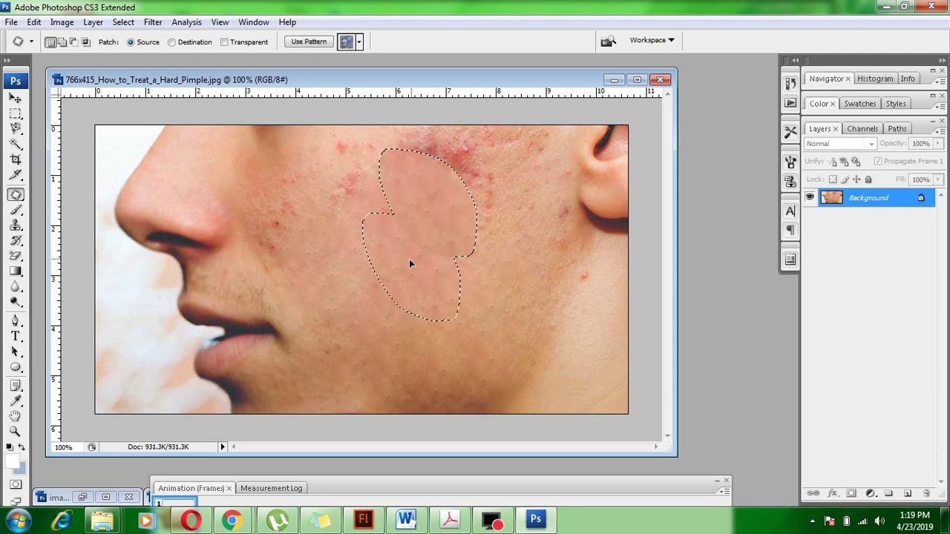
left_click(498, 244)
mouse_move(439, 188)
left_mouse_down()
mouse_move(498, 253)
mouse_move(520, 178)
mouse_move(458, 142)
mouse_move(444, 171)
left_mouse_up()
left_click(481, 213)
left_click_drag(467, 239, 531, 250)
left_click(532, 248)
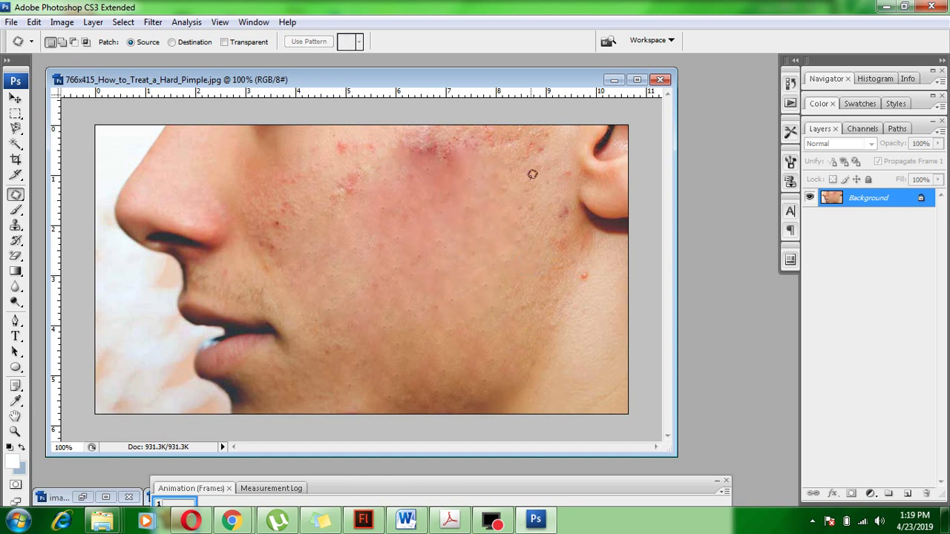
Patch the upper cheek in front of the ear and the dark patch at the photo's upper edge with clear skin from below
mouse_move(547, 137)
left_mouse_down()
mouse_move(475, 130)
mouse_move(464, 182)
mouse_move(489, 227)
mouse_move(548, 205)
mouse_move(556, 136)
mouse_move(515, 175)
mouse_move(509, 252)
left_mouse_up()
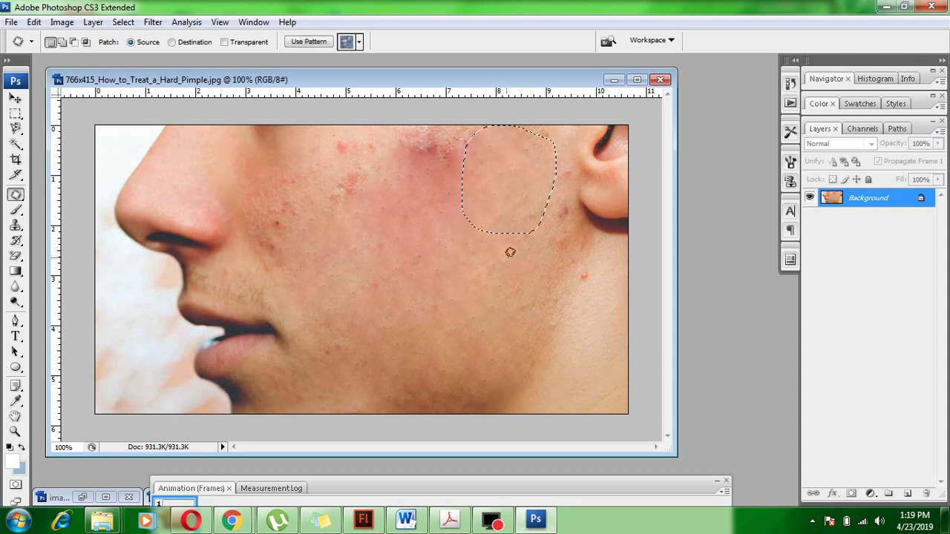
left_click(451, 277)
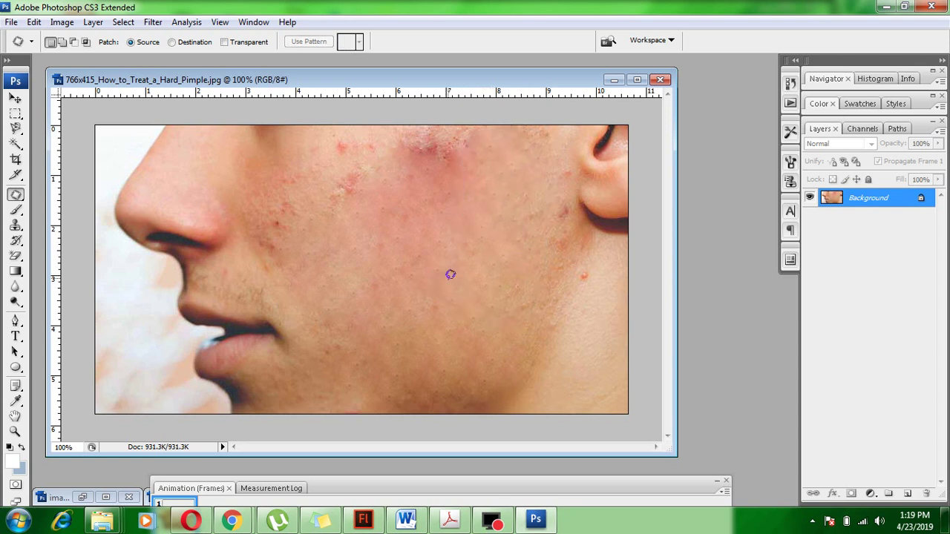
mouse_move(391, 132)
left_mouse_down()
mouse_move(463, 212)
mouse_move(395, 134)
left_mouse_up()
mouse_move(431, 159)
left_mouse_down()
mouse_move(400, 226)
mouse_move(424, 220)
left_mouse_up()
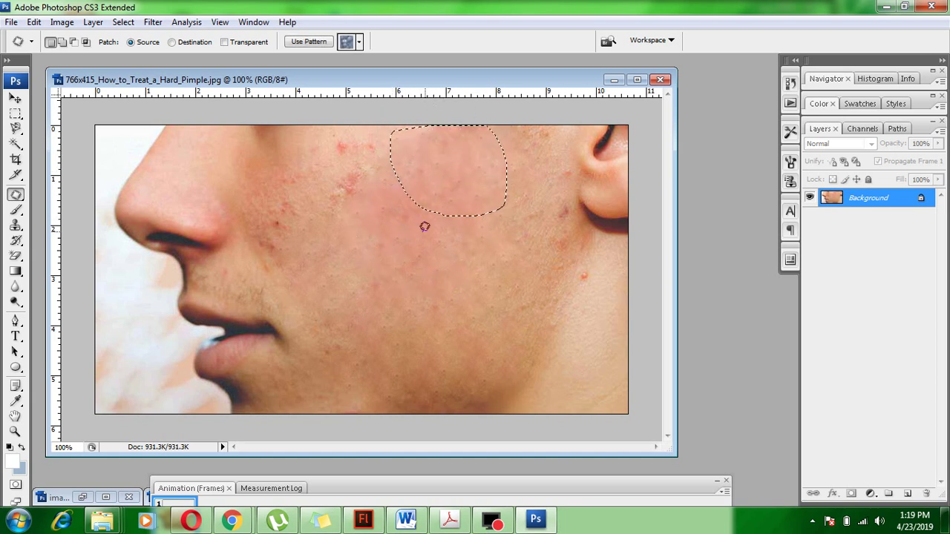
left_click(499, 227)
Patch the red marks on the upper cheek near the eye and the spots beside the nostril with clear cheek skin
mouse_move(356, 127)
left_mouse_down()
mouse_move(322, 159)
mouse_move(413, 163)
mouse_move(360, 130)
left_mouse_up()
left_click_drag(363, 181, 433, 240)
left_click(344, 239)
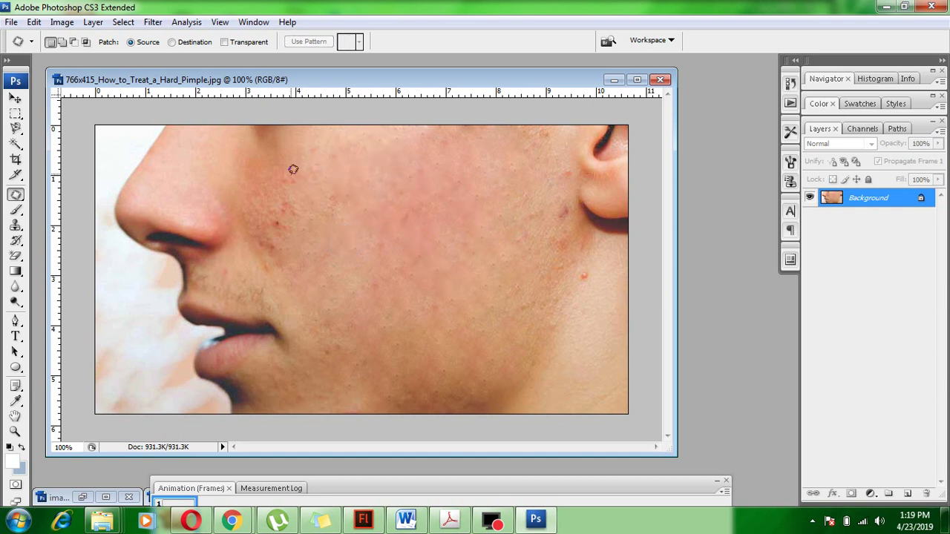
mouse_move(288, 168)
left_mouse_down()
mouse_move(274, 219)
mouse_move(295, 238)
mouse_move(326, 217)
mouse_move(289, 164)
left_mouse_up()
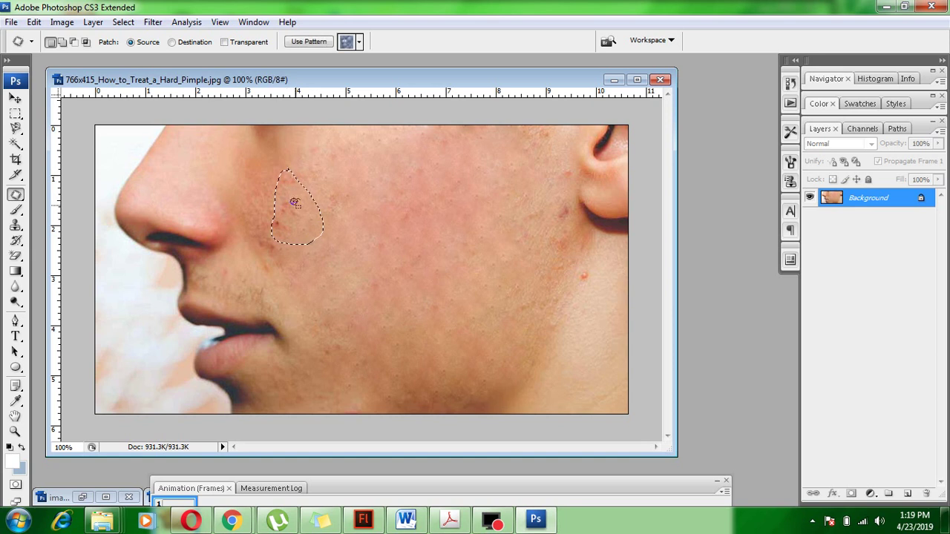
left_click_drag(297, 207, 361, 233)
mouse_move(252, 211)
left_mouse_down()
mouse_move(275, 263)
mouse_move(290, 259)
mouse_move(284, 228)
mouse_move(298, 256)
mouse_move(392, 272)
left_mouse_up()
key("ctrl+d")
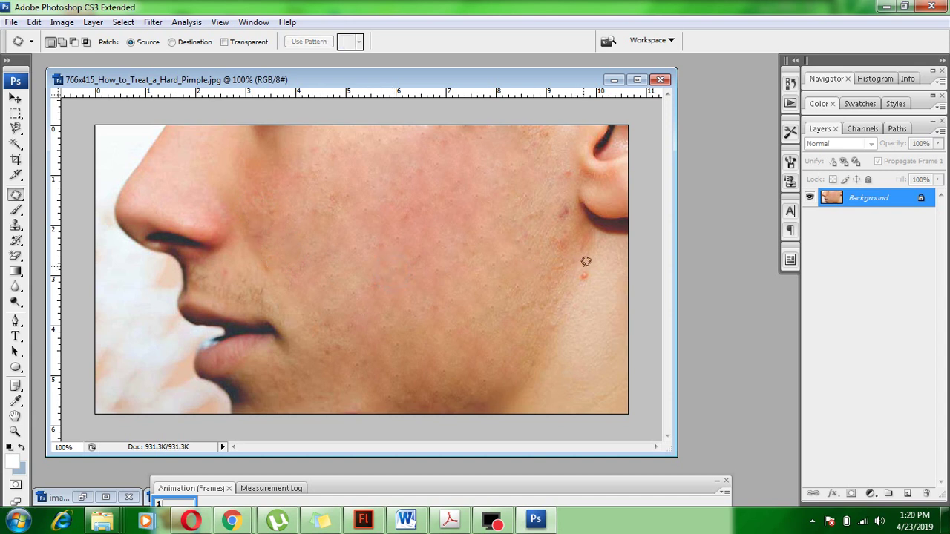
Patch the red pimple on the neck and the marks below and in front of the earlobe with nearby clear skin
mouse_move(572, 263)
left_mouse_down()
mouse_move(573, 280)
mouse_move(594, 267)
mouse_move(578, 273)
left_mouse_up()
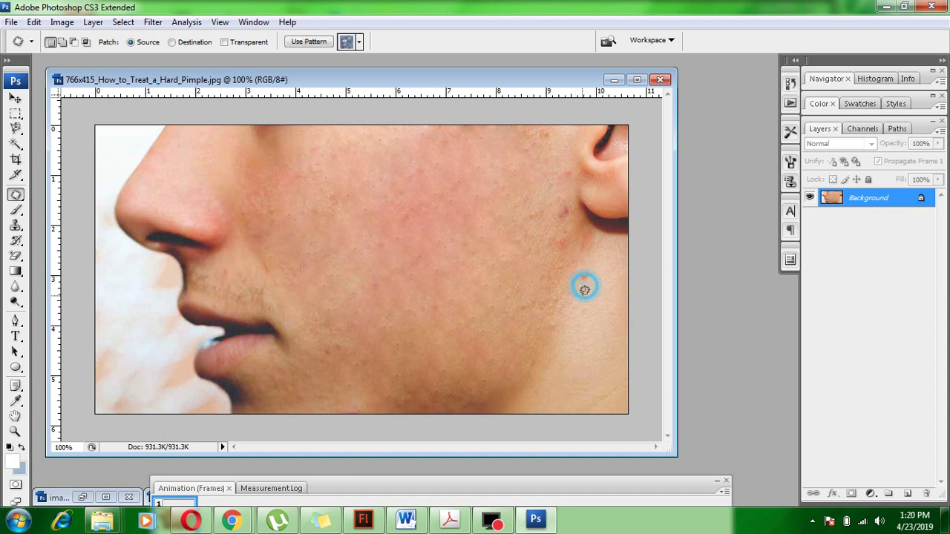
mouse_move(579, 314)
left_mouse_down()
mouse_move(579, 260)
mouse_move(564, 276)
mouse_move(598, 295)
mouse_move(582, 265)
left_mouse_up()
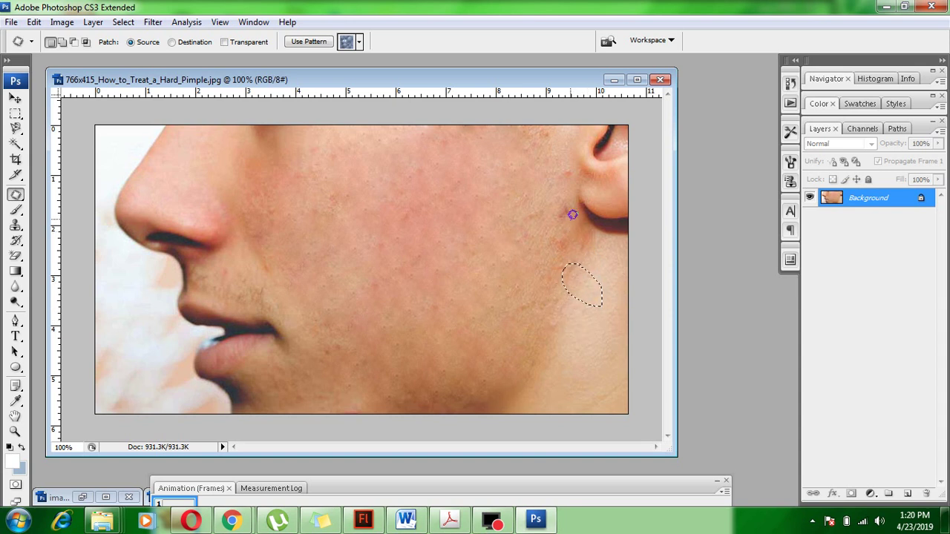
mouse_move(555, 199)
left_mouse_down()
mouse_move(555, 254)
mouse_move(577, 254)
mouse_move(575, 220)
mouse_move(557, 201)
left_mouse_up()
left_click(593, 236)
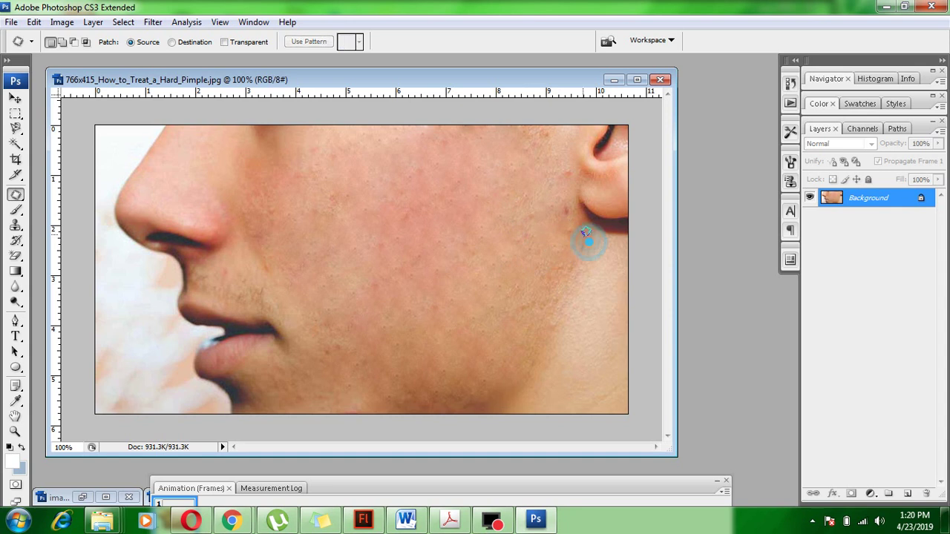
mouse_move(558, 195)
left_mouse_down()
mouse_move(565, 239)
mouse_move(590, 248)
mouse_move(568, 202)
mouse_move(525, 219)
mouse_move(538, 254)
left_mouse_up()
key("ctrl+d")
Patch the blemishes on the skin in front of the ear, up to the photo's upper edge
mouse_move(516, 145)
left_mouse_down()
mouse_move(522, 174)
mouse_move(564, 183)
mouse_move(564, 159)
mouse_move(516, 142)
left_mouse_up()
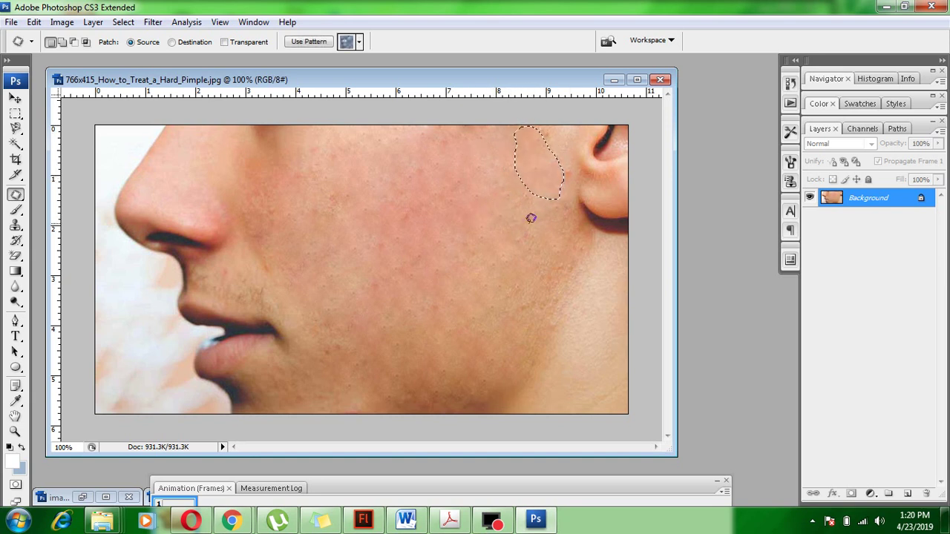
left_click(512, 196)
mouse_move(559, 158)
left_mouse_down()
mouse_move(558, 190)
mouse_move(575, 175)
mouse_move(571, 165)
mouse_move(530, 186)
left_mouse_up()
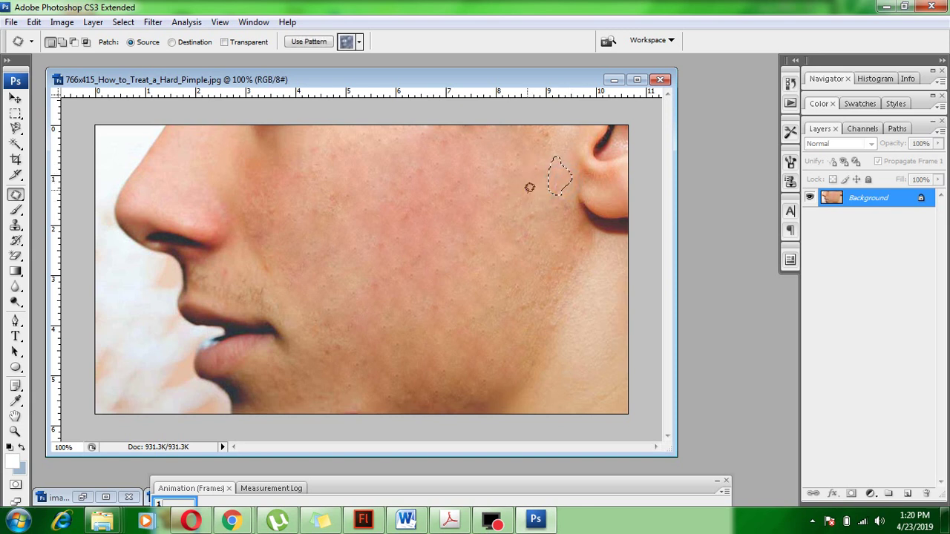
left_click(524, 162)
mouse_move(532, 122)
left_mouse_down()
mouse_move(543, 150)
mouse_move(576, 133)
mouse_move(527, 159)
left_mouse_up()
left_click(519, 197)
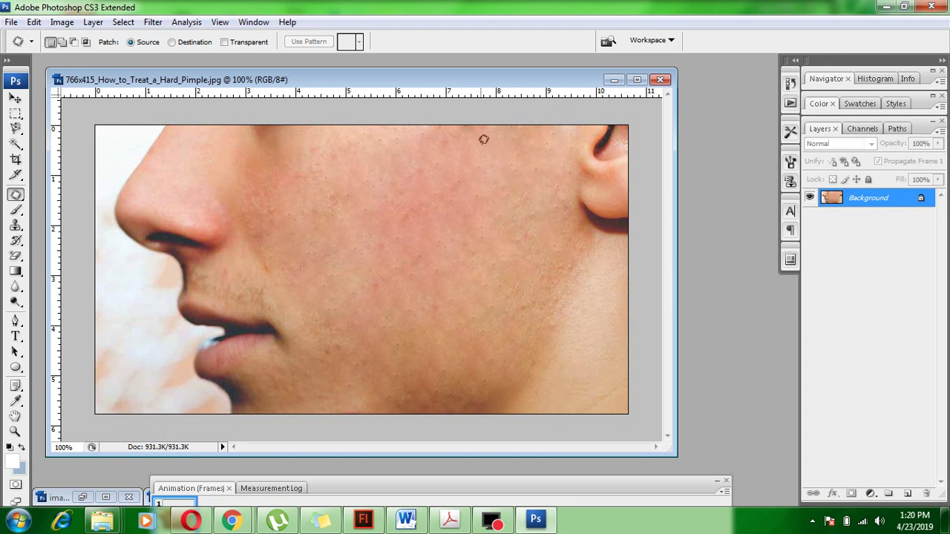
Patch the leftover marks along the photo's upper edge above the cheek and clear the selection
mouse_move(447, 113)
left_mouse_down()
mouse_move(540, 144)
mouse_move(566, 119)
mouse_move(447, 119)
left_mouse_up()
left_click_drag(521, 141, 519, 201)
left_click(520, 204)
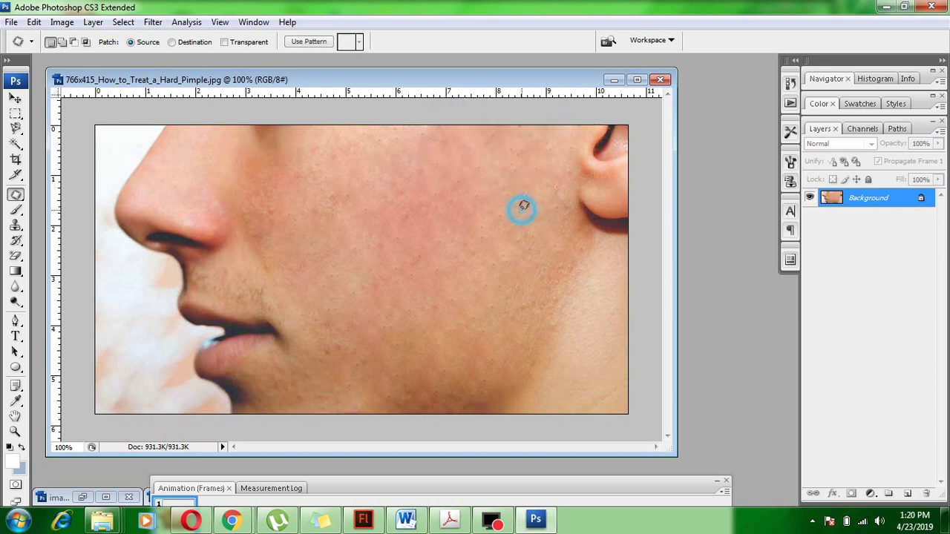
mouse_move(460, 119)
left_mouse_down()
mouse_move(408, 120)
mouse_move(408, 141)
mouse_move(464, 154)
mouse_move(473, 126)
mouse_move(439, 181)
left_mouse_up()
left_click(509, 218)
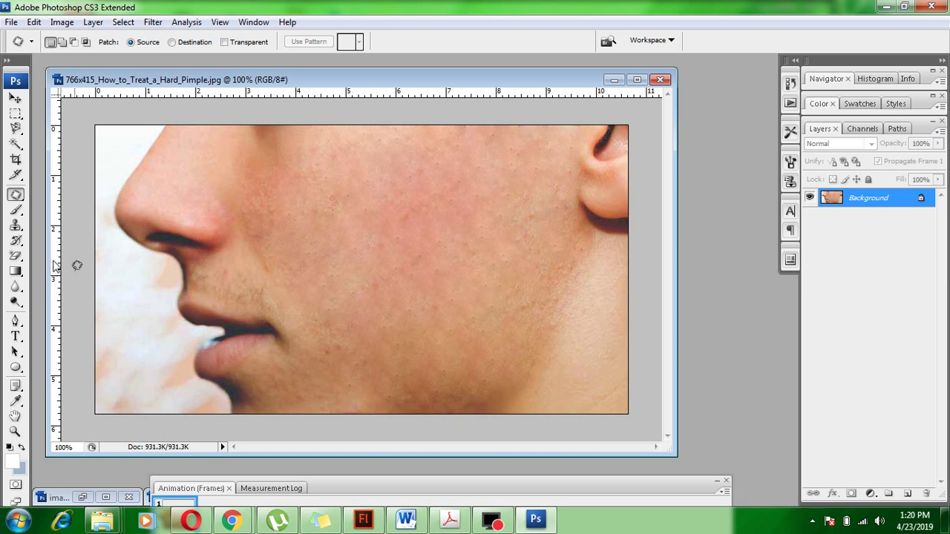
Open the Curves adjustment and brighten the photo by raising the RGB curve's midtones to input 103, output 131
left_click(15, 98)
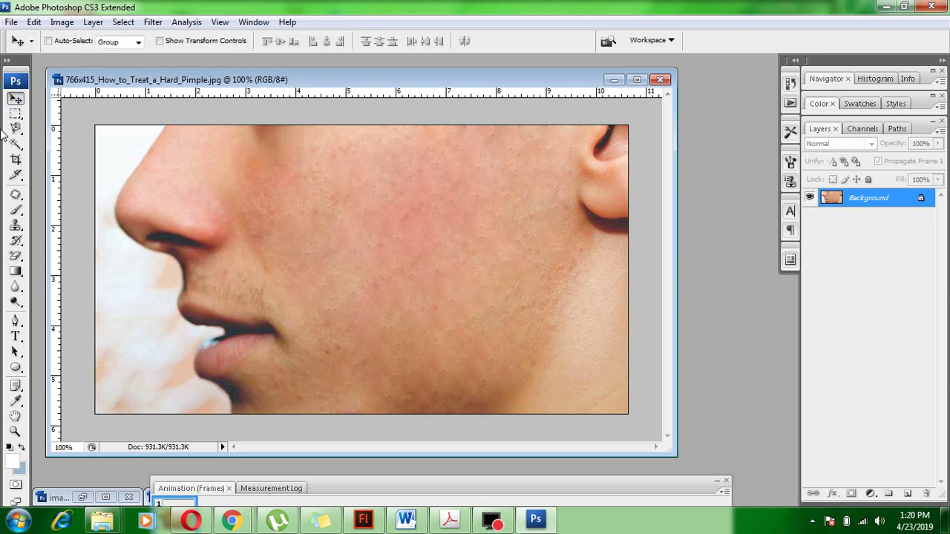
key("ctrl+m")
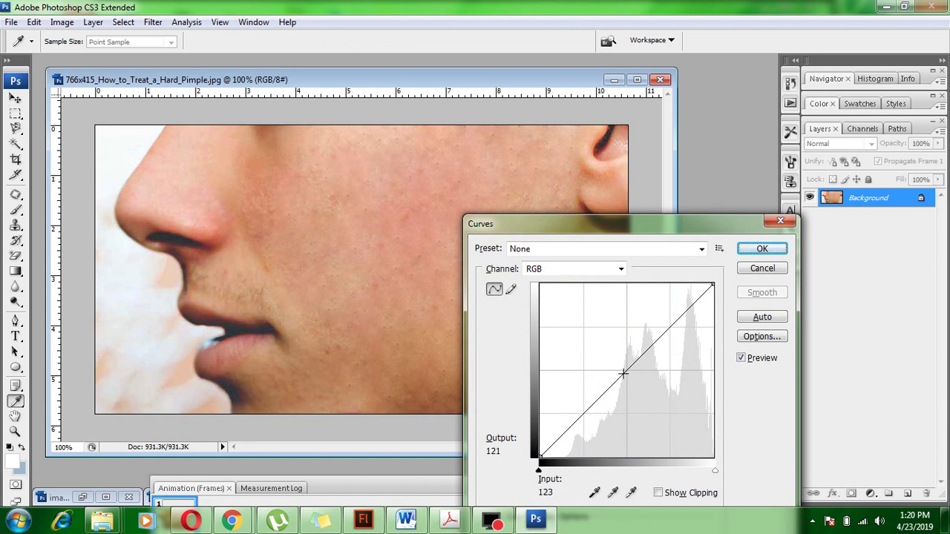
left_click_drag(622, 375, 609, 369)
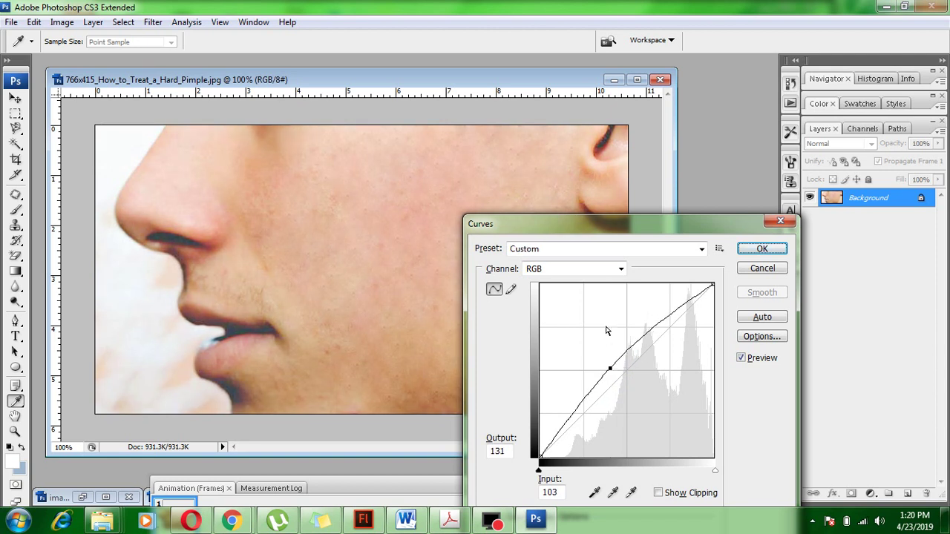
Raise the Red channel's midtones in Curves to about input 113, output 138
left_click(598, 270)
left_click(590, 296)
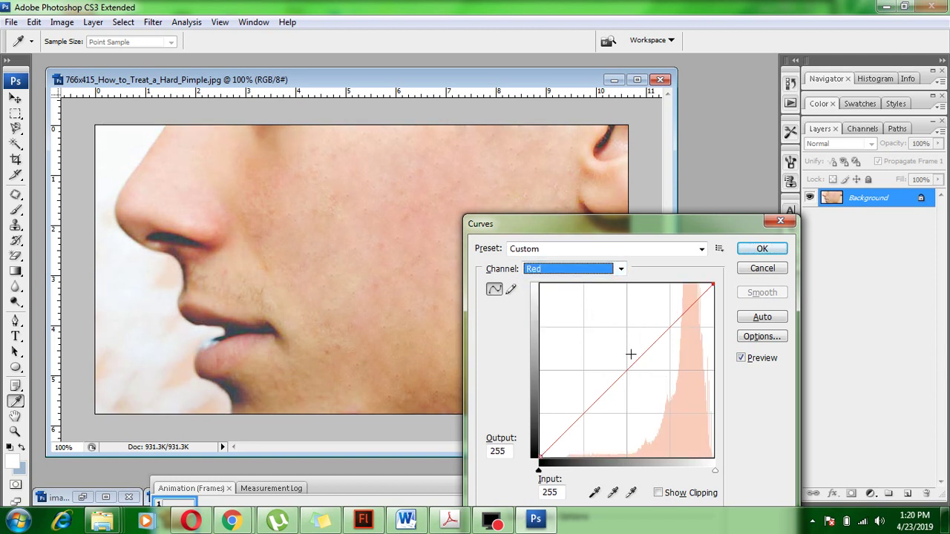
left_click_drag(624, 369, 616, 362)
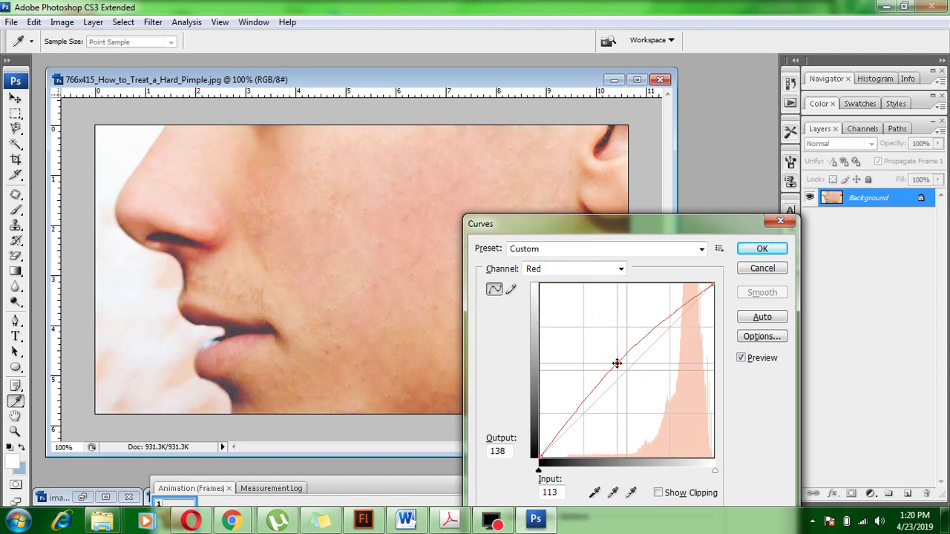
Raise the Green channel's midtones in Curves to input 102, output 143
left_click(581, 270)
left_click(575, 305)
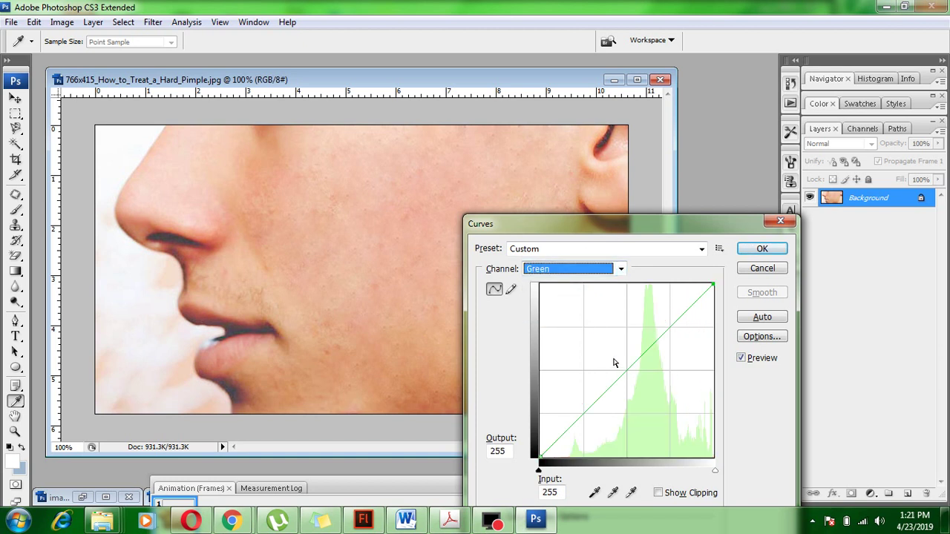
left_click_drag(619, 368, 608, 360)
Raise the Blue channel's midtones in Curves to input 108, output 151, and apply the adjustment to the photo
left_click(615, 269)
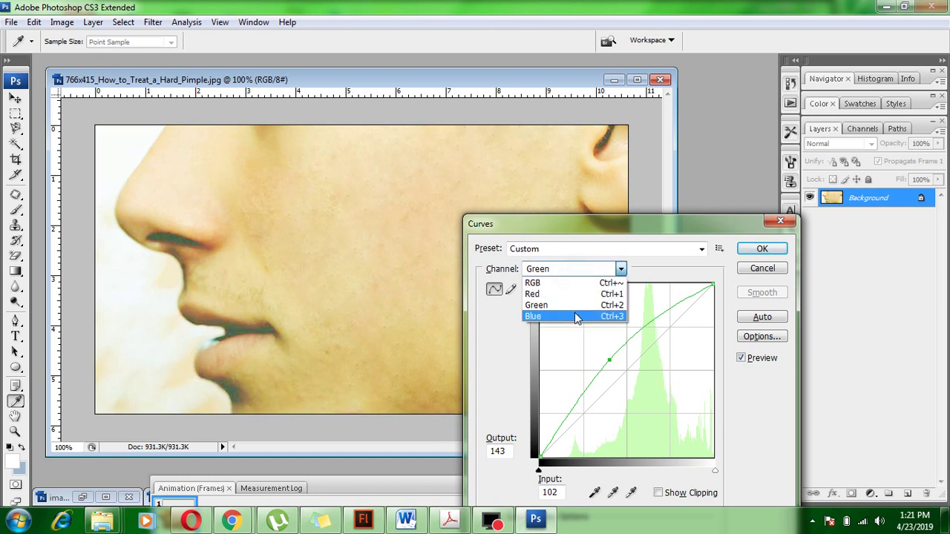
left_click(575, 315)
left_click_drag(624, 364, 610, 358)
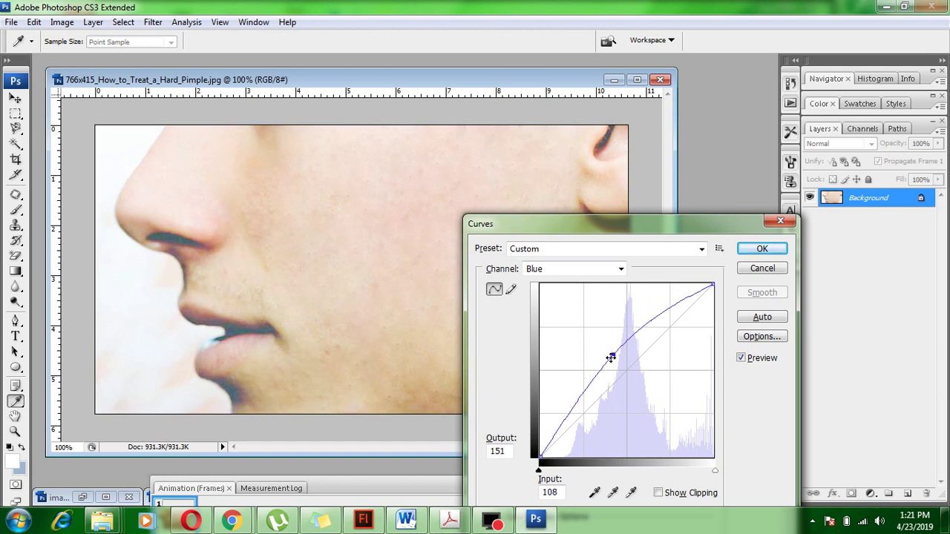
left_click(748, 252)
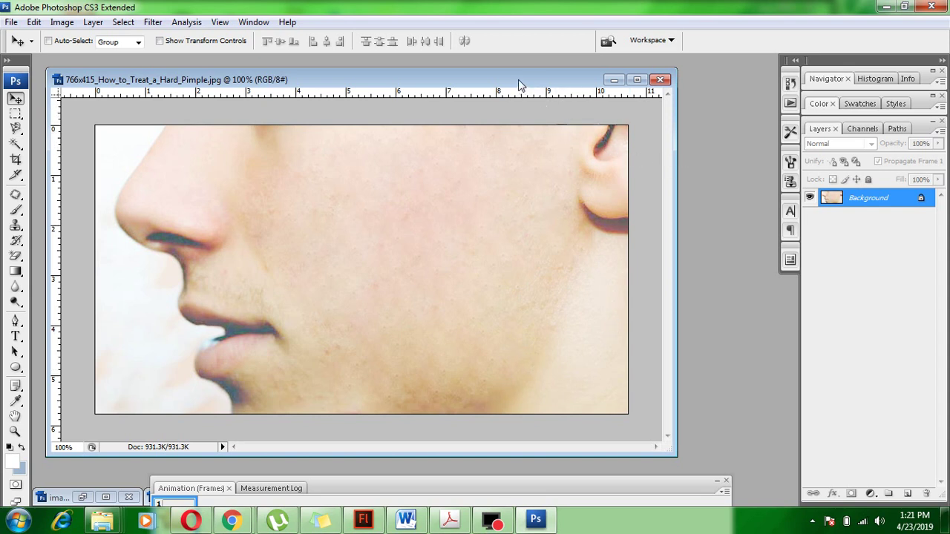
left_click_drag(509, 69, 564, 78)
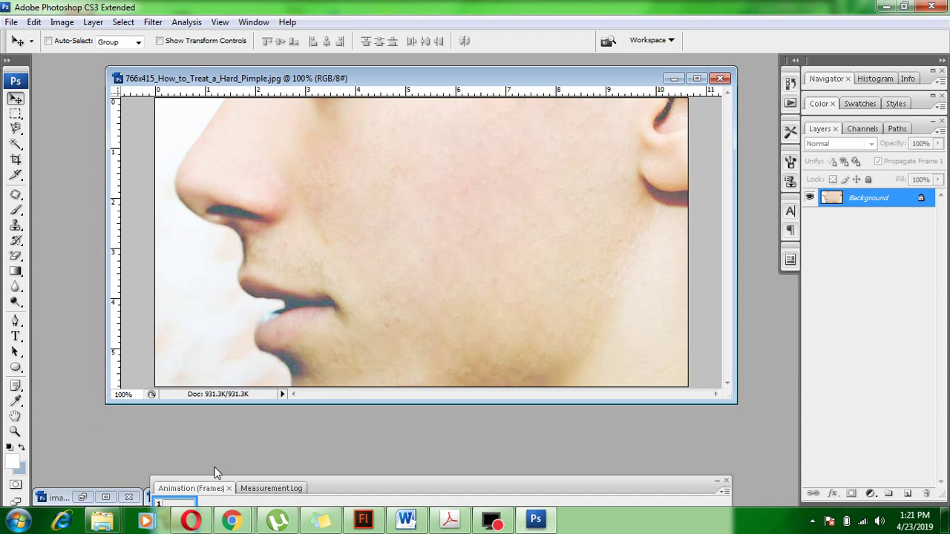
mouse_move(229, 525)
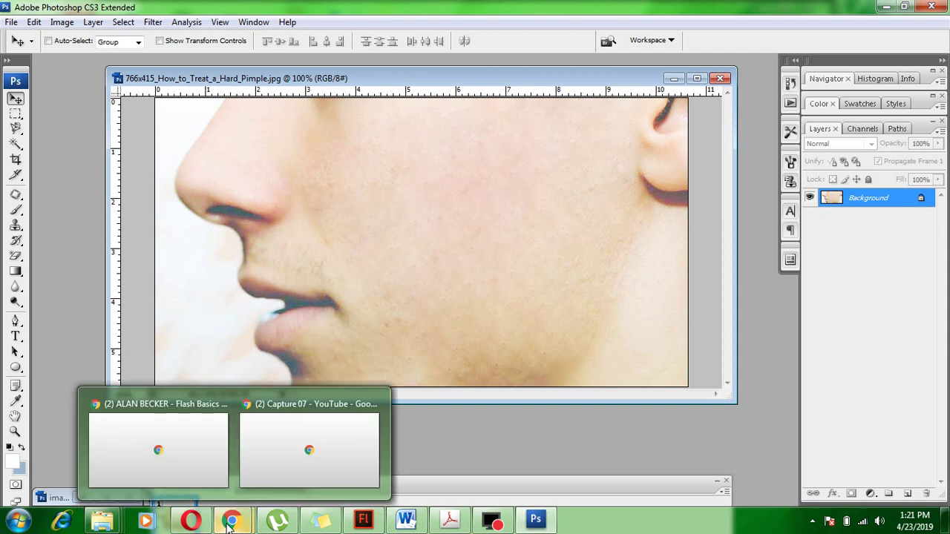
left_click(267, 464)
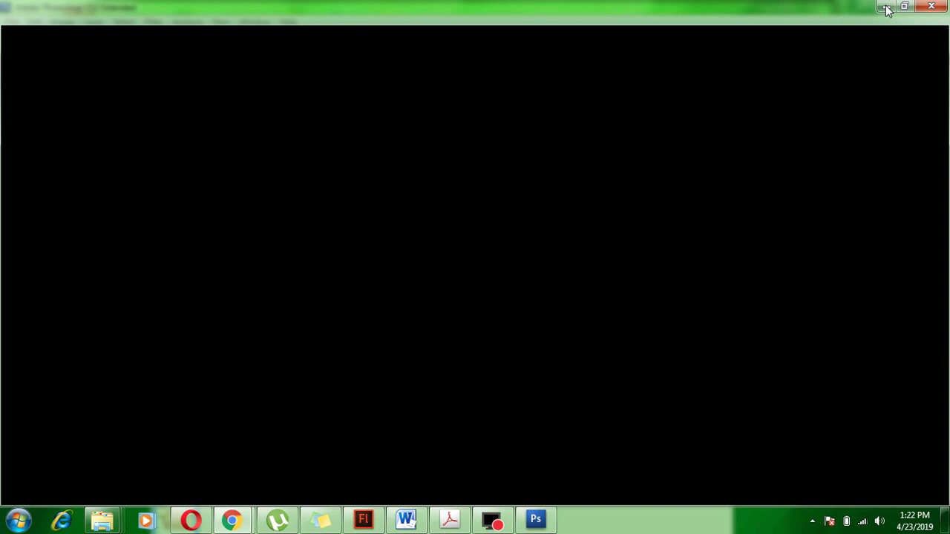
left_click(543, 521)
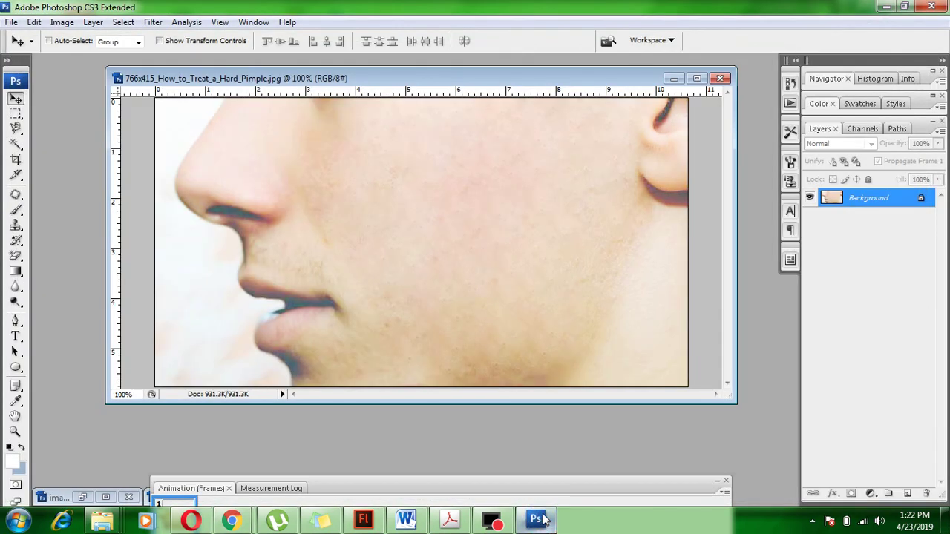
Open the image 896941 (1) from the training folder in Photoshop and enlarge its document window
left_click(101, 521)
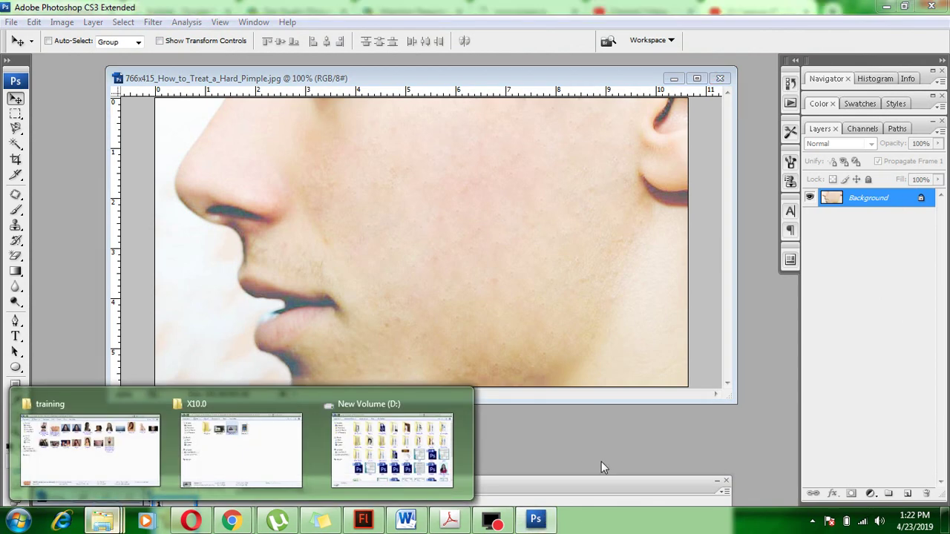
left_click(121, 445)
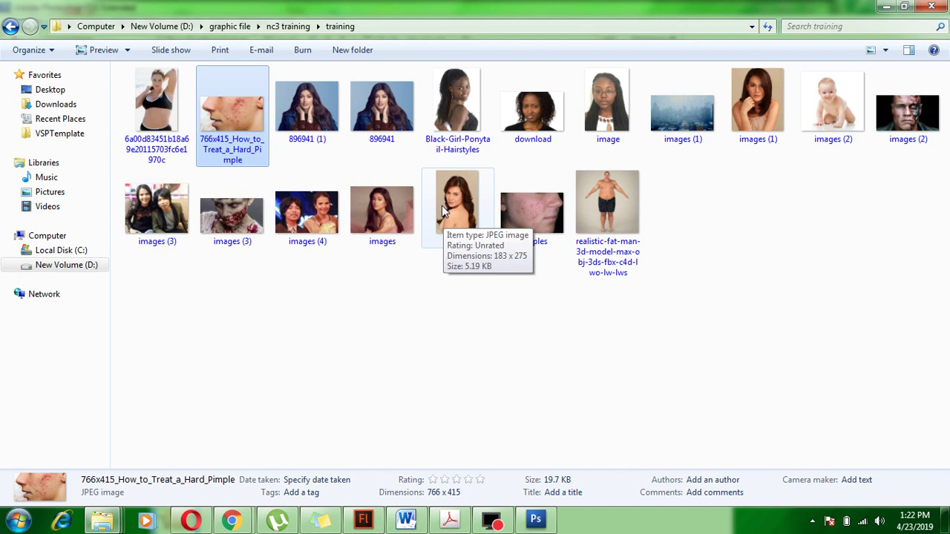
left_click(308, 111)
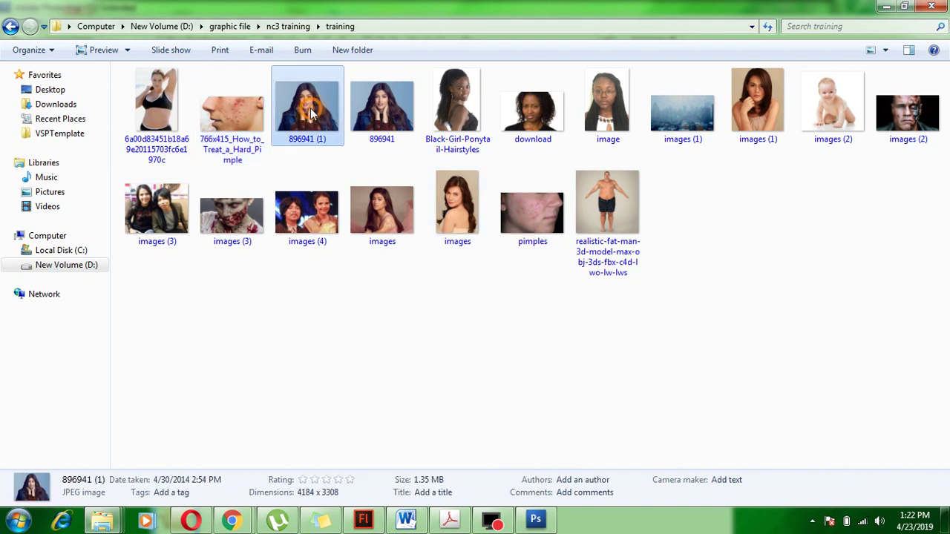
right_click(312, 110)
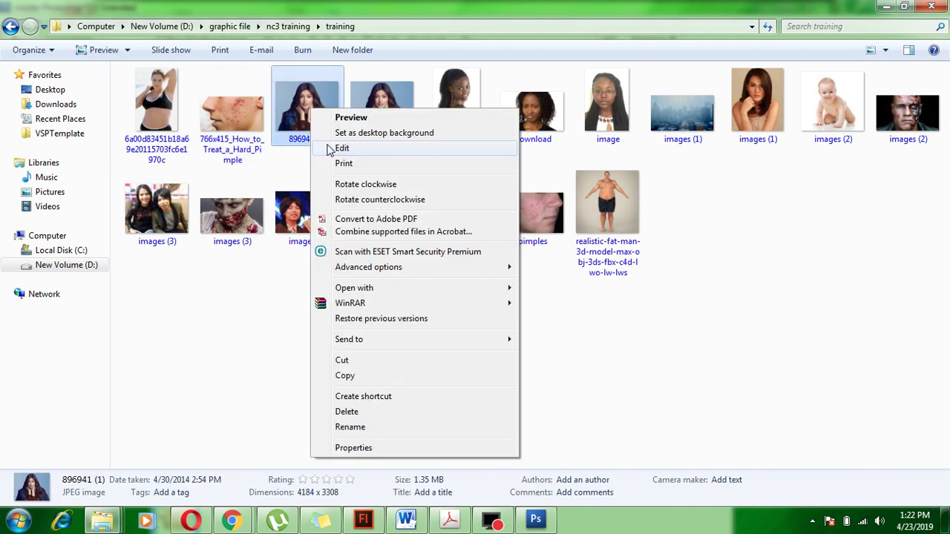
mouse_move(400, 293)
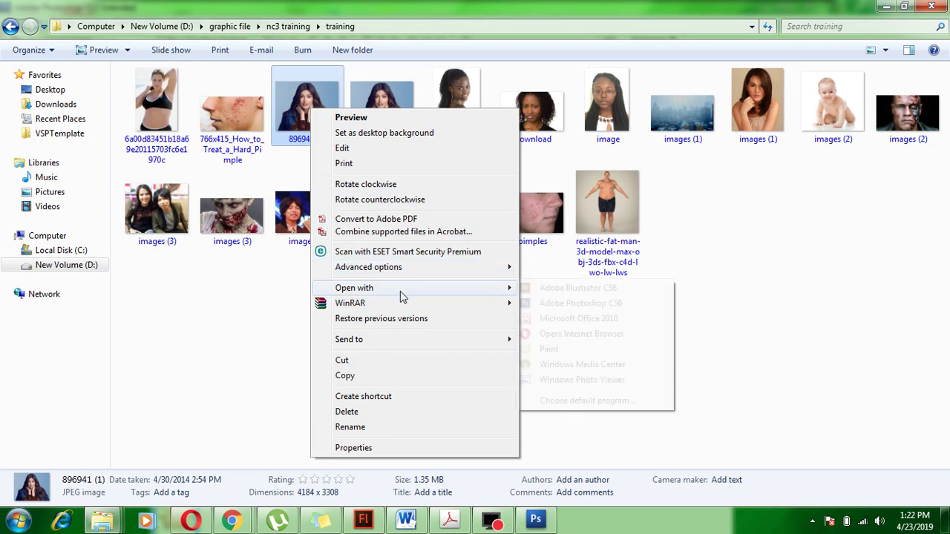
left_click(536, 304)
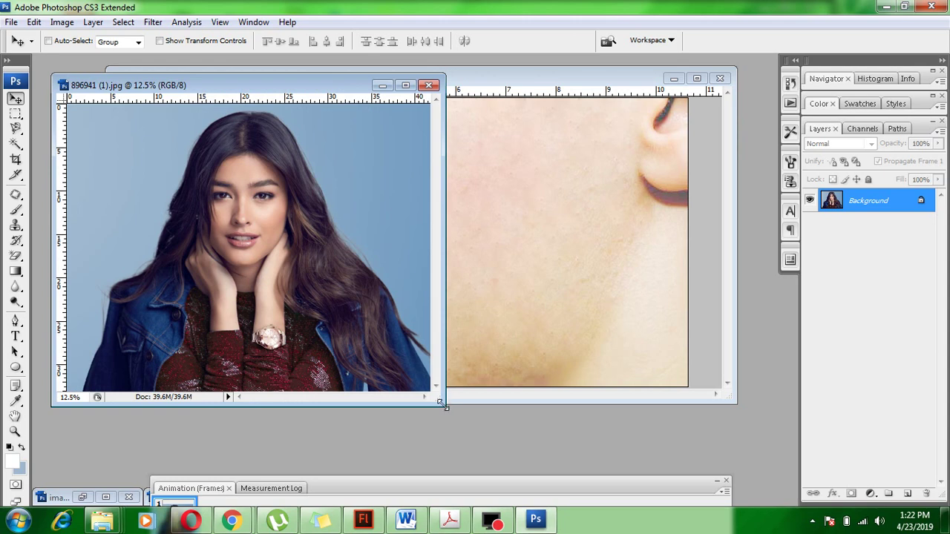
left_click_drag(442, 404, 661, 504)
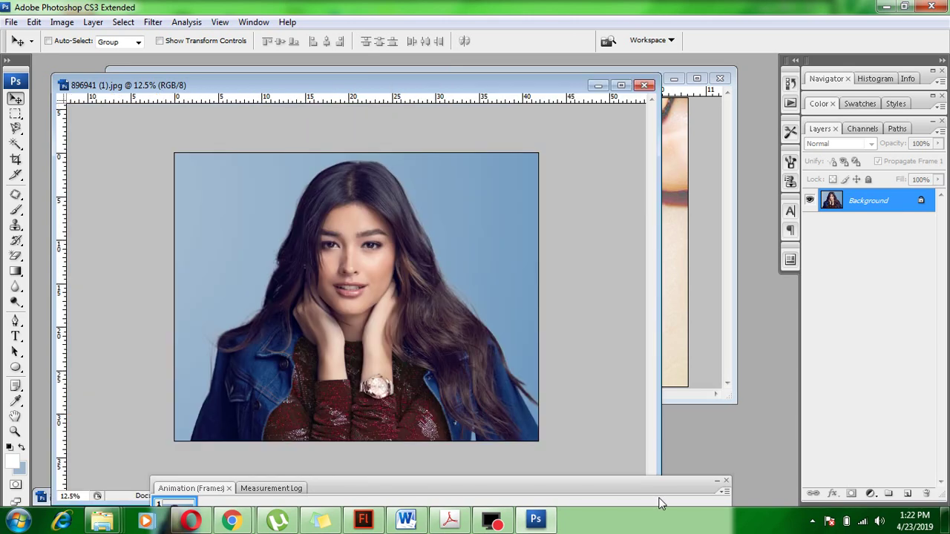
Trace a Pen tool path along the upper edge of the woman's lower lip, from one mouth corner to the other
key("ctrl+plus")
key("ctrl+plus")
key("ctrl+plus")
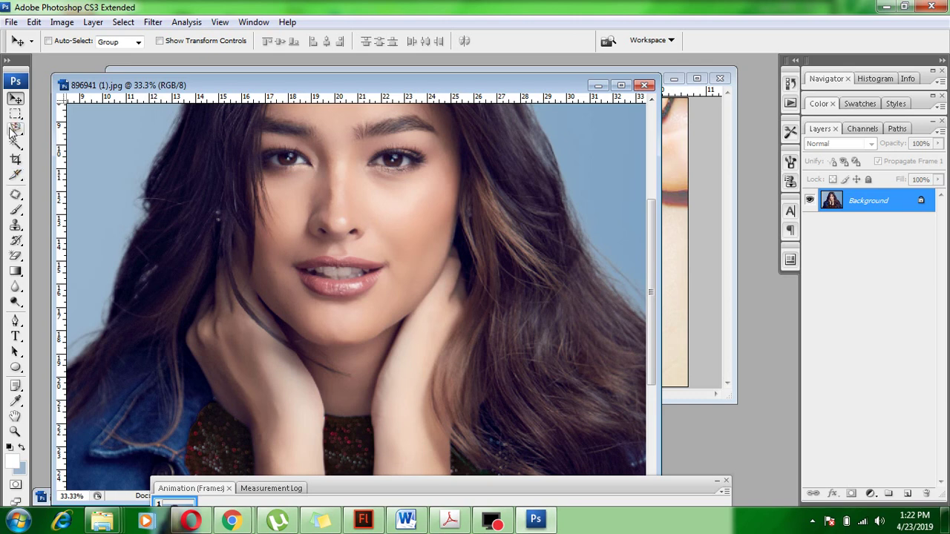
left_click(16, 320)
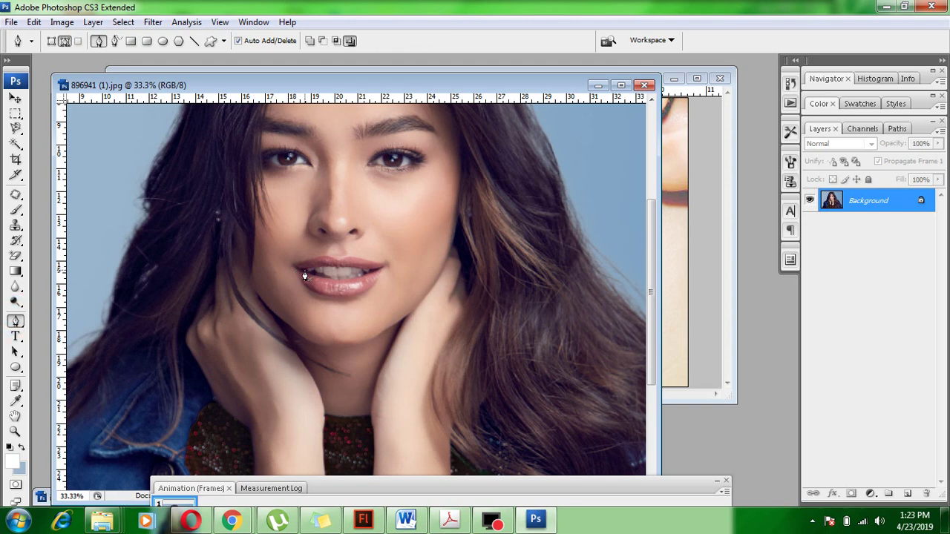
key("ctrl+plus")
key("ctrl+plus")
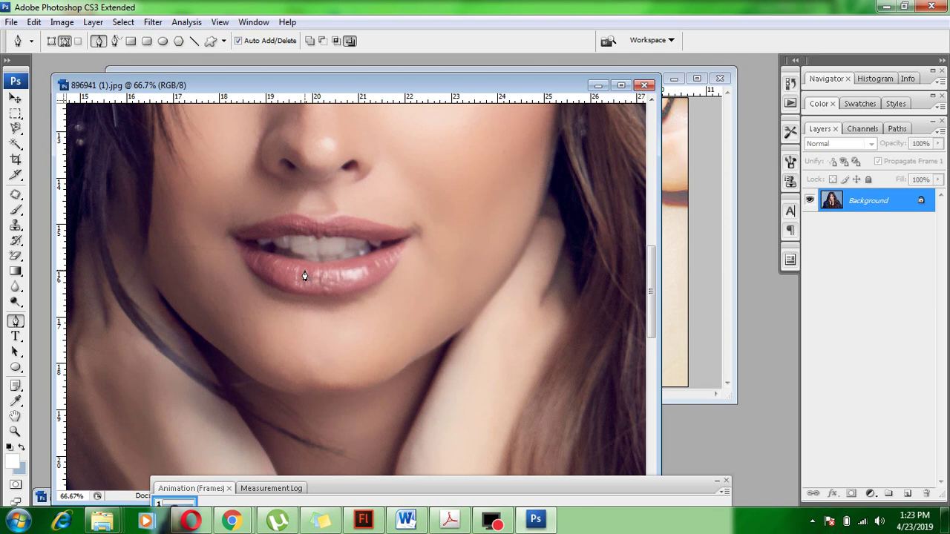
left_click(227, 237)
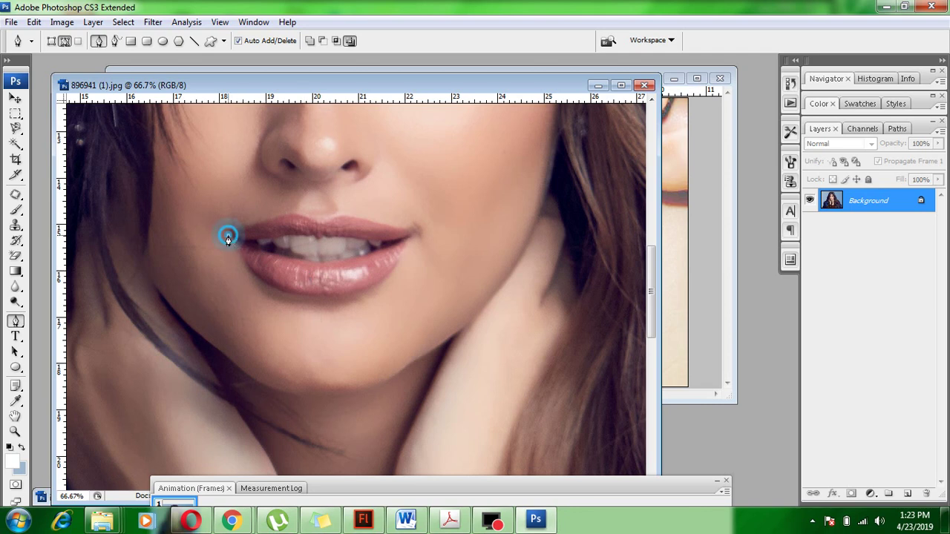
left_click(280, 253)
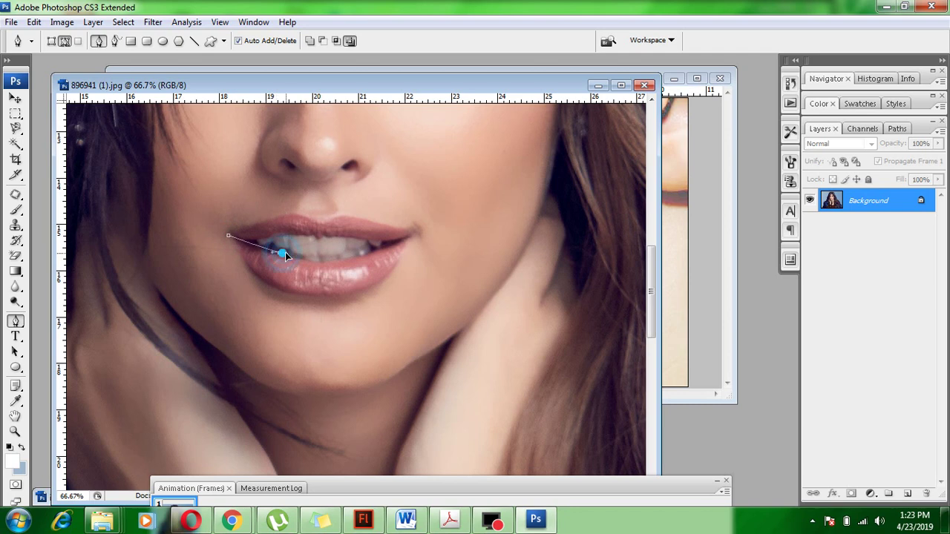
left_click_drag(327, 261, 341, 262)
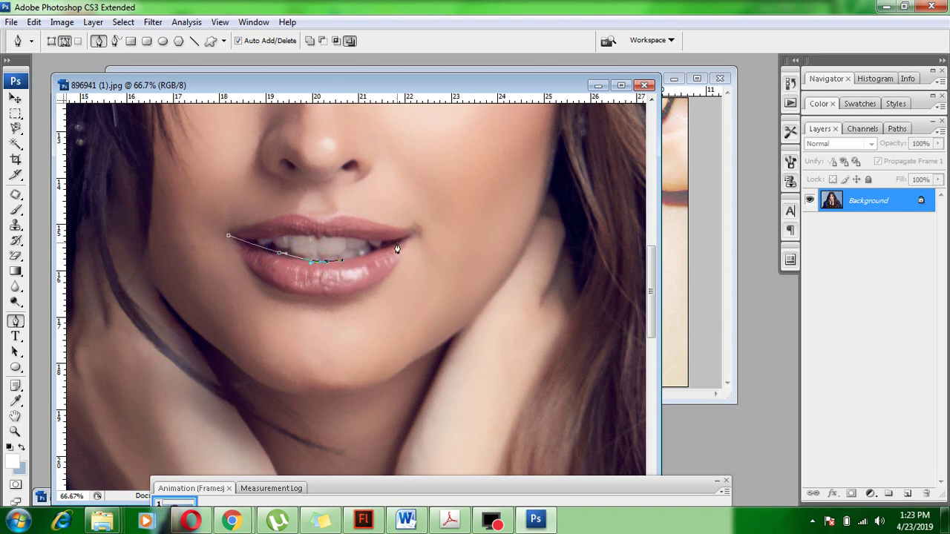
left_click_drag(401, 241, 413, 239)
left_click(419, 236)
Curve the path through the chin skin beneath the lower lip and close it at the starting mouth corner
left_click_drag(358, 330, 309, 335)
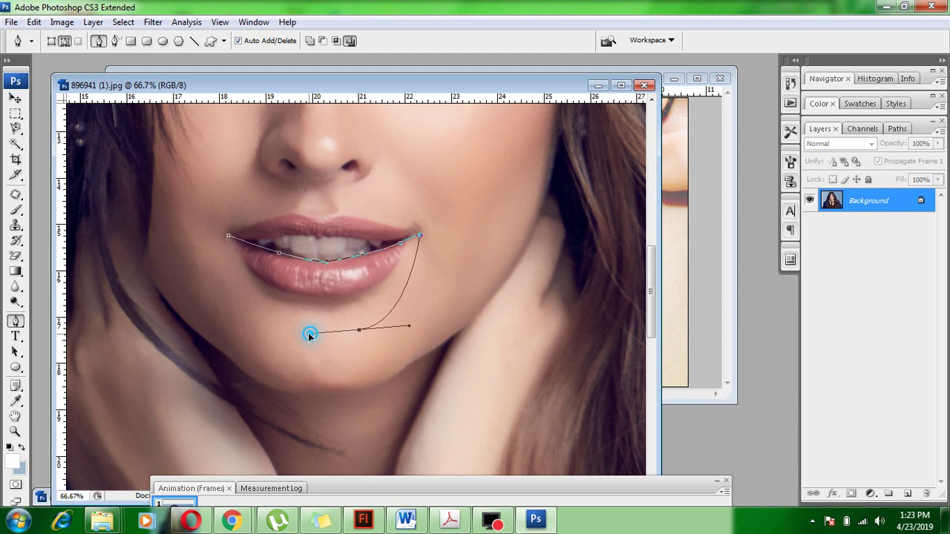
left_click_drag(231, 302, 216, 270)
left_click_drag(226, 238, 234, 218)
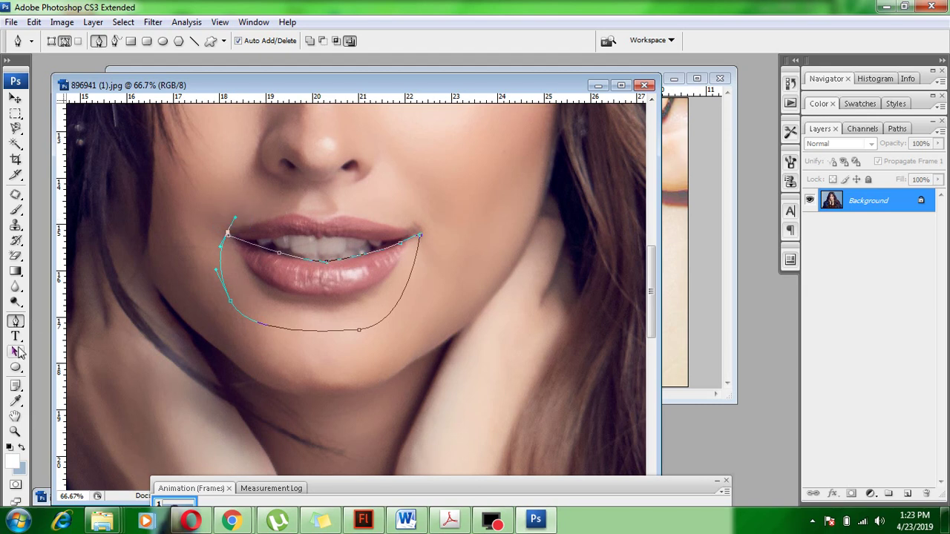
Adjust the path's anchor and direction handle near the starting mouth corner with the Direct Selection tool to follow the lower lip's edge
left_click(16, 352)
left_click(258, 248)
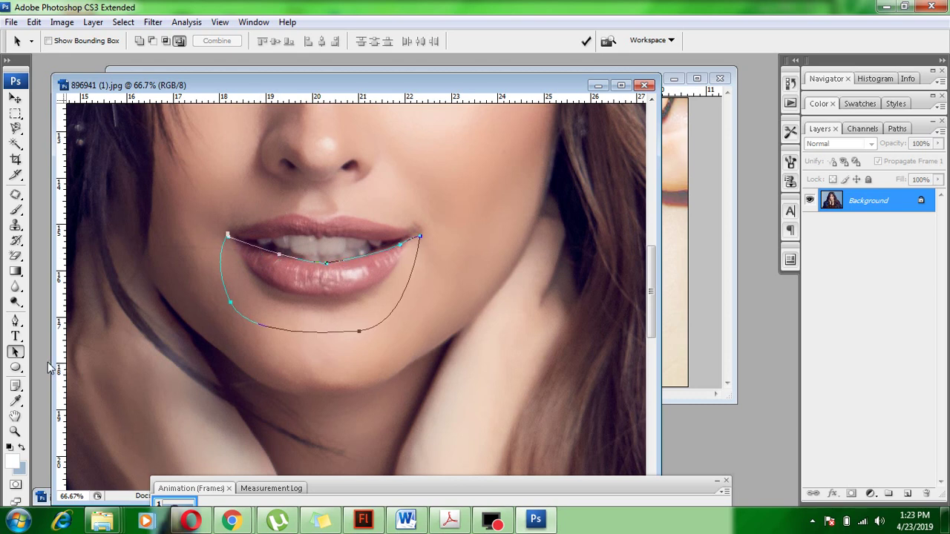
key("shift+a")
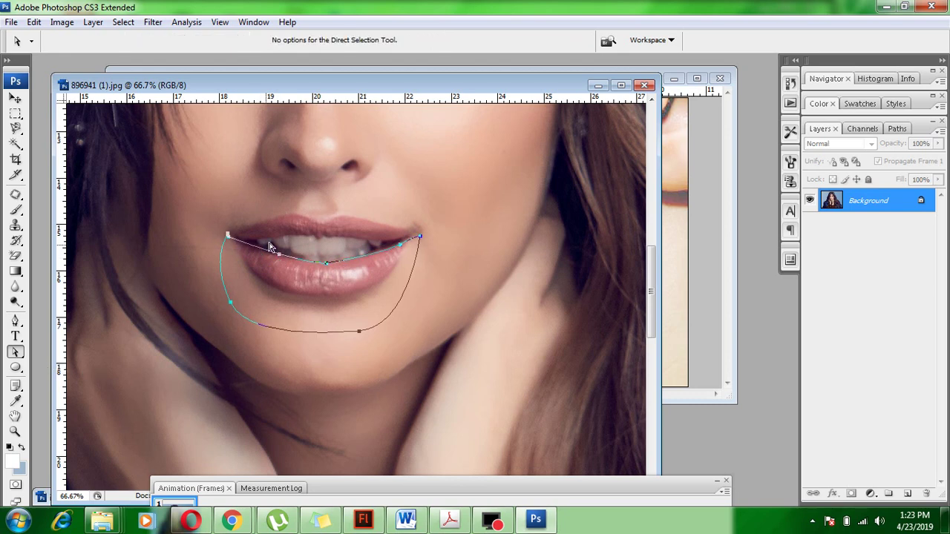
left_click(281, 257)
left_click(277, 255)
left_click(242, 255)
Convert the lip path into a new anti-aliased selection with 0-pixel feather and copy that area to a new layer
right_click(314, 289)
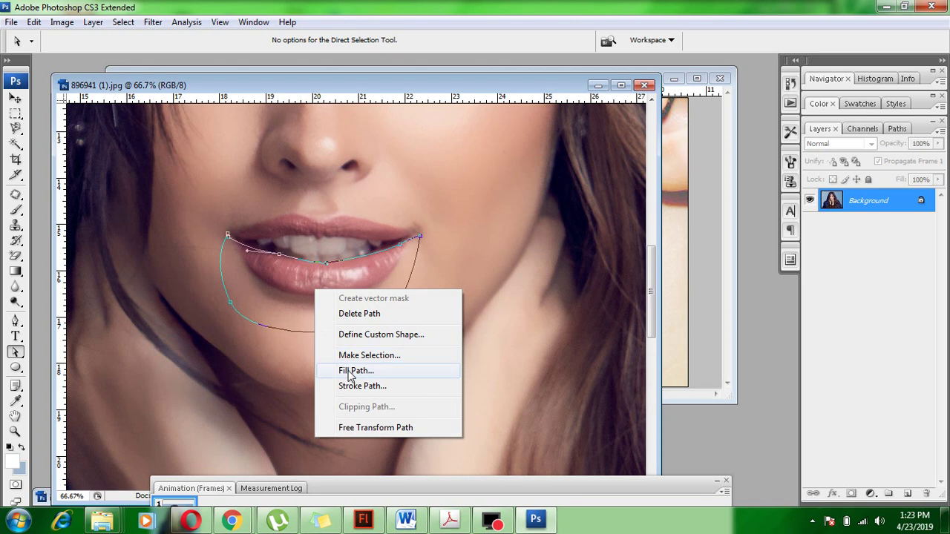
left_click(368, 354)
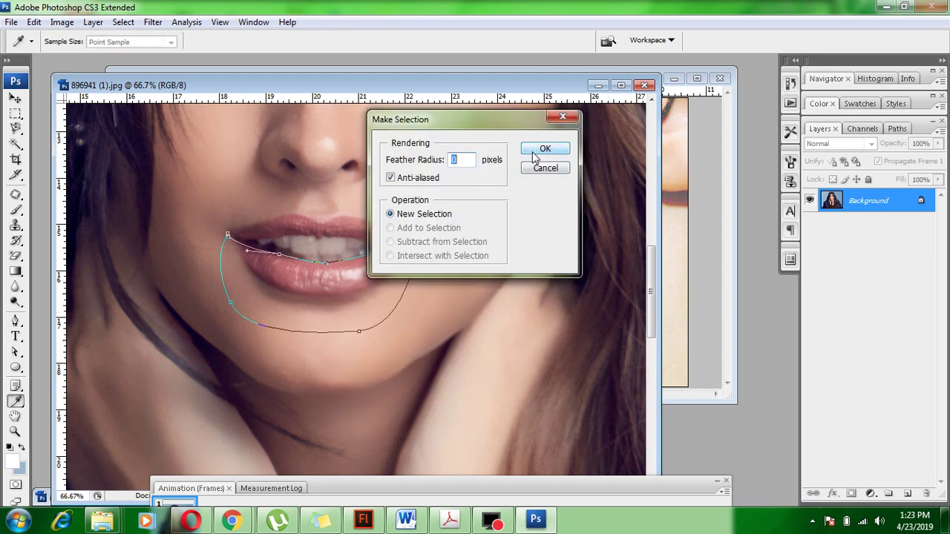
left_click(536, 152)
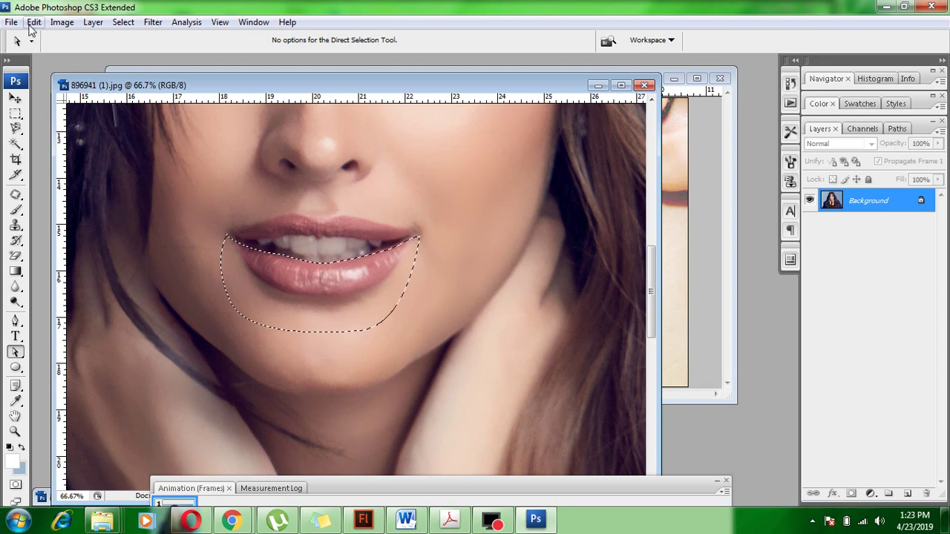
key("ctrl+j")
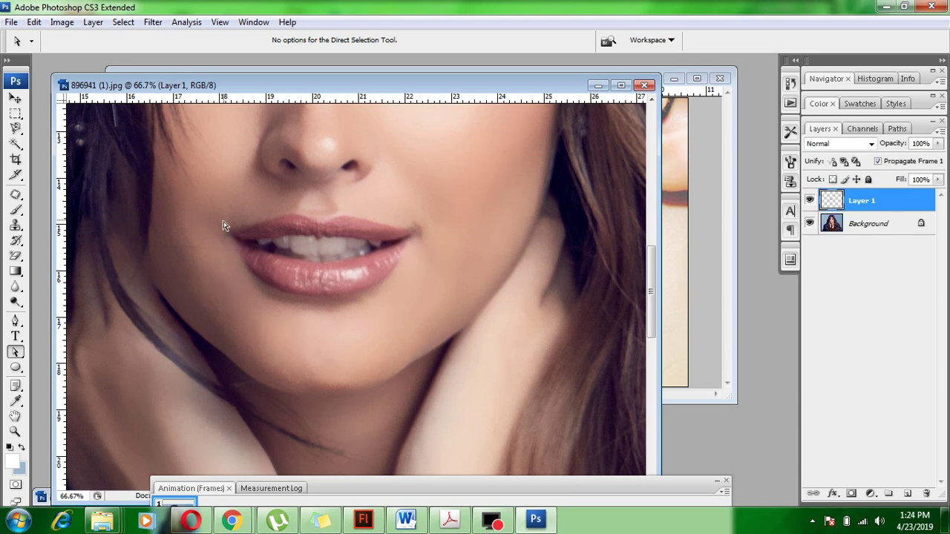
Move the copied lower-lip layer slightly upward toward the upper lip
key("v")
left_click(316, 263)
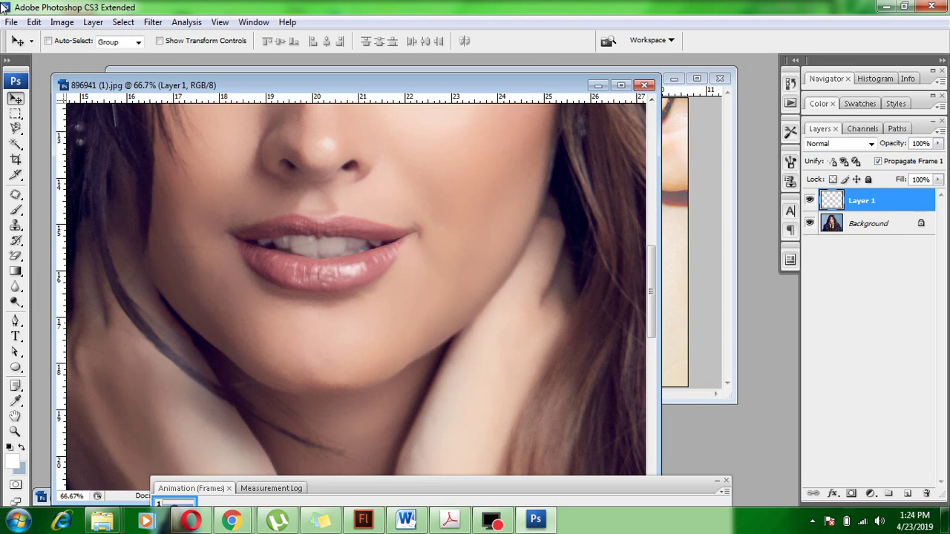
left_click(153, 22)
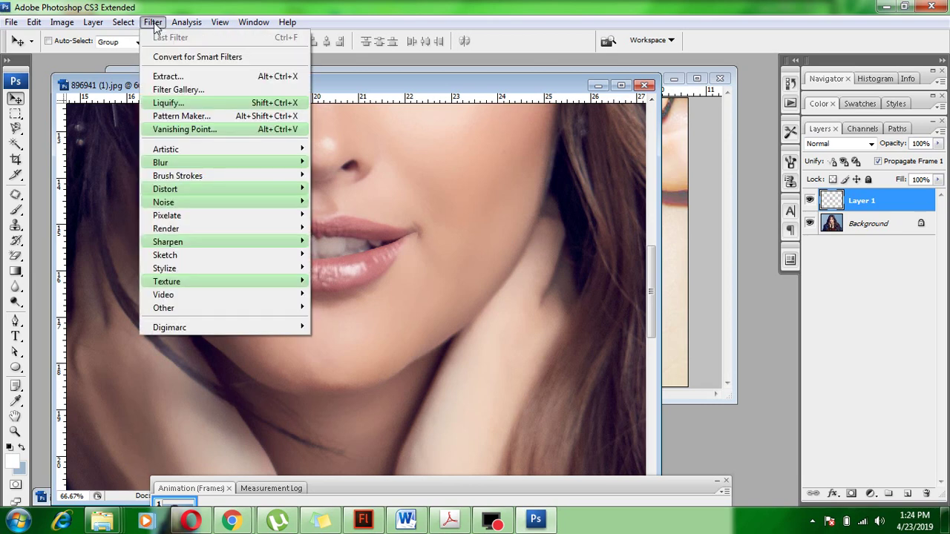
key("Escape")
Warp the copied lower-lip layer upward at its middle and both ends toward the upper lip, and apply the transformation
key("ctrl+t")
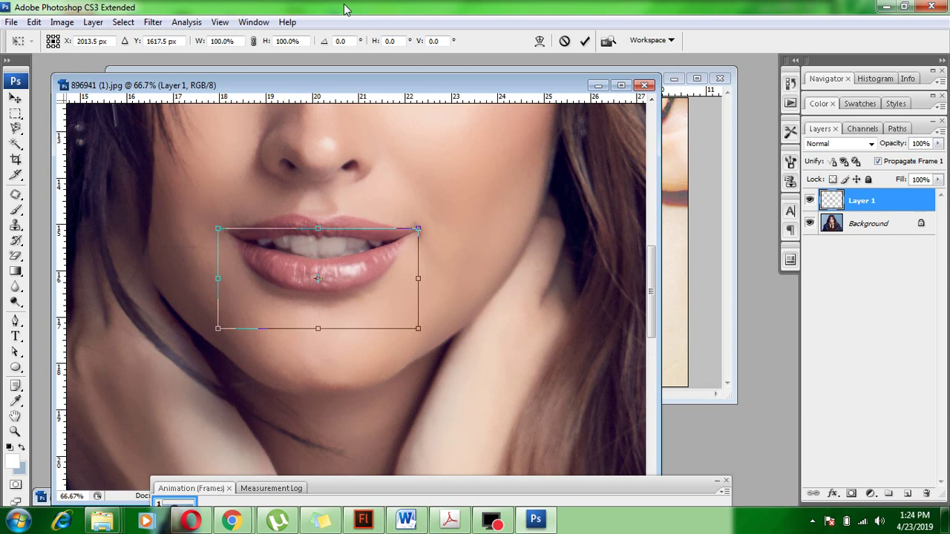
right_click(350, 275)
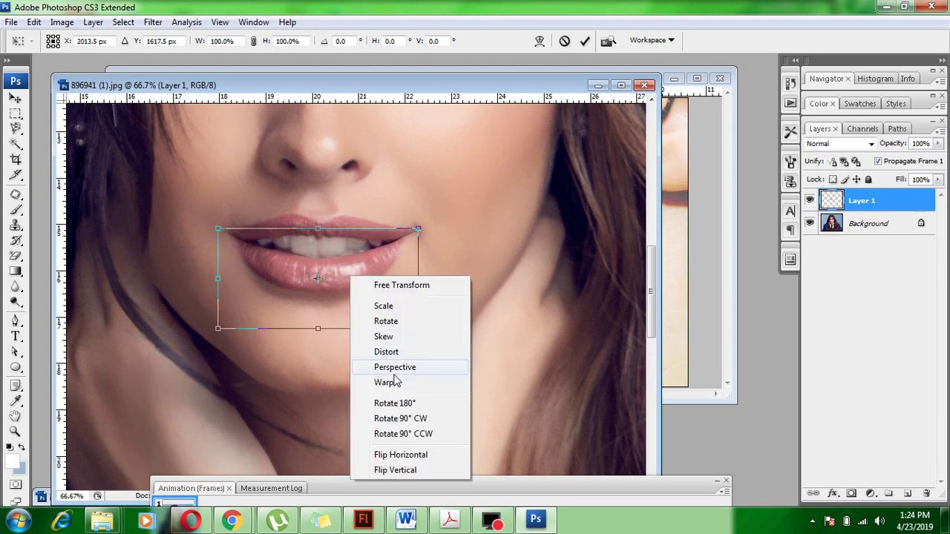
left_click(386, 382)
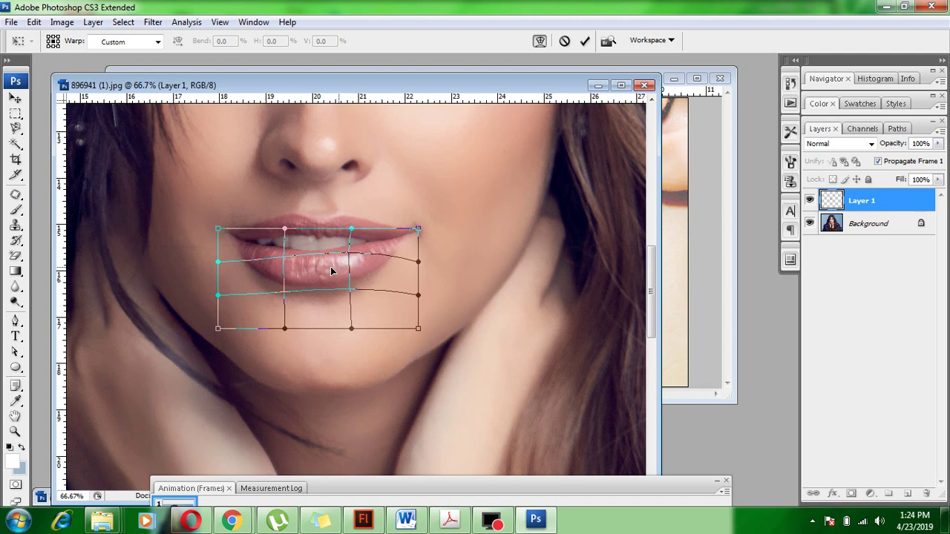
left_click_drag(331, 271, 314, 258)
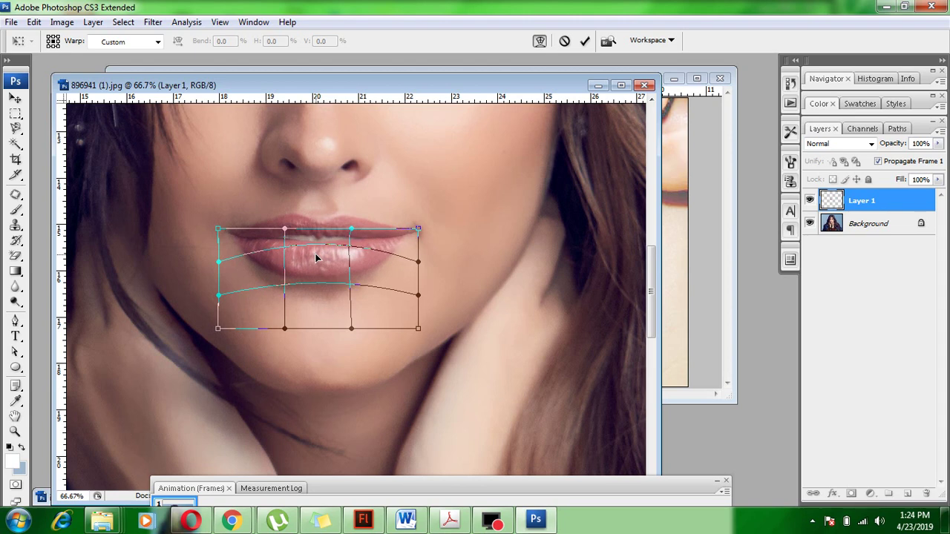
left_click_drag(317, 257, 326, 268)
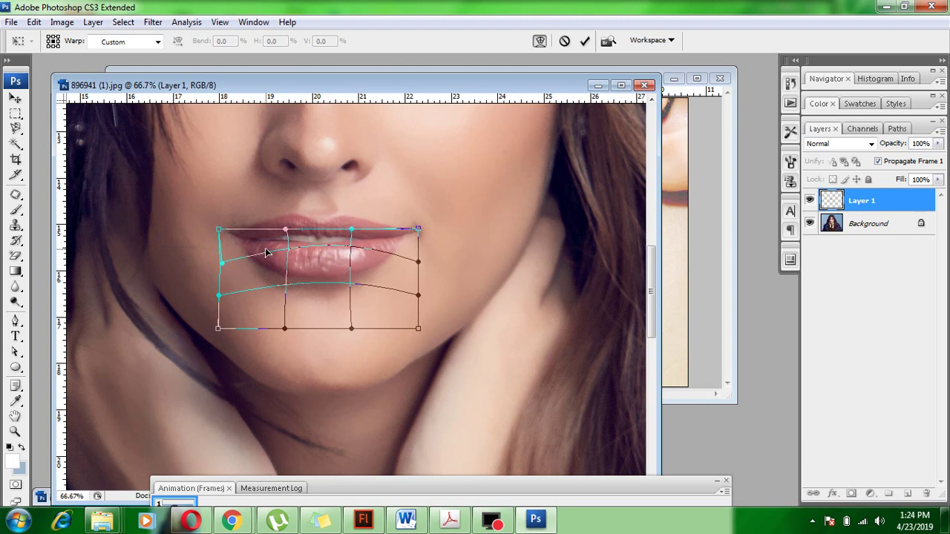
left_click_drag(369, 249, 372, 254)
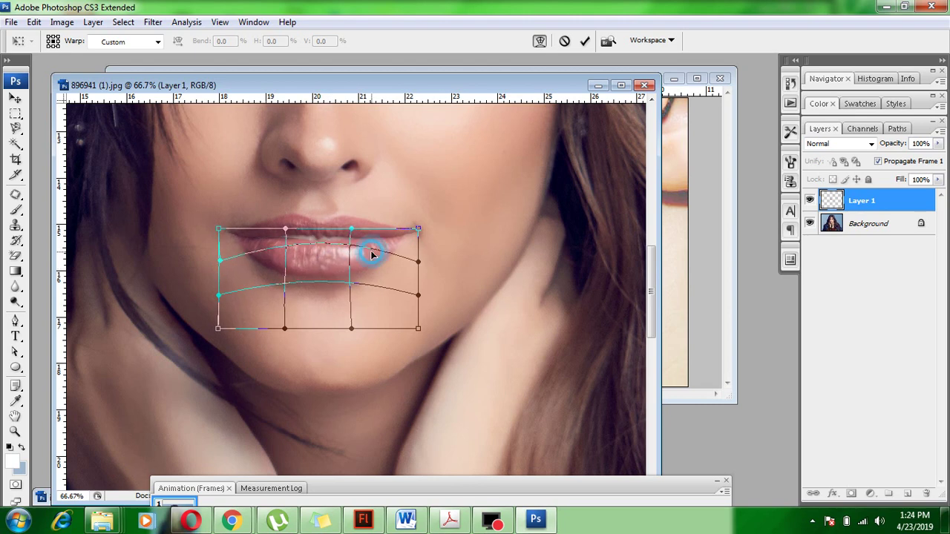
key("Return")
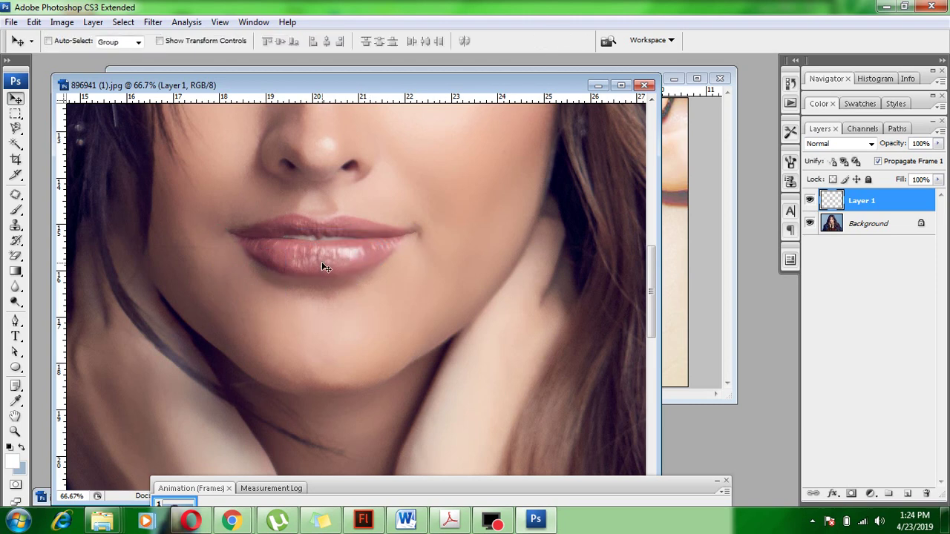
Set up the Eraser tool with a hard 19 px brush for the lower-lip layer
scroll(356, 256, "up", 2)
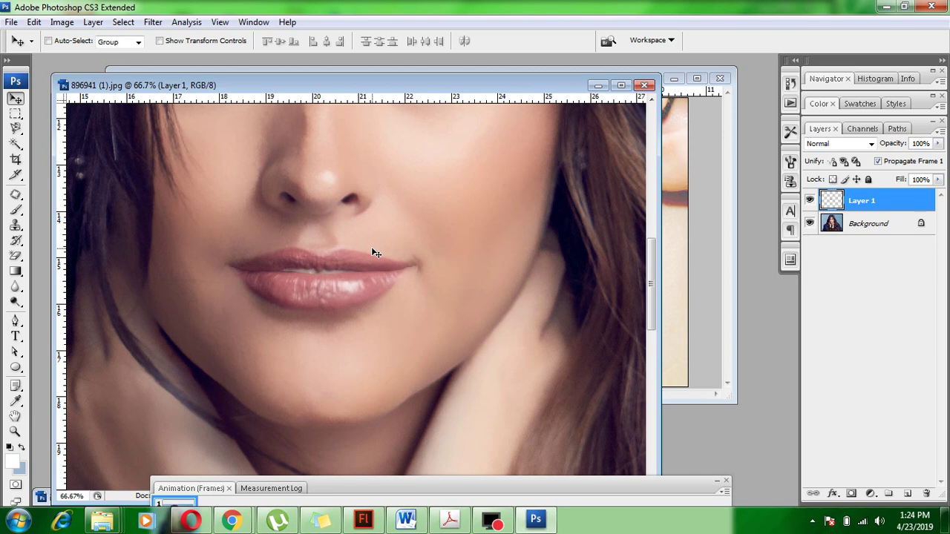
scroll(371, 253, "up", 1)
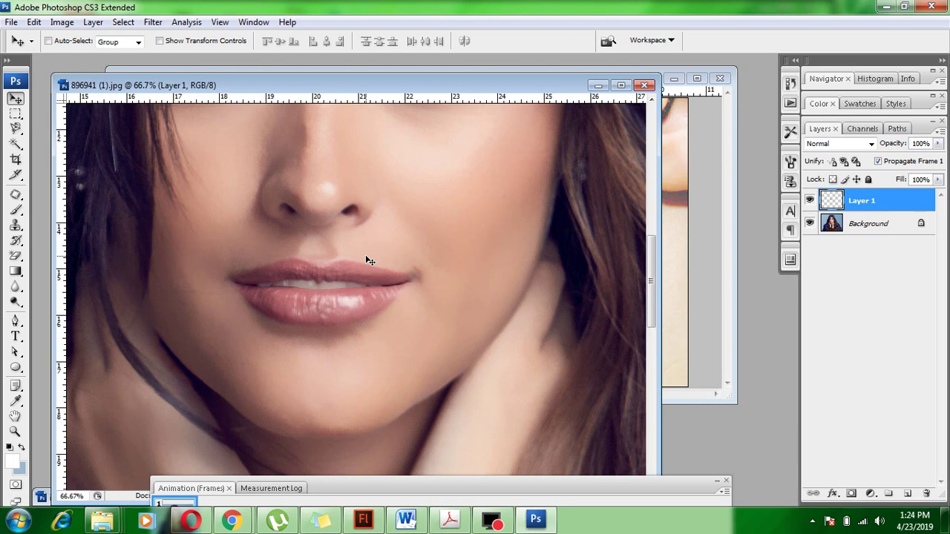
key("ctrl+minus")
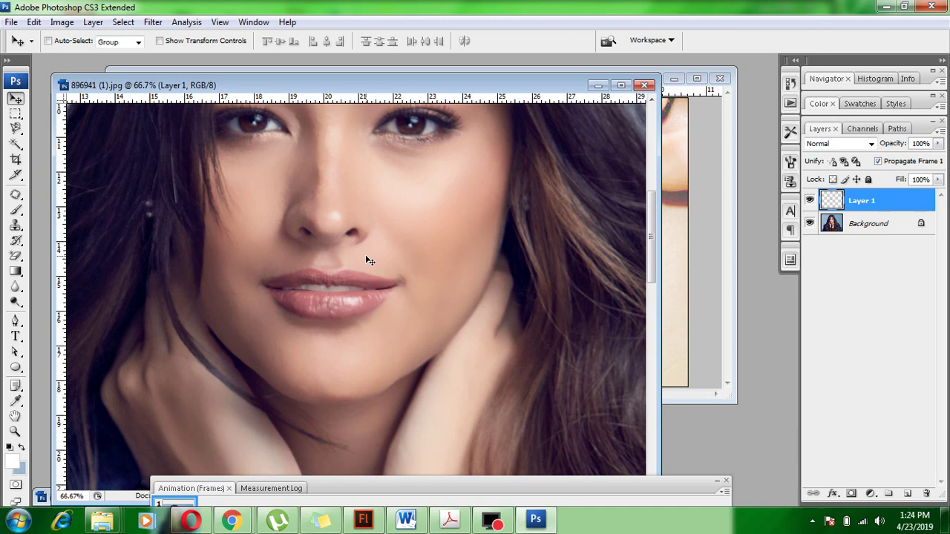
key("ctrl+plus")
key("ctrl+plus")
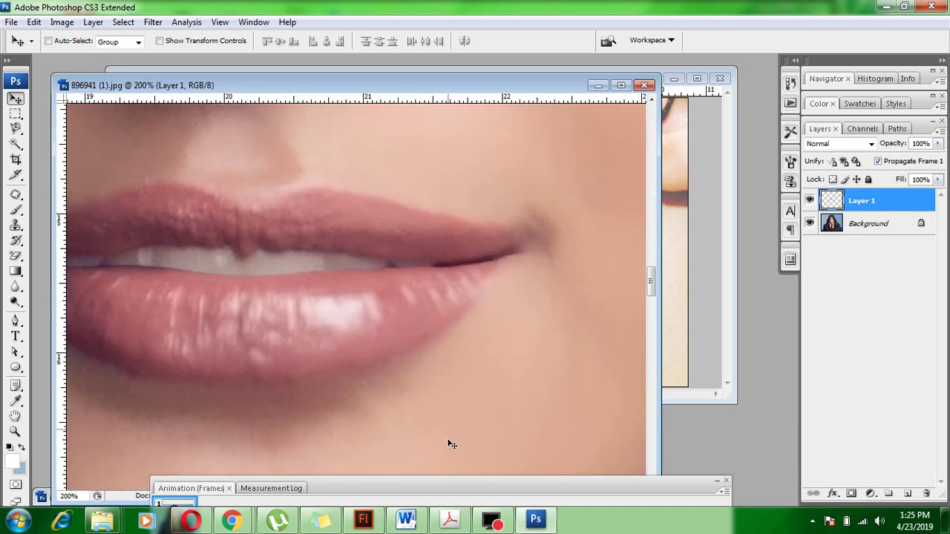
left_click_drag(440, 489, 405, 502)
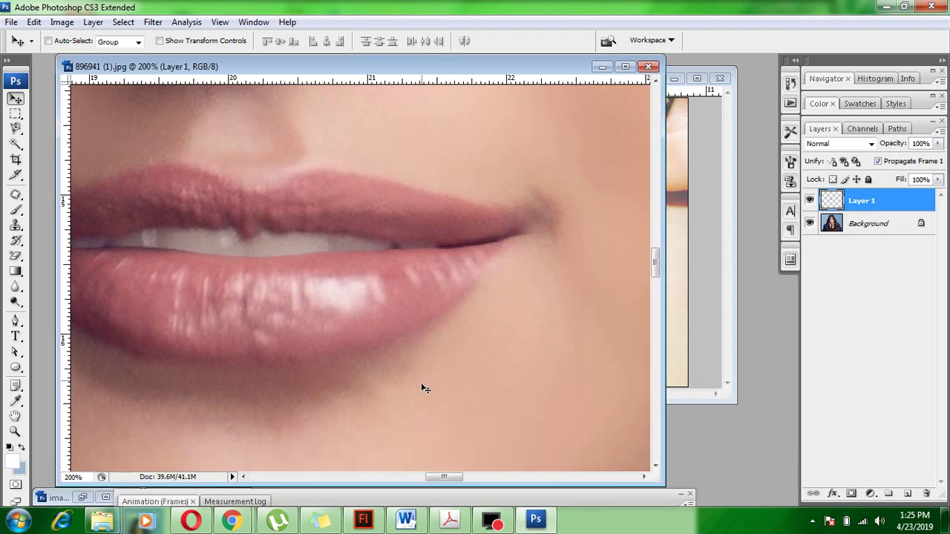
scroll(425, 389, "left", 5)
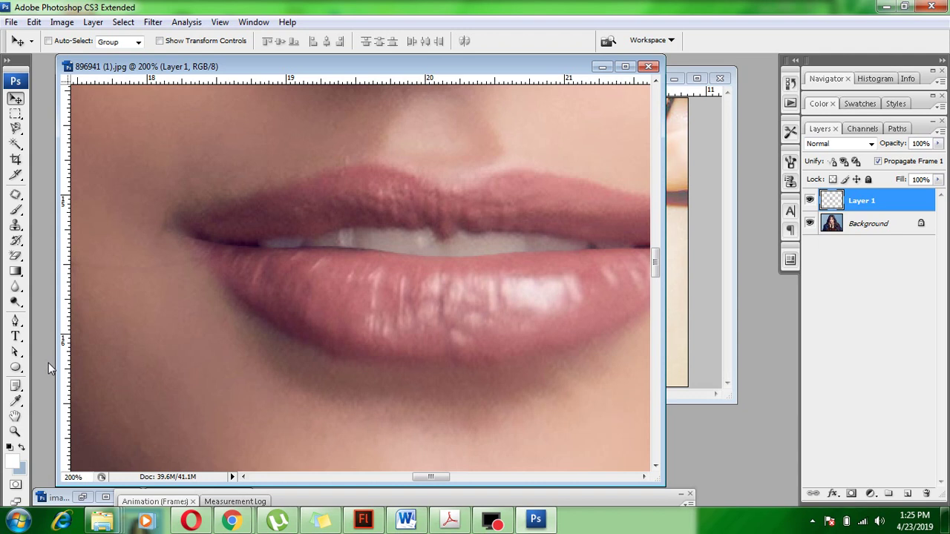
left_click(15, 256)
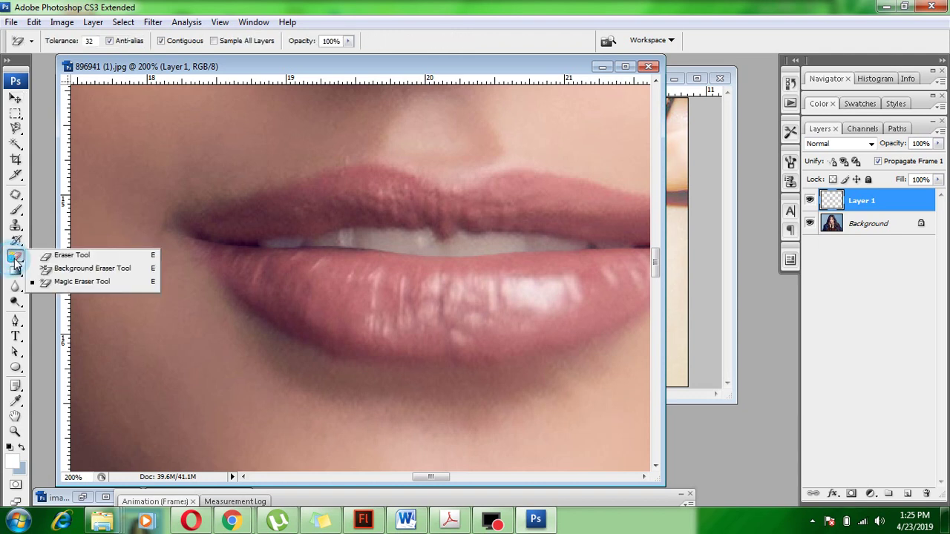
left_click(72, 254)
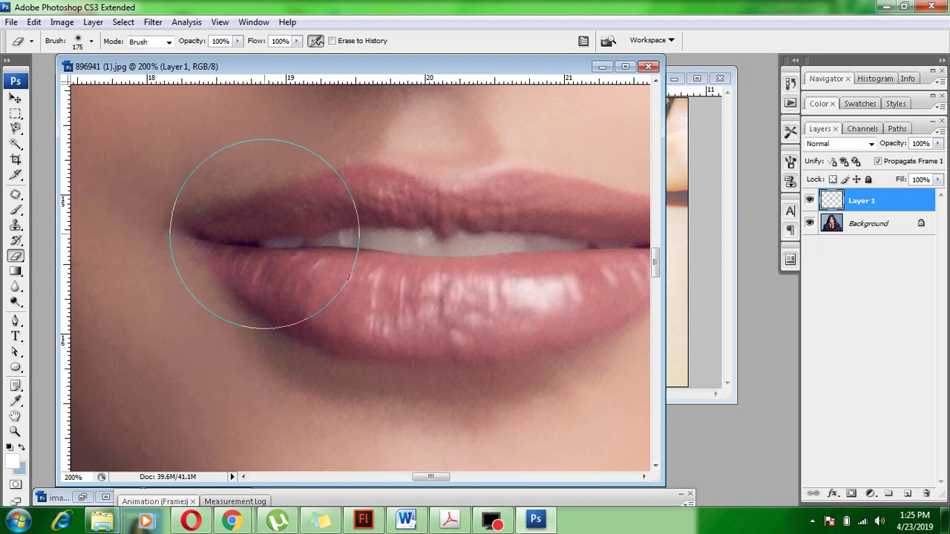
key("bracketleft")
key("bracketleft")
key("bracketleft")
key("bracketleft")
key("bracketleft")
key("bracketleft")
key("bracketleft")
key("bracketleft")
key("bracketleft")
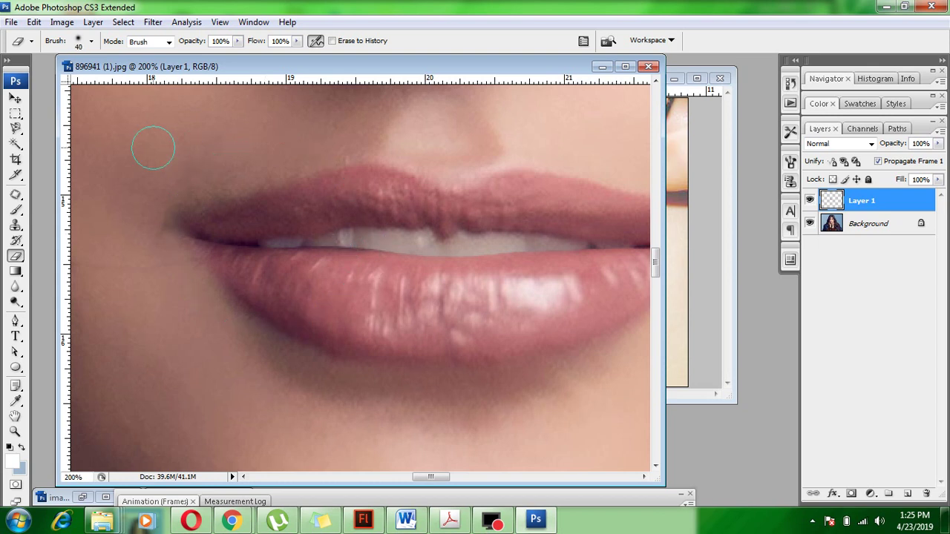
left_click(91, 41)
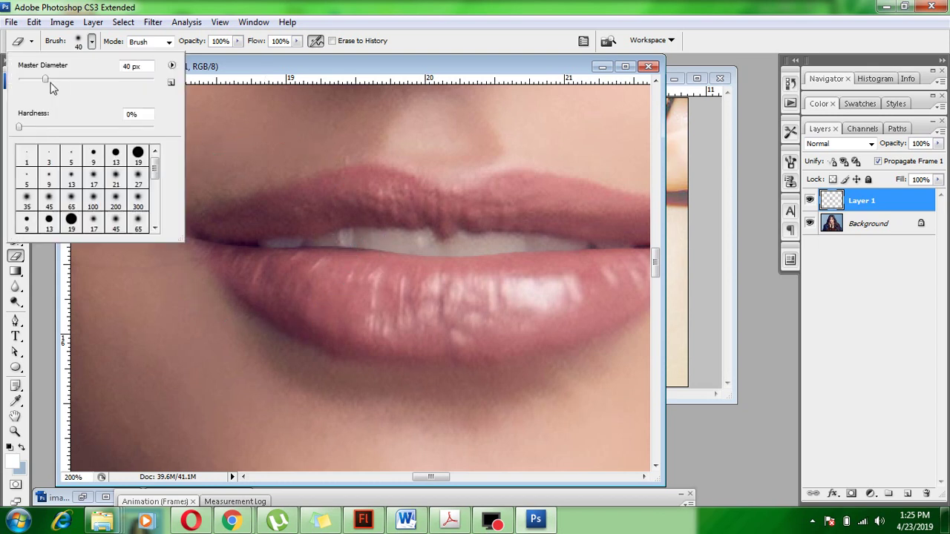
left_click_drag(46, 78, 34, 77)
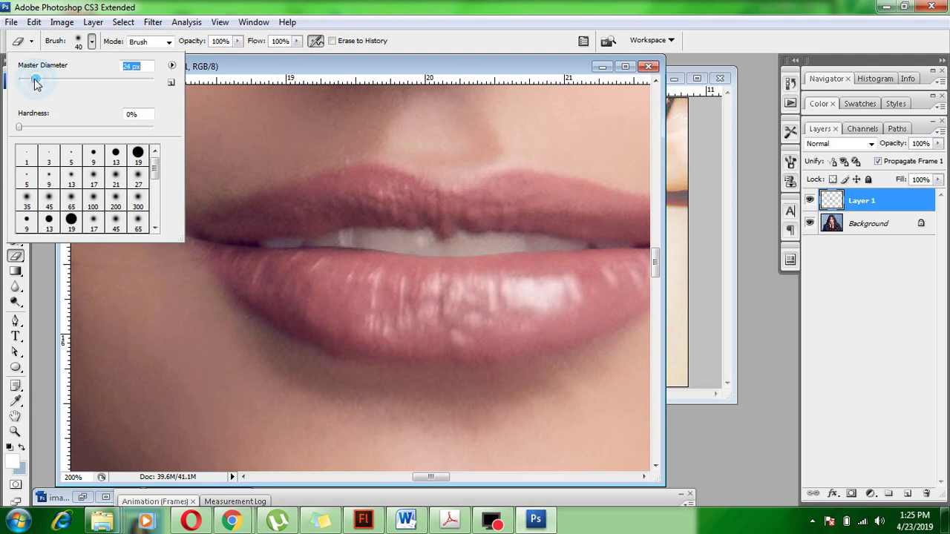
double_click(138, 152)
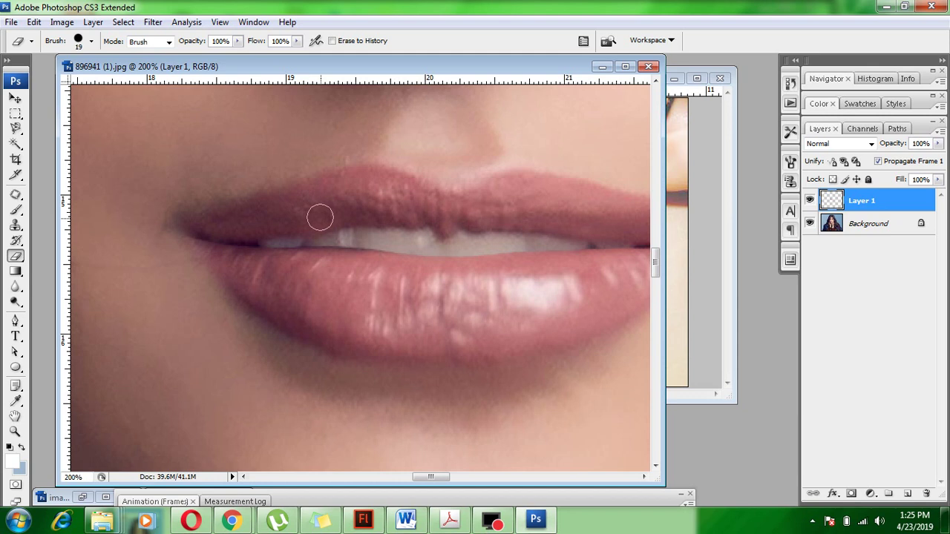
Erase on the lower-lip layer along the teeth gap between the lips
left_click(363, 235)
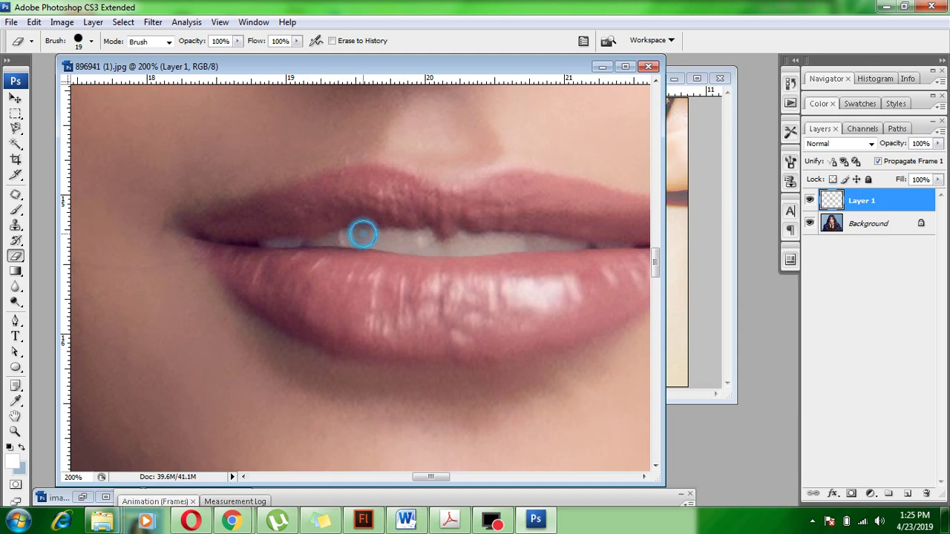
left_click(321, 234)
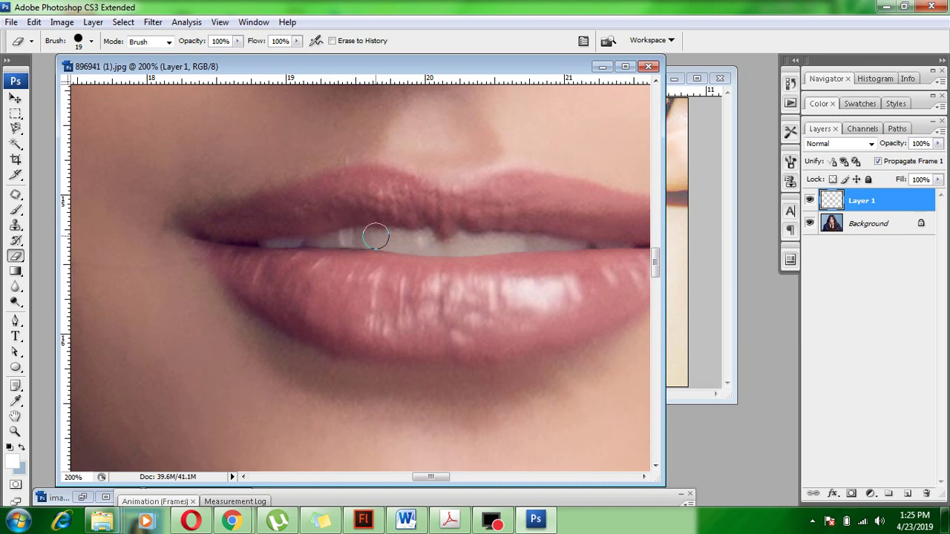
left_click(344, 235)
left_click(335, 232)
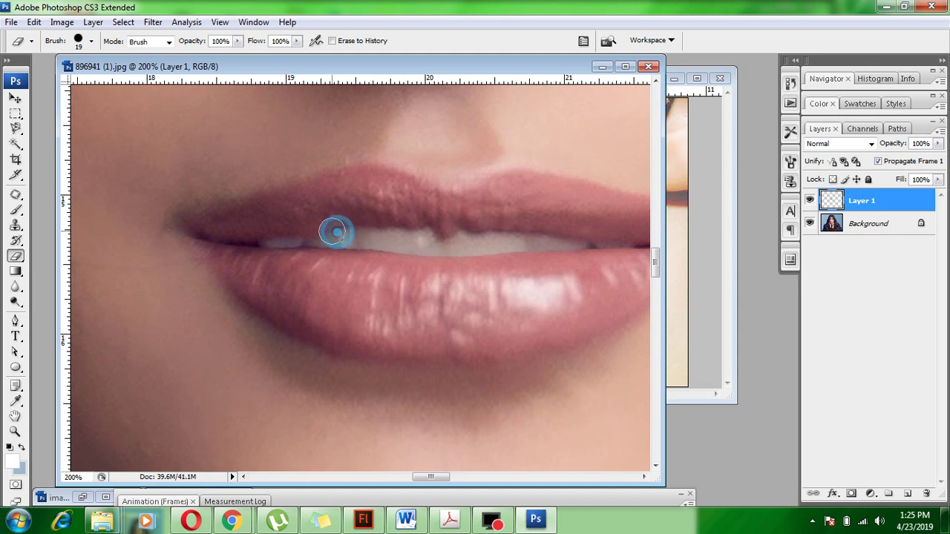
left_click(370, 230)
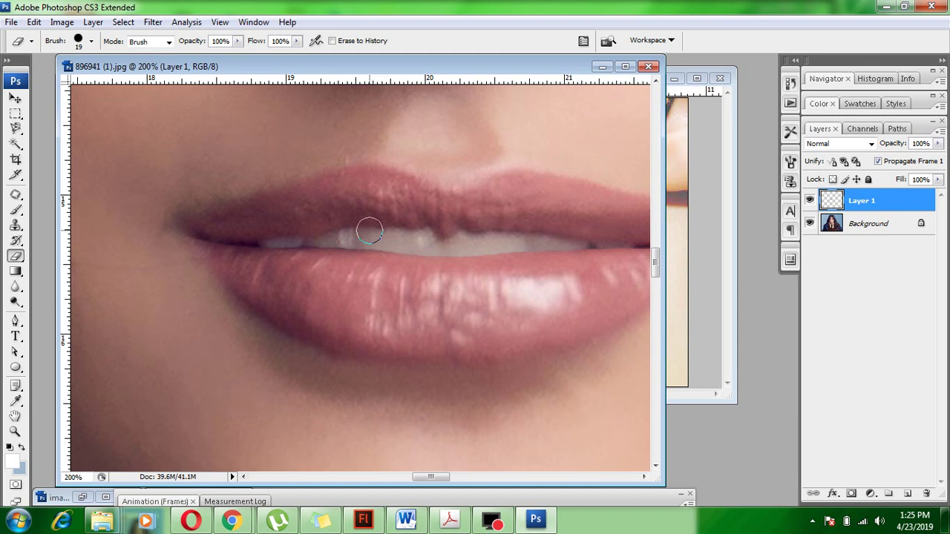
left_click(335, 232)
Reshape the woman's chin and jawline on the Background layer with Liquify's Forward Warp tool at brush size 492
key("ctrl+minus")
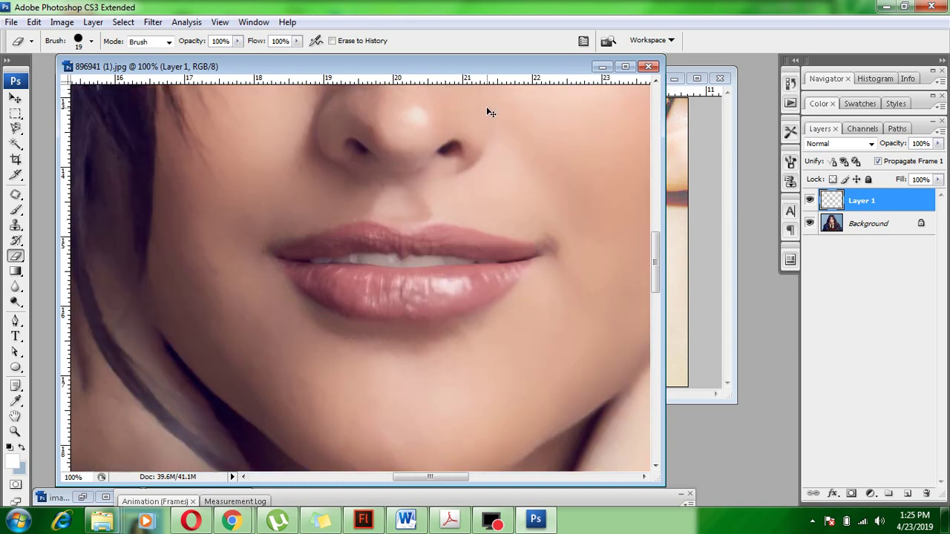
key("ctrl+minus")
key("ctrl+minus")
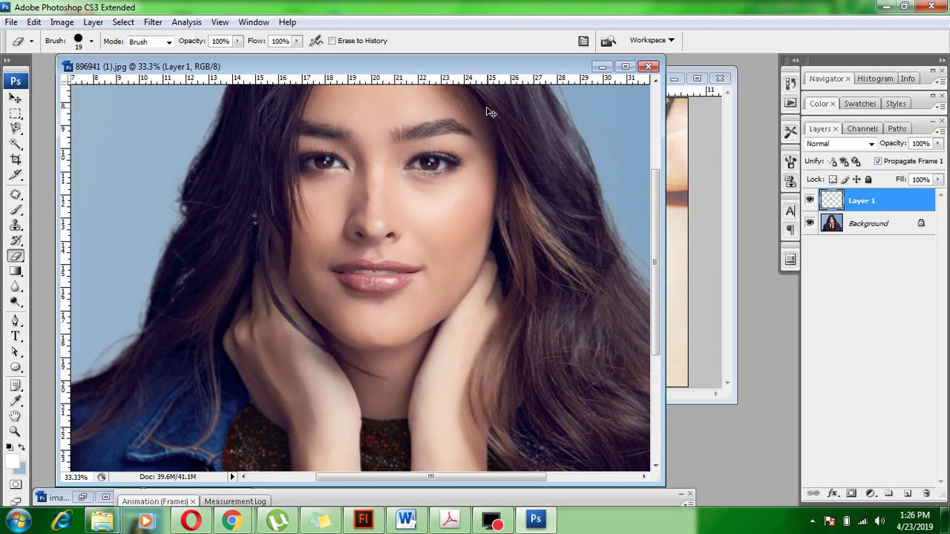
left_click(868, 223)
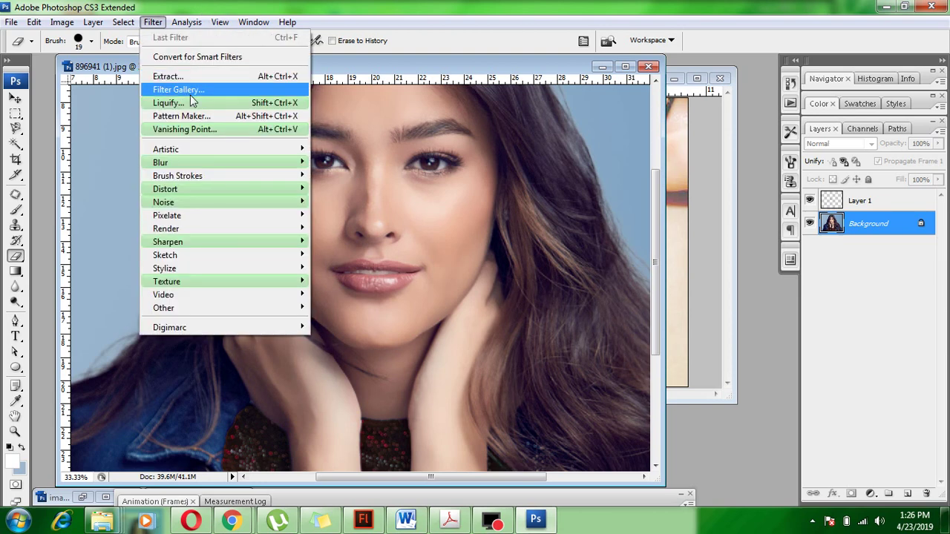
left_click(187, 102)
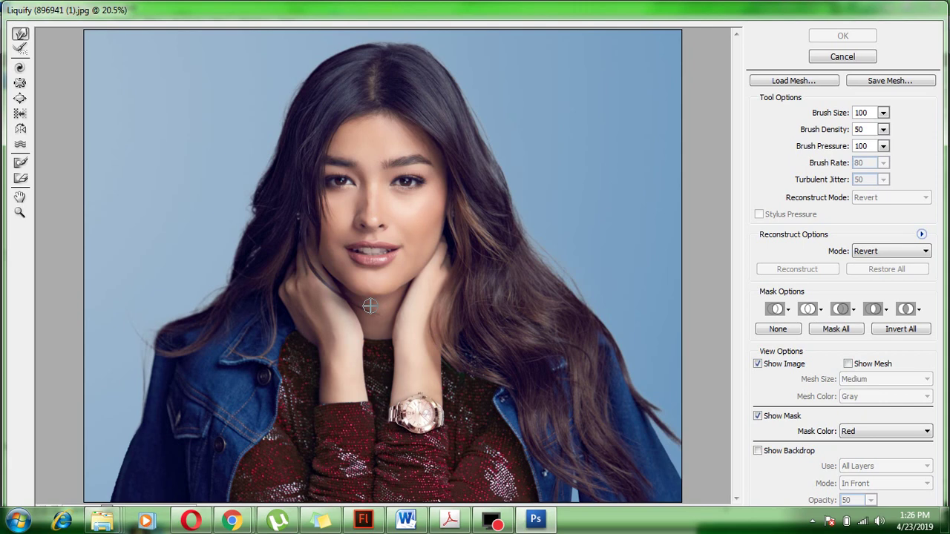
key("bracketright")
key("bracketright")
key("bracketright")
key("bracketright")
key("bracketright")
key("bracketright")
key("bracketright")
key("bracketright")
key("bracketright")
key("bracketright")
key("bracketright")
key("bracketright")
key("bracketright")
key("bracketright")
left_click_drag(369, 306, 340, 296)
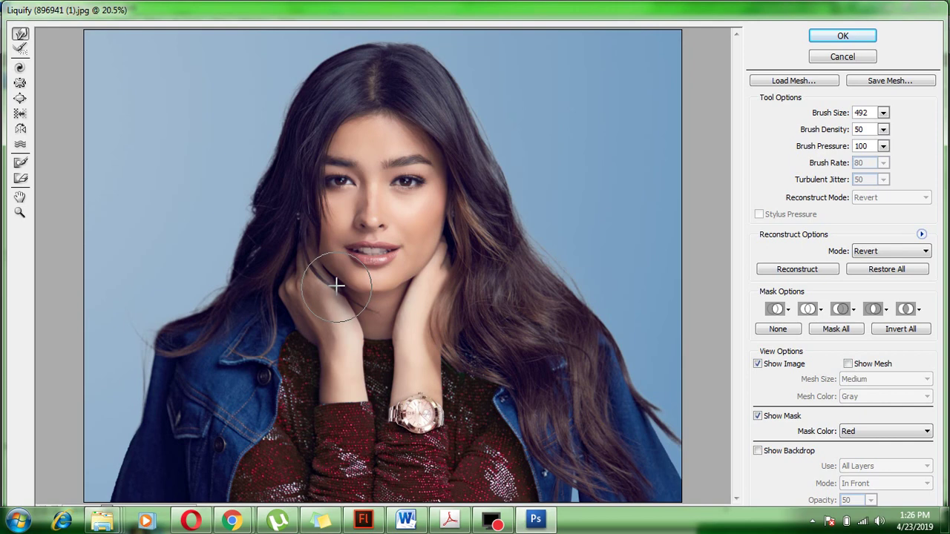
left_click(417, 264)
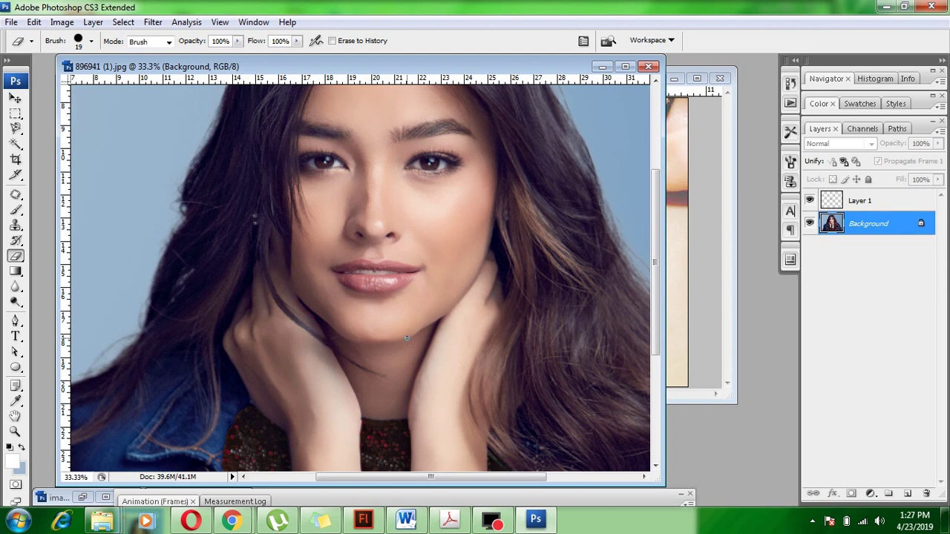
Draw a Pen path on the Background layer along the upper lip's lower edge, from one mouth corner to the other
key("ctrl+plus")
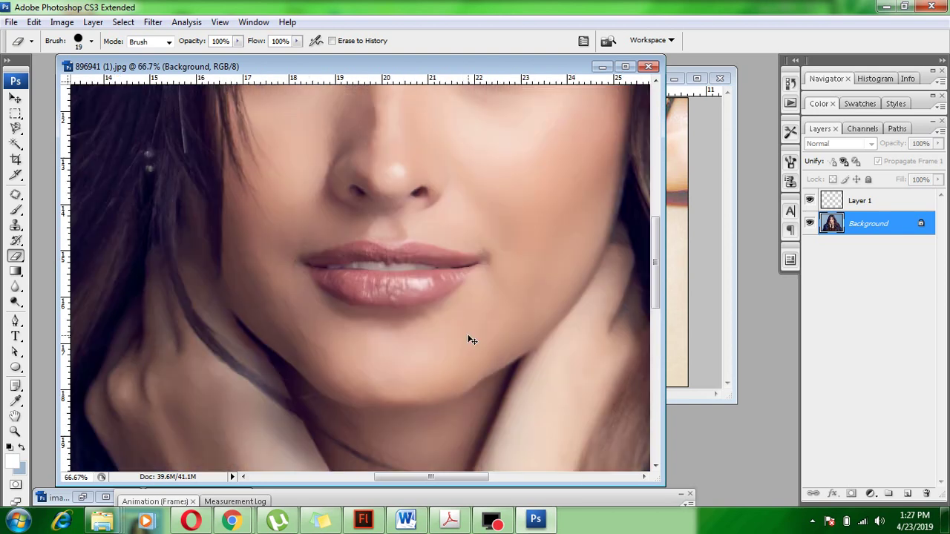
key("ctrl+plus")
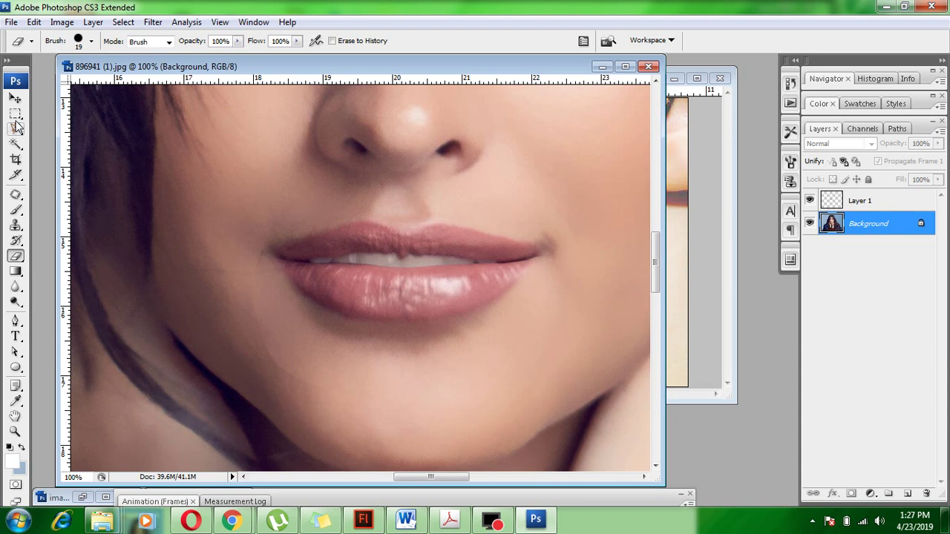
key("p")
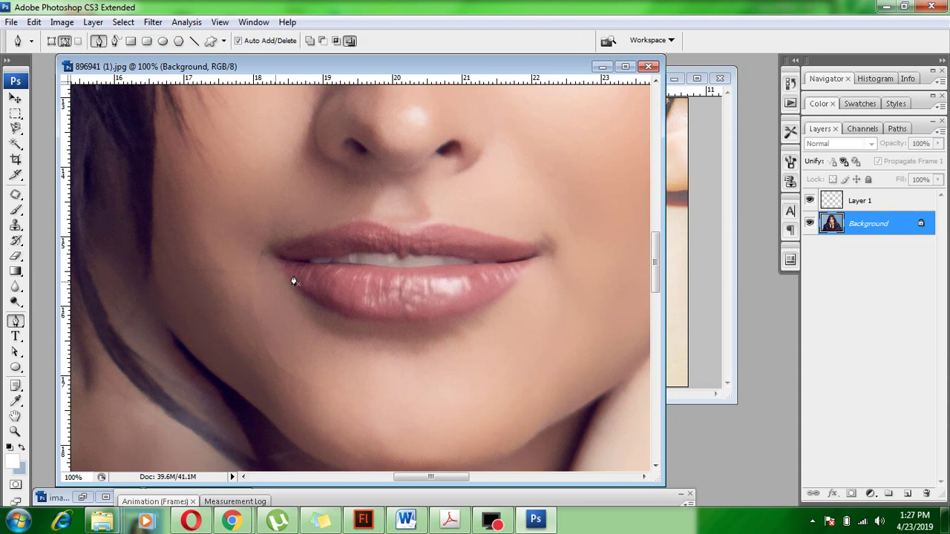
left_click(246, 242)
left_click_drag(296, 264, 306, 261)
left_click_drag(389, 253, 400, 259)
left_click(404, 258)
left_click(424, 257)
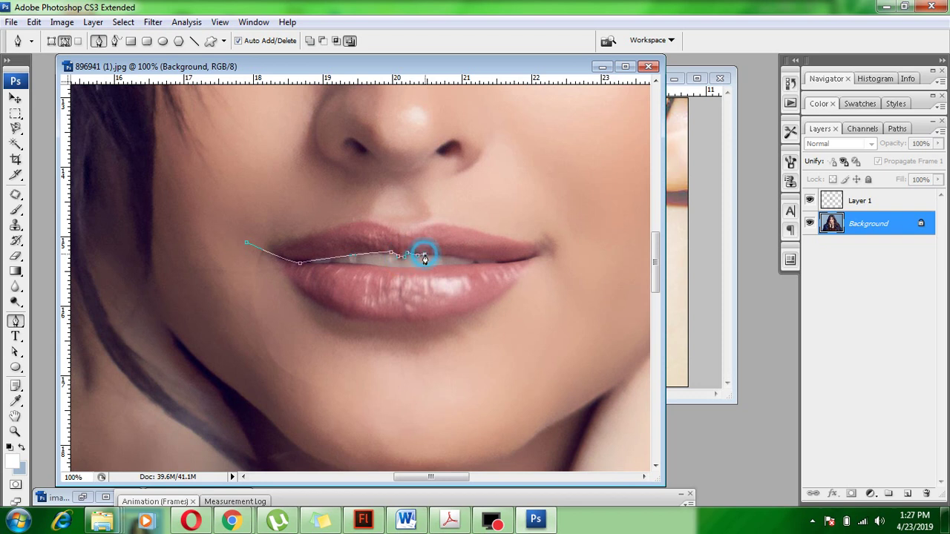
left_click(476, 263)
left_click_drag(547, 252, 562, 243)
Continue the Pen path around the skin between upper lip and nose and close it at the mouth-corner starting point
left_click(576, 220)
left_click_drag(535, 173, 496, 164)
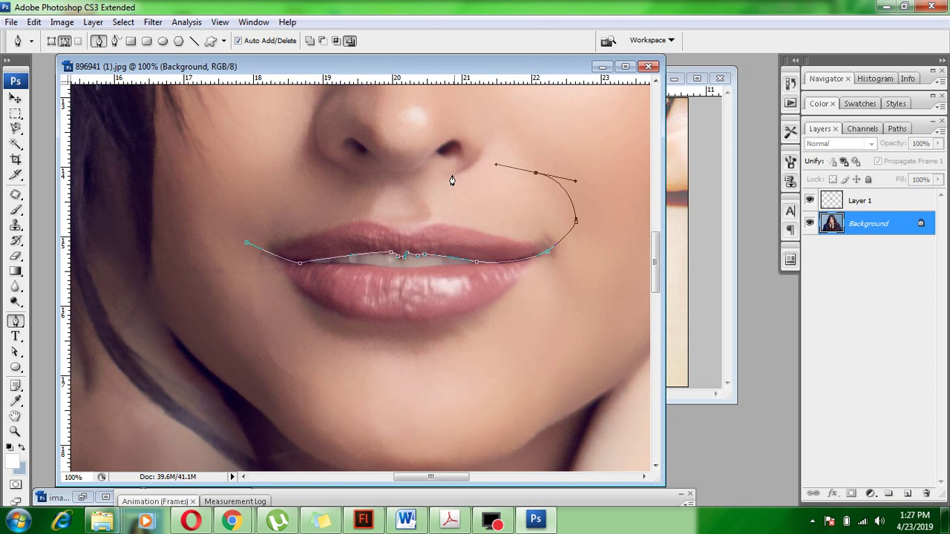
left_click(443, 177)
left_click(336, 178)
left_click_drag(286, 171, 270, 180)
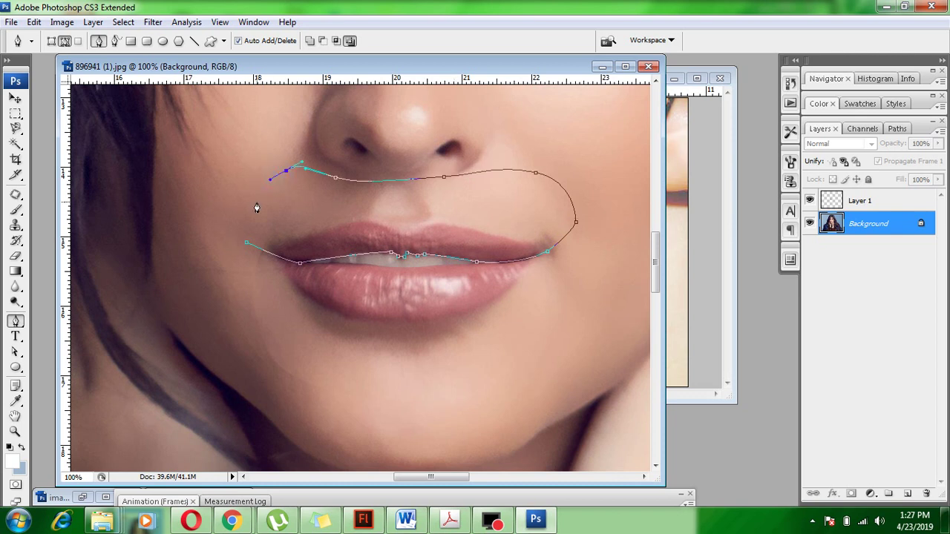
left_click(246, 242)
Convert the closed upper-lip path into a selection and copy that area of the Background to a new layer
key("i")
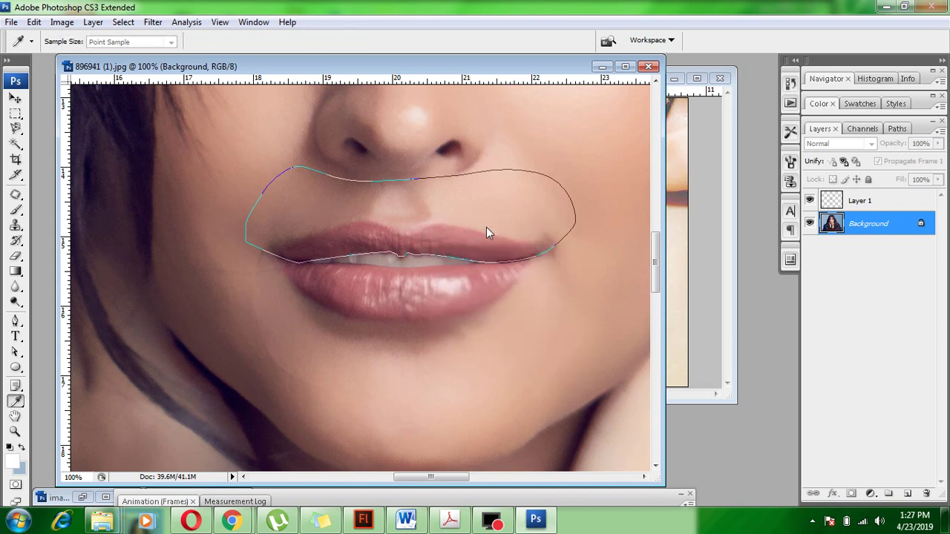
key("p")
key("ctrl+Return")
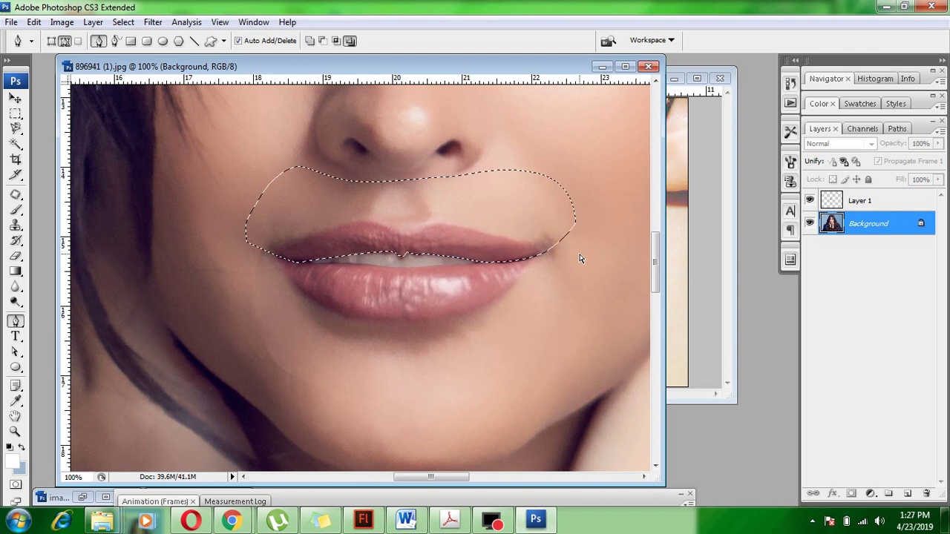
key("ctrl+j")
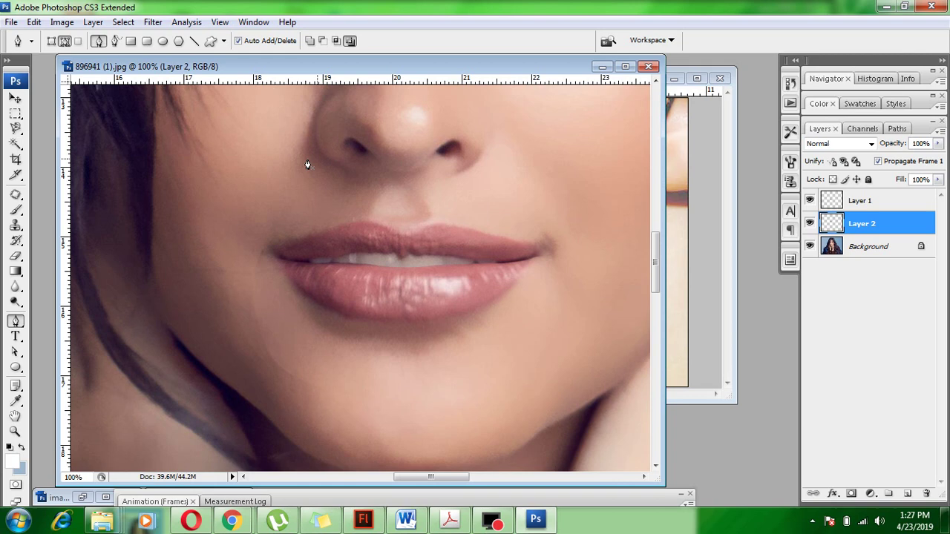
left_click(220, 22)
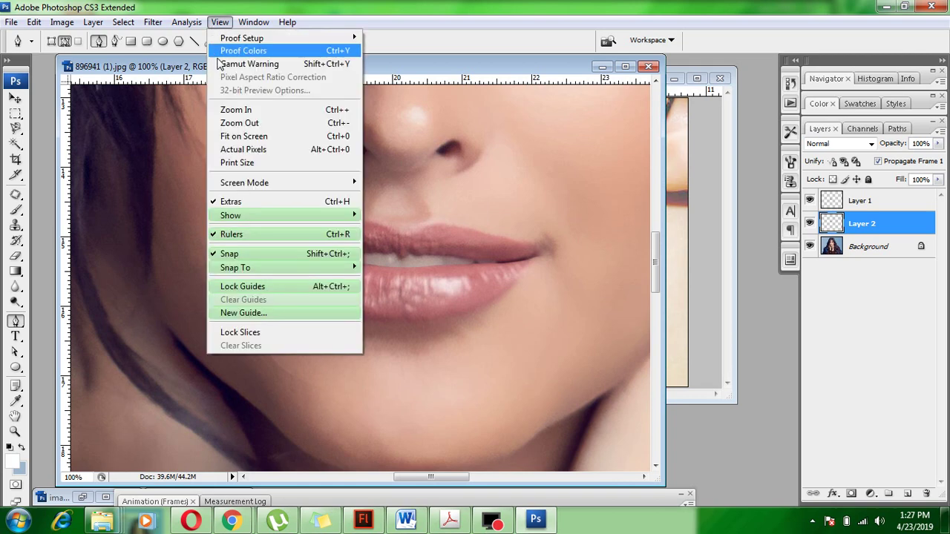
mouse_move(152, 22)
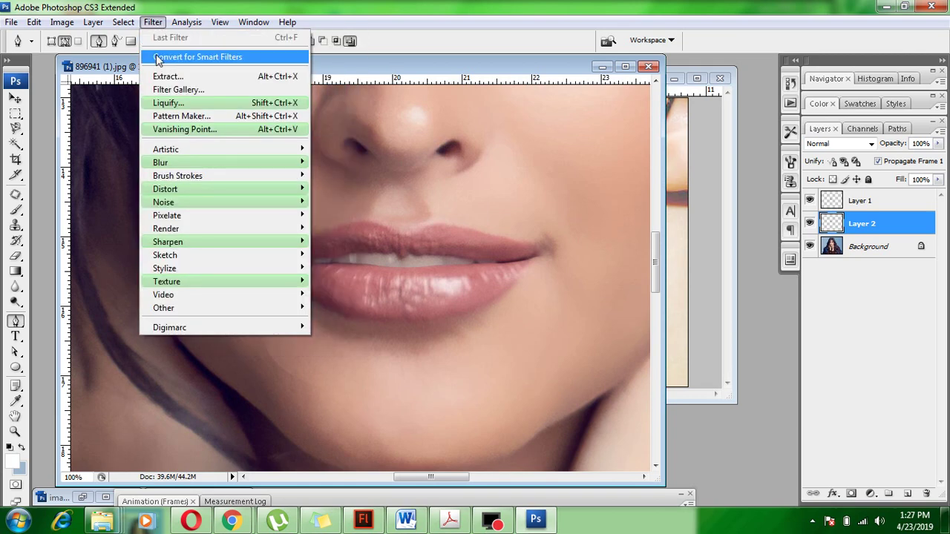
left_click(169, 102)
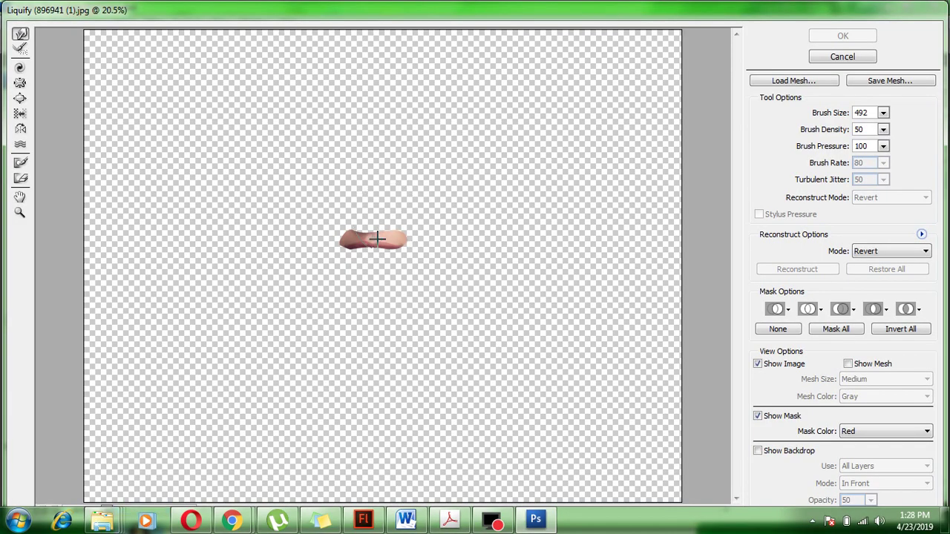
mouse_move(377, 238)
left_mouse_down()
mouse_move(361, 238)
mouse_move(409, 235)
left_mouse_up()
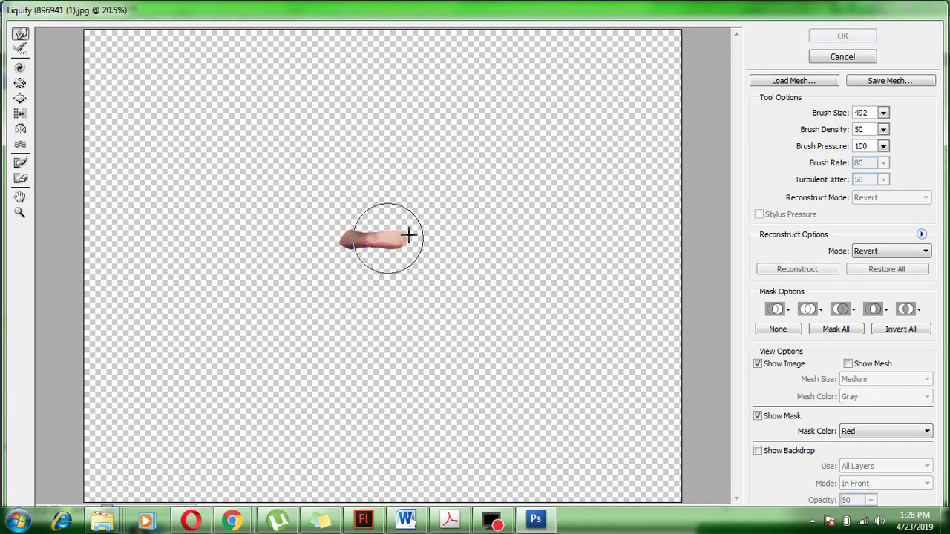
key("Escape")
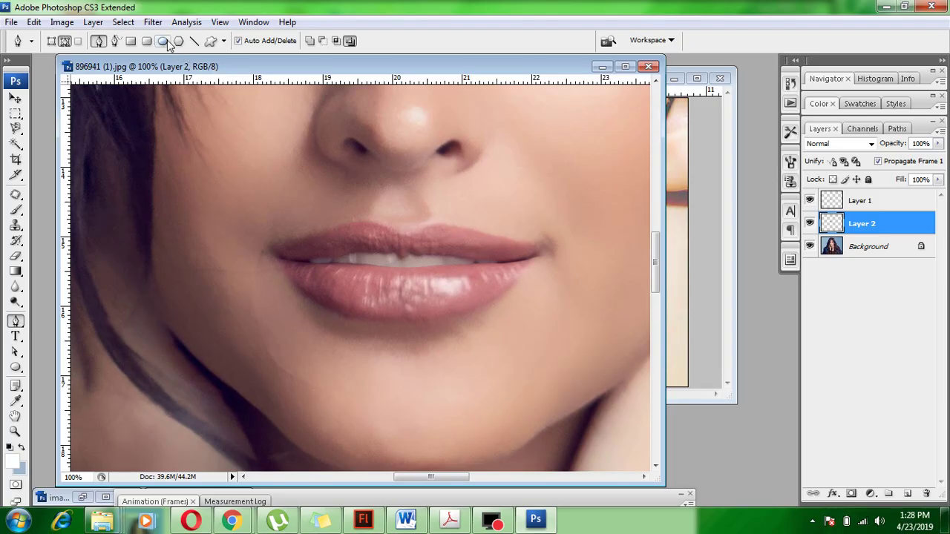
Warp the upper-lip copy on Layer 2 downward with a custom warp so it covers the teeth gap above the lower lip
key("v")
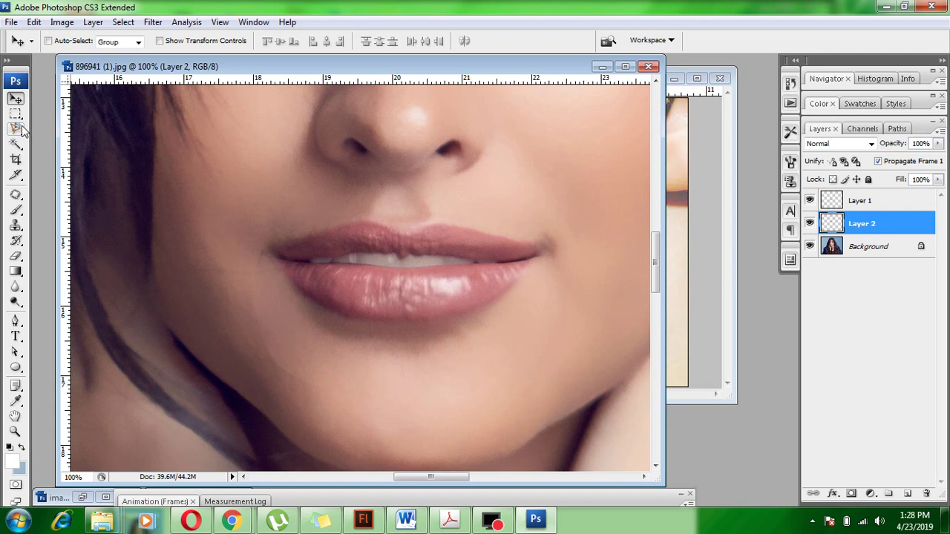
key("ctrl+t")
left_click(359, 245)
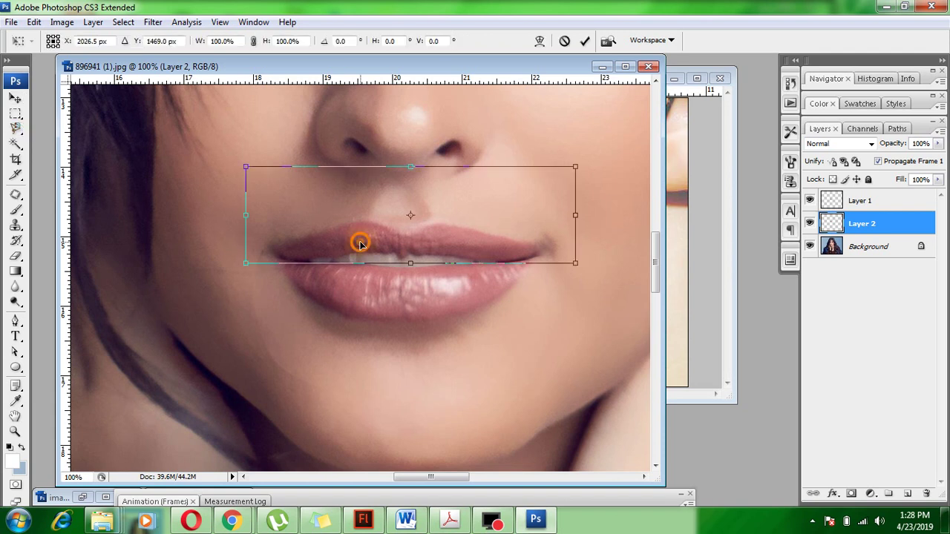
left_click(539, 40)
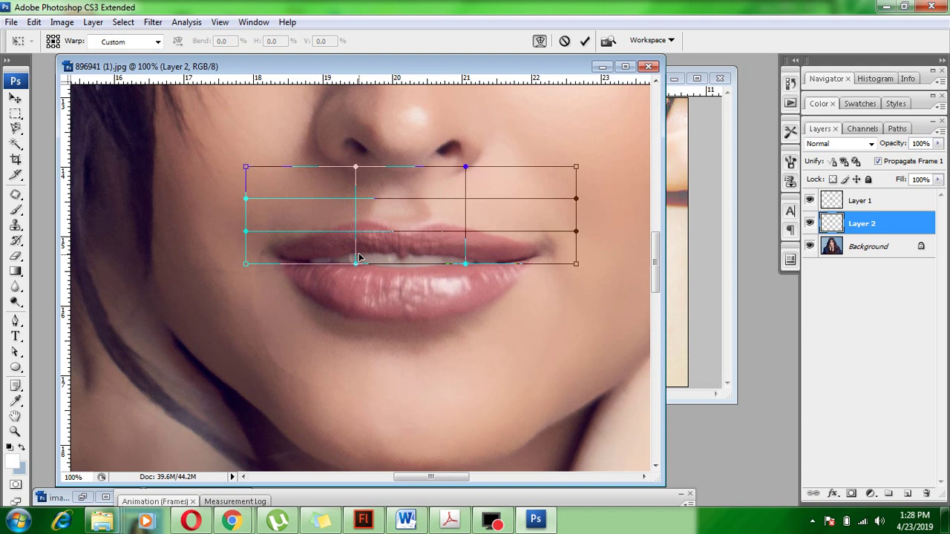
left_click_drag(358, 258, 356, 276)
left_click_drag(450, 262, 449, 267)
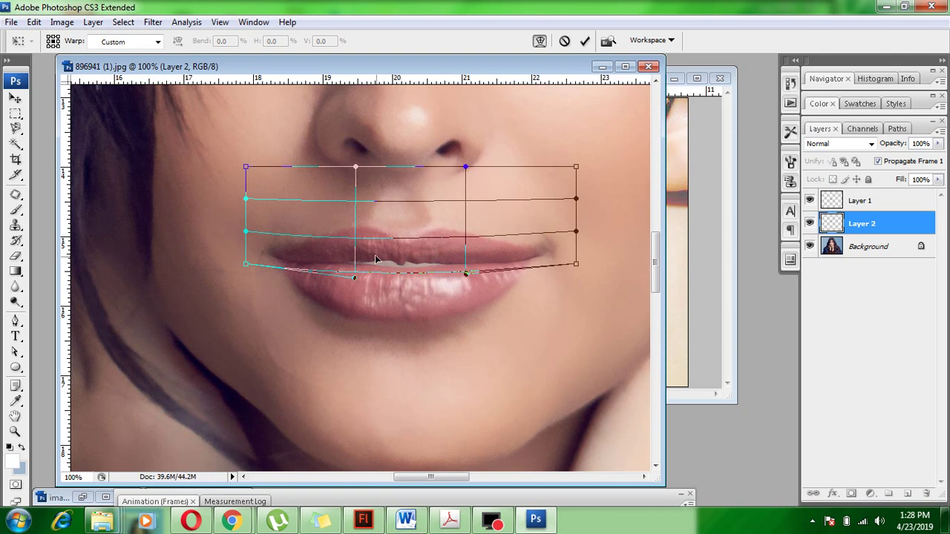
left_click_drag(407, 254, 411, 258)
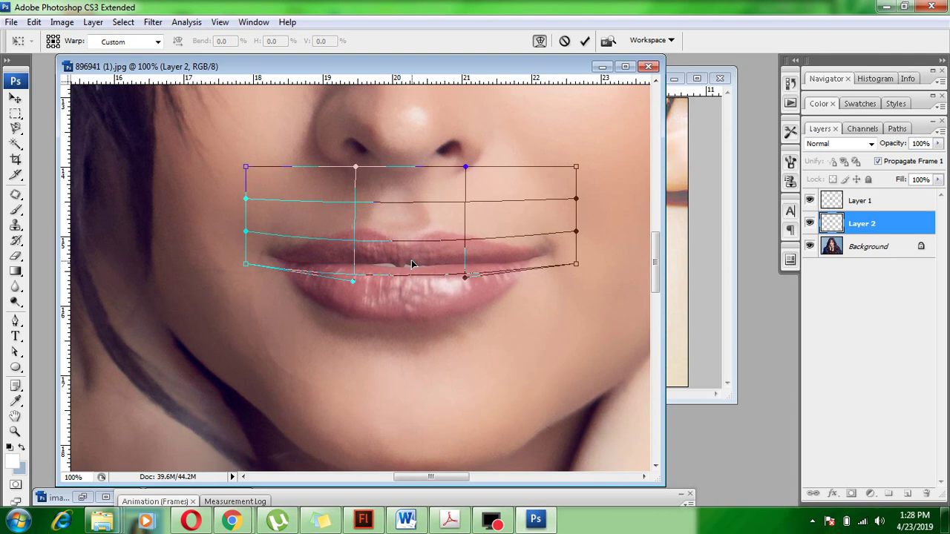
mouse_move(413, 265)
left_mouse_down()
mouse_move(383, 265)
mouse_move(424, 256)
left_mouse_up()
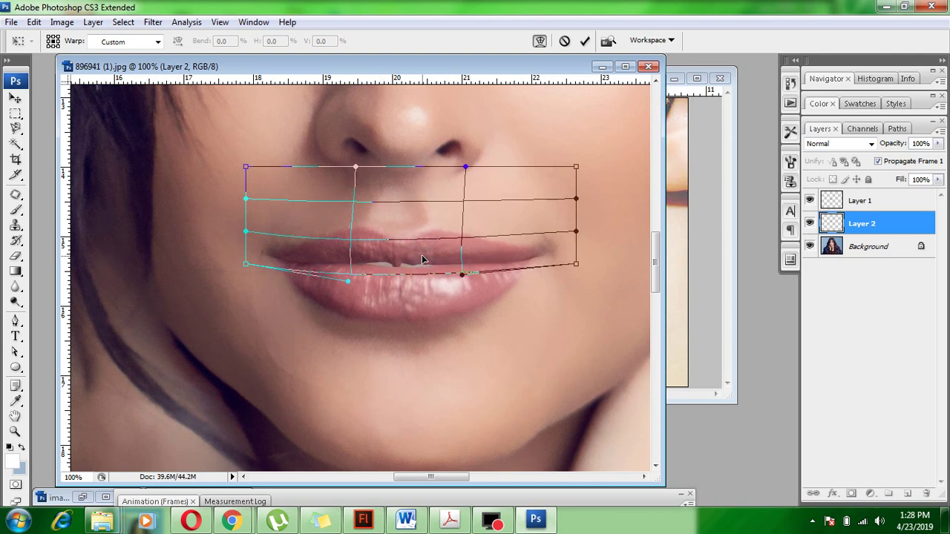
left_click(357, 253)
key("Return")
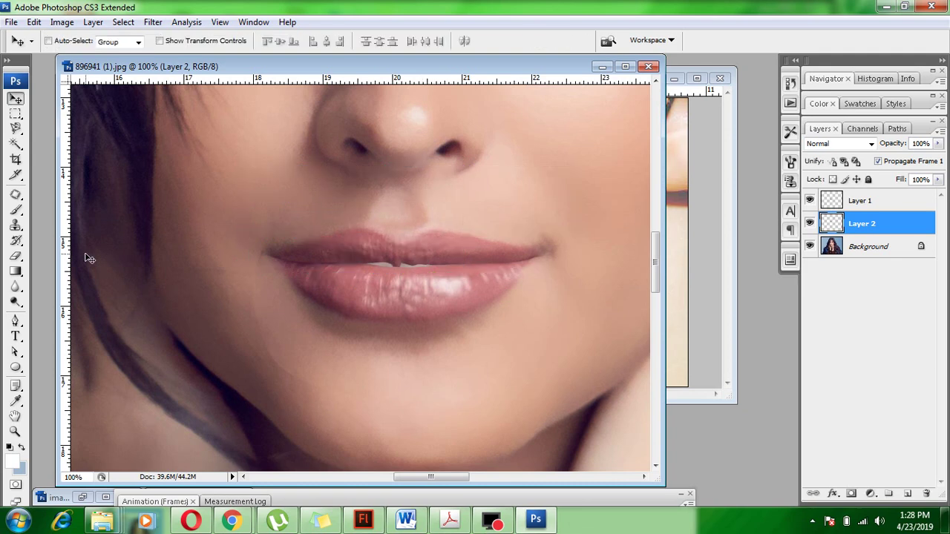
Add seven new empty layers above Layer 1 and make the lowest of them, Layer 3, active
key("ctrl+minus")
key("ctrl+minus")
key("ctrl+minus")
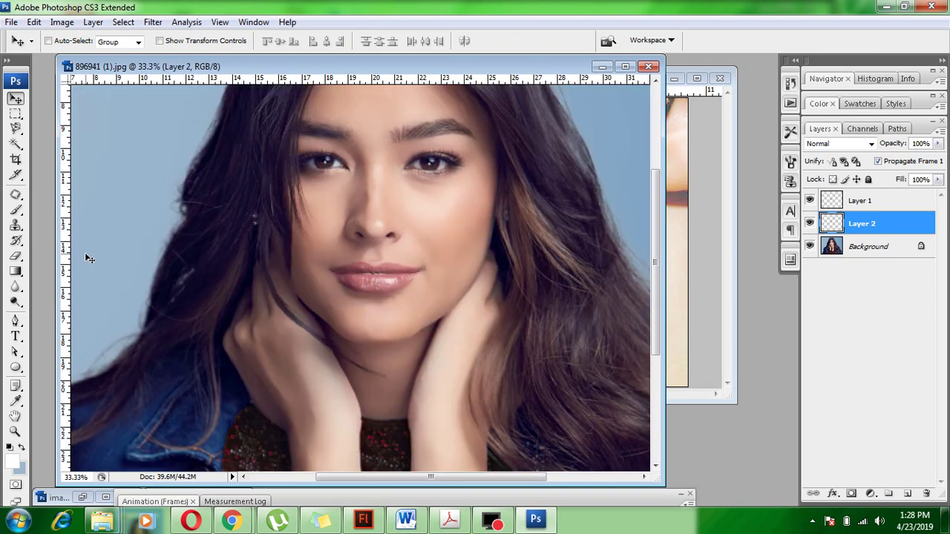
key("ctrl+minus")
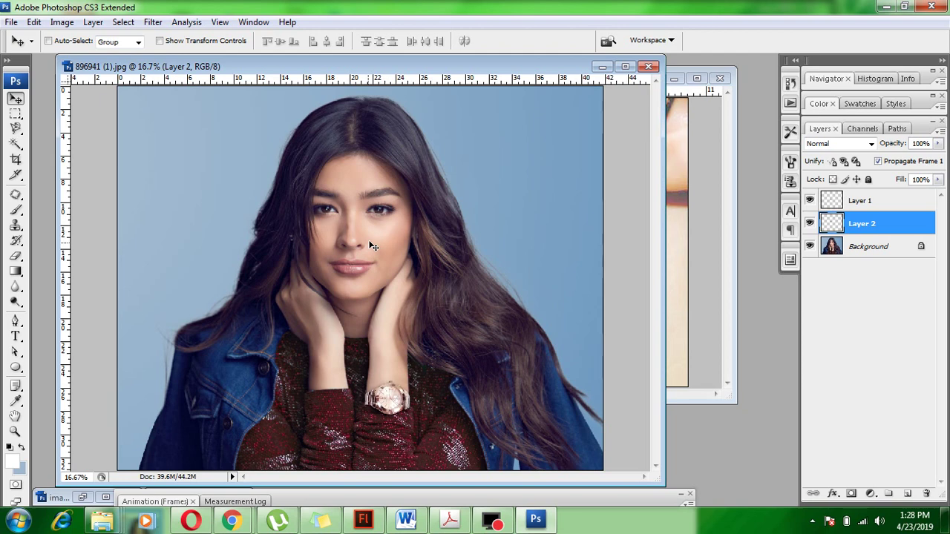
left_click(859, 196)
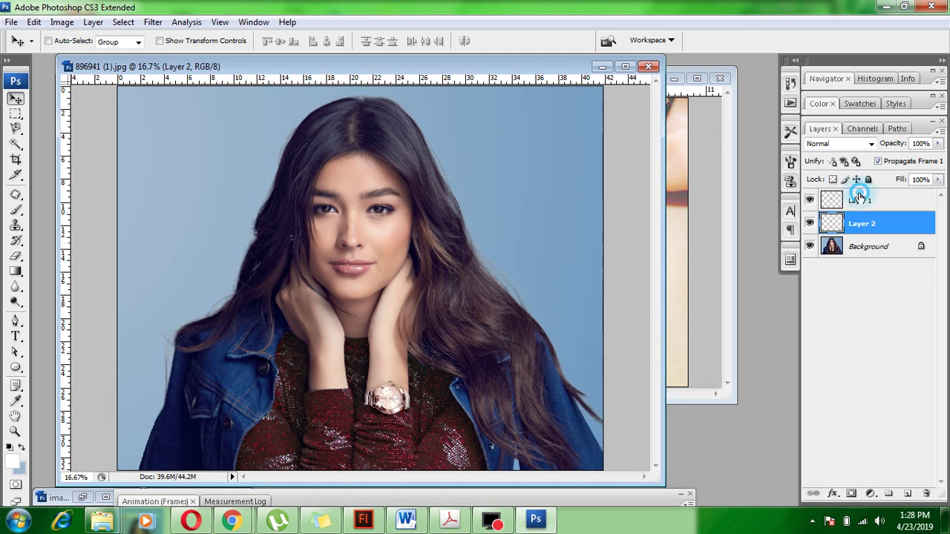
left_click(905, 495)
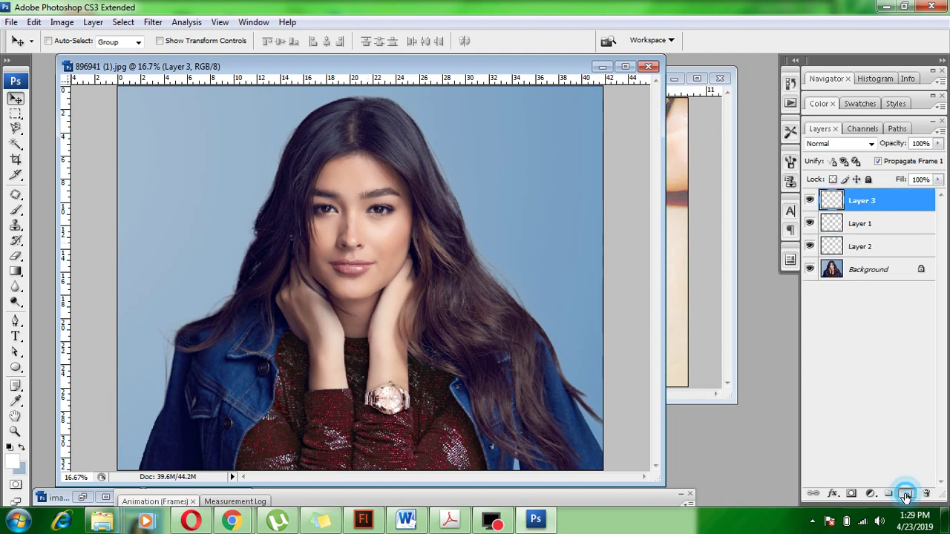
left_click(905, 495)
left_click(905, 494)
left_click(905, 494)
left_click(905, 494)
left_click(905, 495)
left_click(905, 494)
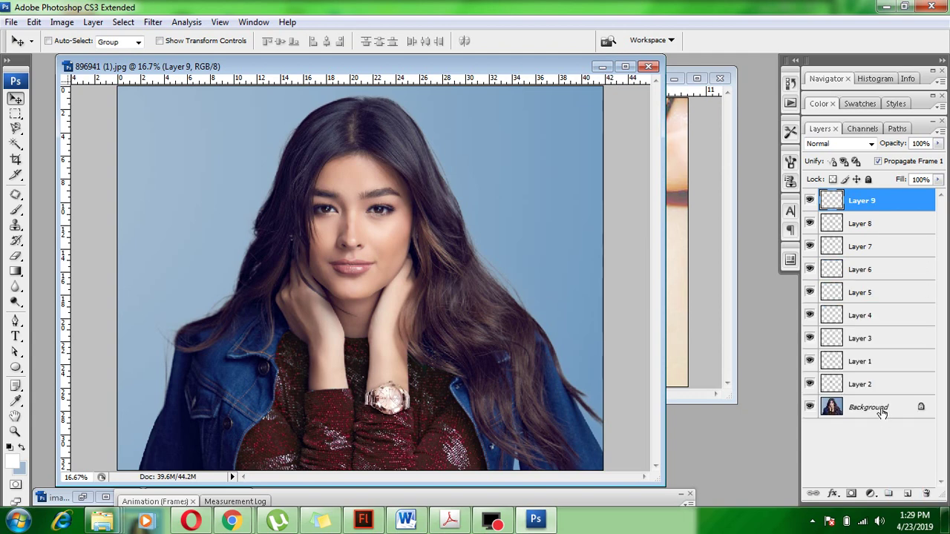
left_click(861, 339)
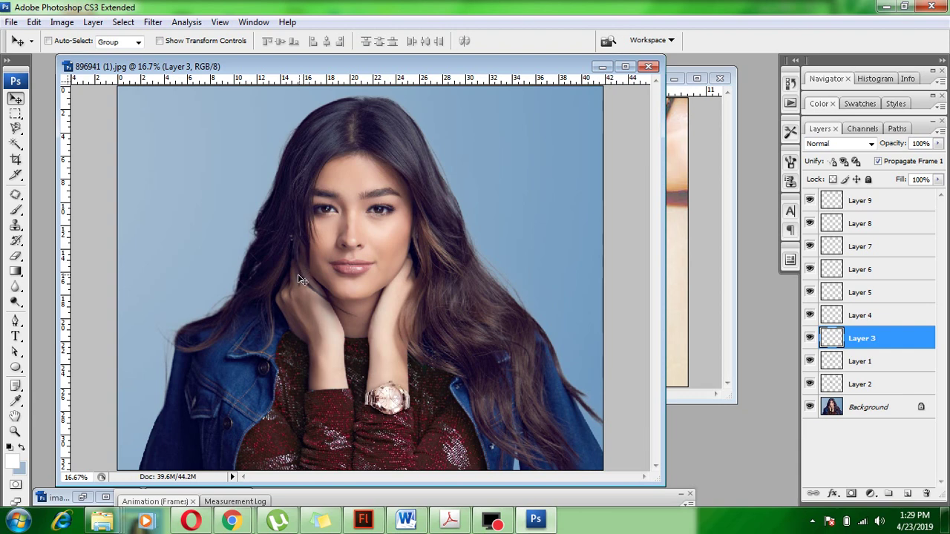
left_click(16, 257)
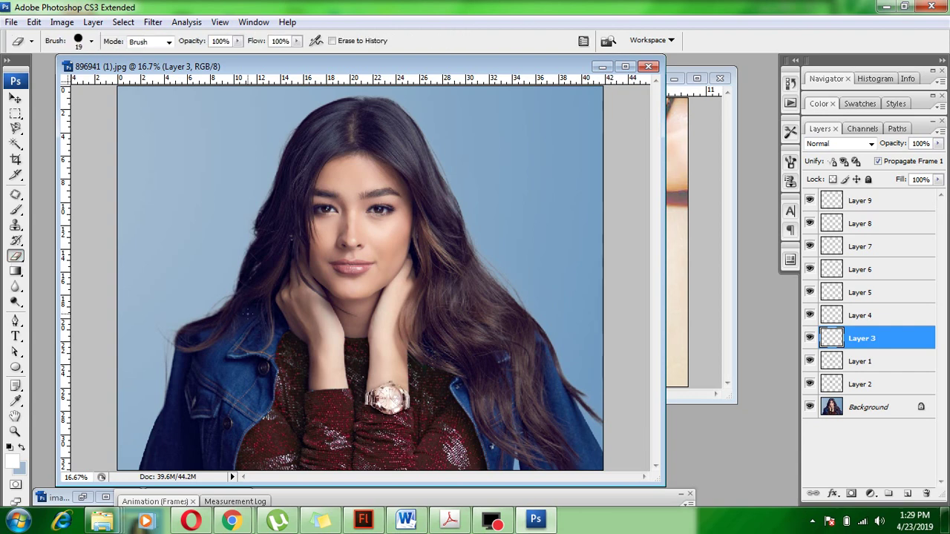
key("bracketright")
key("bracketright")
key("bracketright")
key("bracketright")
key("bracketright")
key("bracketright")
key("bracketright")
key("bracketright")
key("bracketright")
key("bracketright")
key("bracketright")
key("bracketright")
key("ctrl+plus")
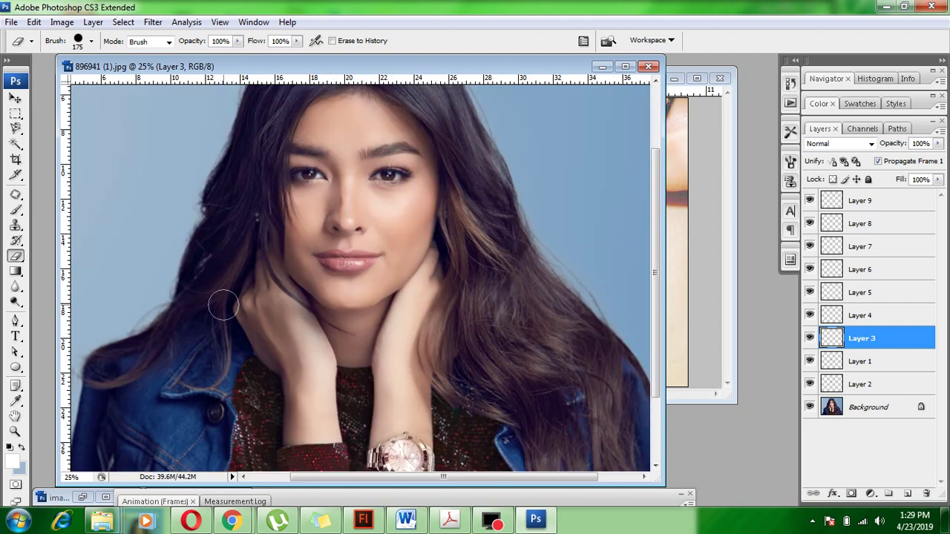
key("bracketleft")
key("bracketleft")
key("bracketleft")
key("bracketleft")
key("bracketleft")
key("bracketleft")
Paint a curved white stroke on Layer 3 with a soft 70 px brush along the hair ends over the denim shoulder
key("b")
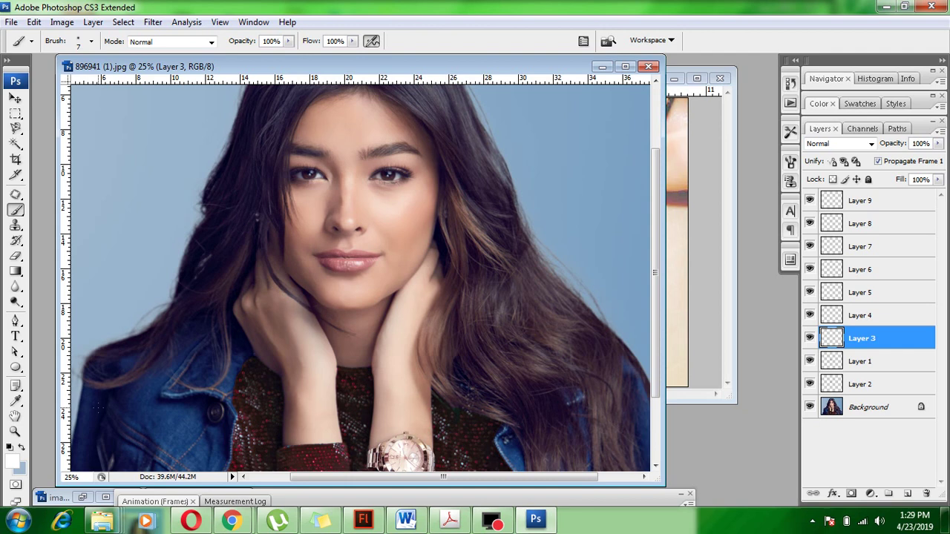
key("bracketright")
key("bracketright")
key("bracketright")
key("bracketright")
key("bracketright")
key("bracketright")
key("bracketright")
key("bracketright")
key("bracketright")
mouse_move(81, 385)
left_mouse_down()
mouse_move(136, 373)
mouse_move(195, 304)
left_mouse_up()
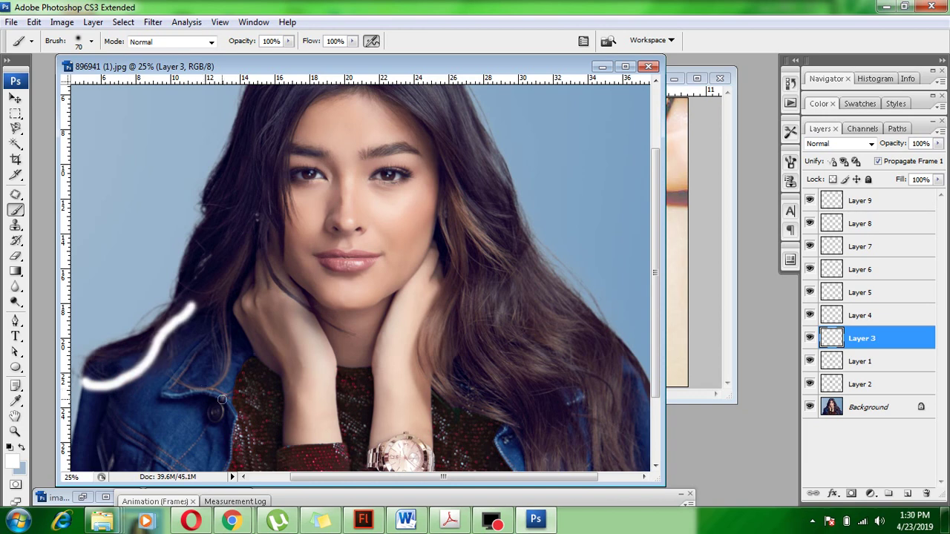
Paint thinner white strokes with a 40 px brush along the hair strands over the denim shoulder and collar
key("bracketleft")
key("bracketleft")
key("bracketleft")
mouse_move(183, 380)
left_mouse_down()
mouse_move(199, 386)
mouse_move(222, 297)
left_mouse_up()
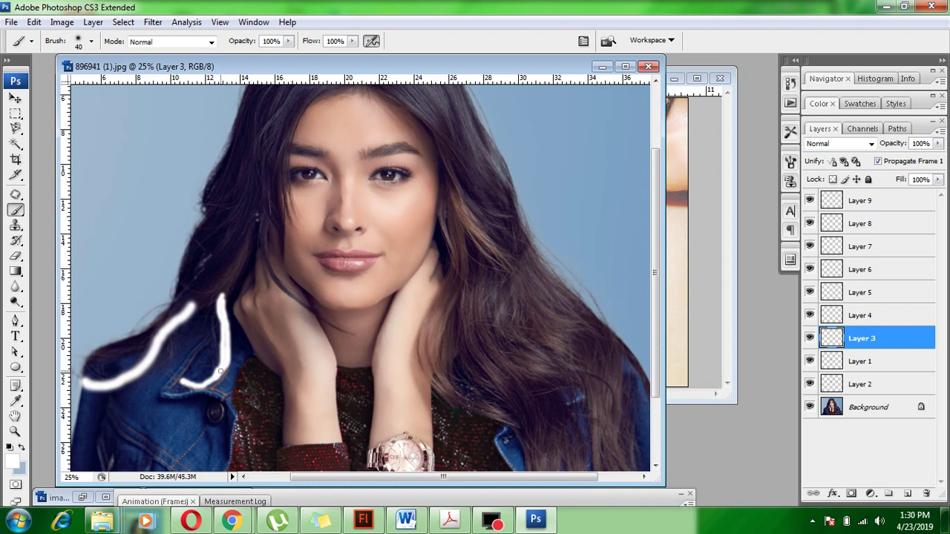
mouse_move(104, 378)
left_mouse_down()
mouse_move(109, 363)
mouse_move(184, 306)
left_mouse_up()
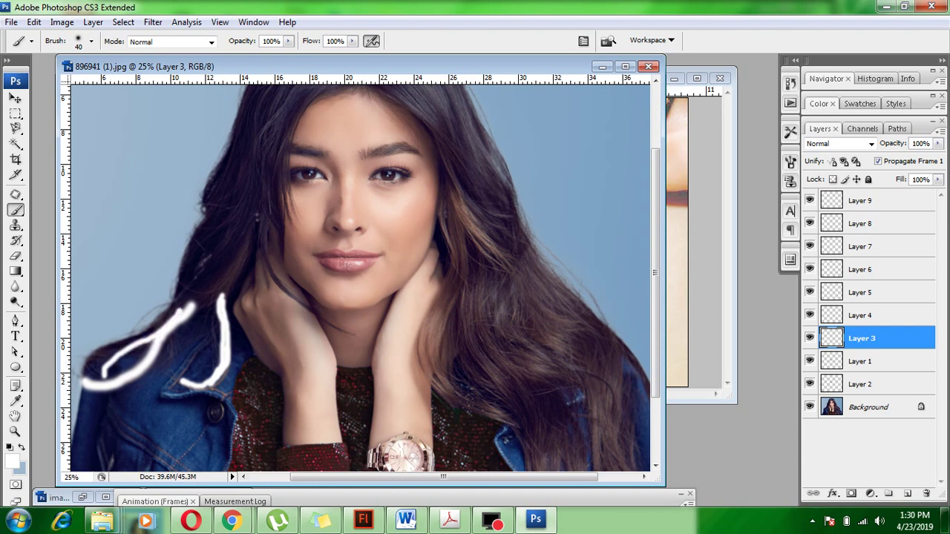
left_click_drag(82, 375, 193, 311)
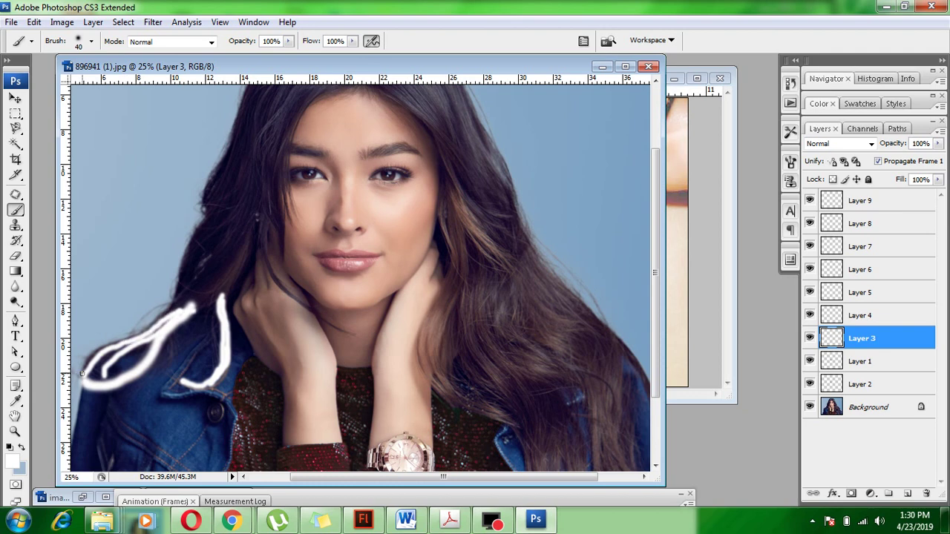
left_click_drag(83, 367, 104, 358)
left_click_drag(167, 369, 201, 304)
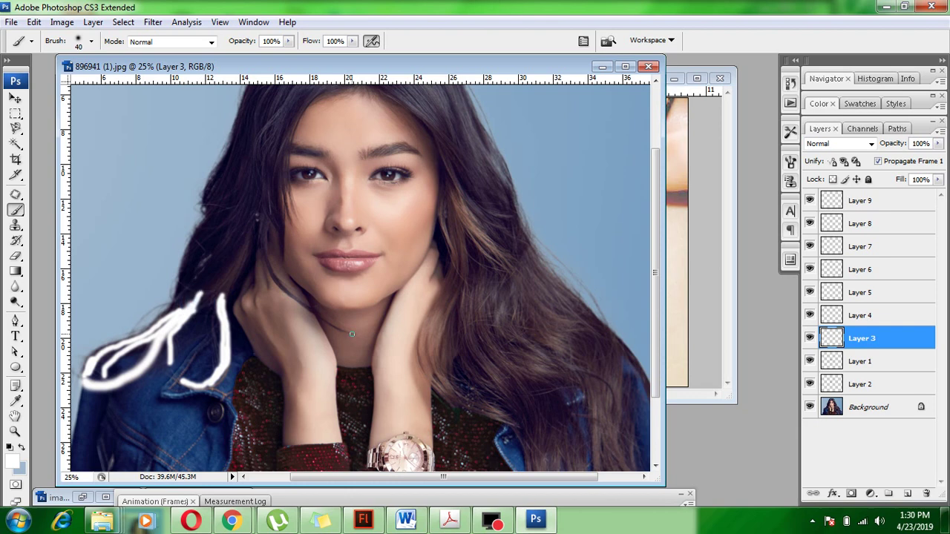
Paint white strokes along the hair beside the face, one from the neck up past the hand, one from the cheek to the eyebrow
left_click_drag(352, 335, 293, 299)
left_click_drag(294, 299, 253, 184)
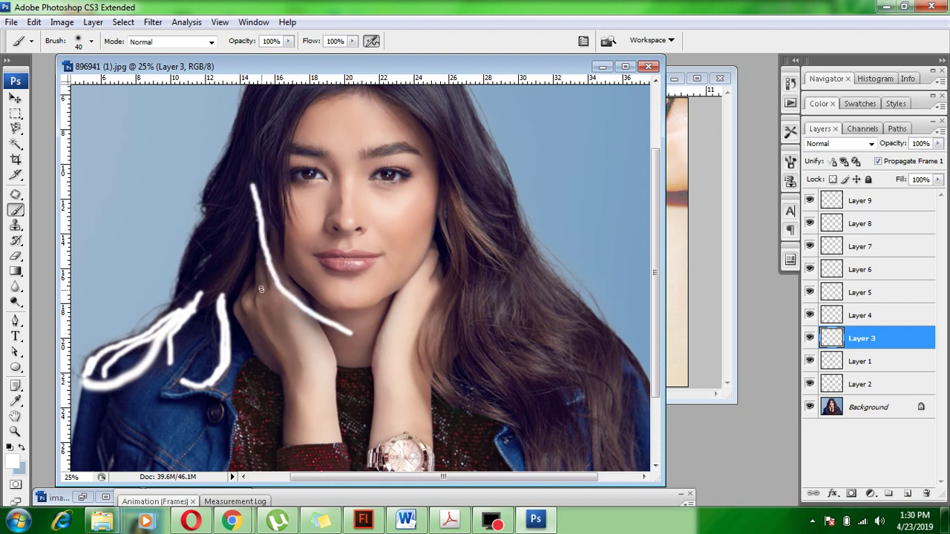
key("ctrl+plus")
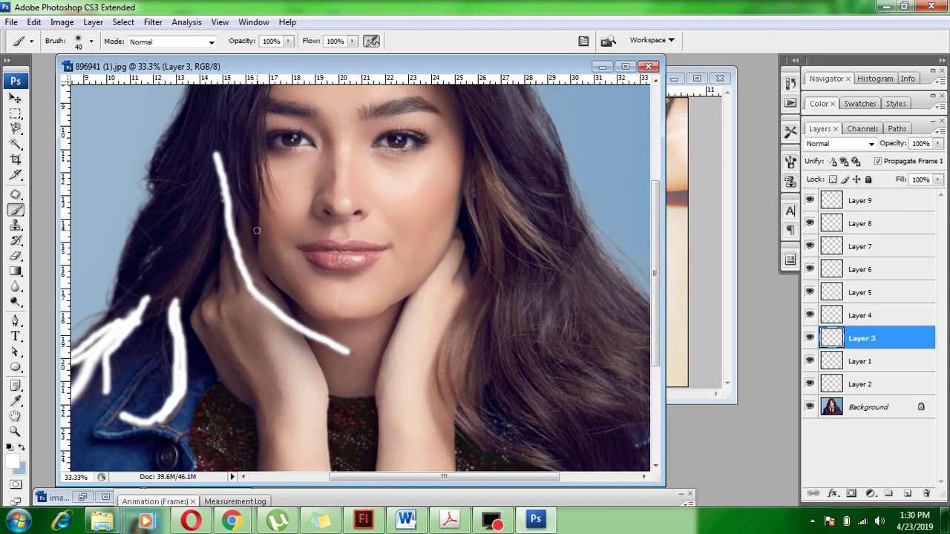
scroll(256, 230, "up", 3)
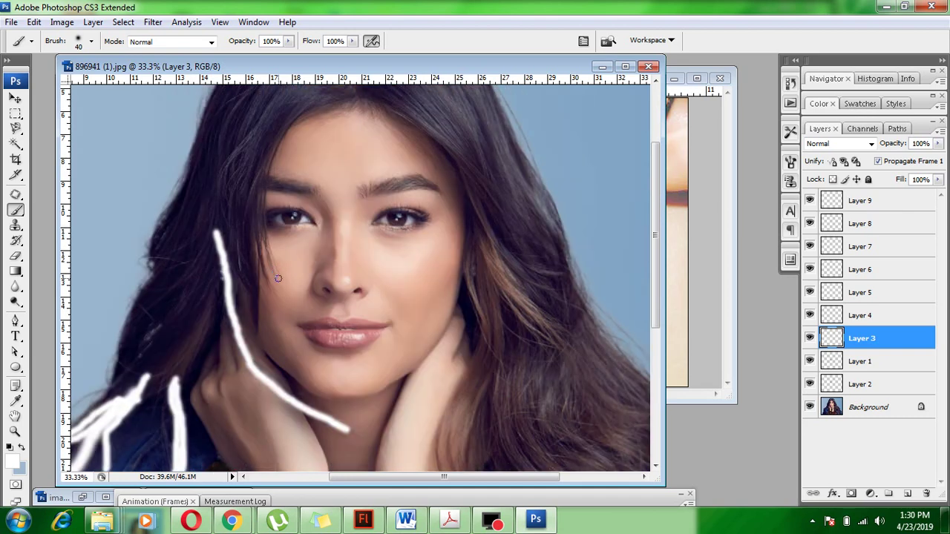
left_click_drag(269, 270, 272, 284)
key("ctrl+z")
left_click_drag(272, 292, 255, 172)
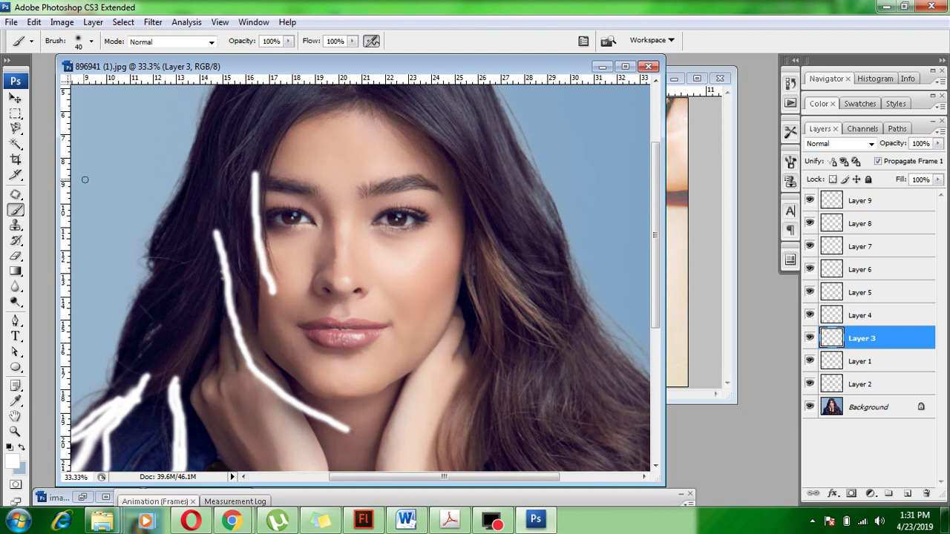
Paint more thin white 40 px strokes along the hair strands between the woman's temple and her raised hand
left_click(264, 255)
left_click_drag(271, 256, 252, 153)
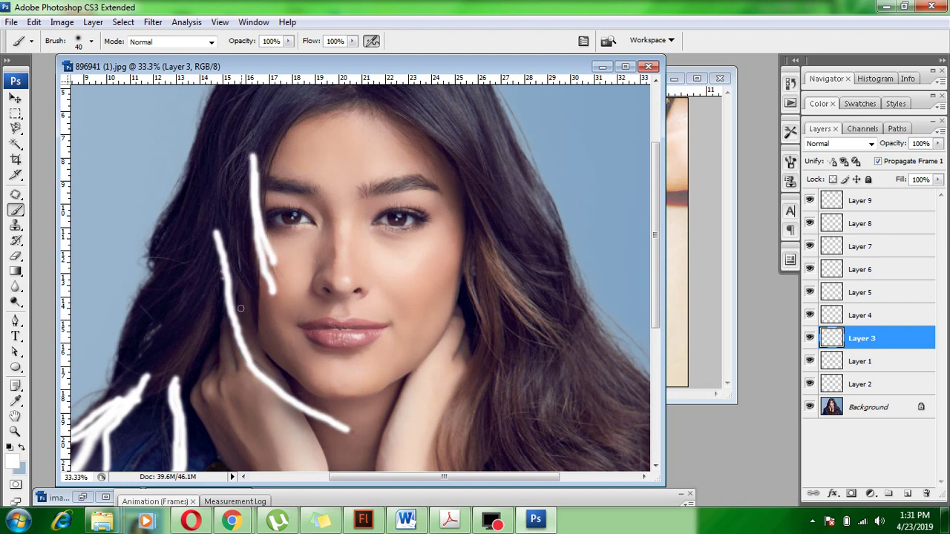
left_click_drag(252, 335, 244, 155)
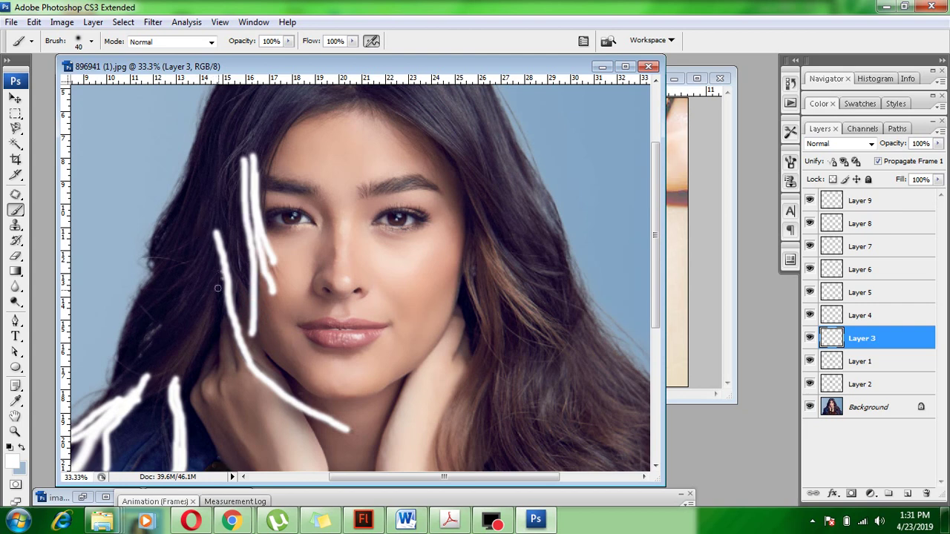
left_click_drag(245, 327, 220, 207)
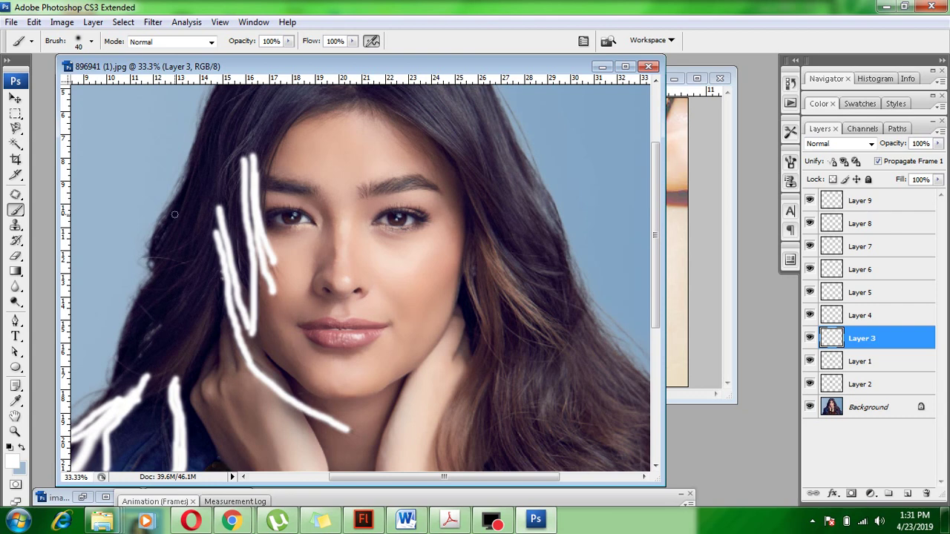
Fill the hair on the woman's right side with white from temple height down to the denim shoulder, using a 175 px brush
key("bracketright")
key("bracketright")
key("bracketright")
key("bracketright")
key("bracketright")
key("bracketright")
key("bracketright")
key("bracketright")
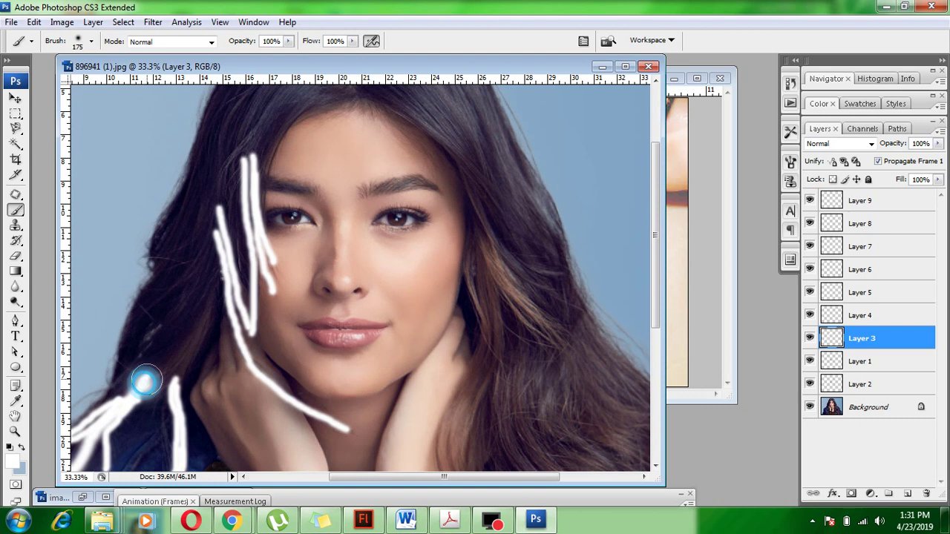
left_click_drag(146, 382, 223, 152)
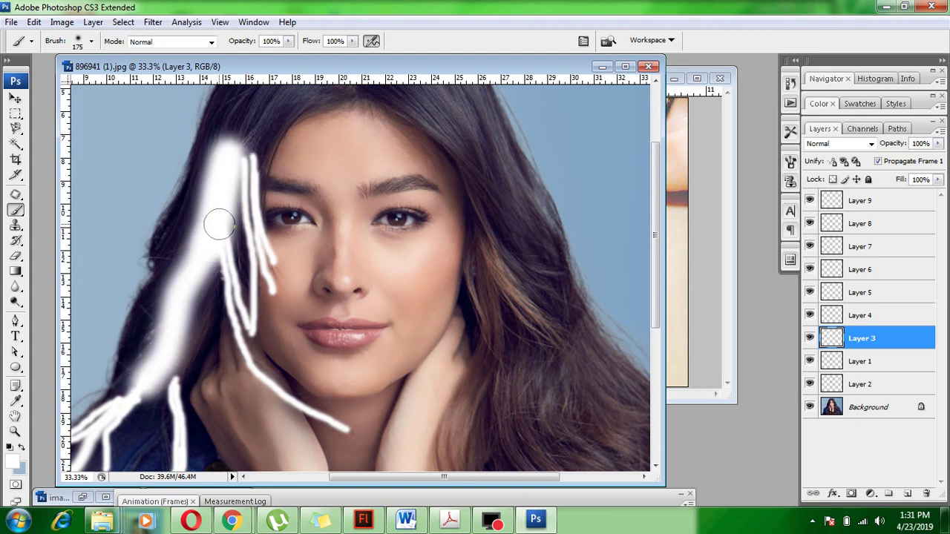
mouse_move(220, 224)
left_mouse_down()
mouse_move(148, 377)
mouse_move(130, 384)
mouse_move(153, 286)
mouse_move(168, 265)
mouse_move(147, 361)
left_mouse_up()
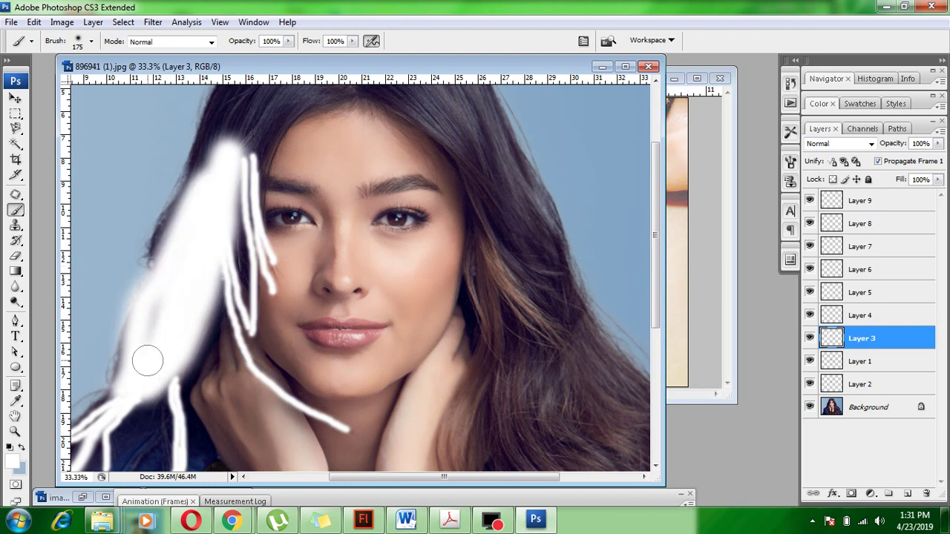
Extend the white with a 70 px brush along the outer hair edge above the shoulder and between the strands beside the cheek
key("bracketleft")
key("bracketleft")
key("bracketleft")
key("bracketleft")
key("bracketleft")
key("bracketleft")
left_click_drag(117, 402, 125, 317)
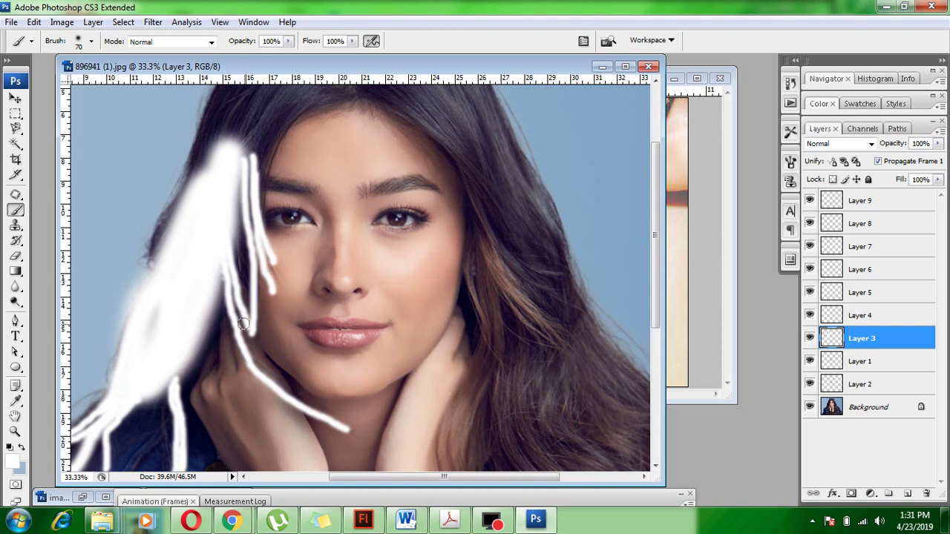
mouse_move(242, 324)
left_mouse_down()
mouse_move(239, 220)
mouse_move(230, 237)
left_mouse_up()
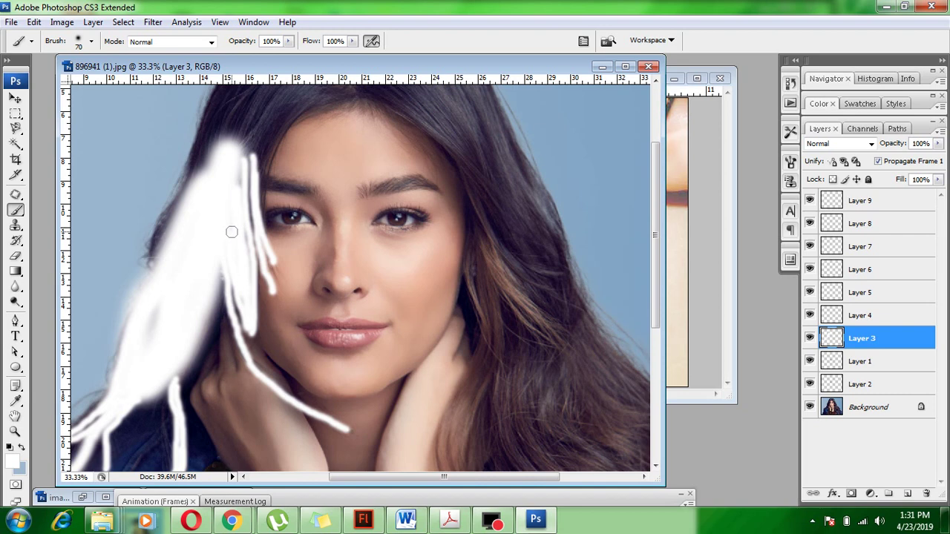
Paint the hair on her right side of the parting white, from the crown and hairline down to the temple and outer edge
scroll(232, 232, "up", 3)
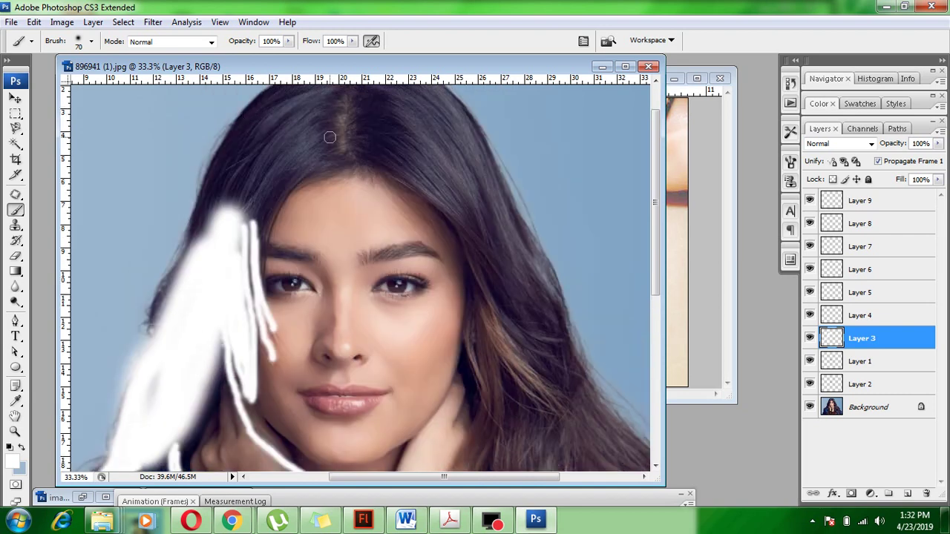
mouse_move(339, 161)
left_mouse_down()
mouse_move(252, 242)
mouse_move(245, 263)
mouse_move(274, 161)
mouse_move(307, 169)
mouse_move(279, 164)
mouse_move(198, 282)
left_mouse_up()
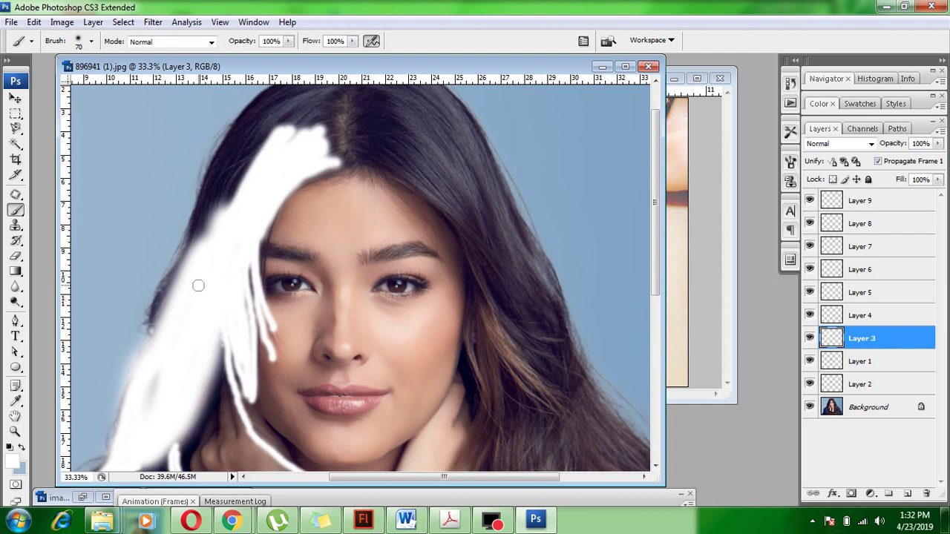
scroll(174, 319, "up", 1)
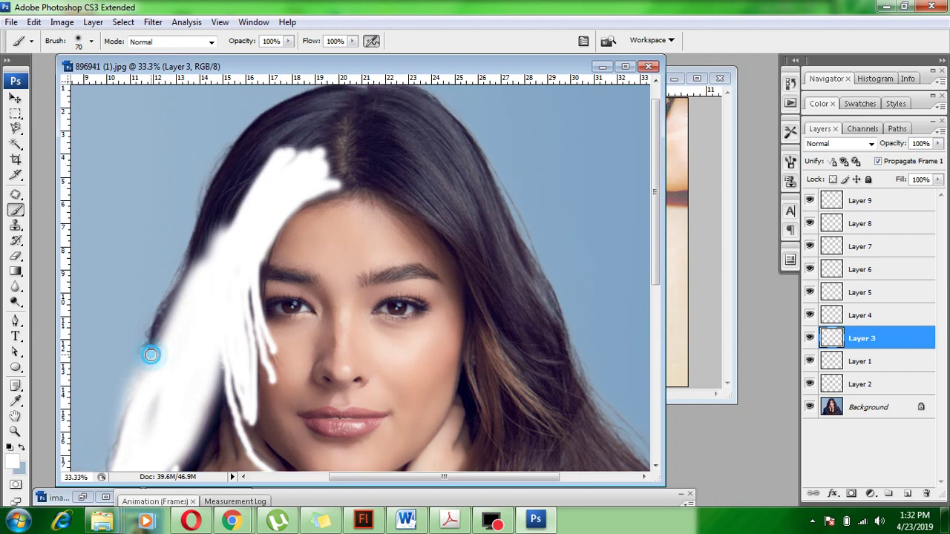
left_click_drag(151, 355, 247, 161)
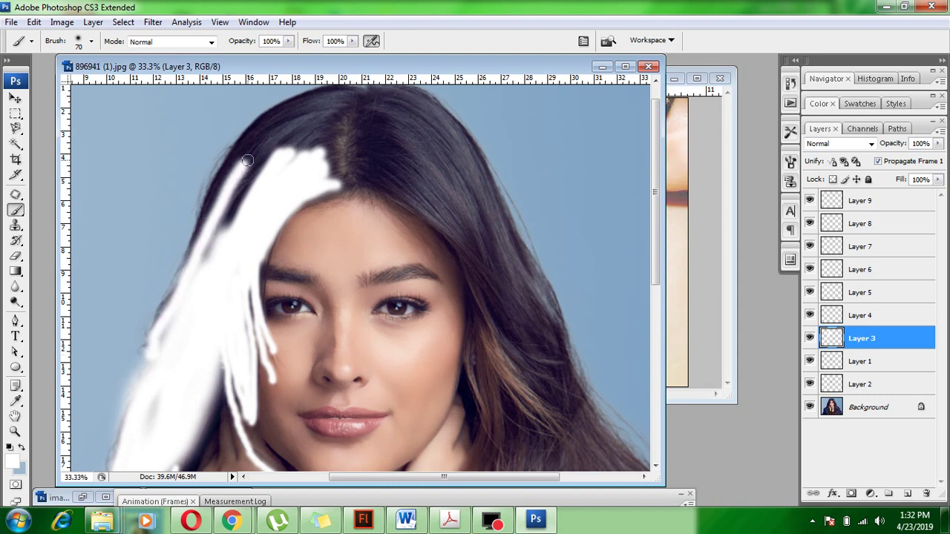
scroll(248, 160, "up", 1)
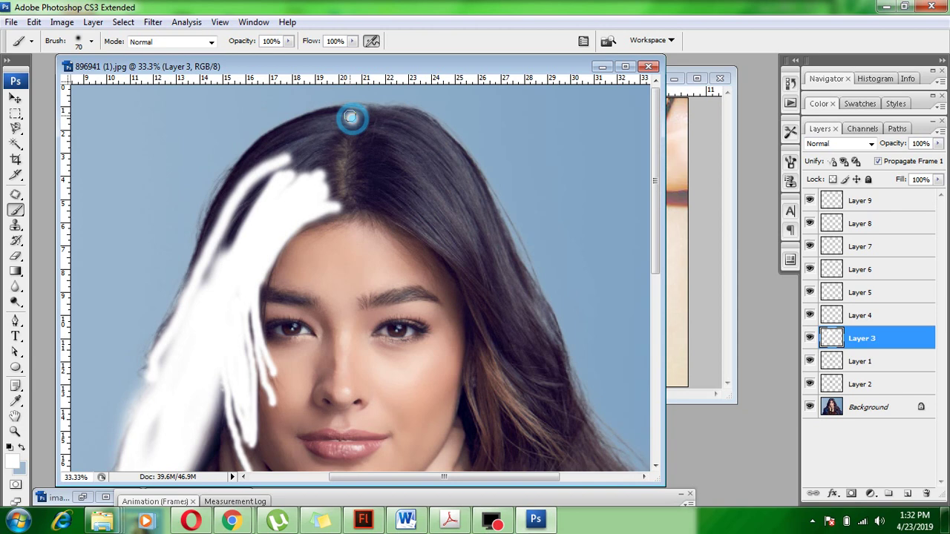
left_click_drag(350, 117, 293, 187)
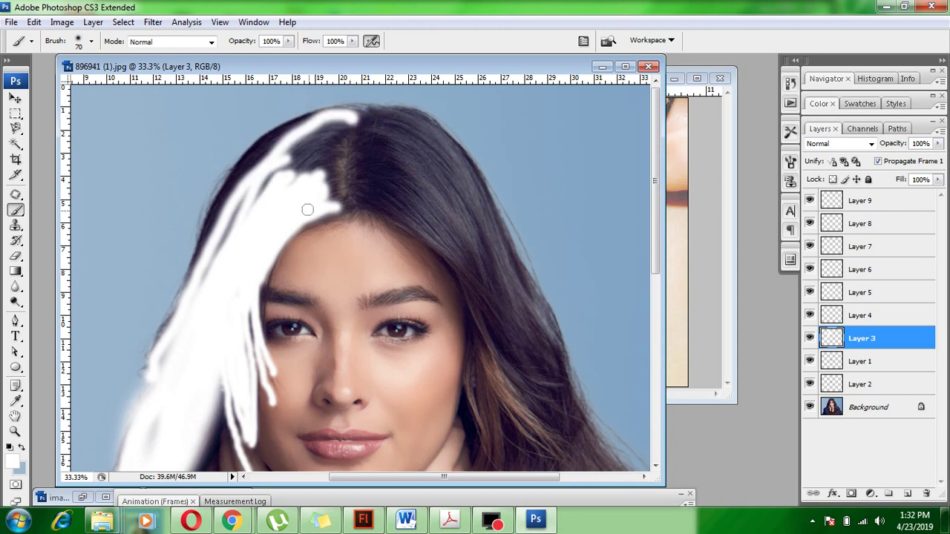
mouse_move(338, 211)
left_mouse_down()
mouse_move(344, 129)
mouse_move(250, 158)
mouse_move(233, 187)
mouse_move(325, 152)
mouse_move(338, 135)
mouse_move(229, 206)
left_mouse_up()
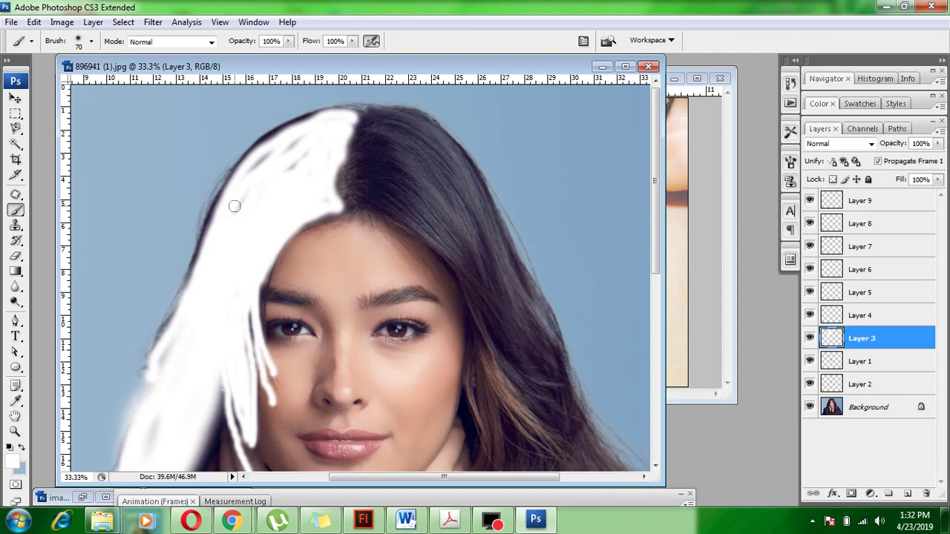
mouse_move(234, 206)
left_mouse_down()
mouse_move(290, 127)
mouse_move(245, 212)
left_mouse_up()
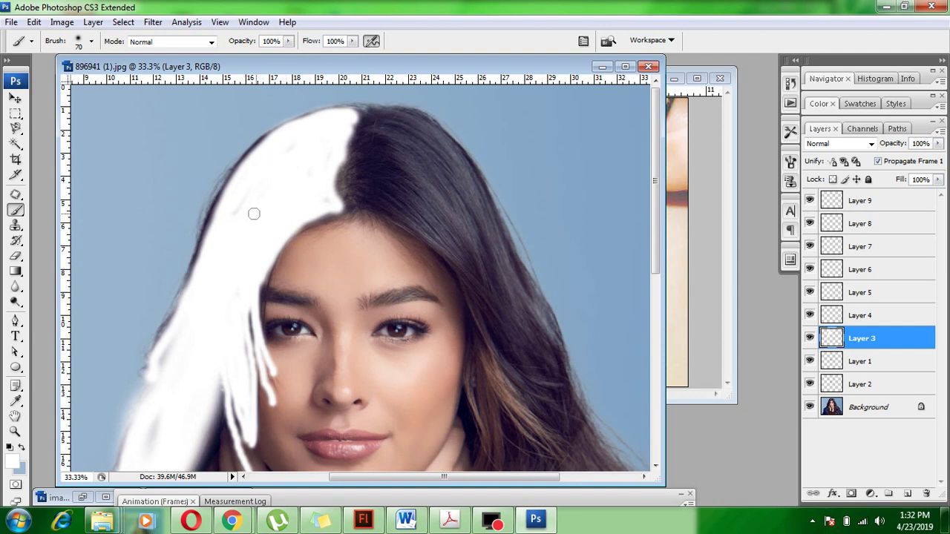
Paint a broad white stroke with a 175 px brush along the hairline on her left side, from the parting down past the cheek
scroll(445, 183, "down", 2)
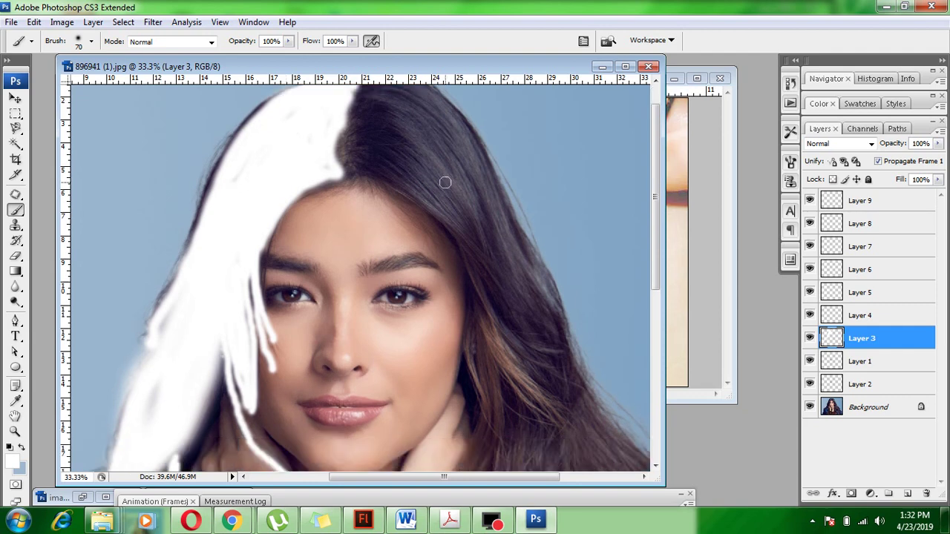
key("bracketright")
key("bracketright")
key("bracketright")
key("bracketright")
key("bracketright")
key("bracketright")
mouse_move(360, 154)
left_mouse_down()
mouse_move(480, 276)
mouse_move(422, 203)
left_mouse_up()
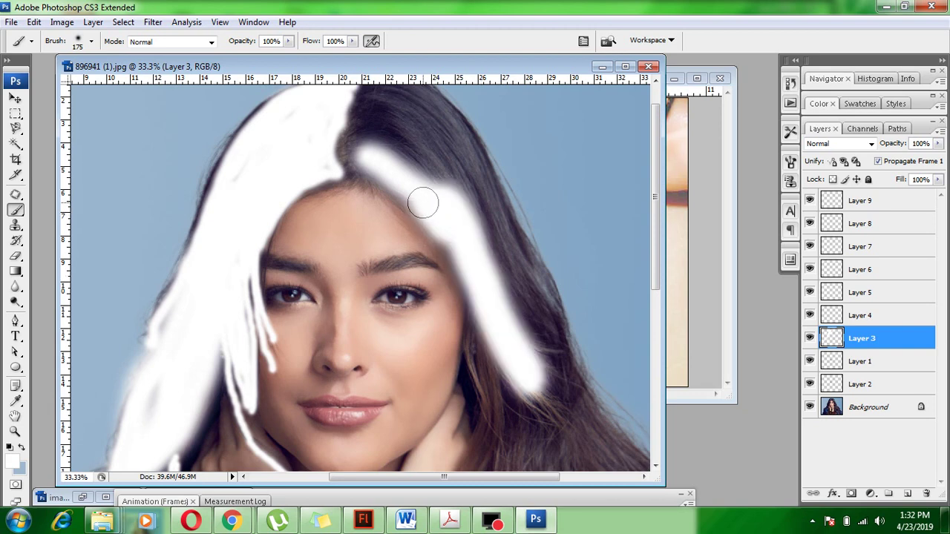
Fill the crown and the upper hair on her left side of the parting with white out to the outer edge
scroll(525, 322, "up", 2)
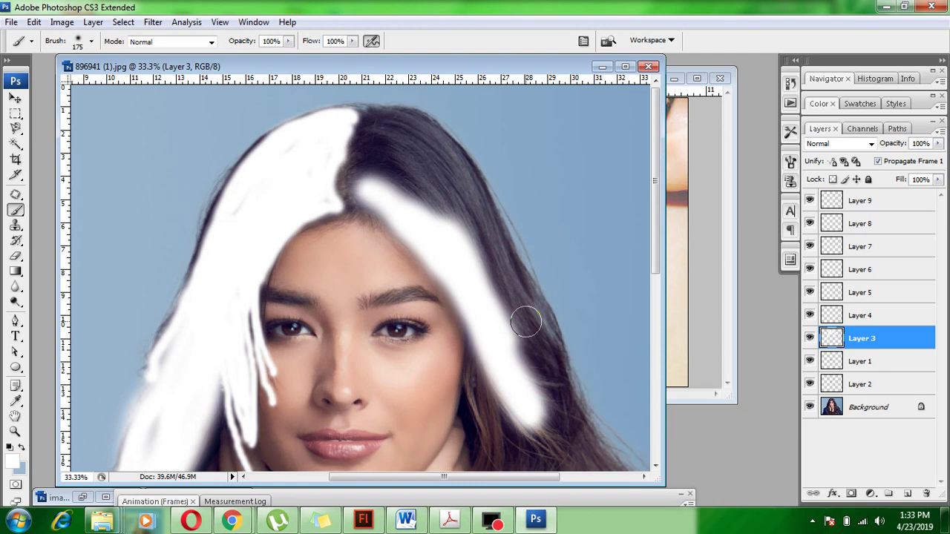
mouse_move(526, 321)
left_mouse_down()
mouse_move(431, 164)
mouse_move(406, 156)
mouse_move(372, 122)
mouse_move(430, 210)
mouse_move(397, 174)
left_mouse_up()
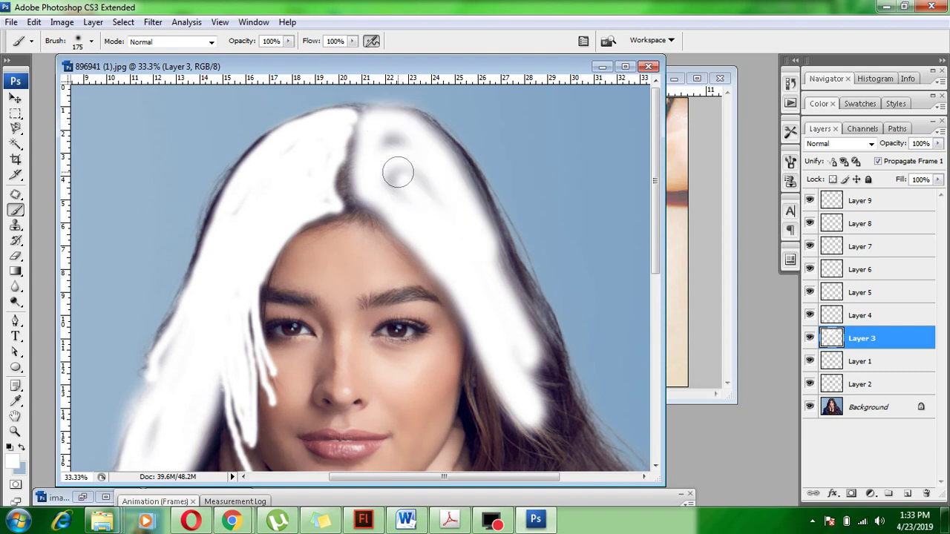
left_click_drag(397, 173, 514, 322)
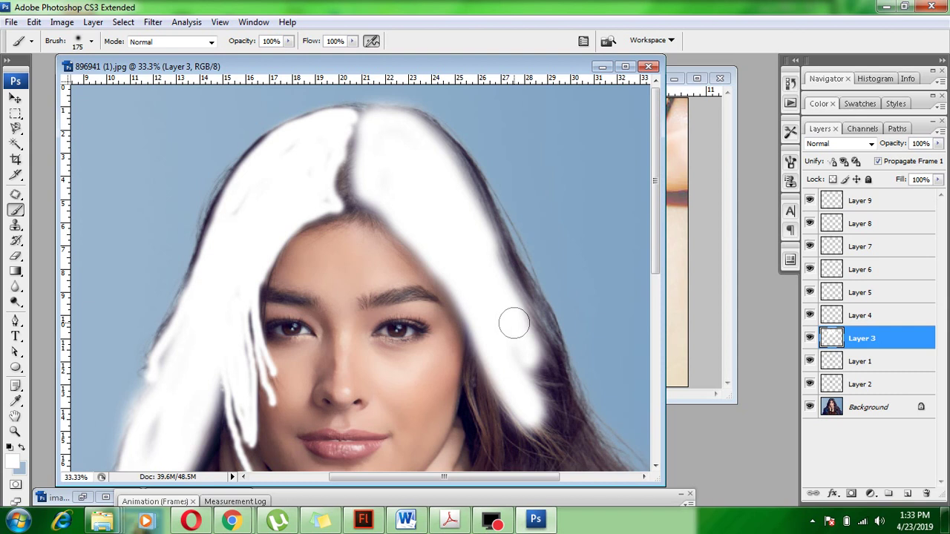
scroll(515, 323, "down", 1)
left_click_drag(537, 322, 464, 181)
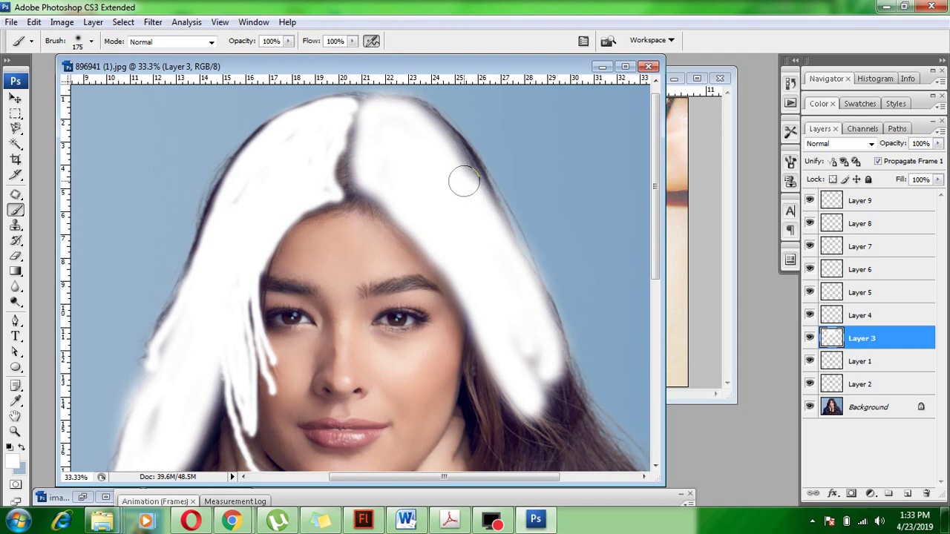
Continue the broad white 175 px strokes down the hair on her left side, from the cheek past the neck toward the shoulder
scroll(515, 322, "down", 5)
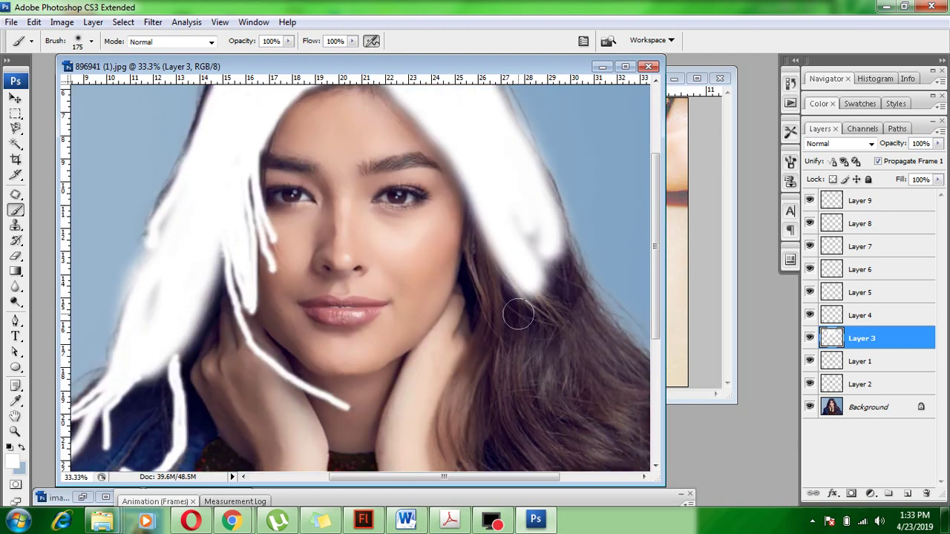
mouse_move(518, 316)
left_mouse_down()
mouse_move(493, 303)
mouse_move(501, 340)
left_mouse_up()
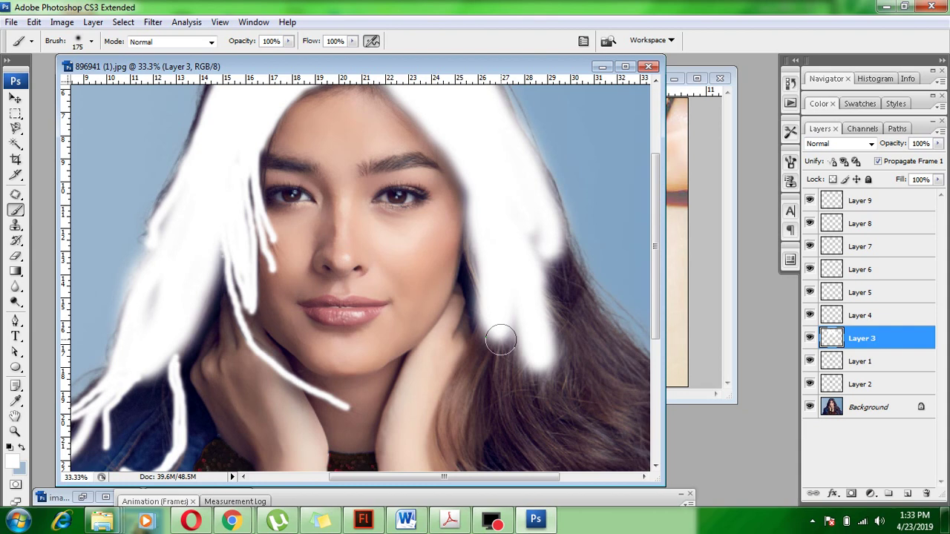
scroll(501, 340, "down", 2)
right_click(530, 311)
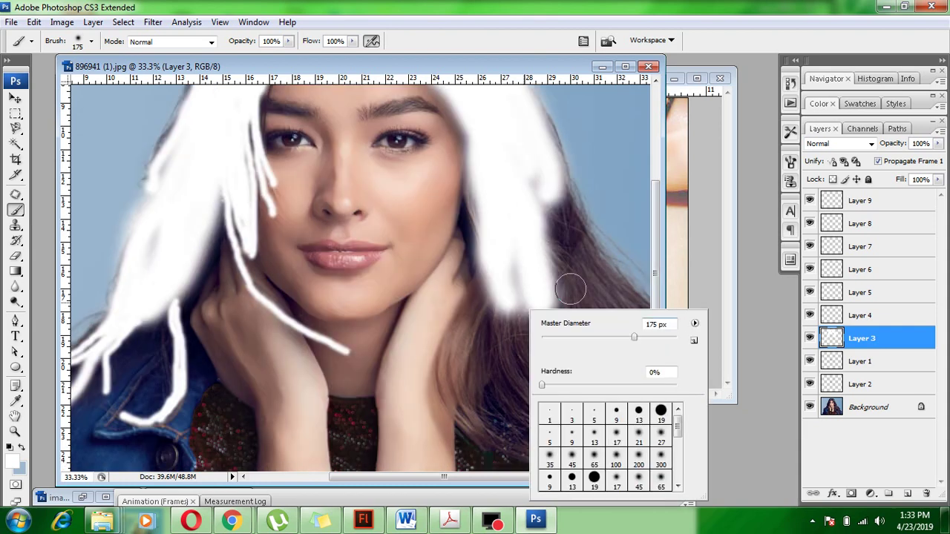
left_click(569, 289)
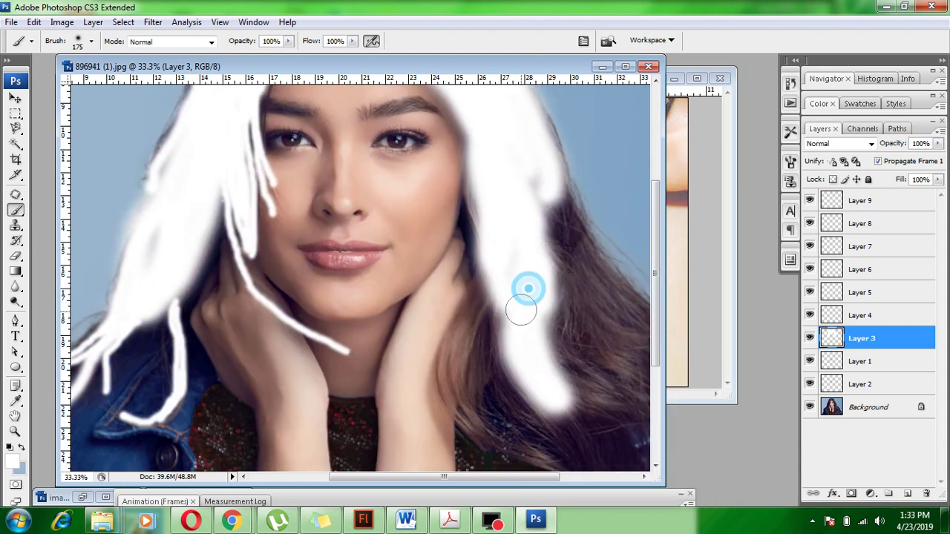
left_click_drag(527, 287, 553, 386)
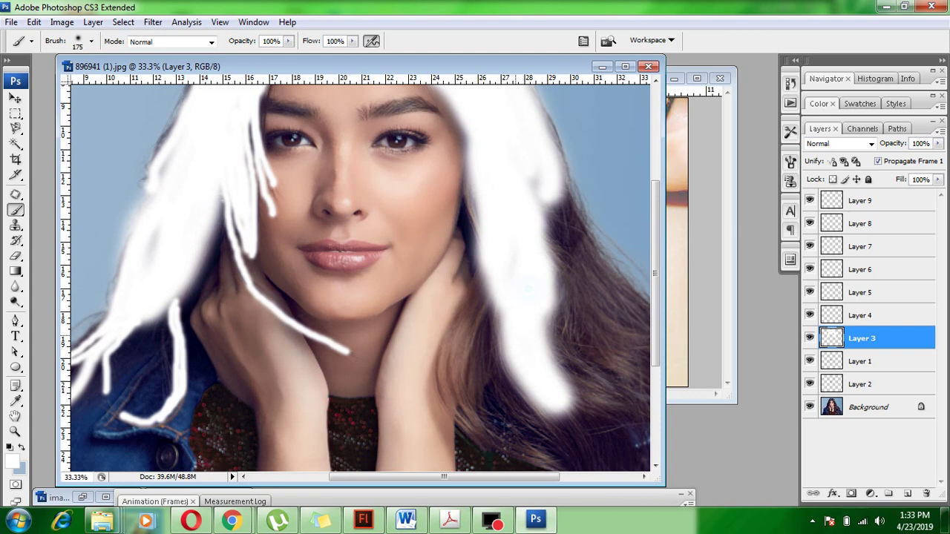
left_click_drag(586, 434, 547, 317)
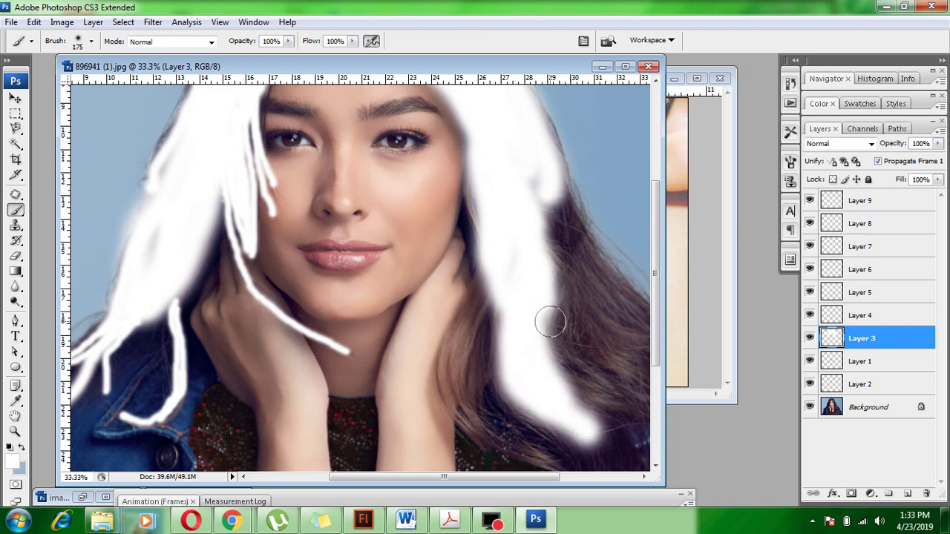
Paint curved white strands with a 90 px brush along the inner hair beside her left wrist down toward the collar
key("bracketleft")
key("bracketleft")
key("bracketleft")
key("bracketleft")
mouse_move(488, 304)
left_mouse_down()
mouse_move(470, 403)
mouse_move(490, 438)
mouse_move(492, 297)
left_mouse_up()
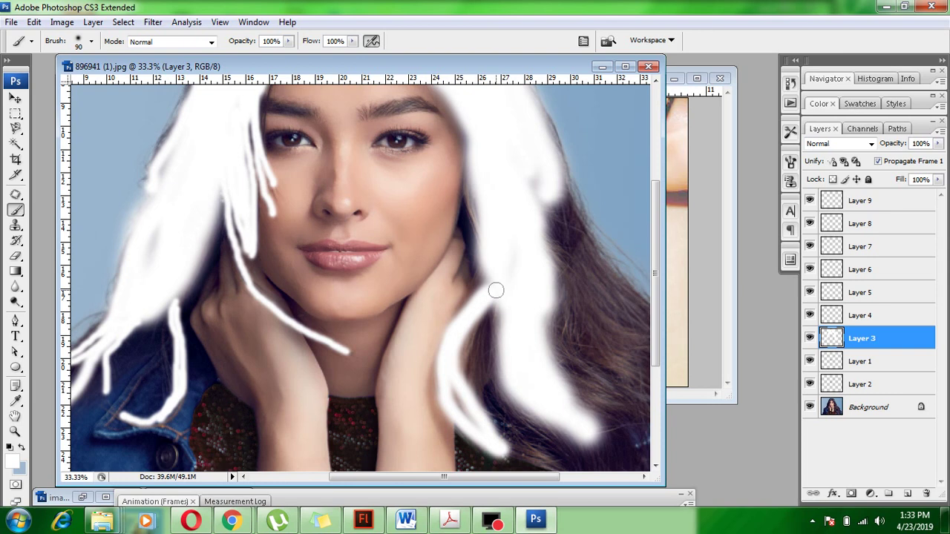
left_click_drag(495, 290, 538, 443)
Paint white 90 px strands along the outer hair on her left side, sweeping down over the denim shoulder
scroll(538, 443, "down", 1)
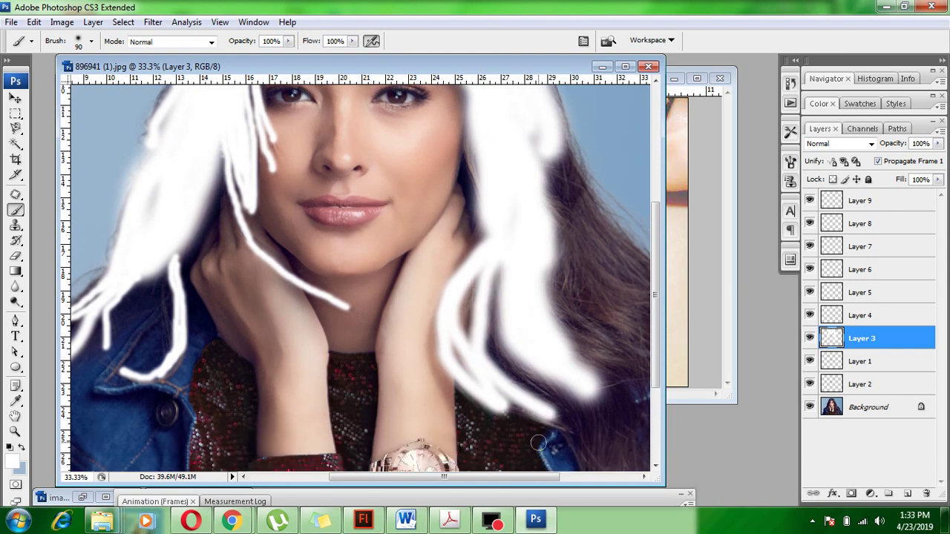
mouse_move(551, 280)
left_mouse_down()
mouse_move(562, 303)
mouse_move(631, 352)
left_mouse_up()
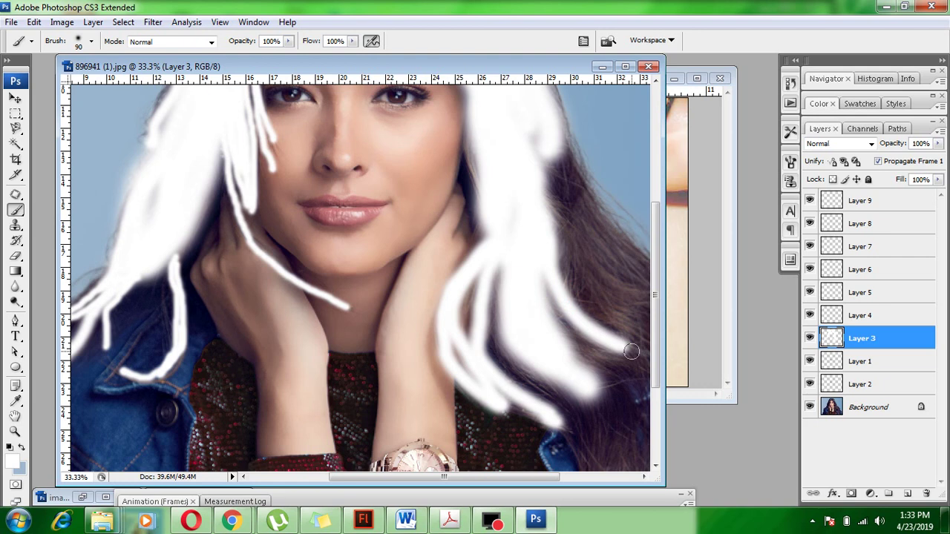
scroll(630, 352, "right", 3)
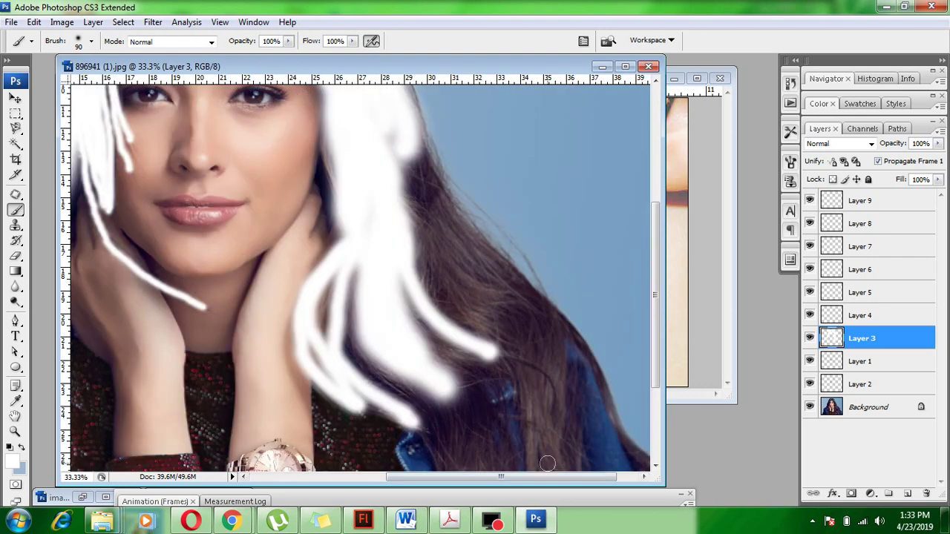
left_click_drag(547, 463, 463, 301)
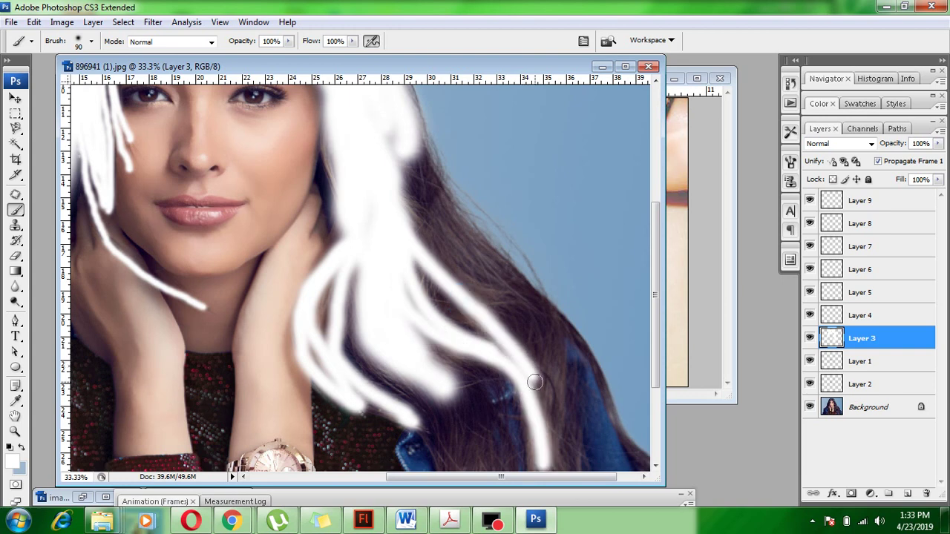
mouse_move(568, 467)
left_mouse_down()
mouse_move(475, 274)
mouse_move(396, 227)
left_mouse_up()
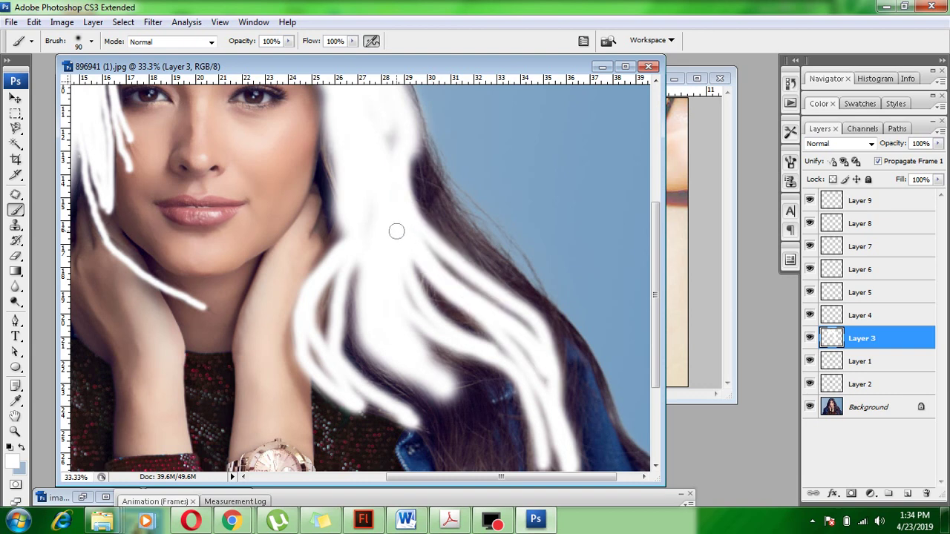
mouse_move(416, 260)
left_mouse_down()
mouse_move(549, 337)
mouse_move(538, 314)
mouse_move(470, 259)
mouse_move(498, 278)
mouse_move(630, 449)
mouse_move(535, 304)
left_mouse_up()
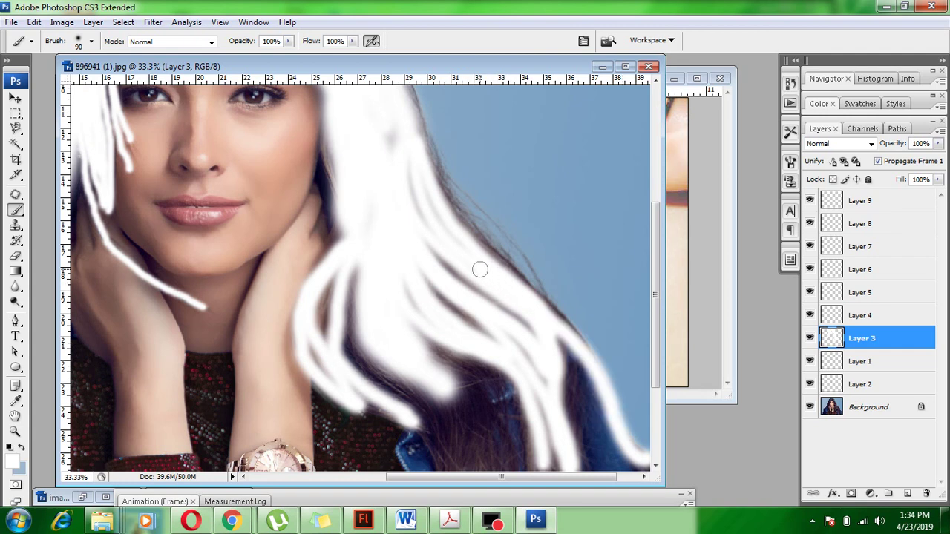
Cover the outer edge of the hair on her left side with white 90 px strokes and extend lower strands over the denim shoulder
mouse_move(566, 331)
left_mouse_down()
mouse_move(437, 187)
mouse_move(432, 160)
left_mouse_up()
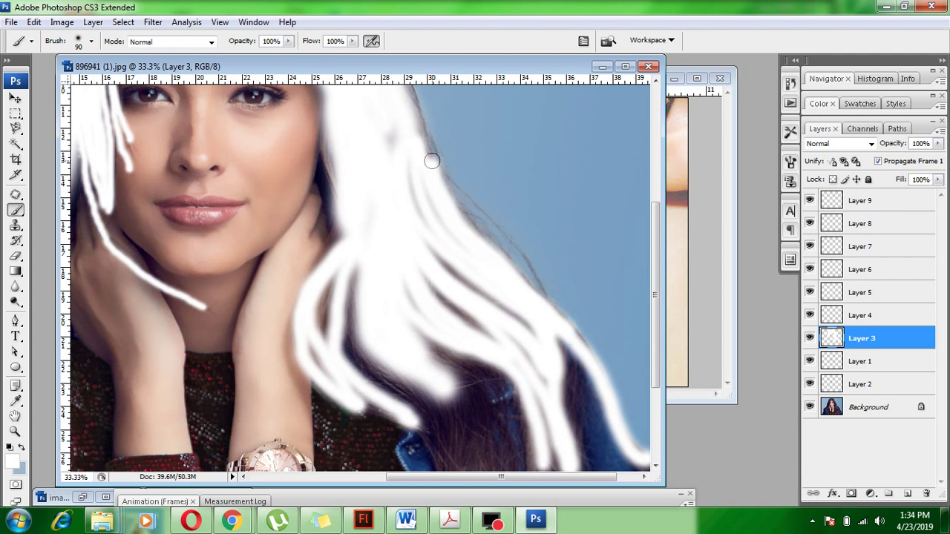
mouse_move(416, 393)
left_mouse_down()
mouse_move(460, 466)
mouse_move(455, 446)
mouse_move(497, 422)
mouse_move(517, 475)
left_mouse_up()
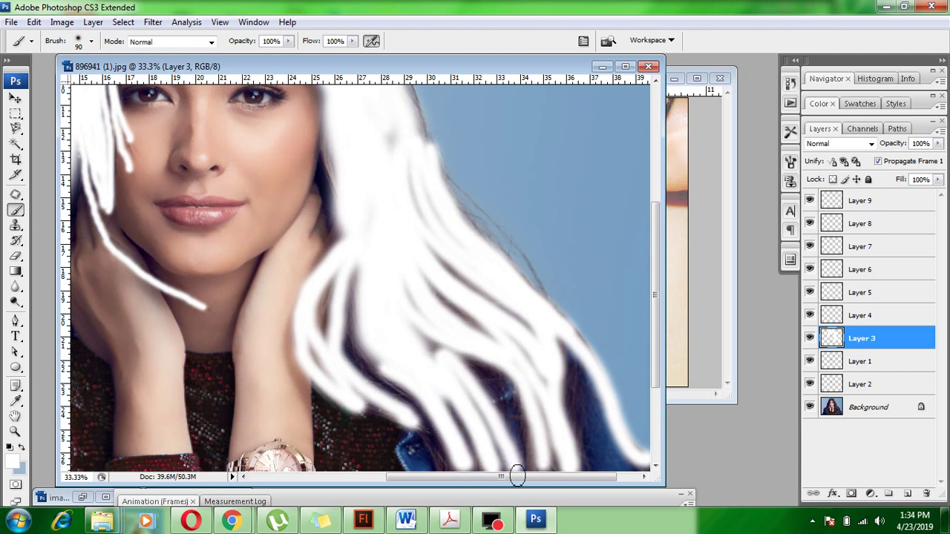
scroll(431, 303, "up", 4)
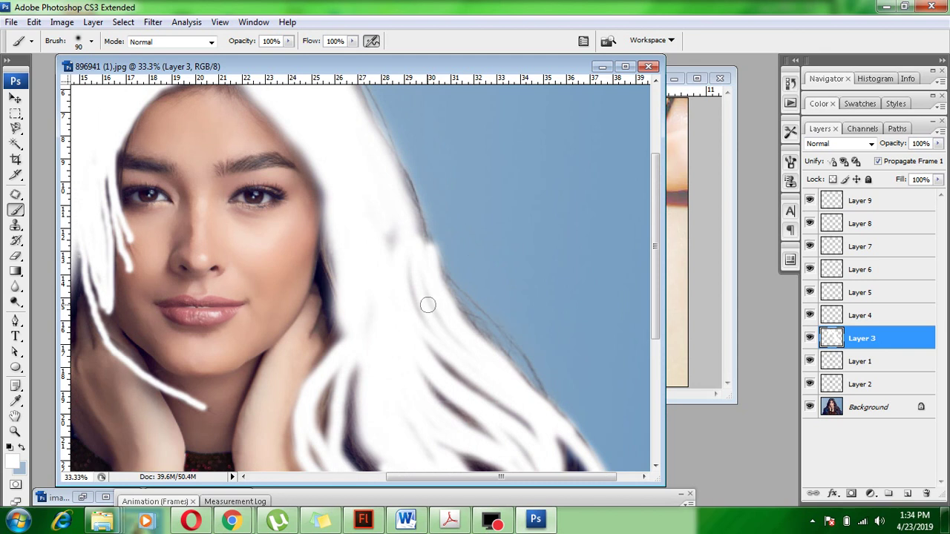
mouse_move(427, 305)
left_mouse_down()
mouse_move(411, 215)
mouse_move(393, 190)
mouse_move(389, 245)
left_mouse_up()
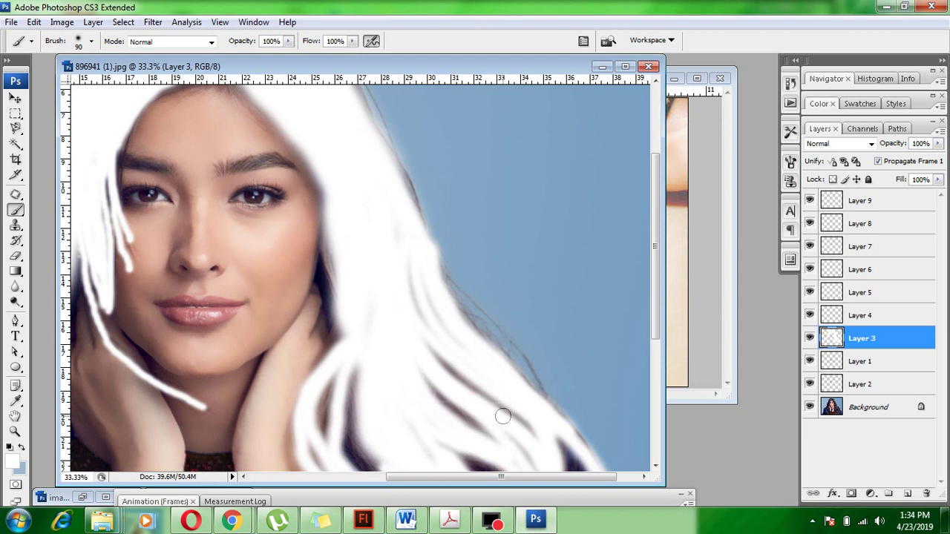
left_click_drag(412, 223, 396, 183)
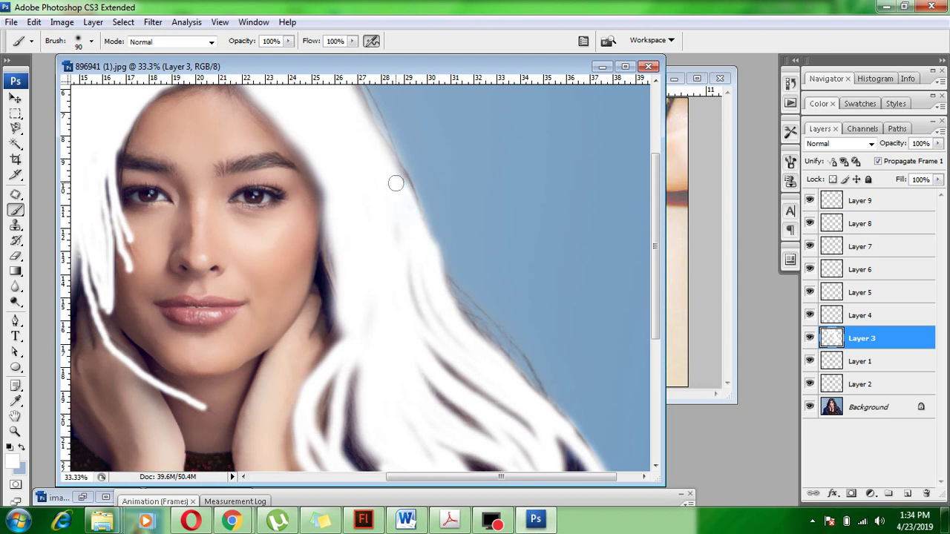
Paint thin white strands with a 60 px brush over the flyaway hairs along the outer edge on her left side
scroll(389, 413, "down", 1)
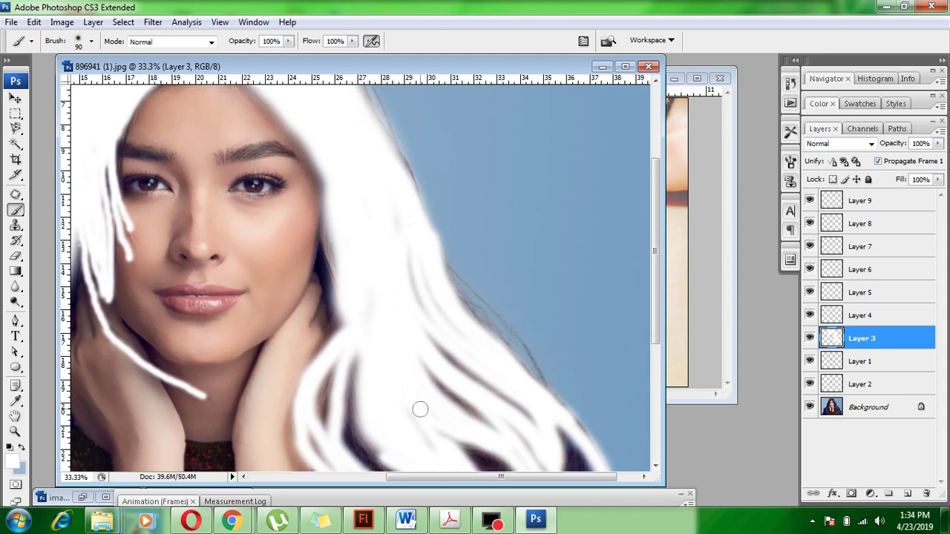
key("bracketleft")
key("bracketleft")
key("bracketleft")
left_click_drag(538, 374, 443, 256)
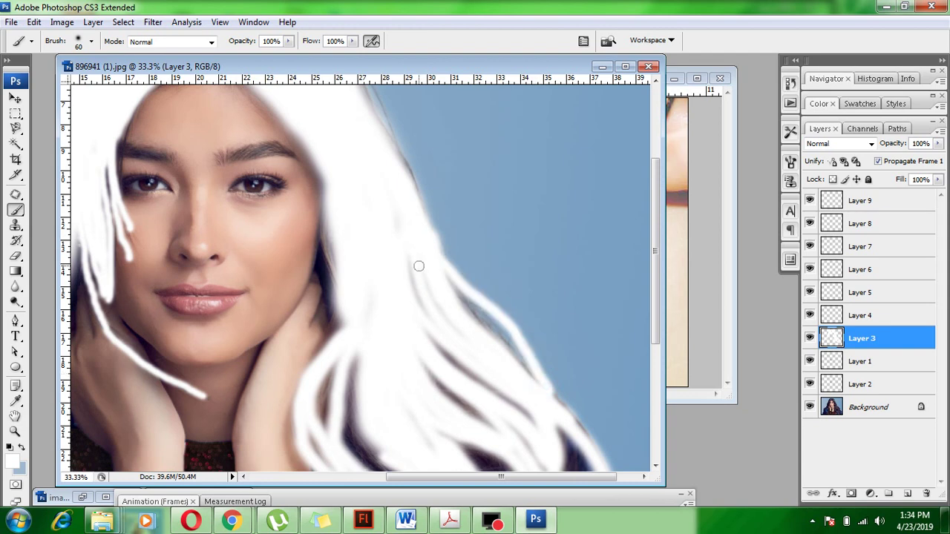
scroll(441, 441, "down", 3)
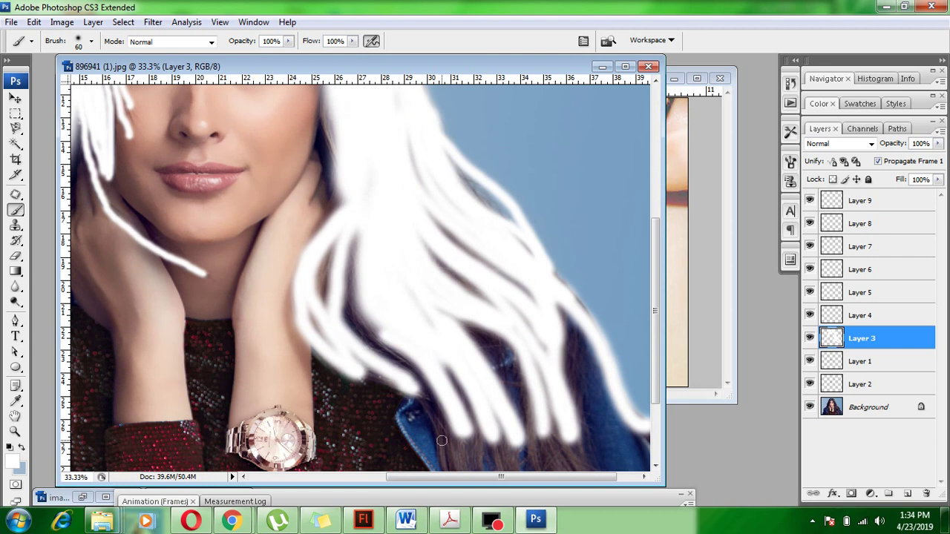
Paint both eyebrows white with the 60 px brush, following their natural arch
scroll(440, 441, "up", 3)
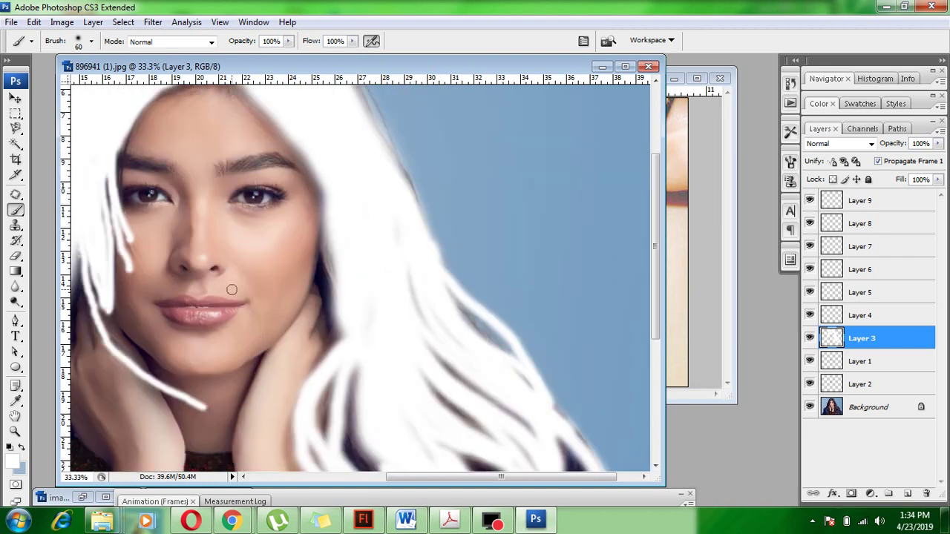
left_click(163, 168)
left_click_drag(160, 166, 121, 157)
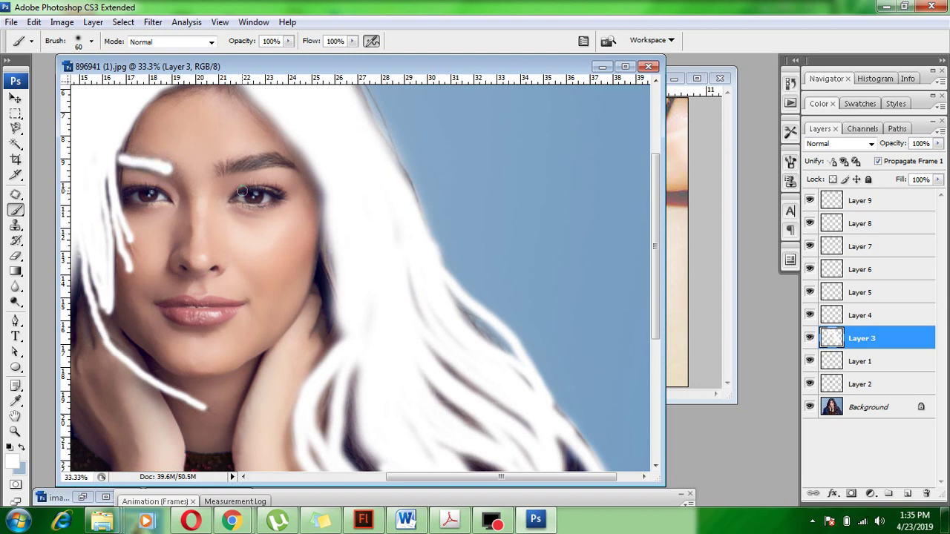
left_click(224, 170)
mouse_move(229, 172)
left_mouse_down()
mouse_move(259, 157)
mouse_move(297, 168)
left_mouse_up()
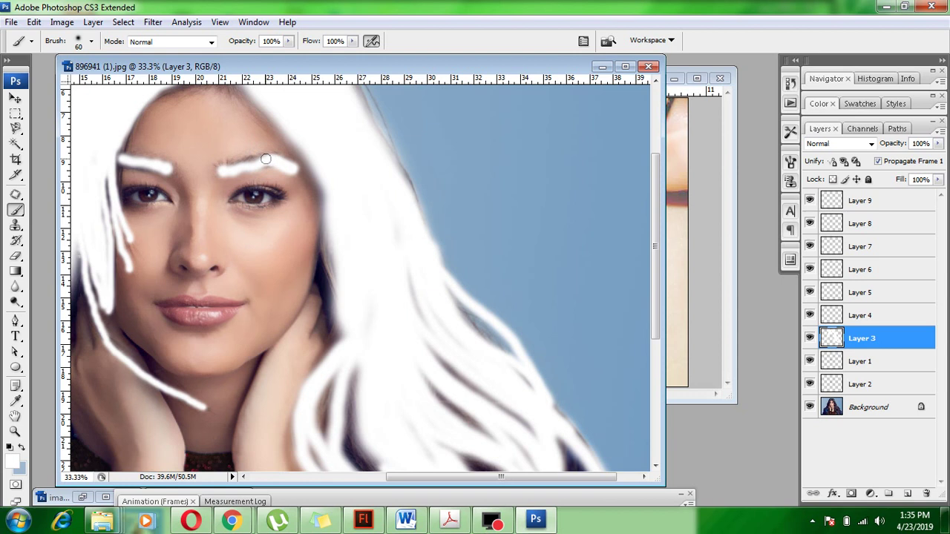
left_click_drag(266, 159, 239, 159)
Trim the lower edge of the white paint on her left eyebrow with a 70 px Eraser
left_click(15, 256)
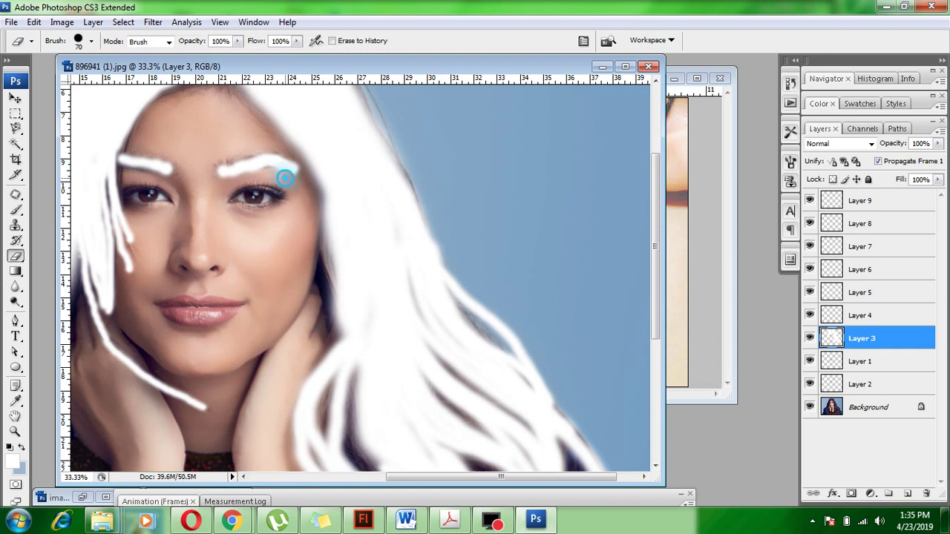
left_click_drag(285, 177, 258, 182)
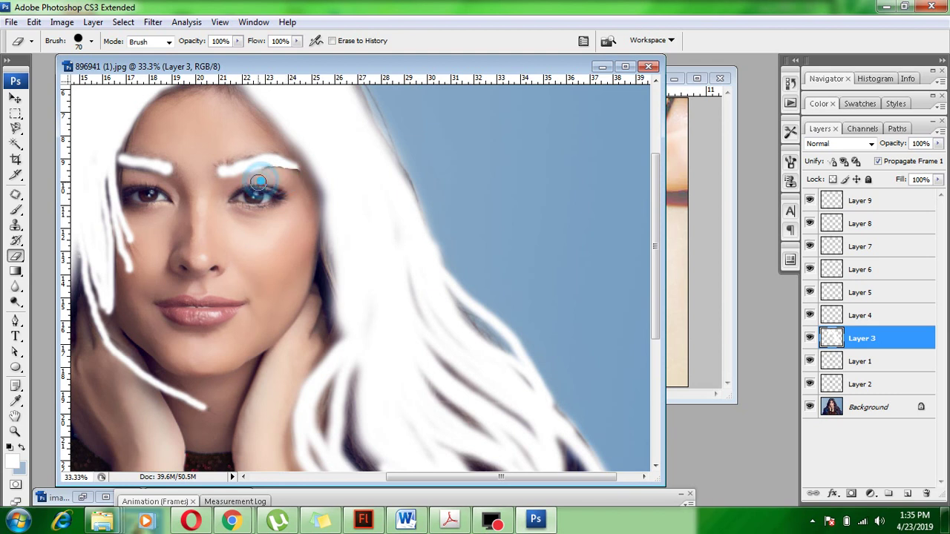
key("ctrl+minus")
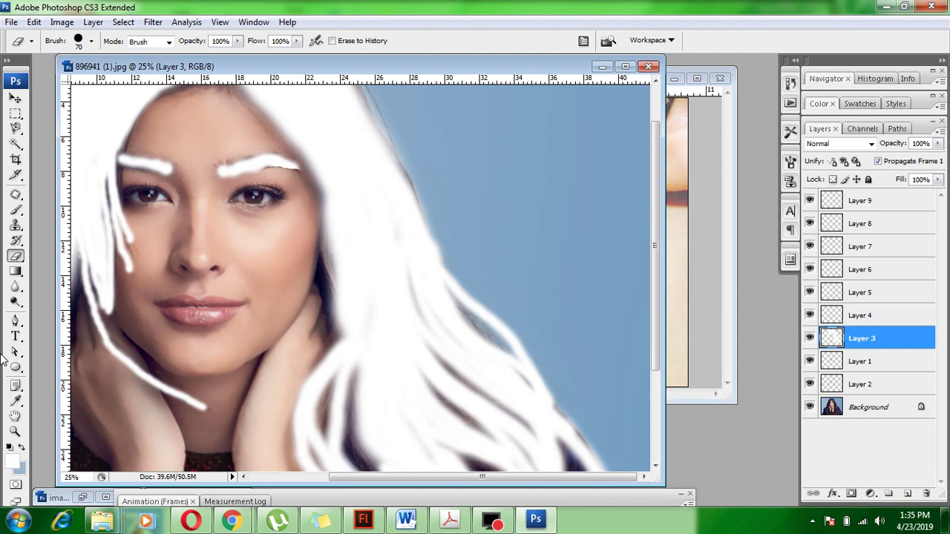
key("ctrl+minus")
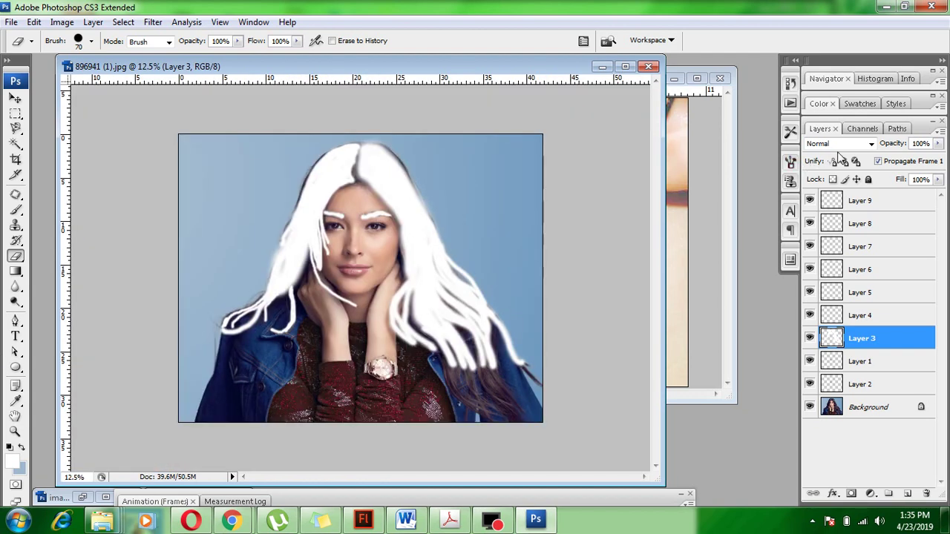
Set the blend mode of the white hair-paint layer, Layer 3, to Soft Light and deal with the security notification
left_click(842, 143)
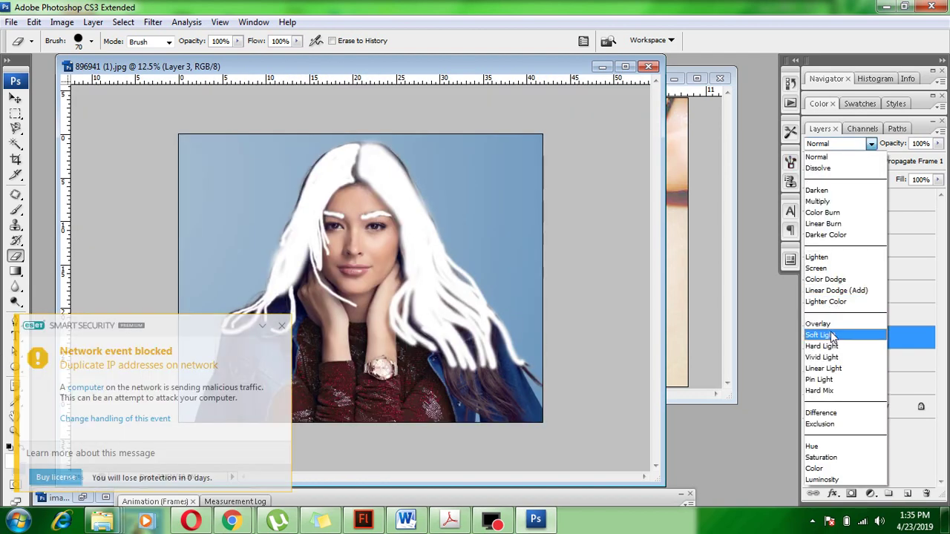
left_click(830, 336)
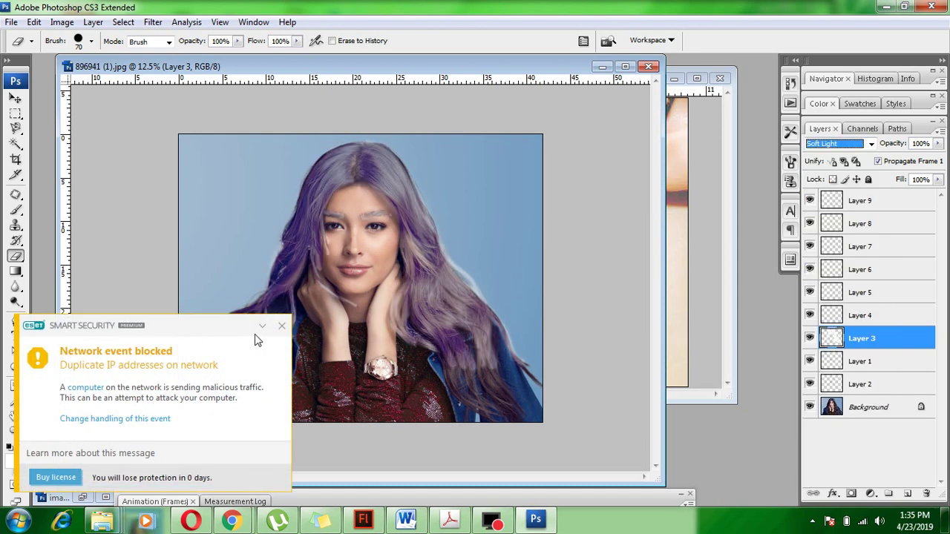
left_click(262, 326)
left_click(239, 325)
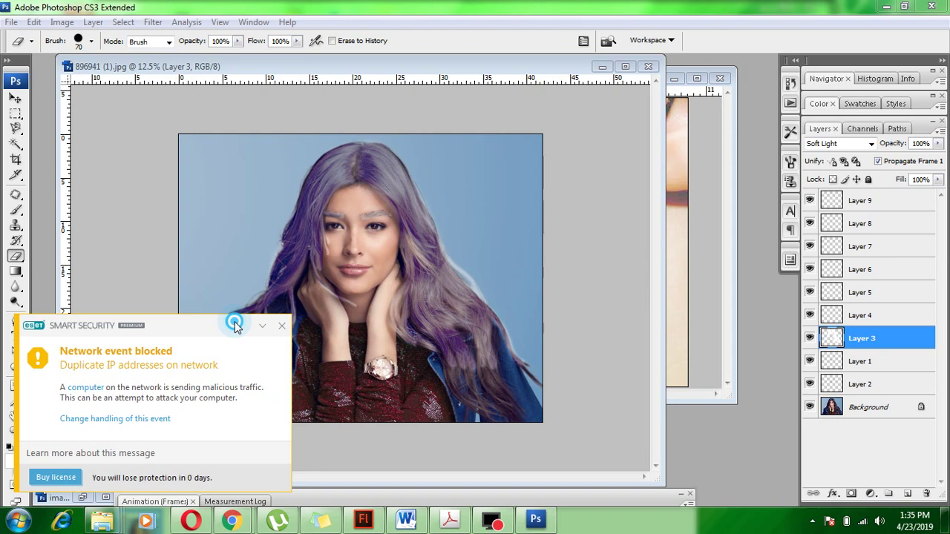
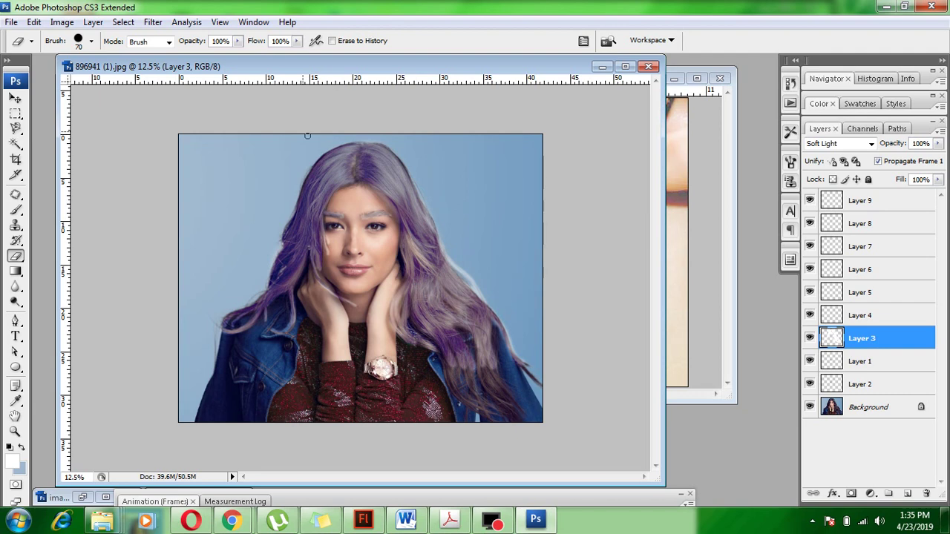
Apply a Gaussian Blur with a radius of 42 pixels to the hair paint on Layer 3
left_click(151, 23)
mouse_move(223, 162)
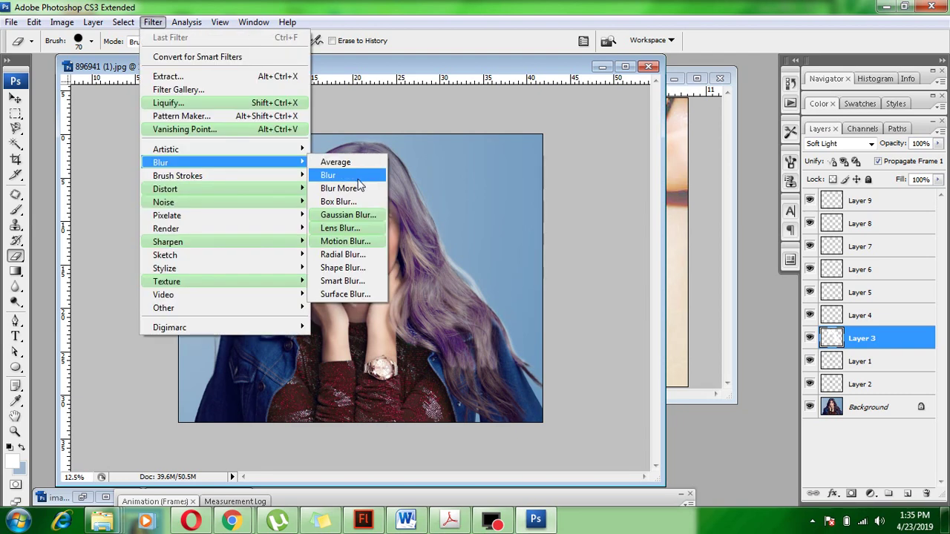
left_click(348, 214)
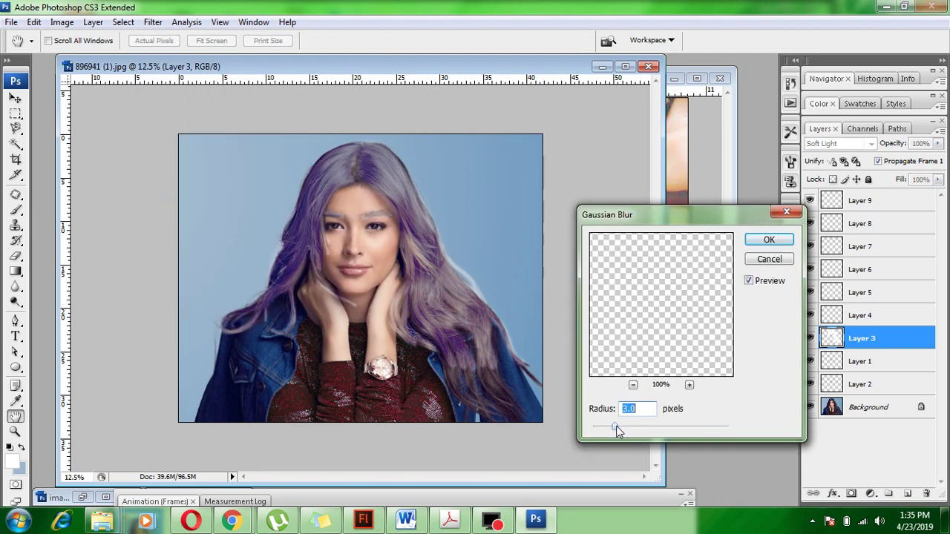
left_click_drag(616, 427, 648, 430)
left_click(668, 427)
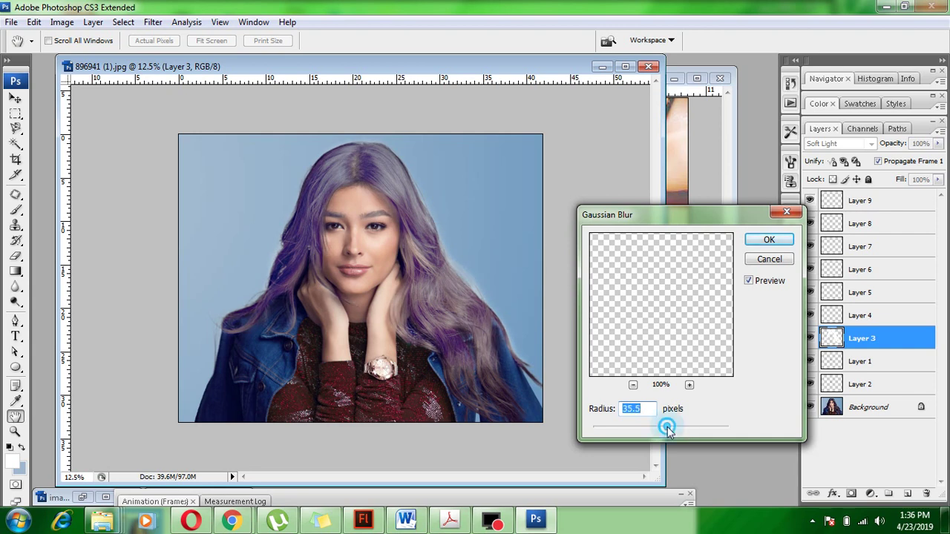
left_click_drag(667, 429, 672, 428)
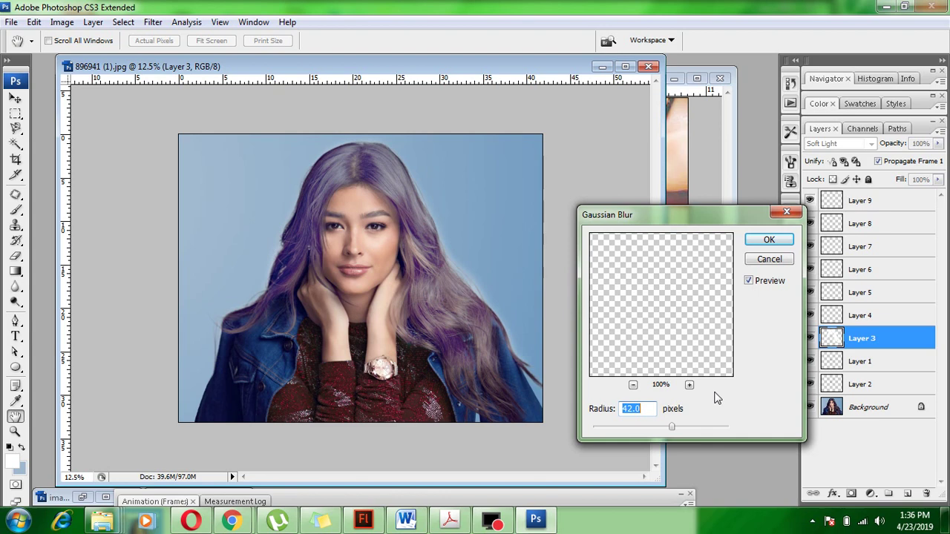
key("Return")
key("e")
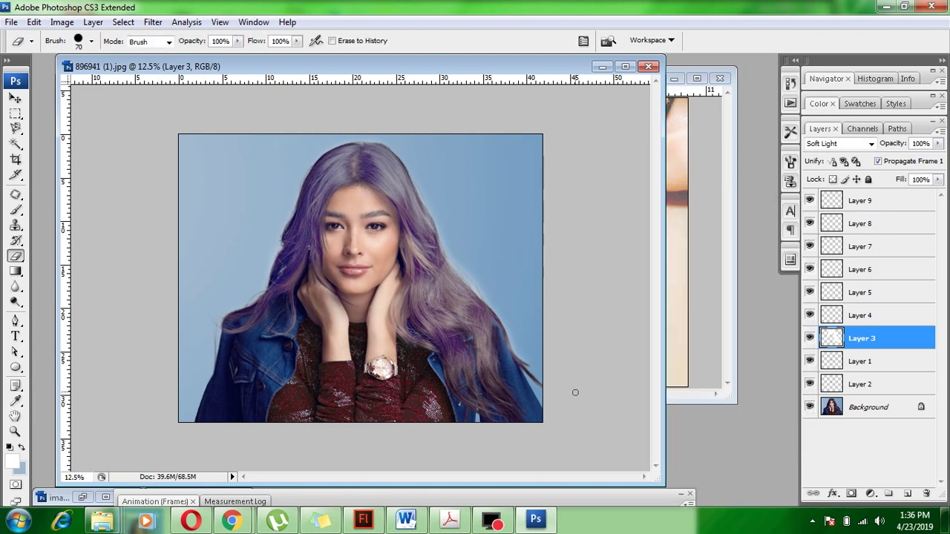
Start a Hue/Saturation adjustment on Layer 3 with Colorize enabled, trying lightness +100 and then +43
key("ctrl+u")
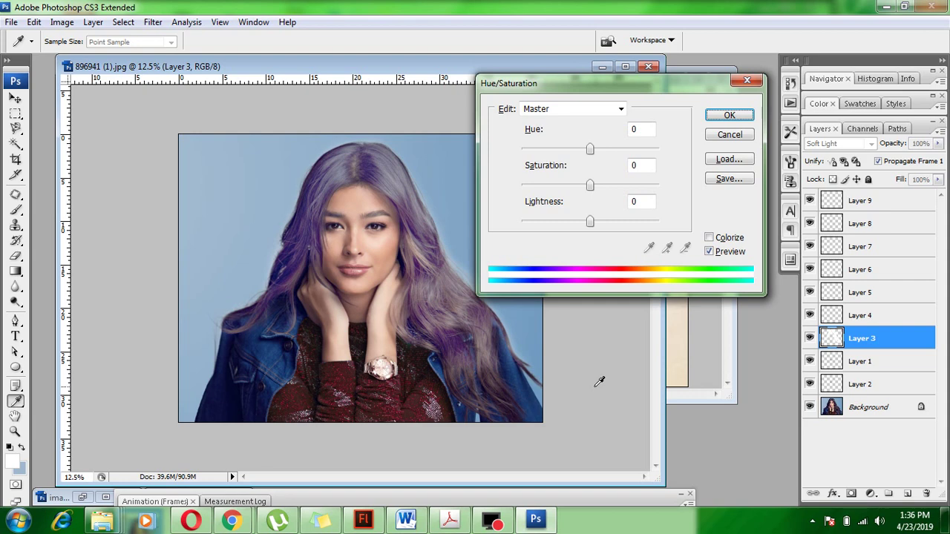
left_click(664, 222)
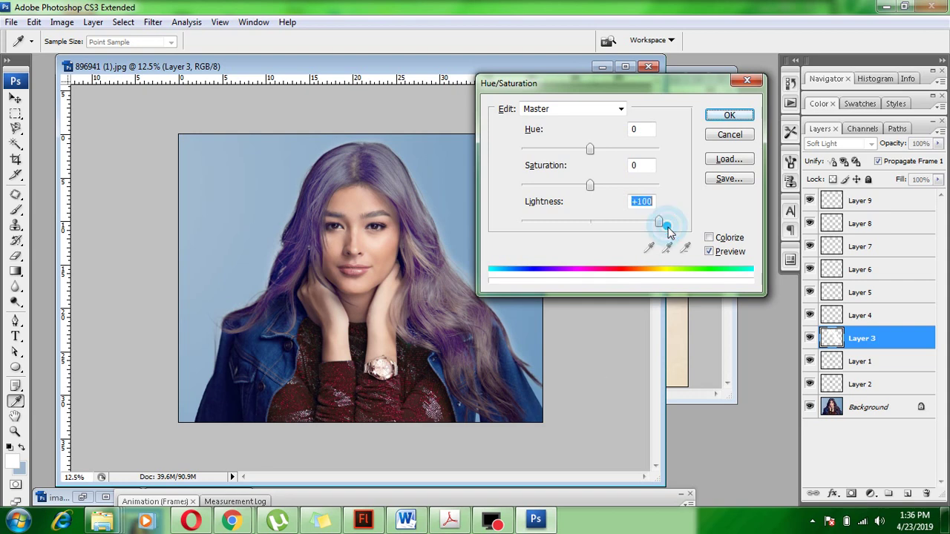
left_click(710, 237)
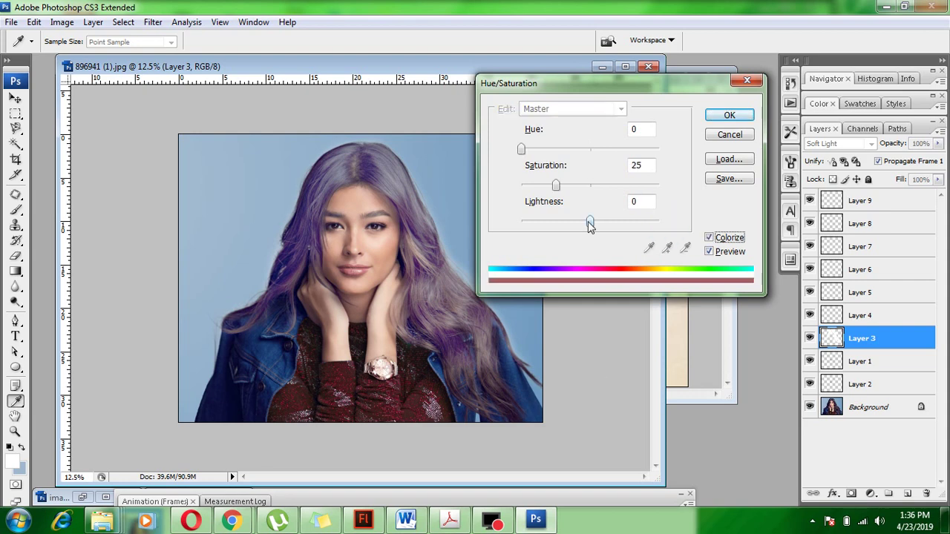
left_click(592, 220)
left_click(658, 221)
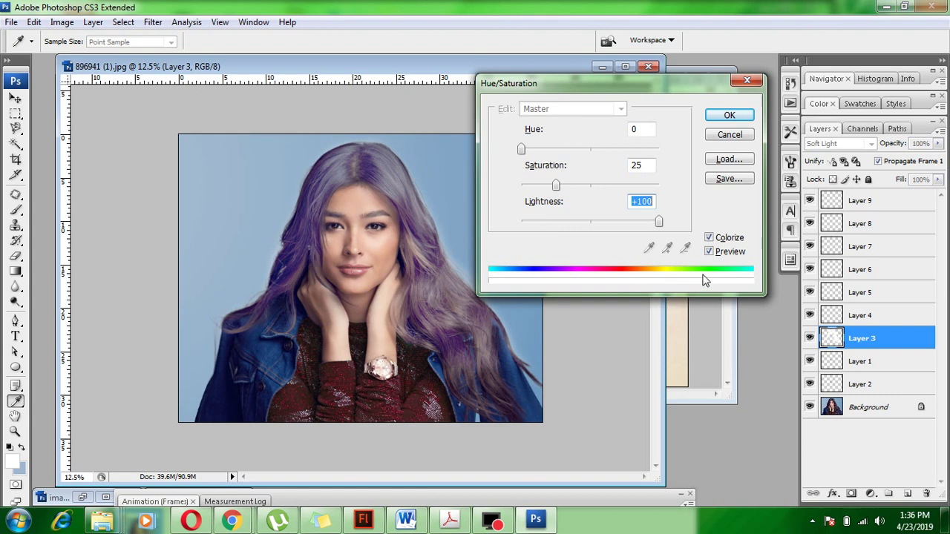
left_click(621, 220)
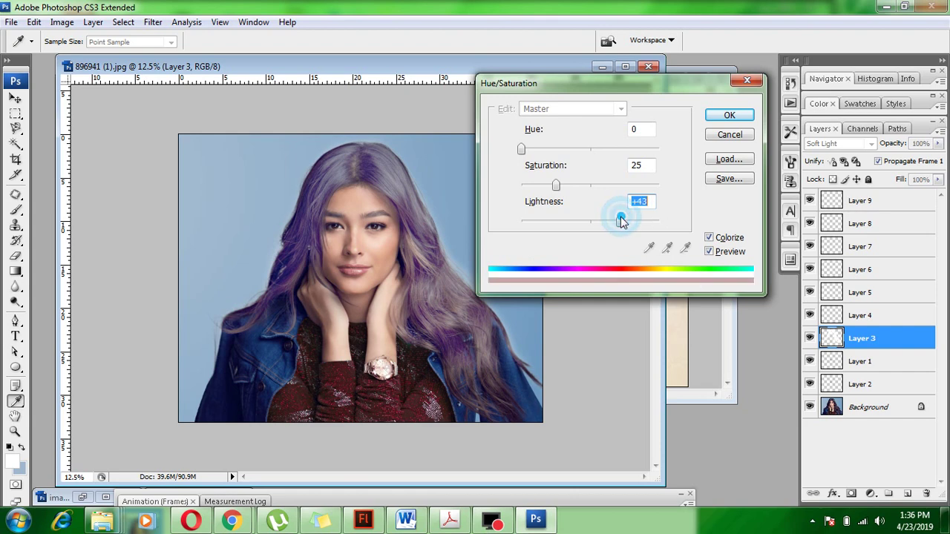
Colorize the hair purple with hue 287, saturation 76 and lightness -26
left_click(577, 149)
left_click(555, 184)
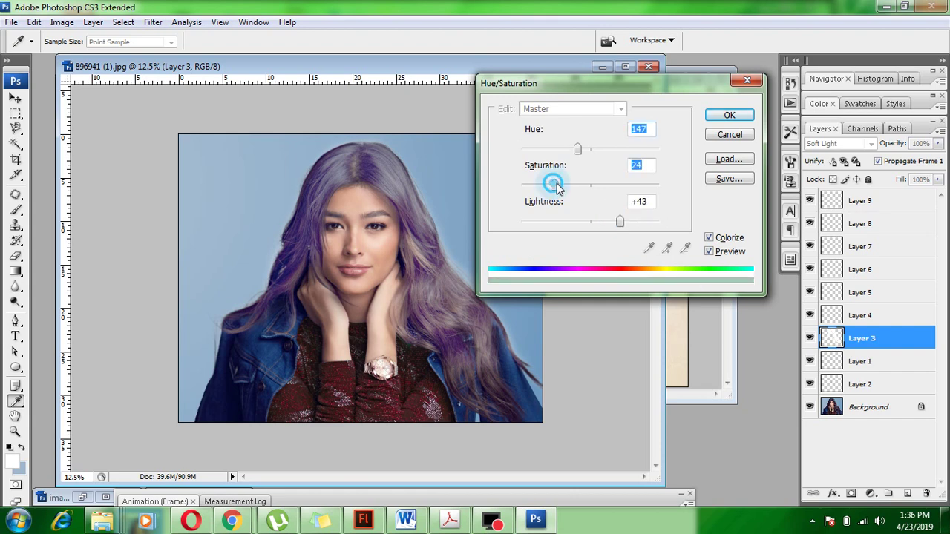
left_click(582, 221)
left_click_drag(555, 185, 614, 187)
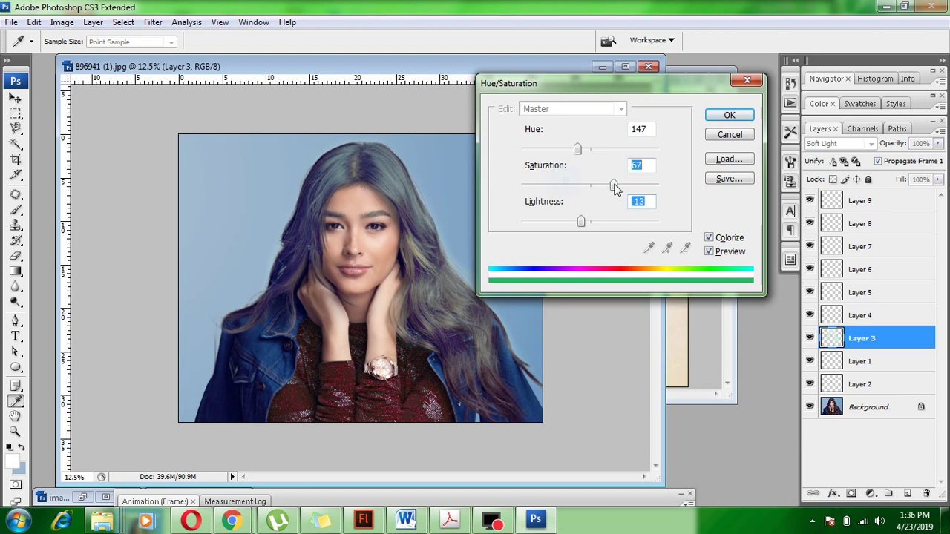
left_click_drag(614, 187, 598, 185)
left_click_drag(577, 148, 631, 150)
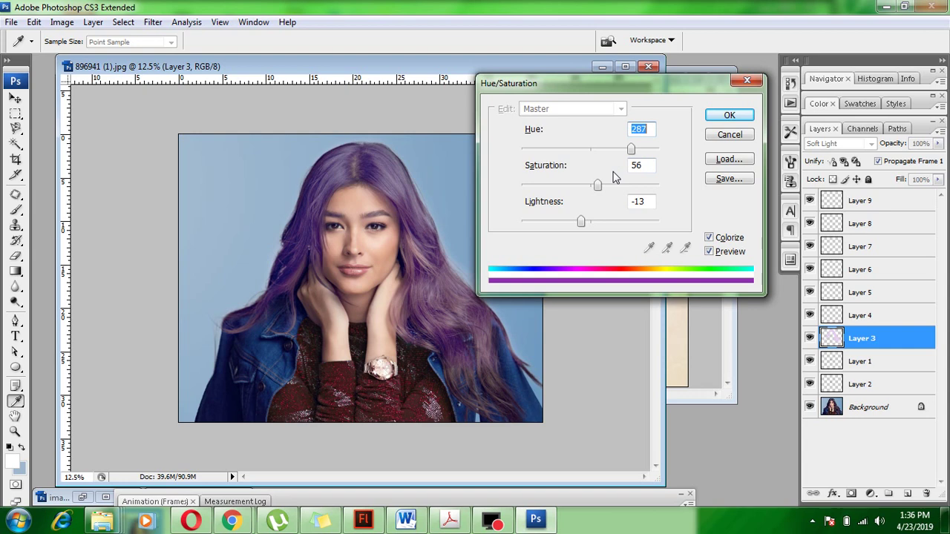
left_click_drag(598, 184, 579, 185)
left_click_drag(581, 221, 572, 221)
left_click_drag(580, 185, 627, 186)
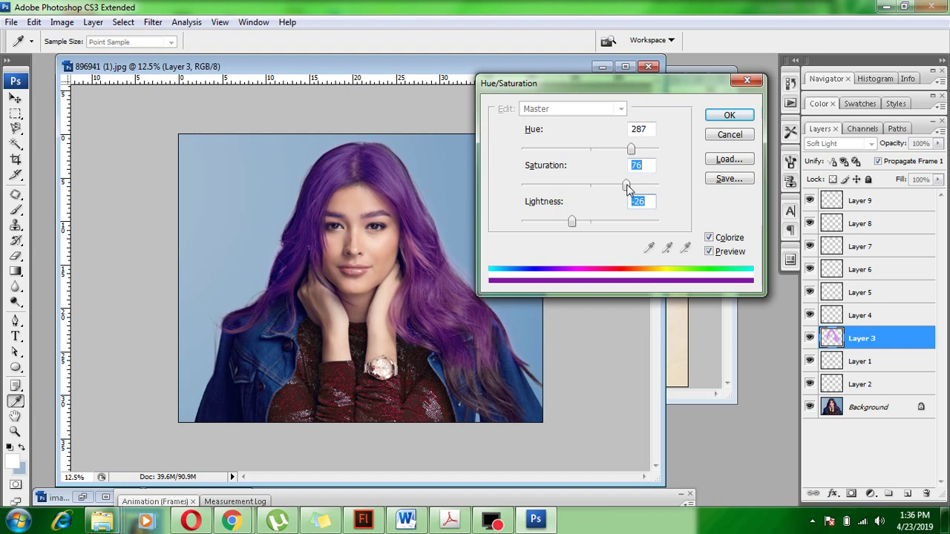
Try alternative hair colours by changing the hue to 64, 11, 53, 193 and 264
left_click_drag(630, 149, 547, 152)
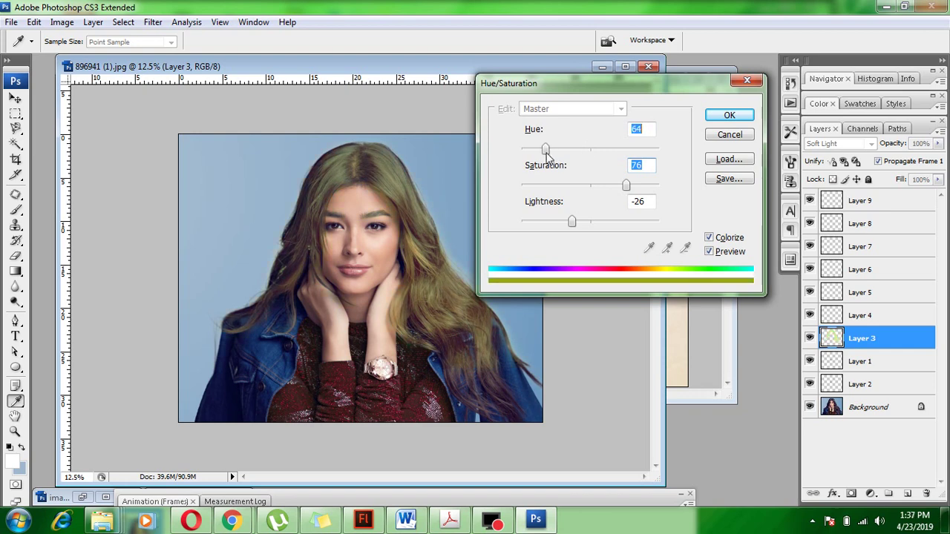
left_click_drag(547, 153, 527, 158)
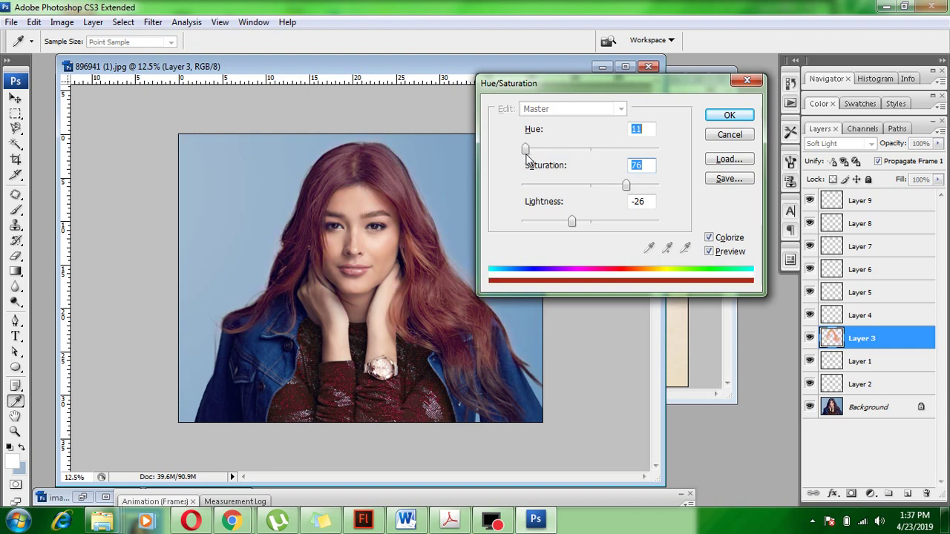
left_click_drag(525, 155, 542, 155)
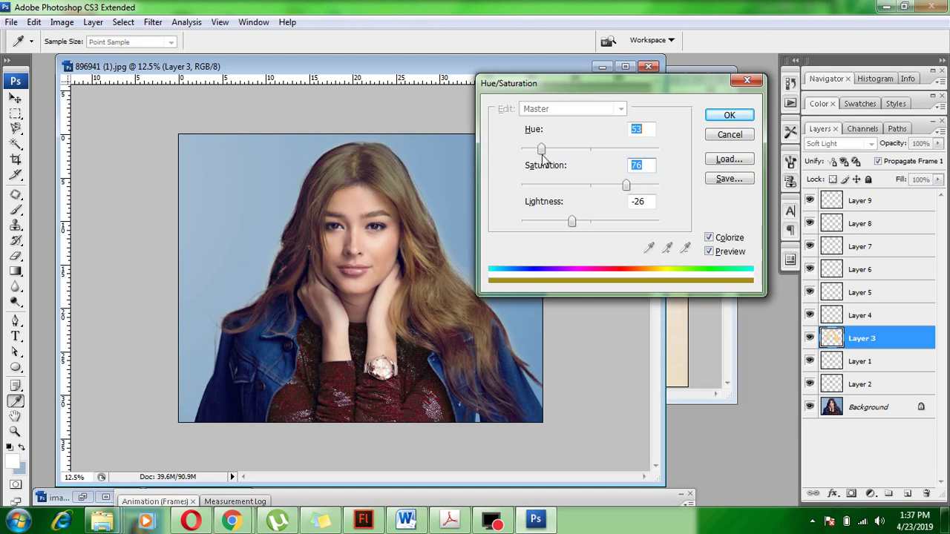
left_click_drag(543, 153, 595, 167)
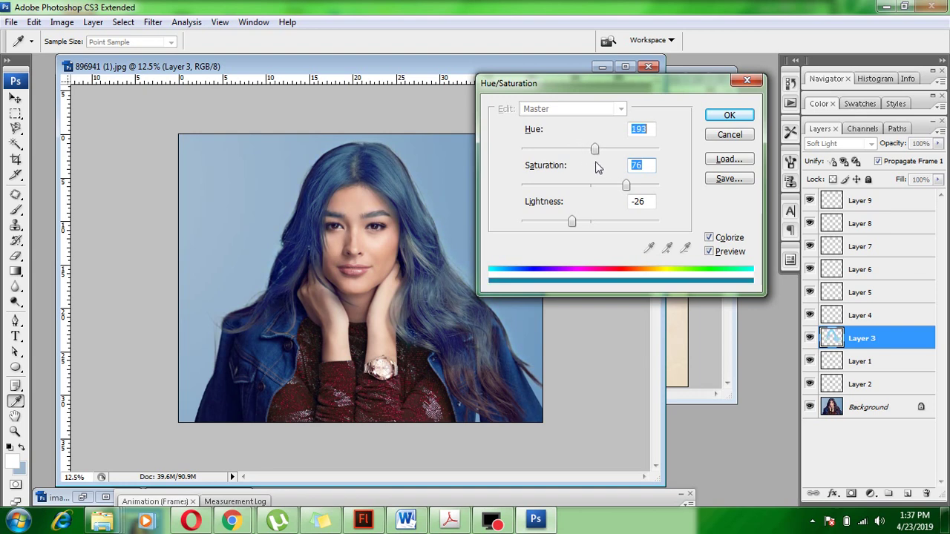
left_click_drag(595, 163, 624, 168)
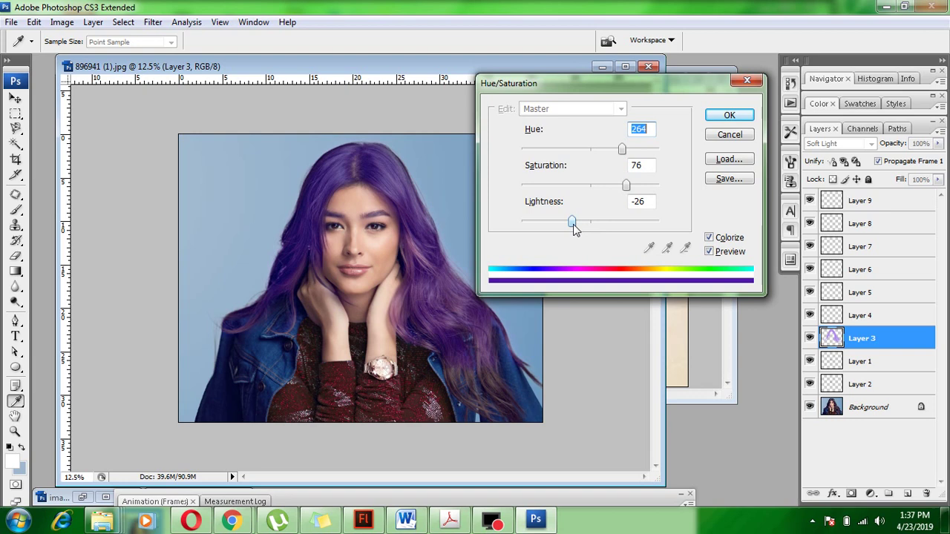
Adjust the purple hair tint to hue 284 and lightness -25
left_click_drag(572, 225, 578, 224)
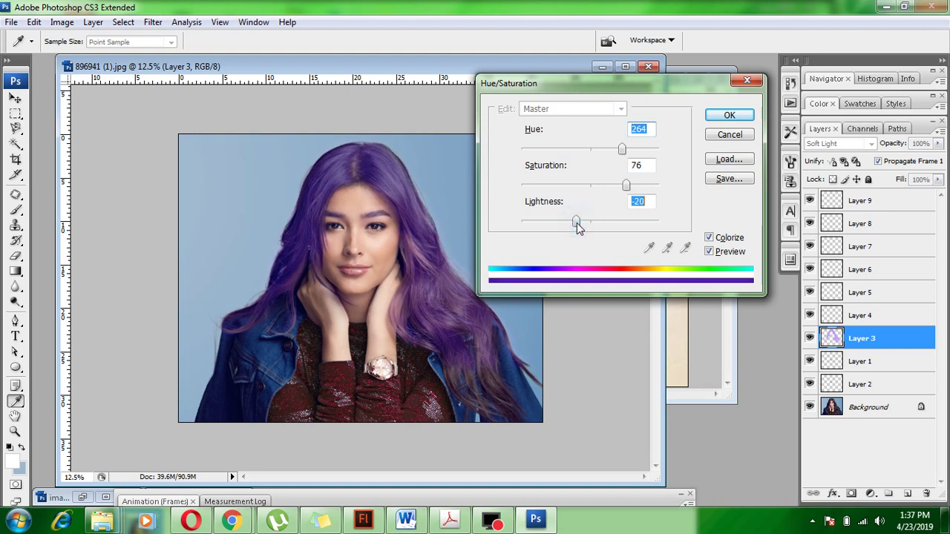
left_click_drag(622, 149, 633, 151)
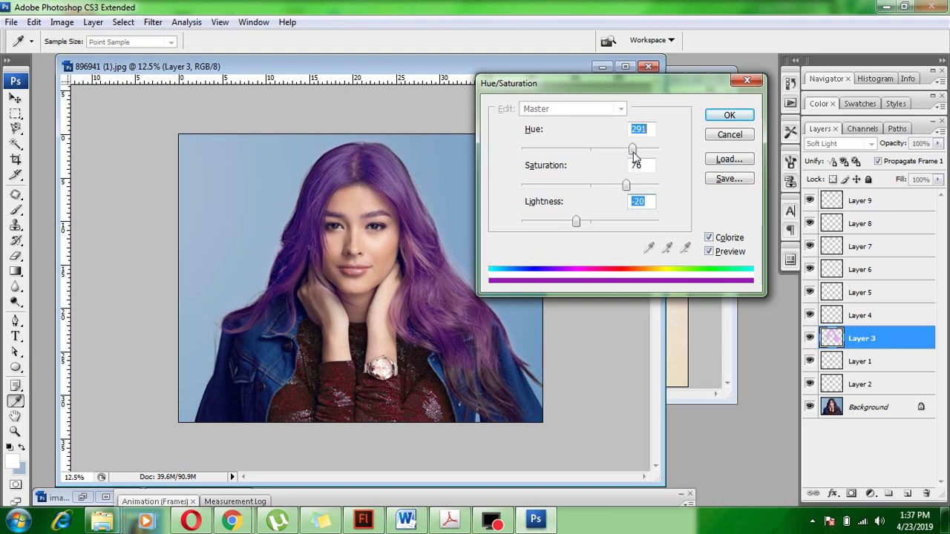
left_click_drag(633, 150, 630, 150)
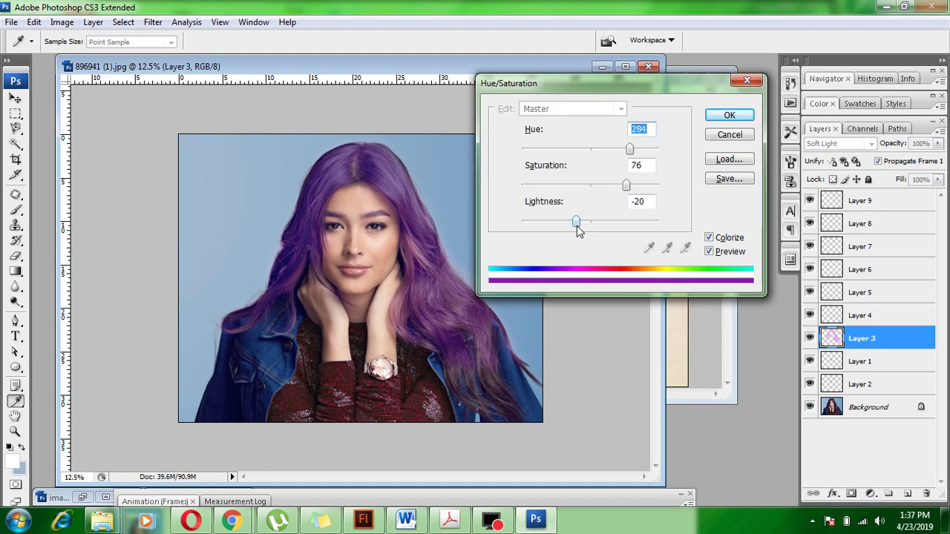
left_click_drag(576, 222, 572, 222)
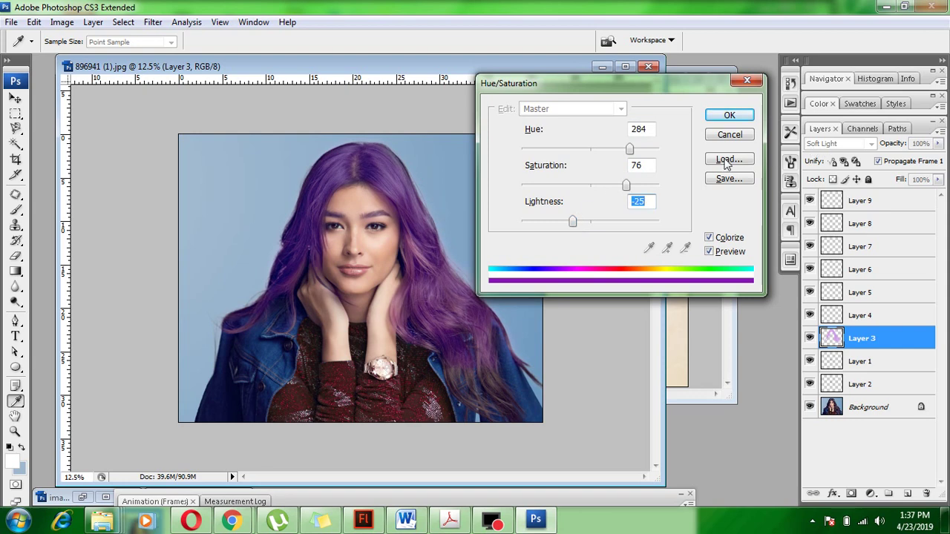
Try hues 311 and 56, settle on hue 267, apply the adjustment and choose Soft Light again for Layer 3
left_click_drag(629, 149, 639, 154)
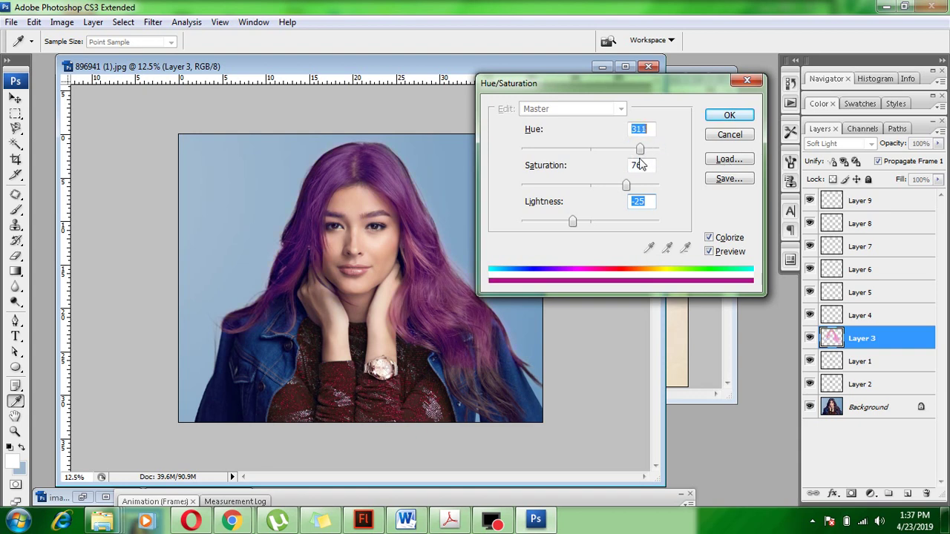
left_click_drag(639, 158, 544, 169)
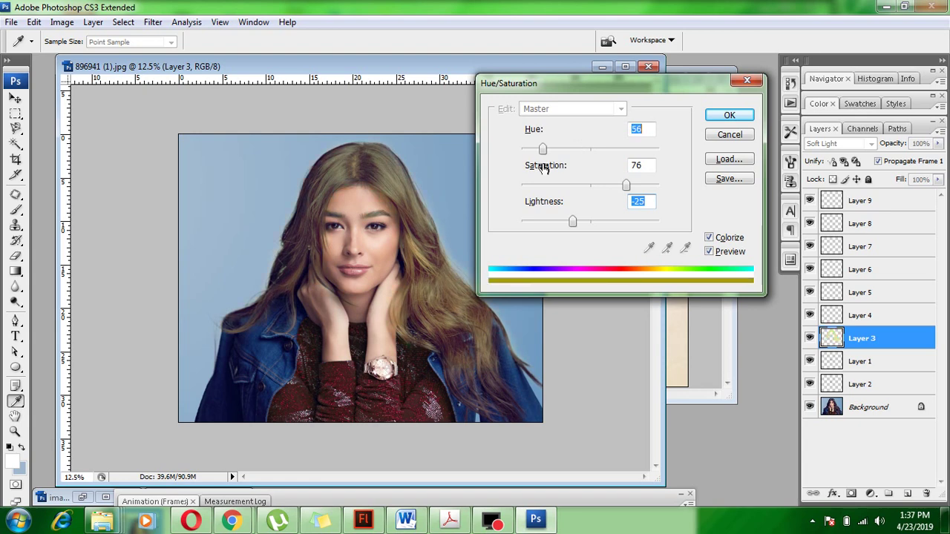
left_click_drag(544, 168, 625, 178)
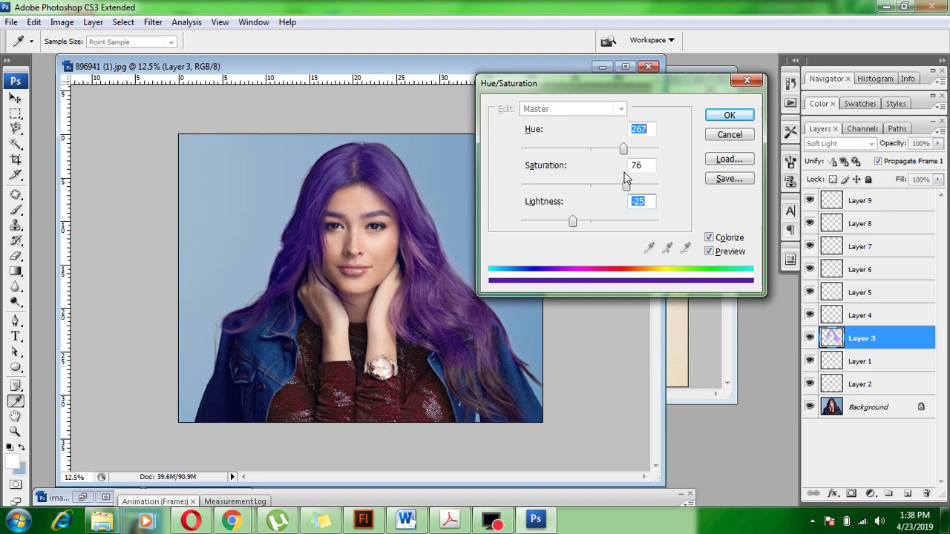
key("Return")
key("e")
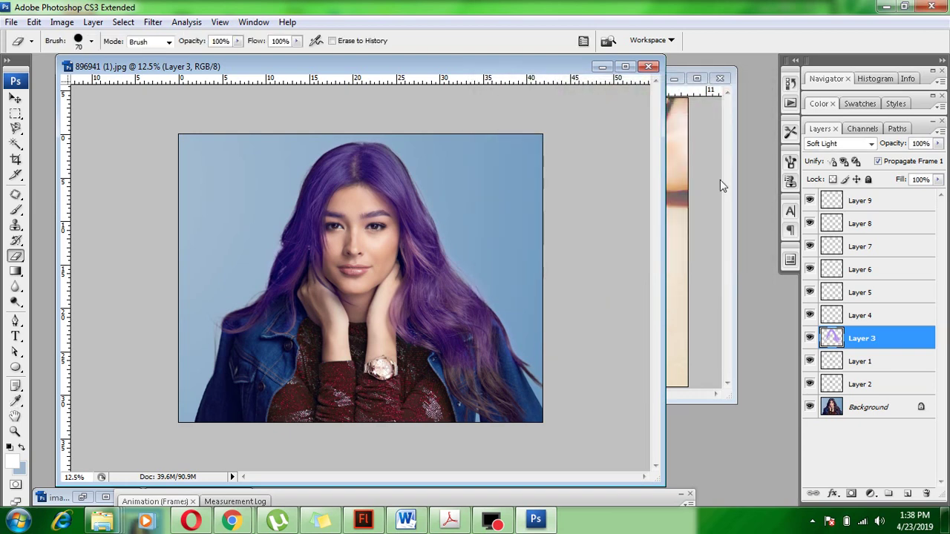
left_click(839, 144)
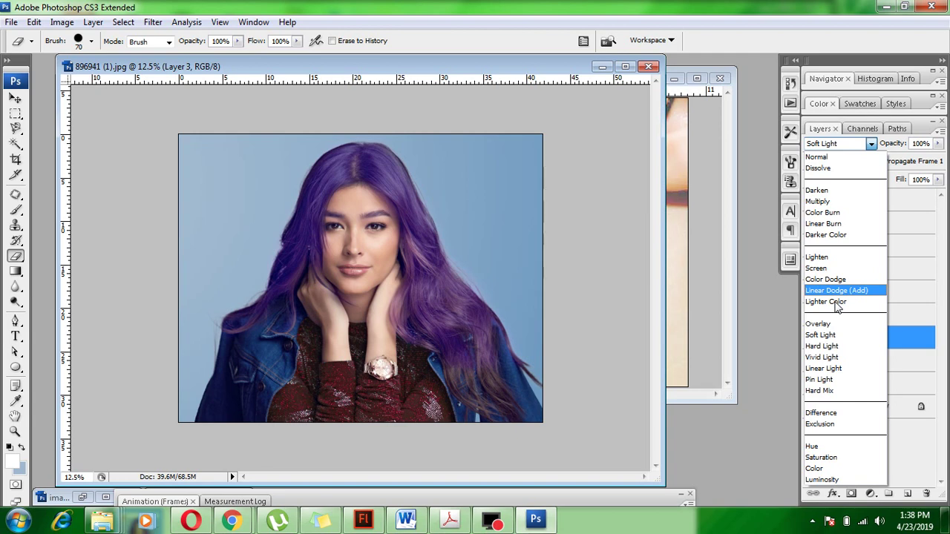
left_click(849, 336)
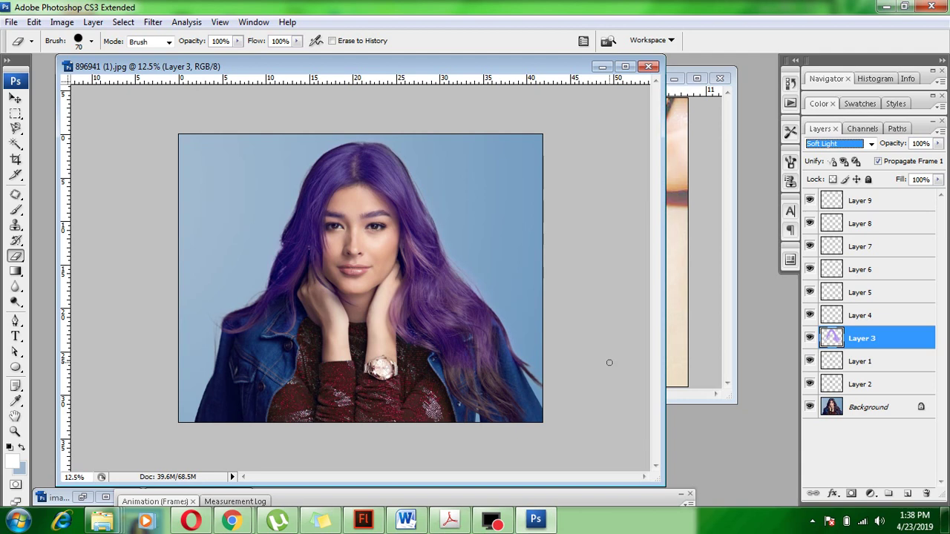
Select Layer 4 for the lips and set the Brush tool's foreground colour to crimson 99042e
left_click(823, 321)
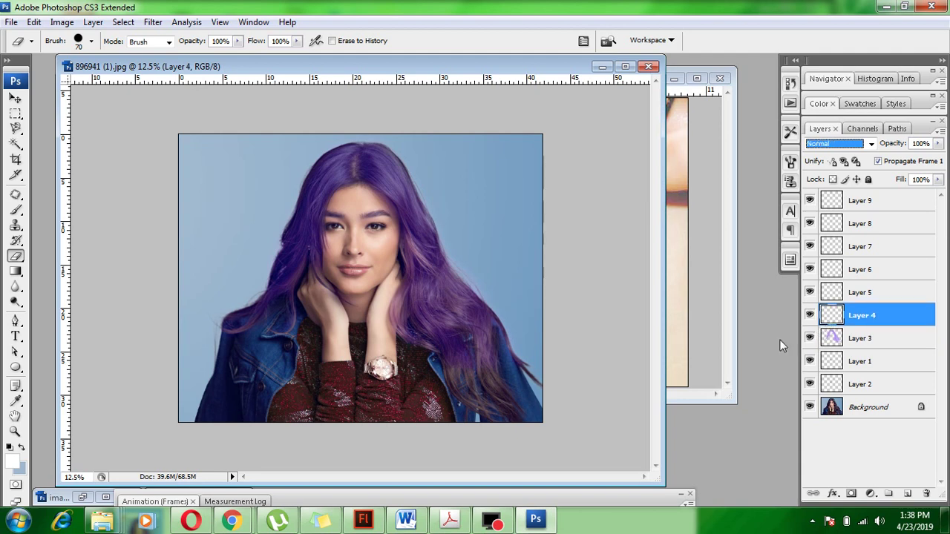
key("ctrl+plus")
key("ctrl+plus")
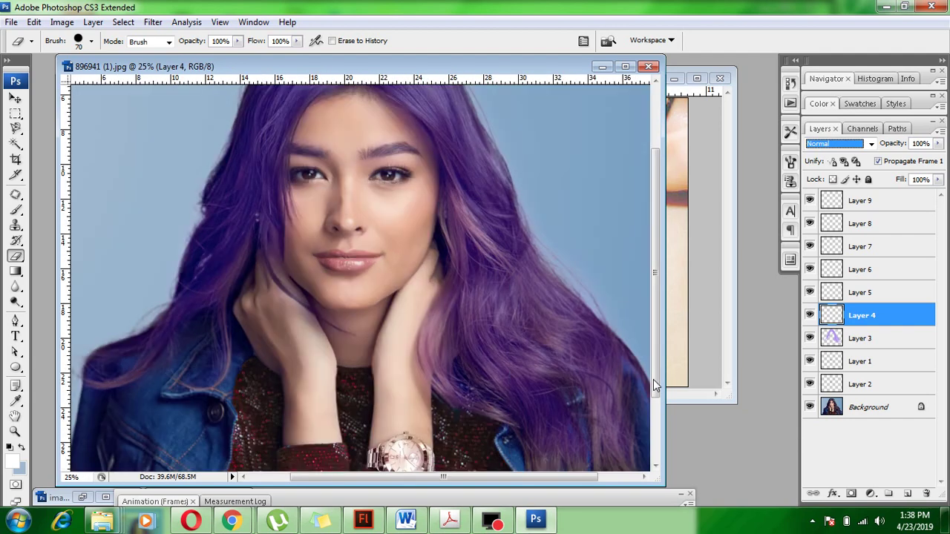
key("ctrl+plus")
key("ctrl+plus")
key("ctrl+plus")
key("ctrl+plus")
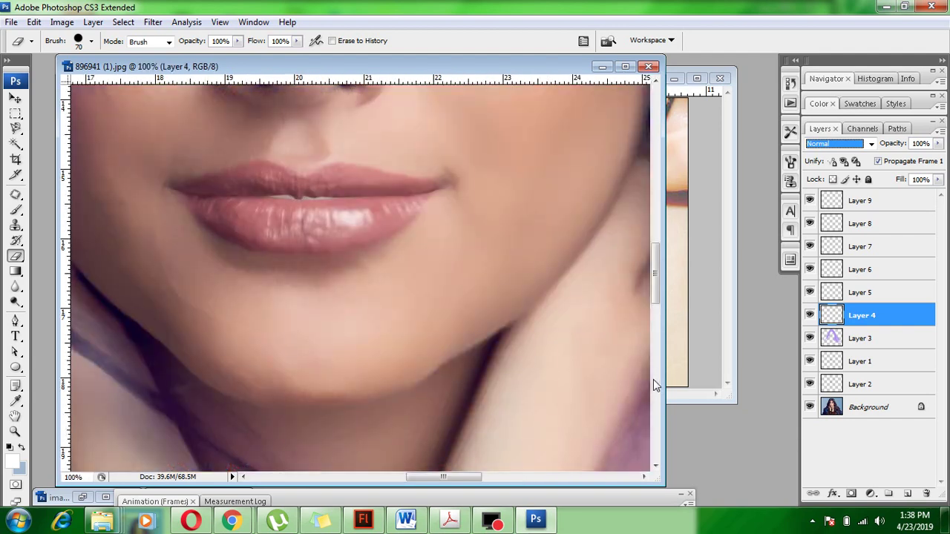
left_click(16, 212)
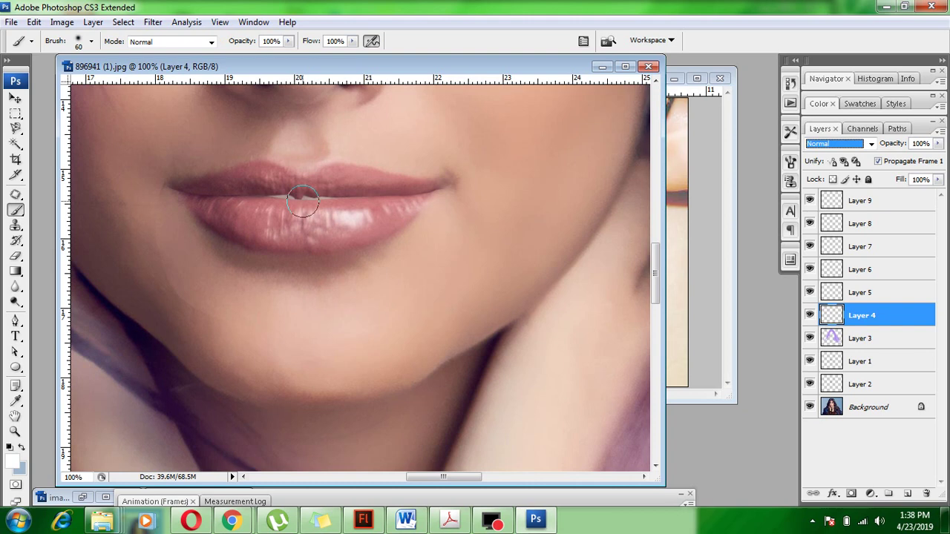
left_click(11, 459)
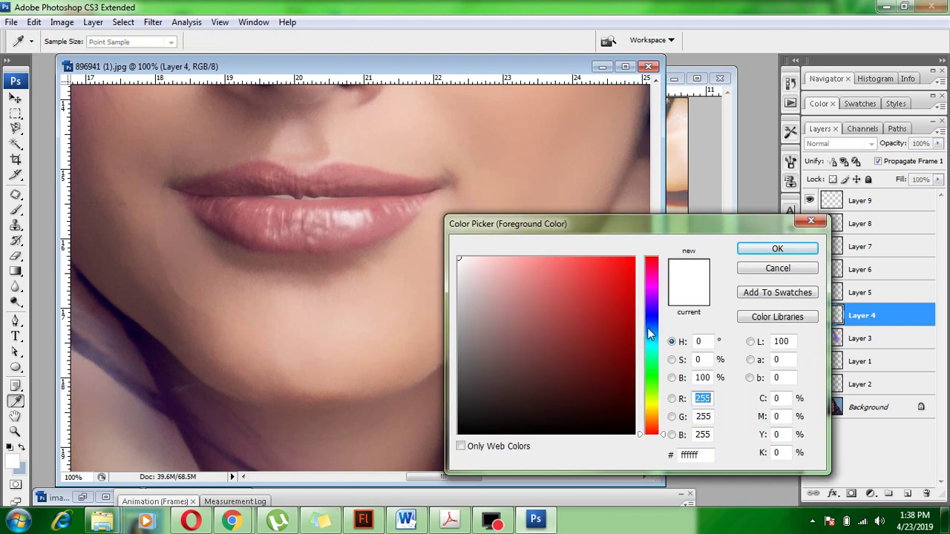
left_click(647, 319)
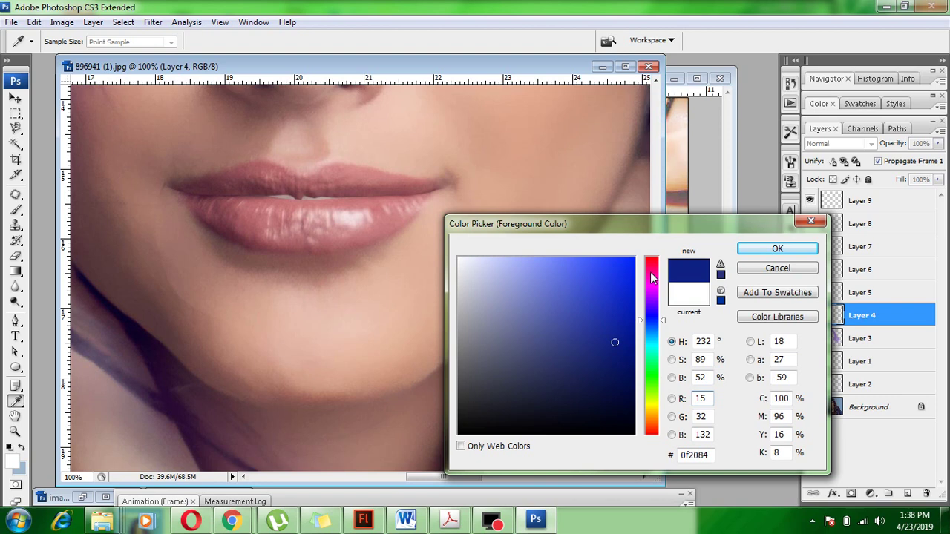
left_click(650, 265)
left_click(629, 327)
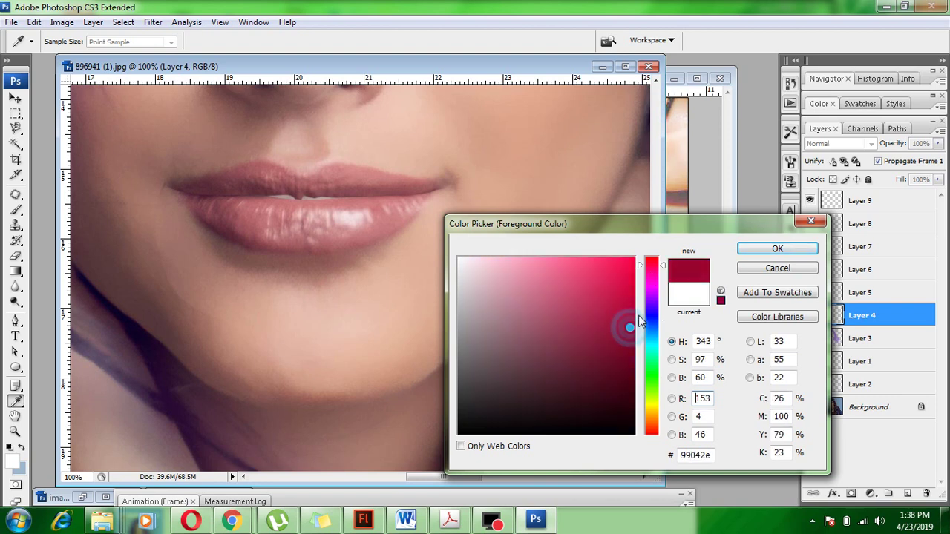
key("Return")
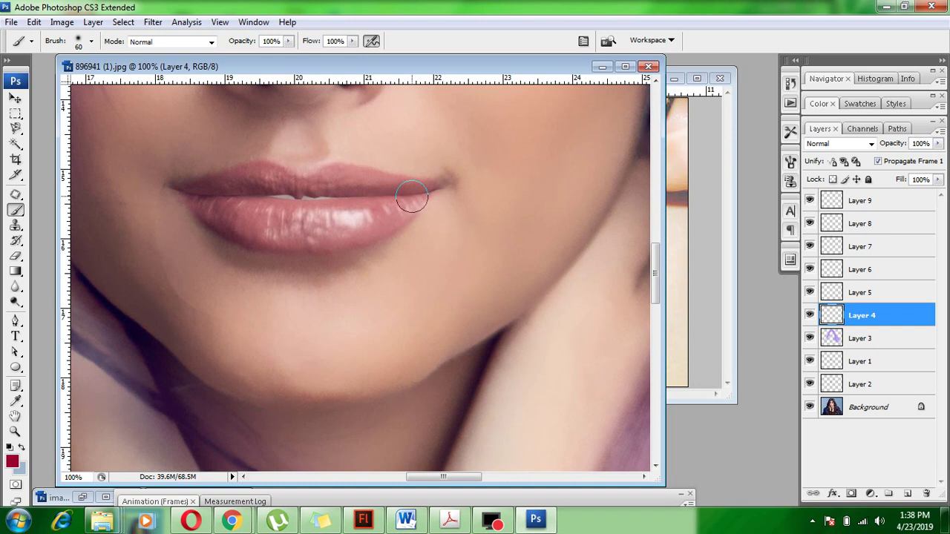
Reduce the brush size to 40 and paint the lower lip crimson on Layer 4
key("bracketleft")
key("bracketleft")
left_click(199, 195)
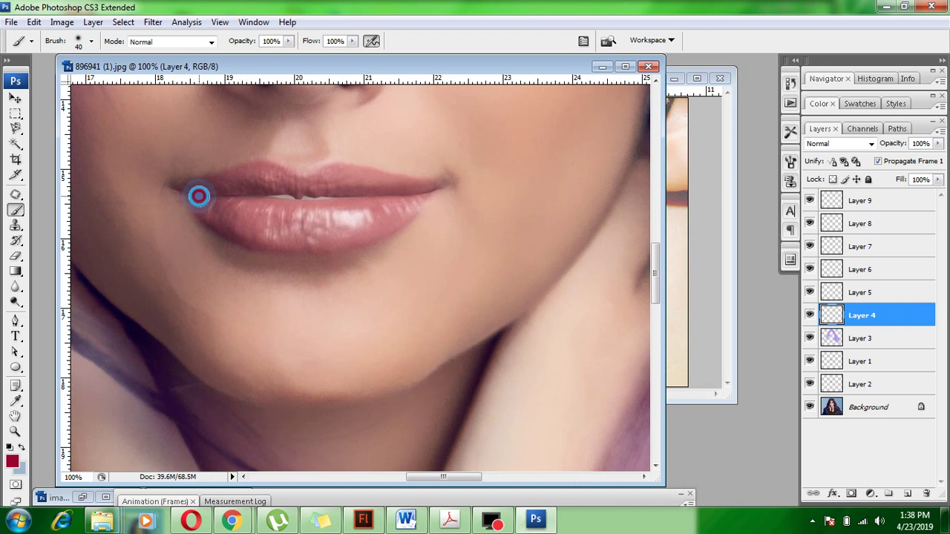
left_click_drag(199, 196, 359, 215)
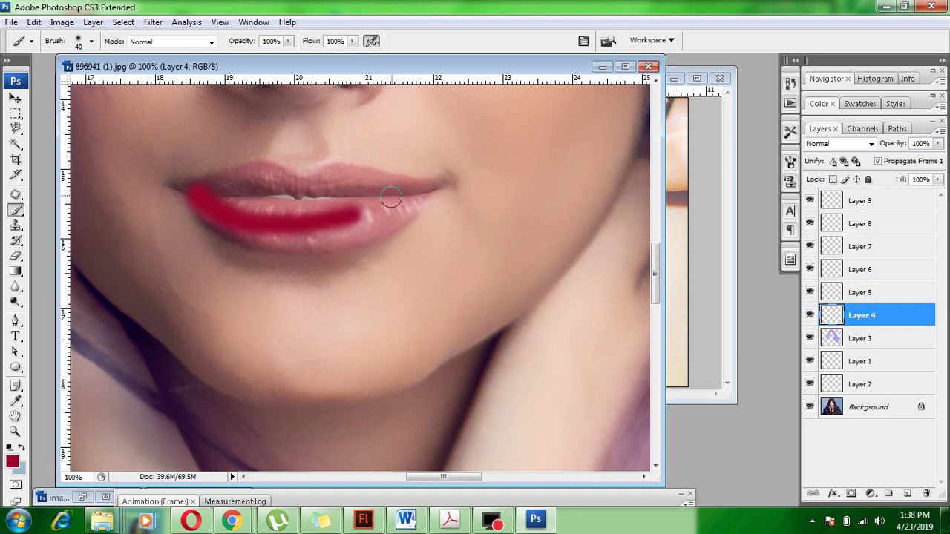
mouse_move(424, 184)
left_mouse_down()
mouse_move(314, 226)
mouse_move(228, 223)
mouse_move(360, 217)
mouse_move(400, 187)
mouse_move(360, 231)
mouse_move(367, 228)
left_mouse_up()
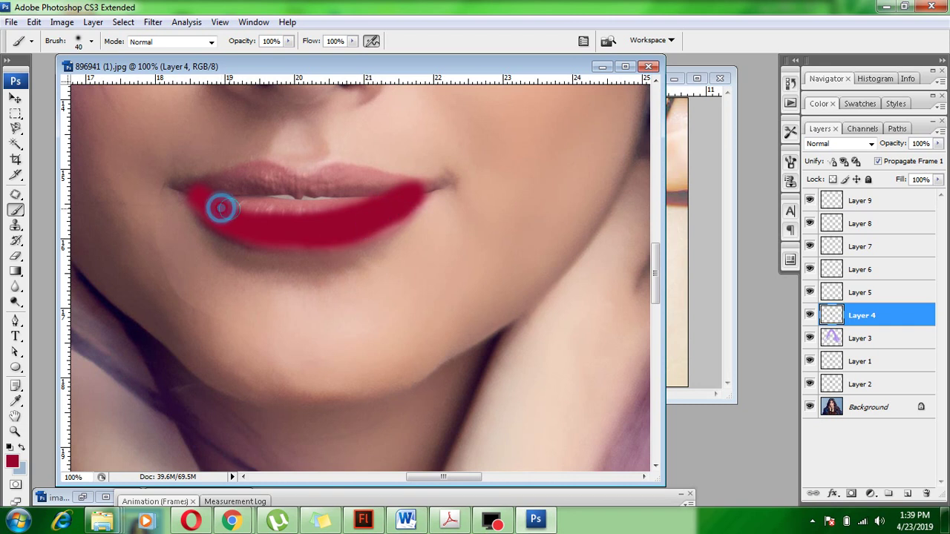
mouse_move(220, 206)
left_mouse_down()
mouse_move(322, 214)
mouse_move(234, 209)
left_mouse_up()
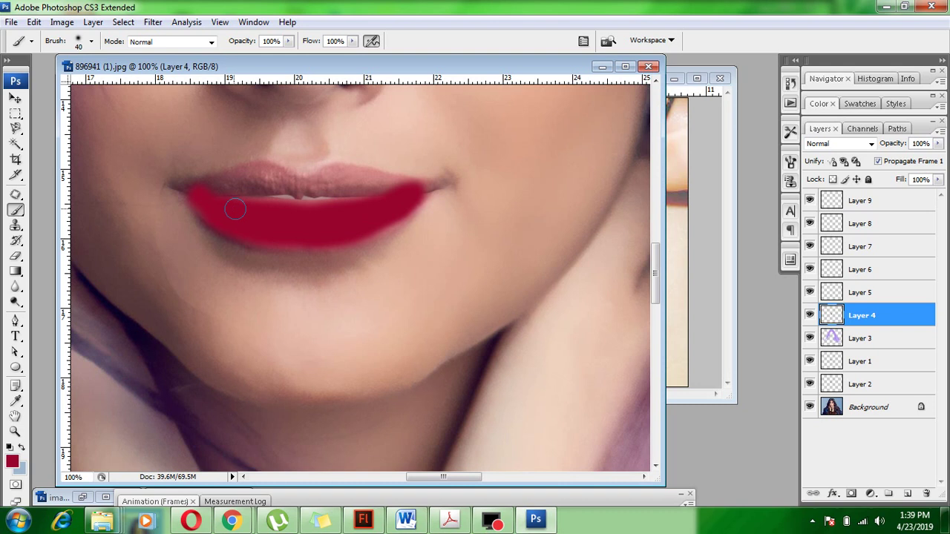
Try to paint the left half of the upper lip with the size 40 brush and undo the strokes
mouse_move(279, 185)
left_mouse_down()
mouse_move(265, 176)
mouse_move(190, 195)
left_mouse_up()
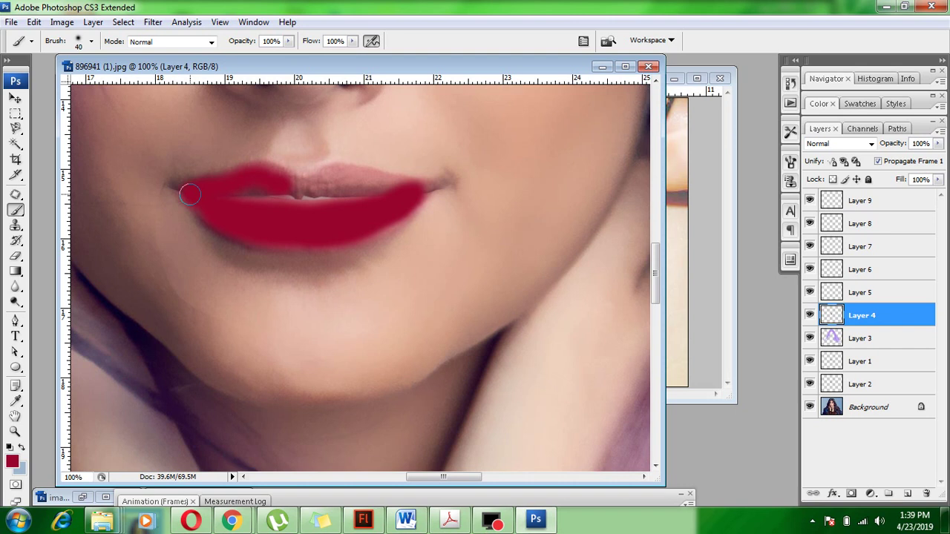
left_click_drag(190, 194, 226, 214)
key("ctrl+alt+z")
key("ctrl+alt+z")
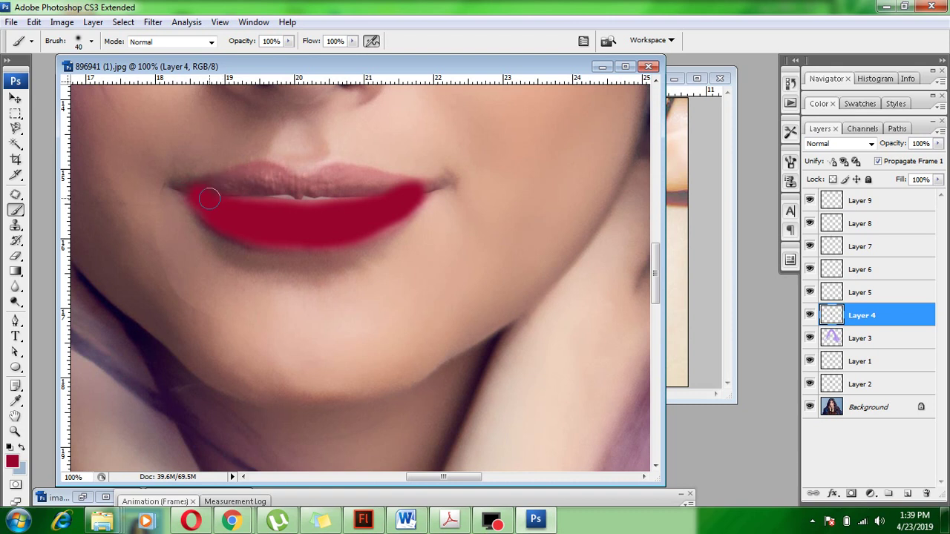
Reduce the brush size to 30 and paint the whole upper lip crimson, from both mouth corners to the centre
key("bracketleft")
mouse_move(193, 202)
left_mouse_down()
mouse_move(246, 178)
mouse_move(262, 175)
mouse_move(243, 183)
mouse_move(262, 186)
left_mouse_up()
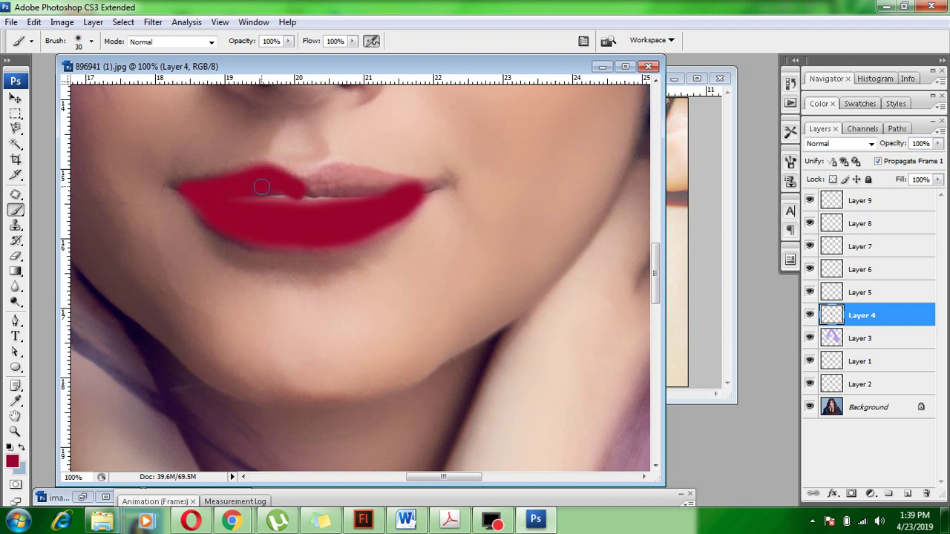
mouse_move(423, 186)
left_mouse_down()
mouse_move(333, 175)
mouse_move(382, 189)
left_mouse_up()
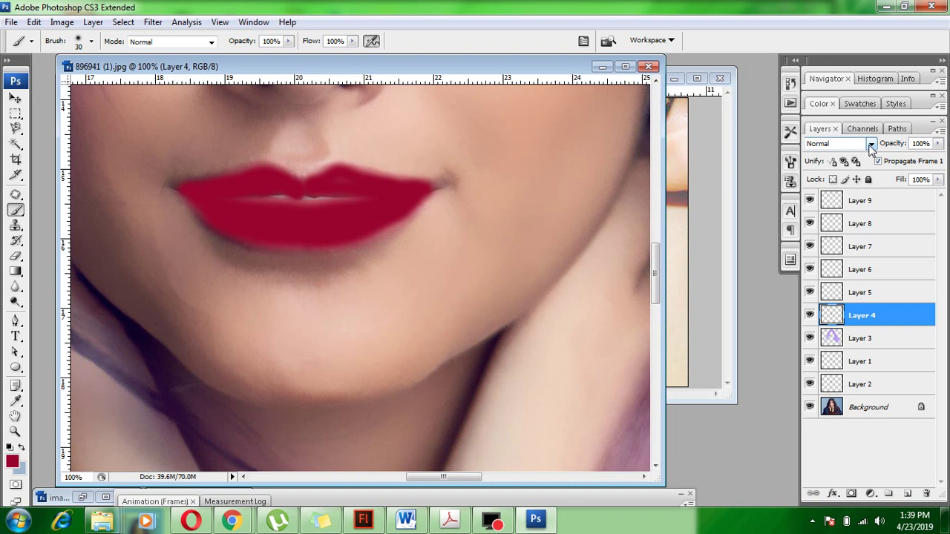
Soften the lip paint with a 5.1-pixel Gaussian Blur and set Layer 4's blending mode to Soft Light
left_click(156, 23)
mouse_move(223, 162)
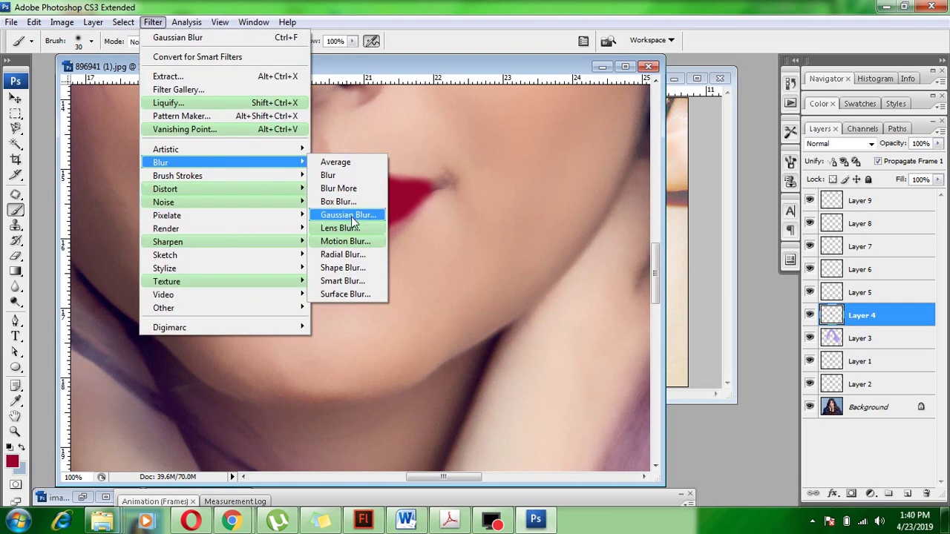
left_click(351, 217)
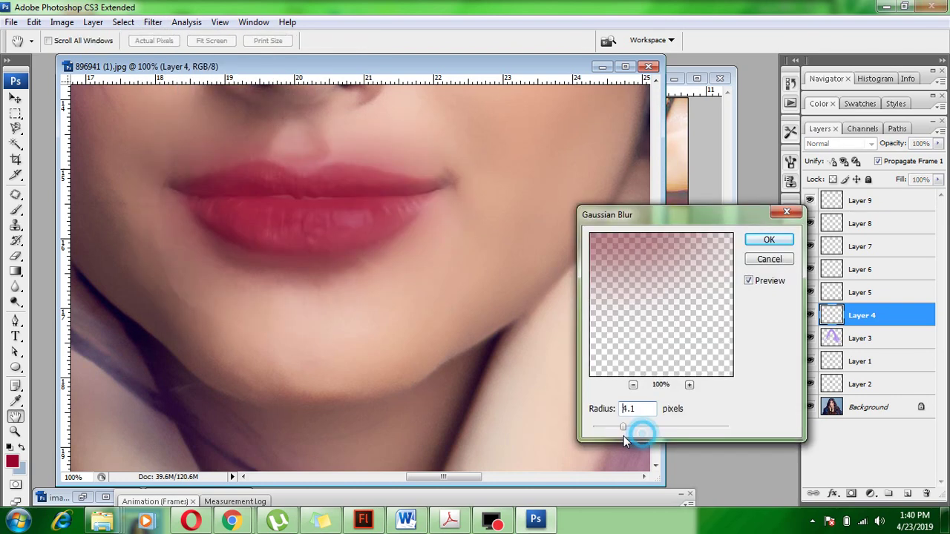
left_click_drag(623, 435, 629, 436)
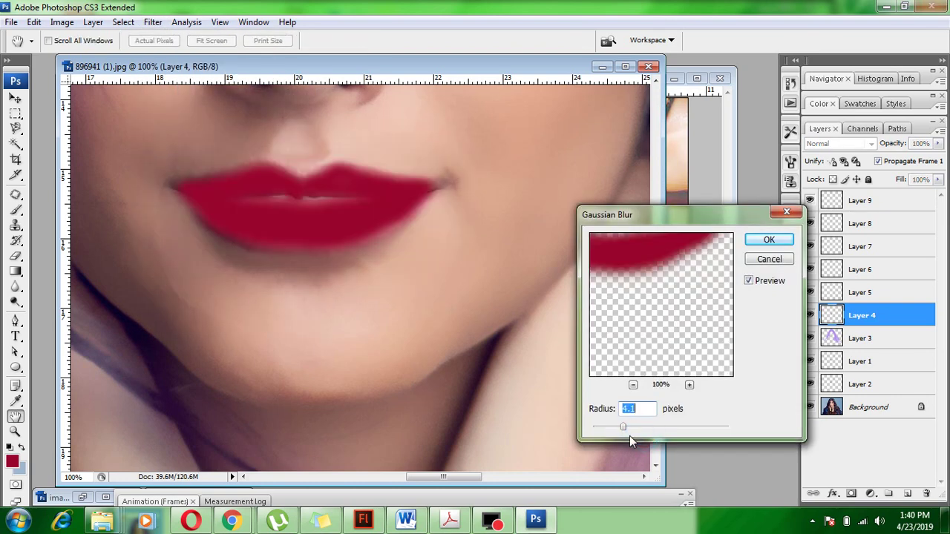
left_click(631, 428)
left_click(769, 239)
left_click(841, 143)
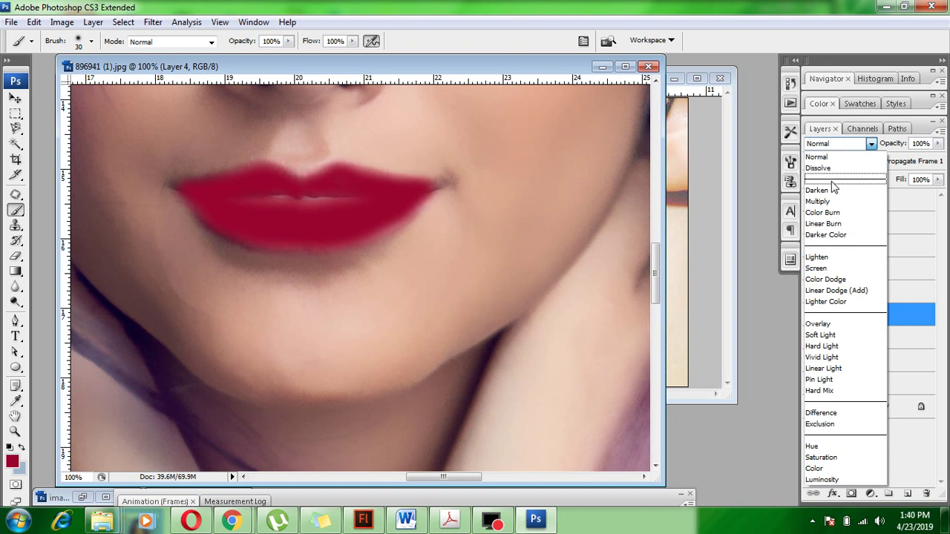
left_click(833, 336)
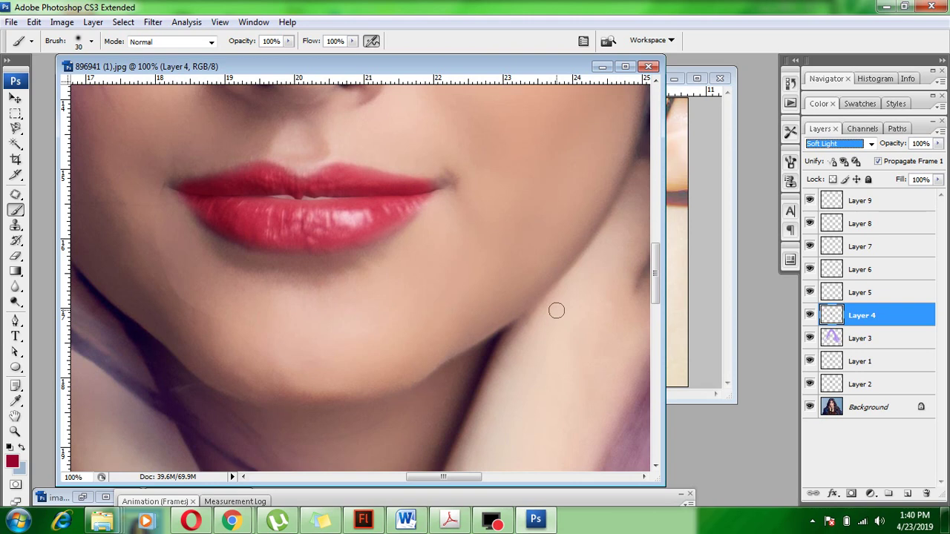
On Layer 5, paint a small crimson dot on the right-hand cheek with the size 30 brush
key("ctrl+minus")
key("ctrl+minus")
key("ctrl+minus")
key("ctrl+minus")
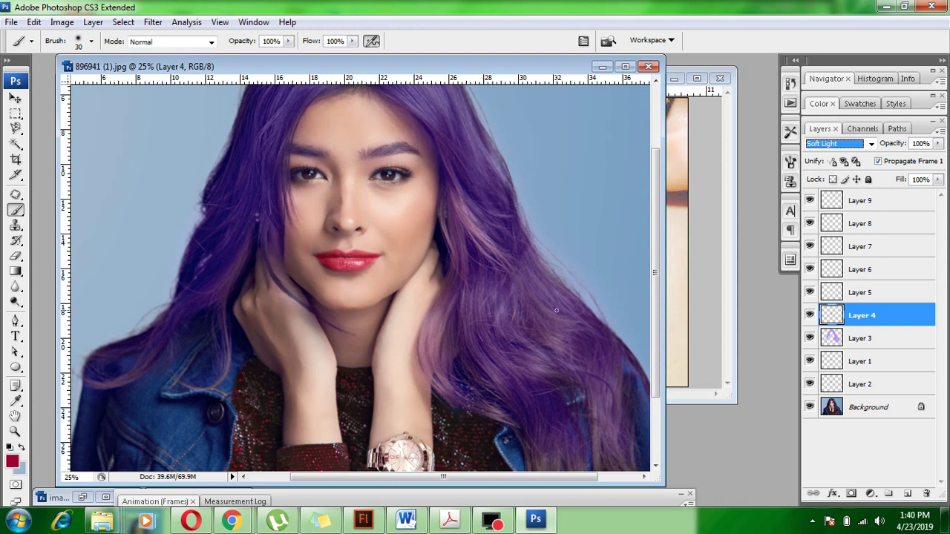
left_click(843, 292)
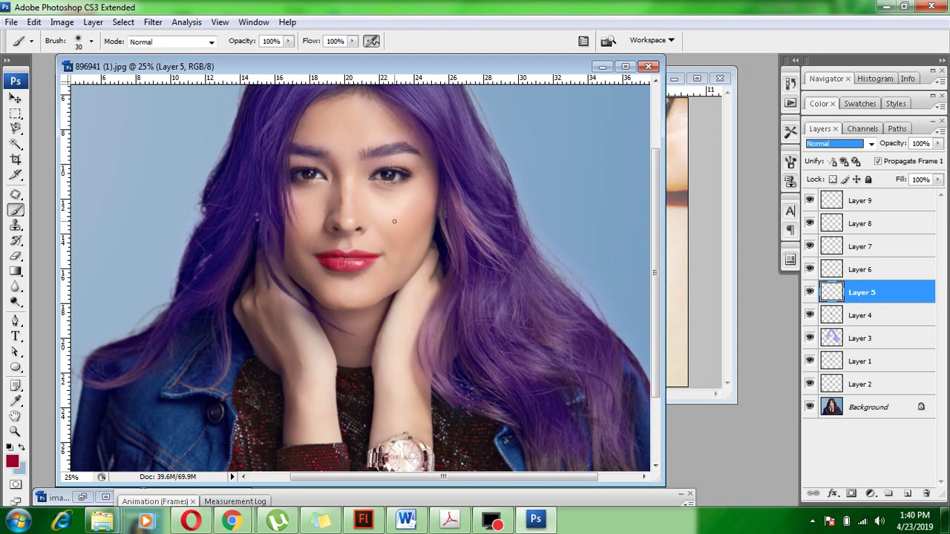
left_click(394, 221)
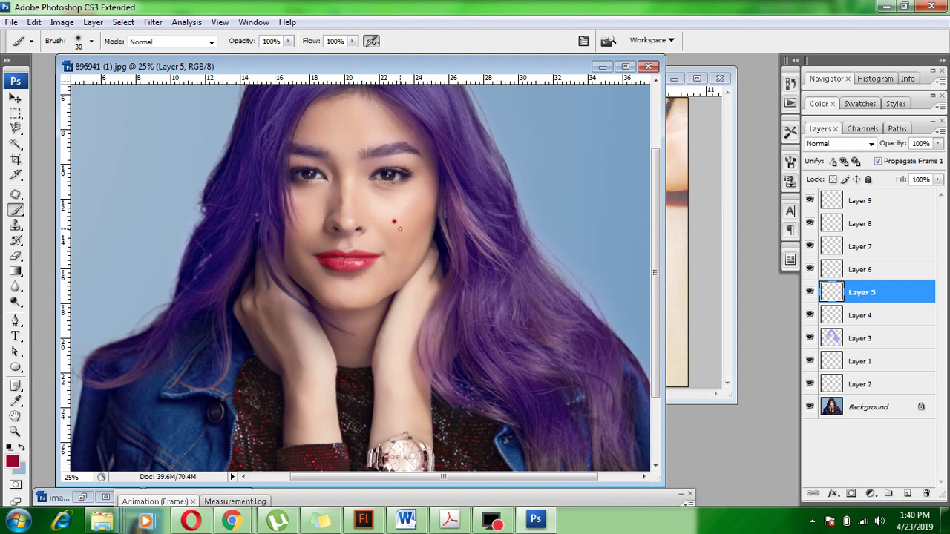
Enlarge the brush to 175 and paint one round crimson blush spot on each cheek
key("bracketright")
key("bracketright")
key("bracketright")
key("bracketright")
key("bracketright")
key("bracketright")
key("bracketright")
key("bracketright")
key("bracketright")
key("bracketright")
key("bracketright")
key("bracketleft")
left_click(401, 221)
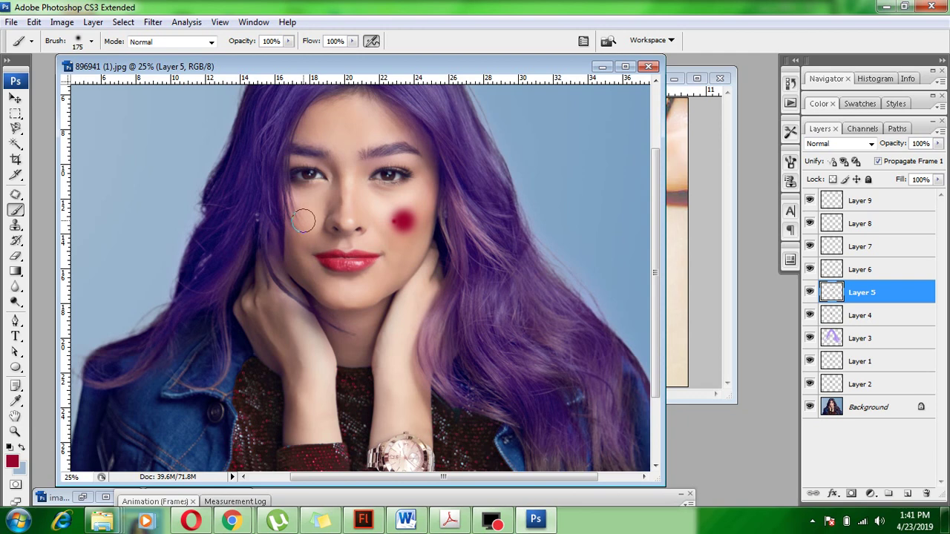
left_click(303, 221)
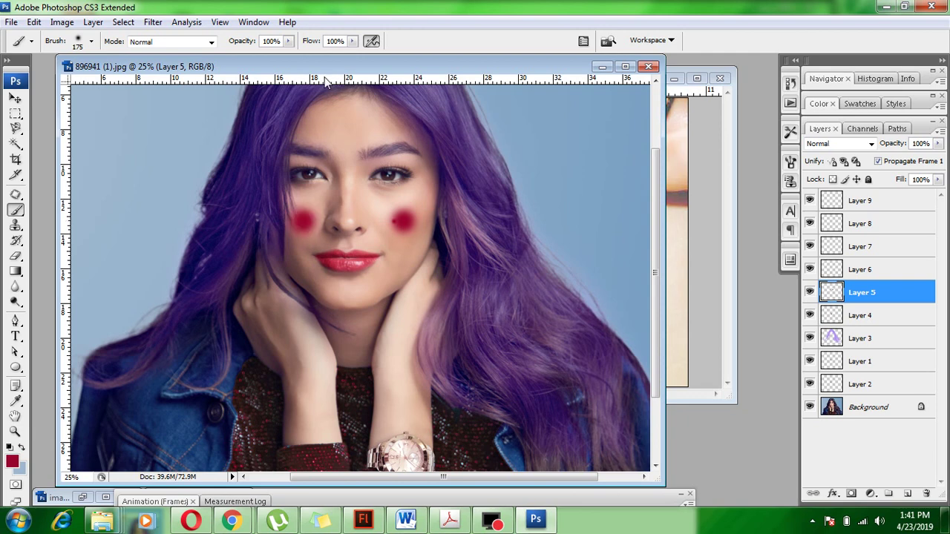
Blur the cheek spots on Layer 5 with a Gaussian Blur radius of 80.5 pixels
left_click(158, 22)
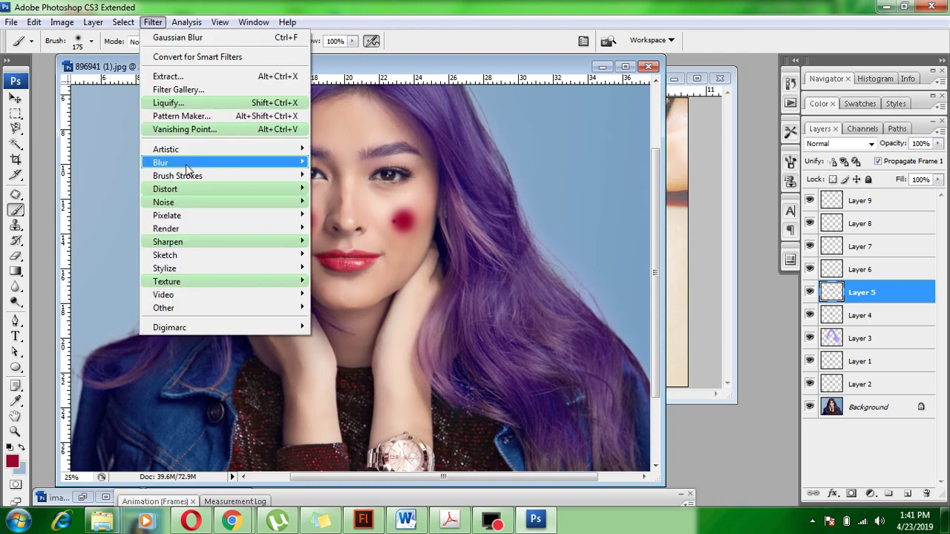
mouse_move(189, 164)
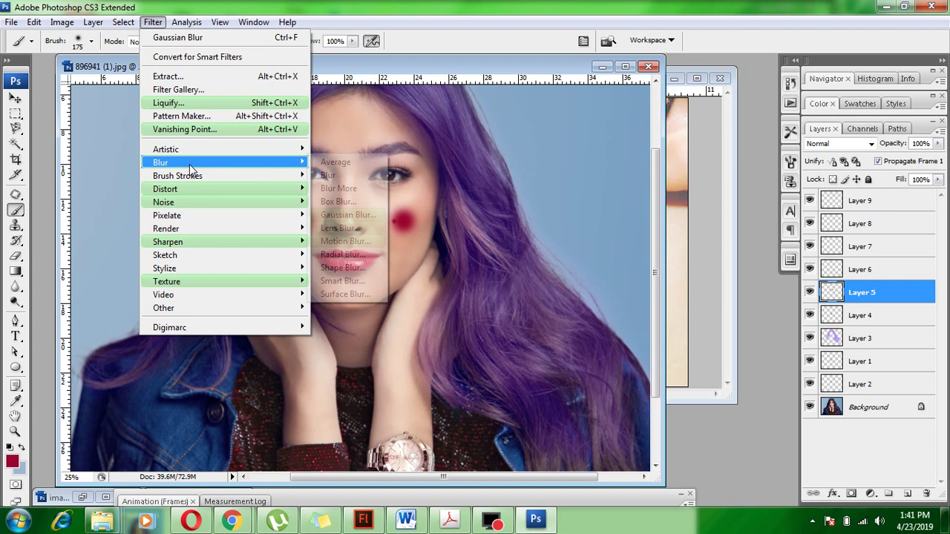
left_click(347, 215)
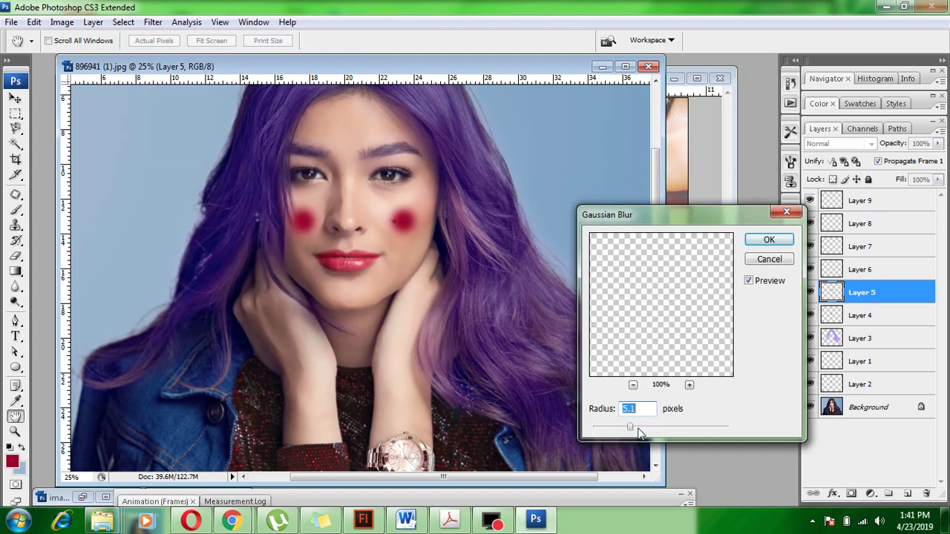
left_click_drag(637, 429, 687, 428)
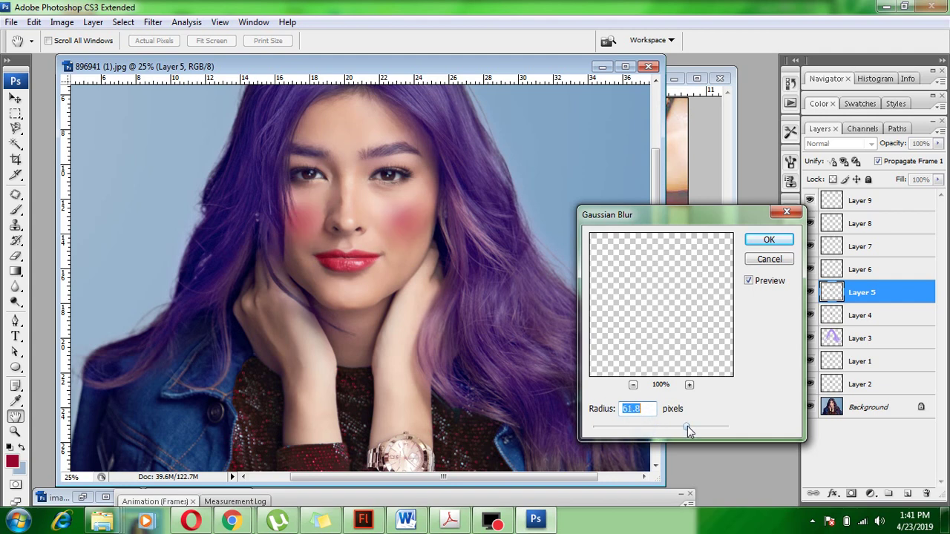
left_click_drag(688, 428, 699, 427)
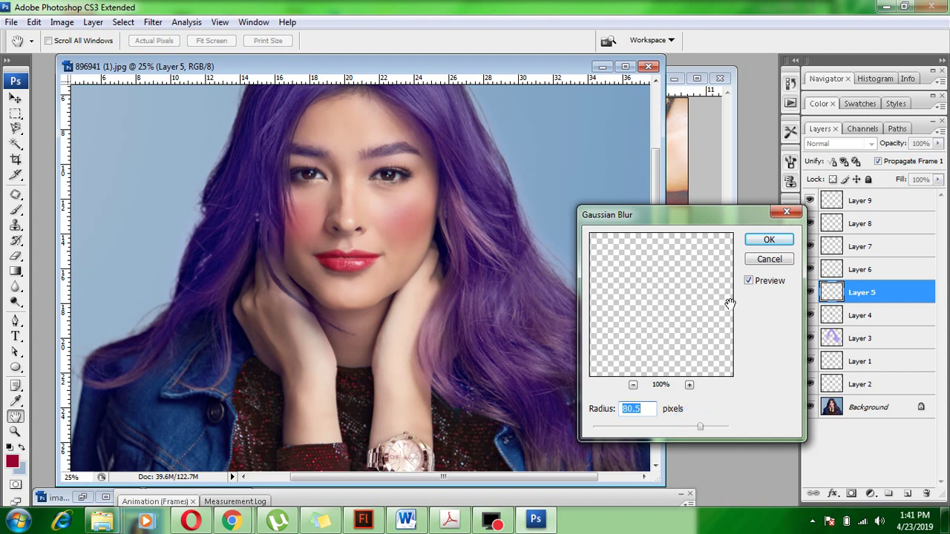
key("Return")
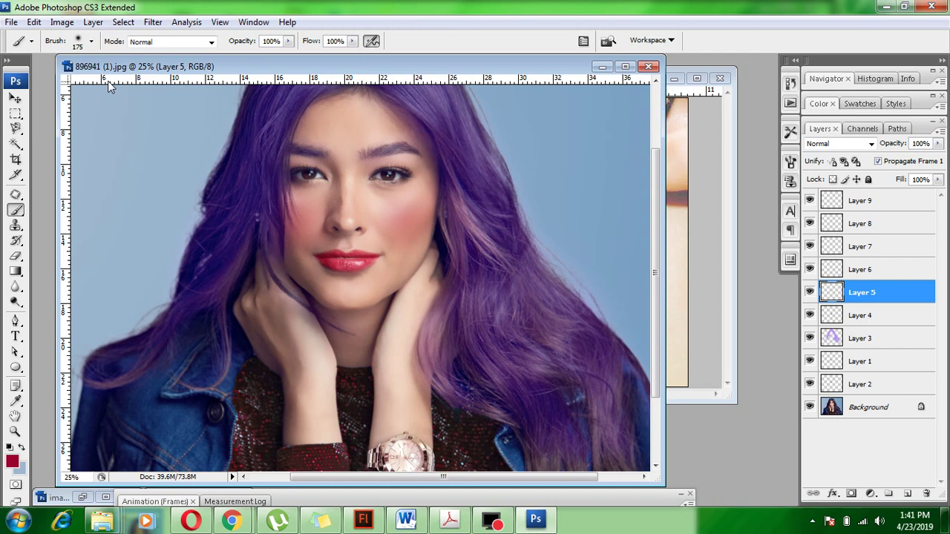
Colorize the cheek blush on Layer 5 with Hue/Saturation, trying several hues and raising the saturation to 91
key("ctrl+u")
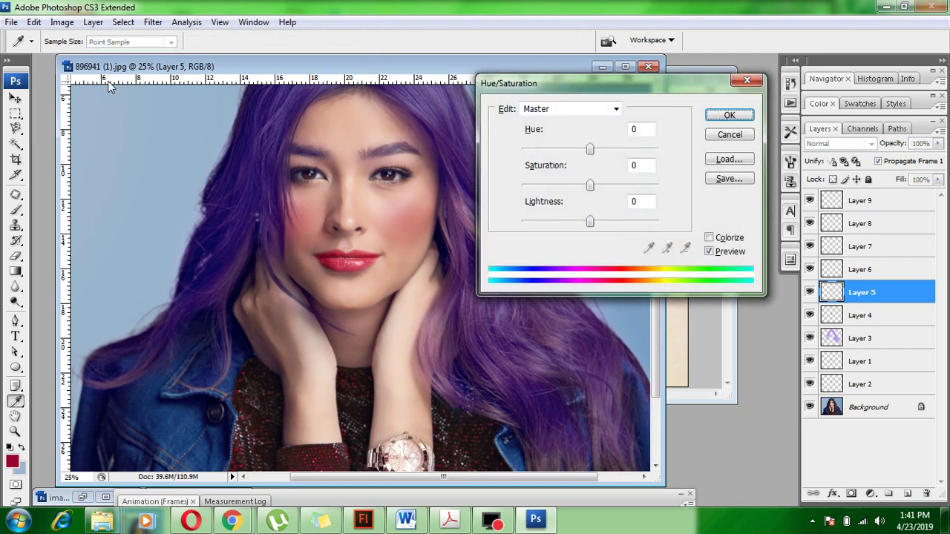
left_click(709, 238)
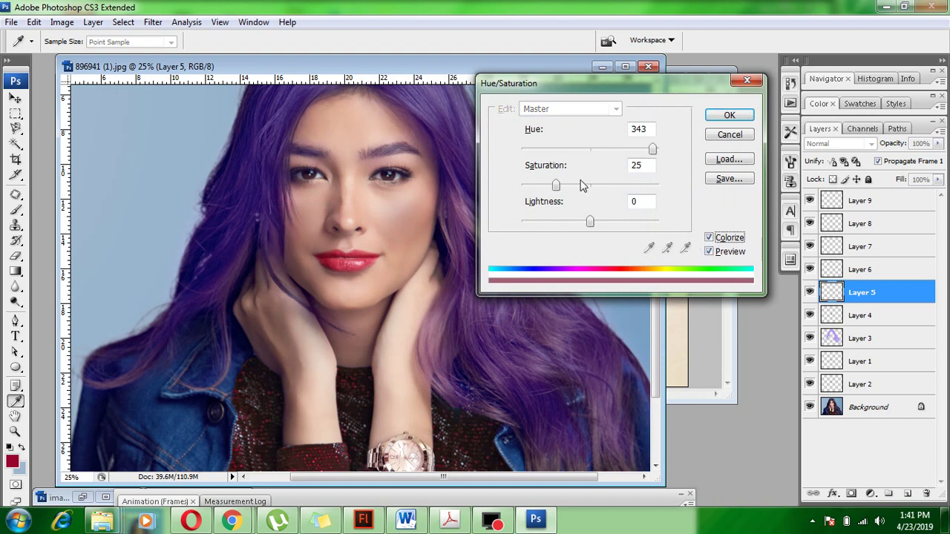
left_click(522, 149)
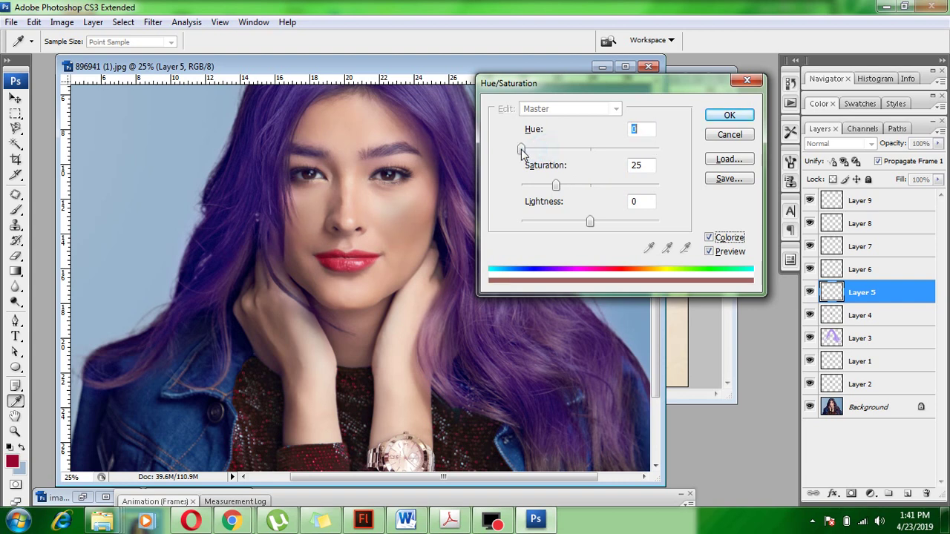
left_click_drag(521, 149, 531, 149)
left_click_drag(556, 185, 611, 184)
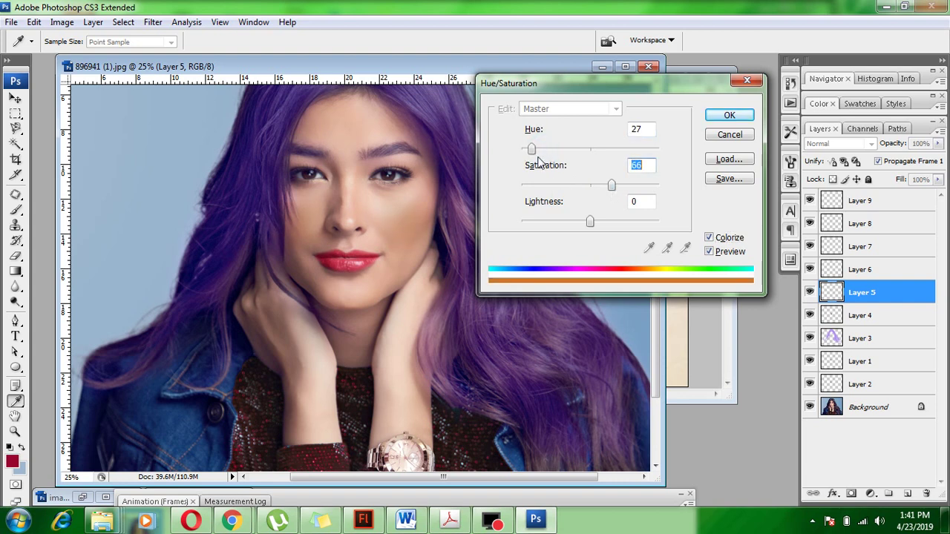
left_click_drag(532, 149, 666, 168)
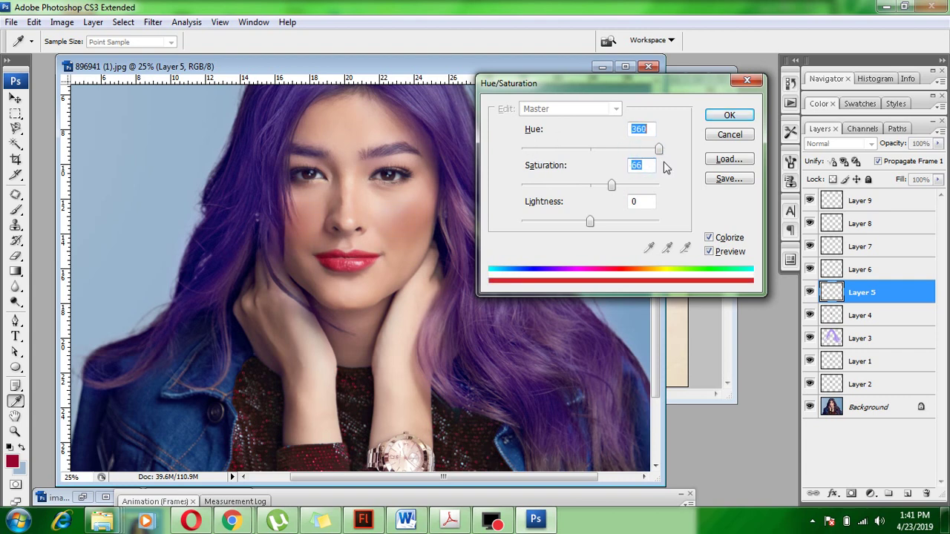
left_click_drag(666, 167, 621, 156)
left_click_drag(591, 221, 600, 222)
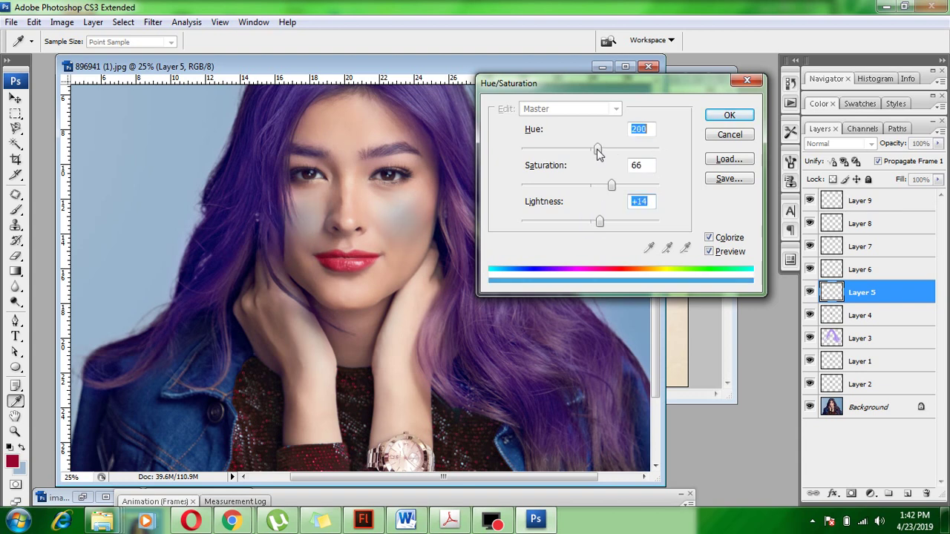
left_click_drag(613, 149, 521, 149)
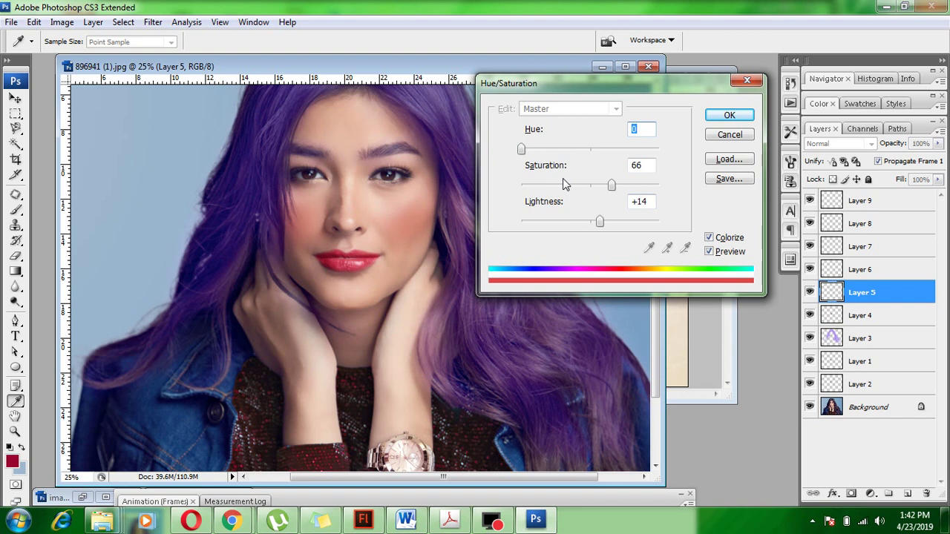
left_click(646, 185)
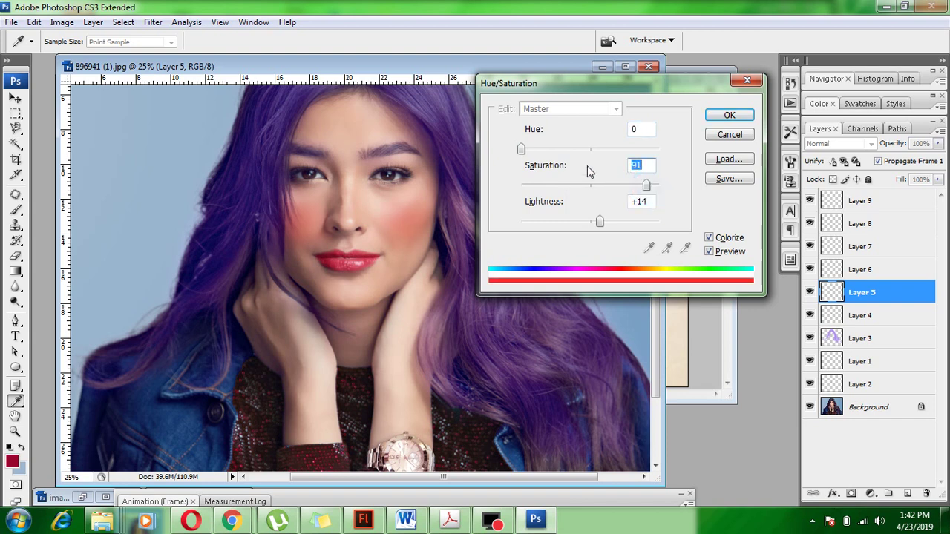
Shift the colorized blush to a light pink with hue 316 and lightness +53, and apply the adjustment
left_click(520, 152)
left_click_drag(520, 162, 642, 164)
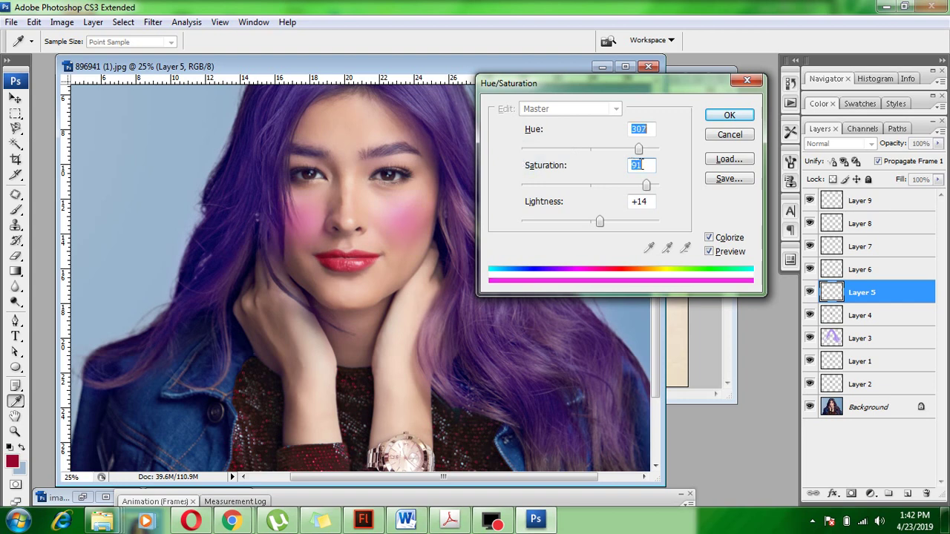
left_click_drag(599, 221, 627, 216)
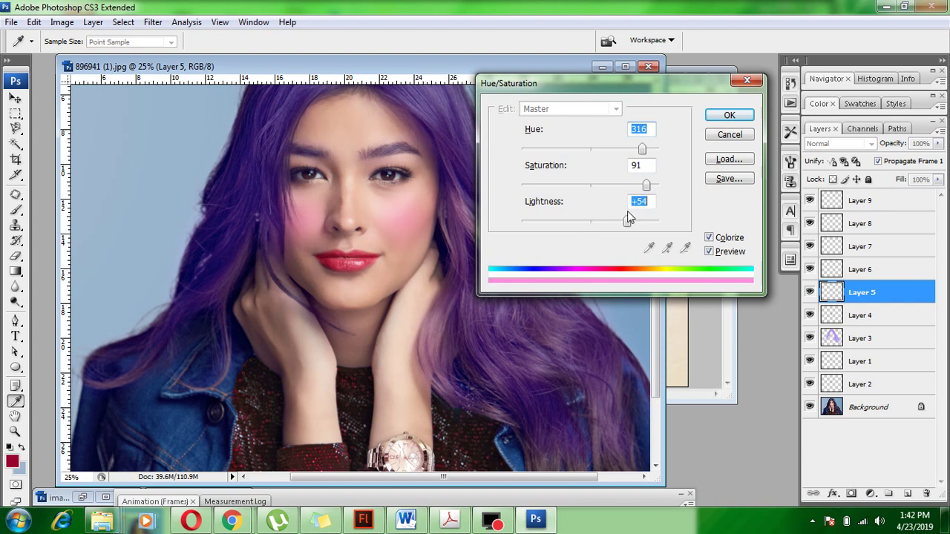
left_click_drag(627, 216, 624, 218)
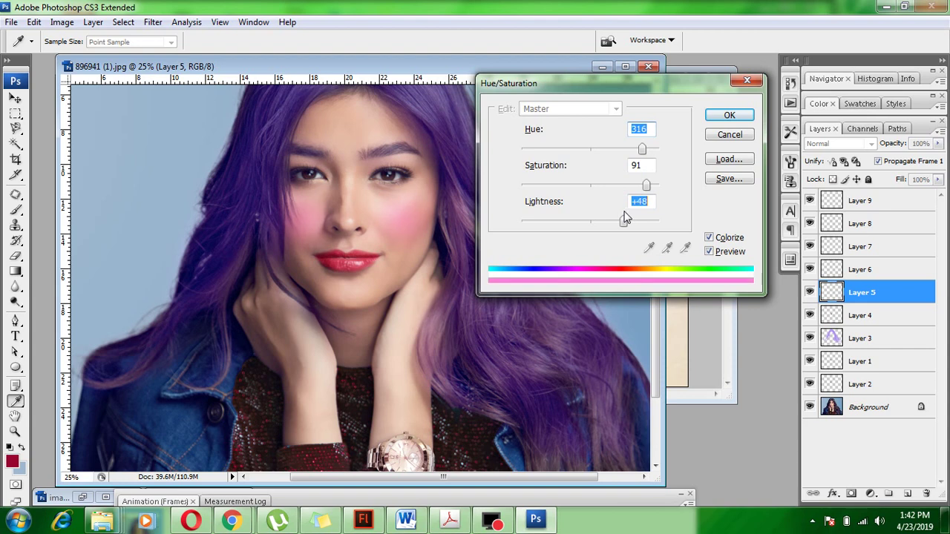
left_click_drag(624, 217, 628, 219)
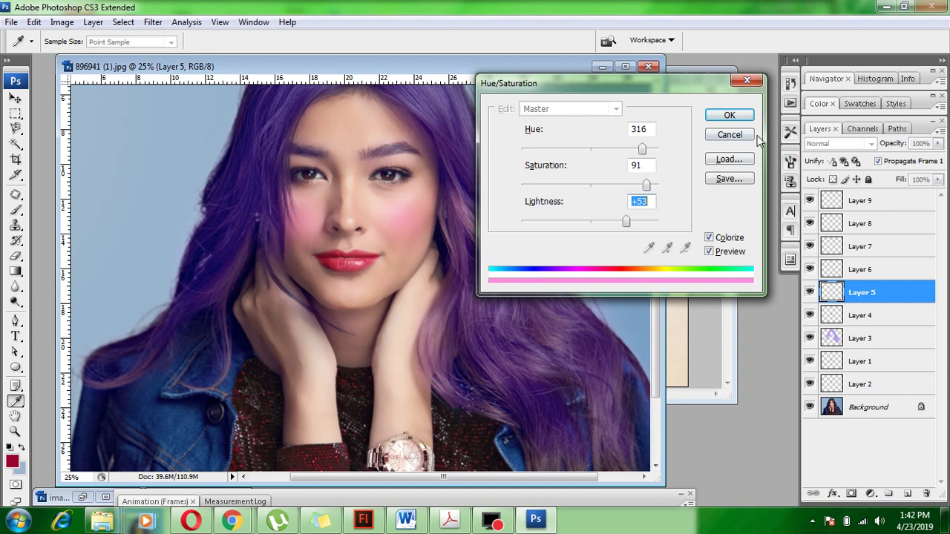
key("Return")
key("b")
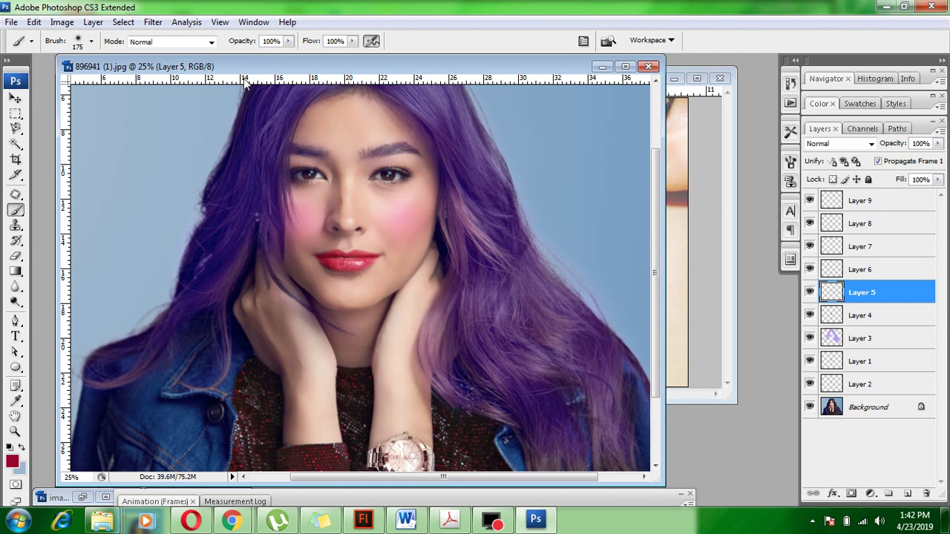
Soften the pink cheek blush on Layer 5 with another Gaussian Blur, using a radius of about 86 pixels
left_click(153, 22)
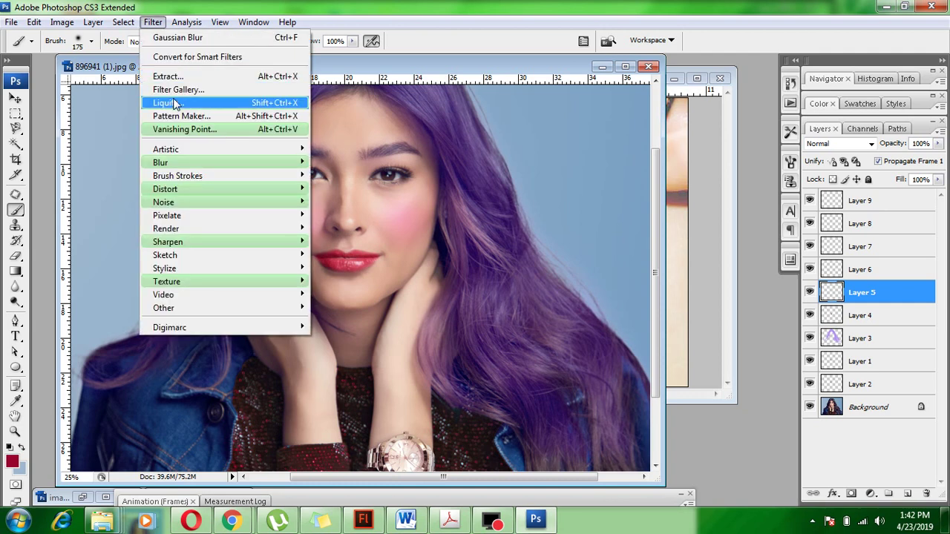
mouse_move(223, 163)
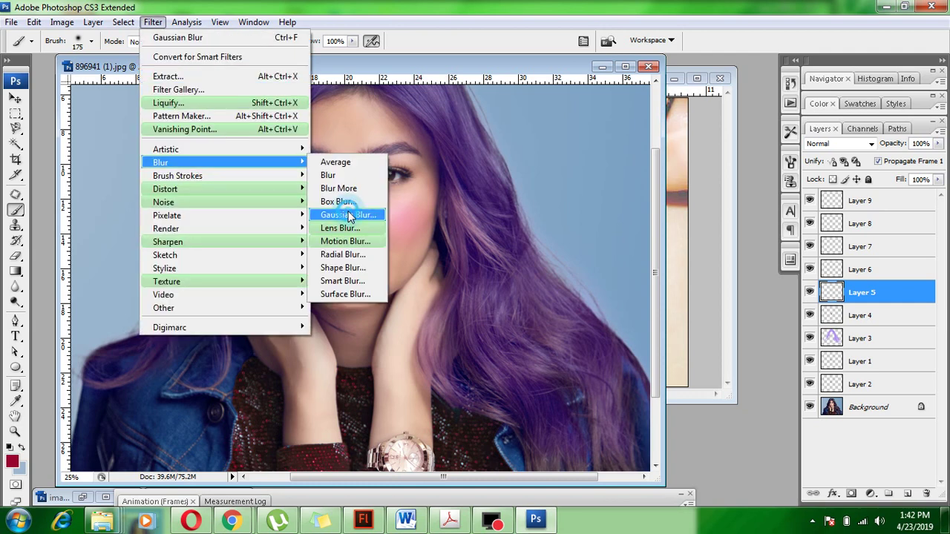
left_click(347, 212)
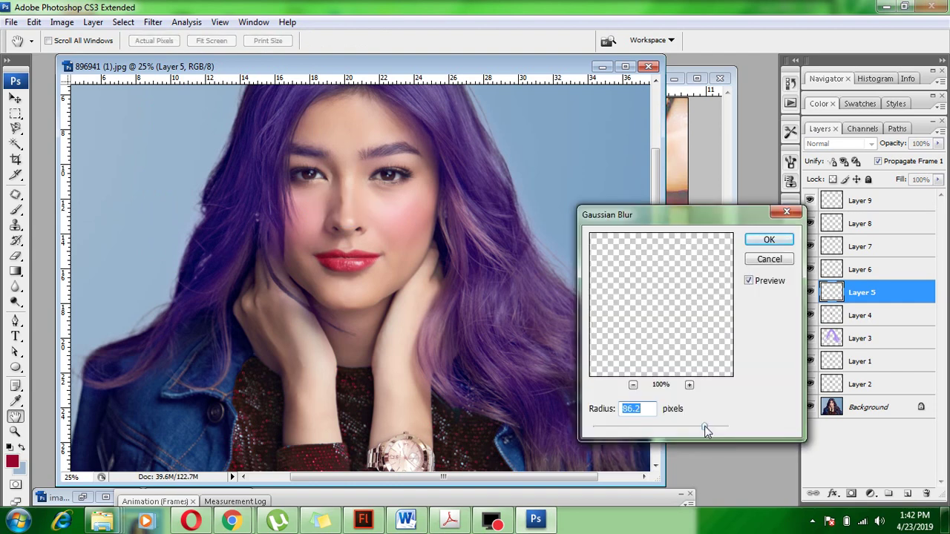
left_click_drag(706, 430, 708, 430)
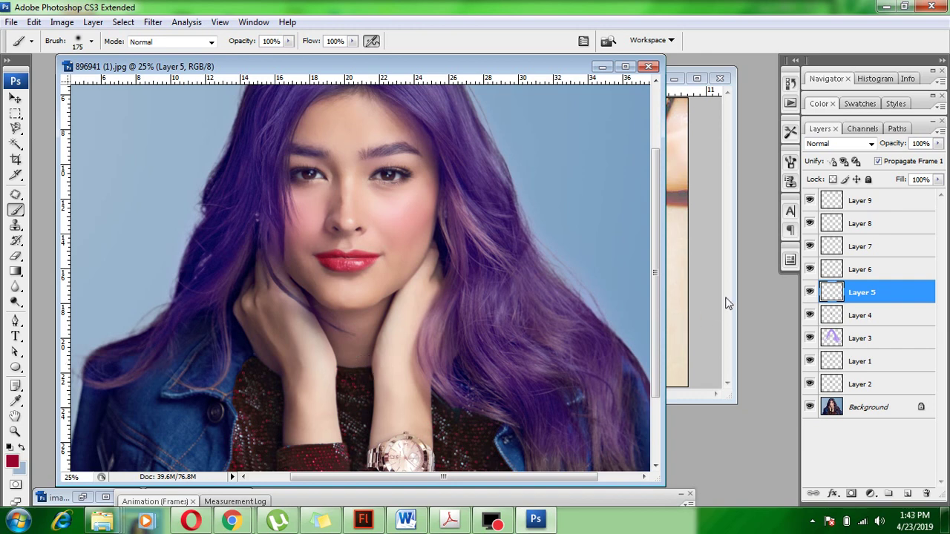
Make Layer 6 the active layer and reduce the brush size to 50 for work around the eyes
left_click(829, 268)
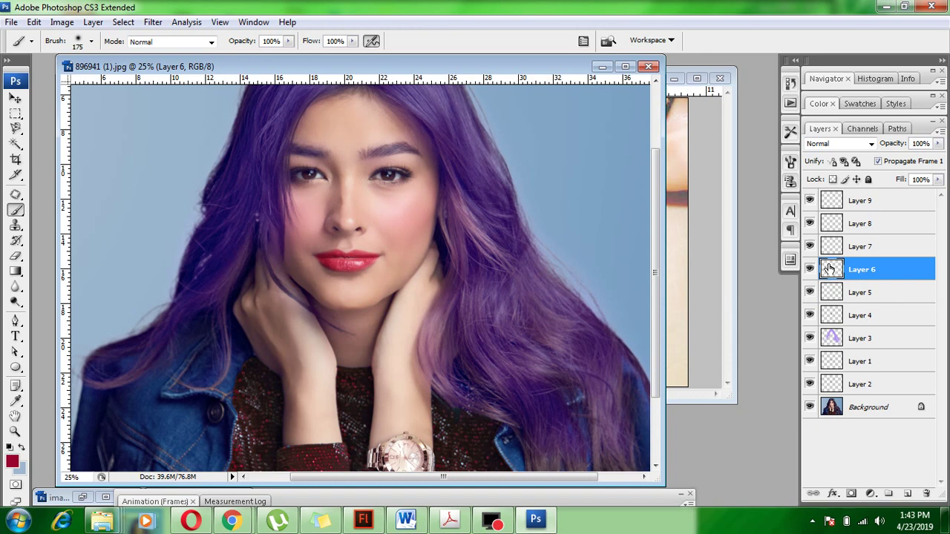
key("ctrl+plus")
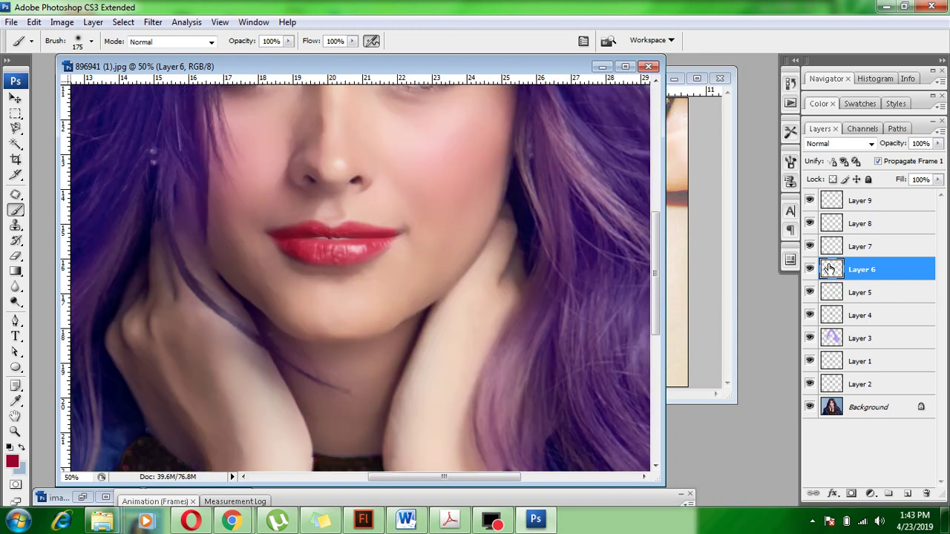
scroll(569, 285, "up", 3)
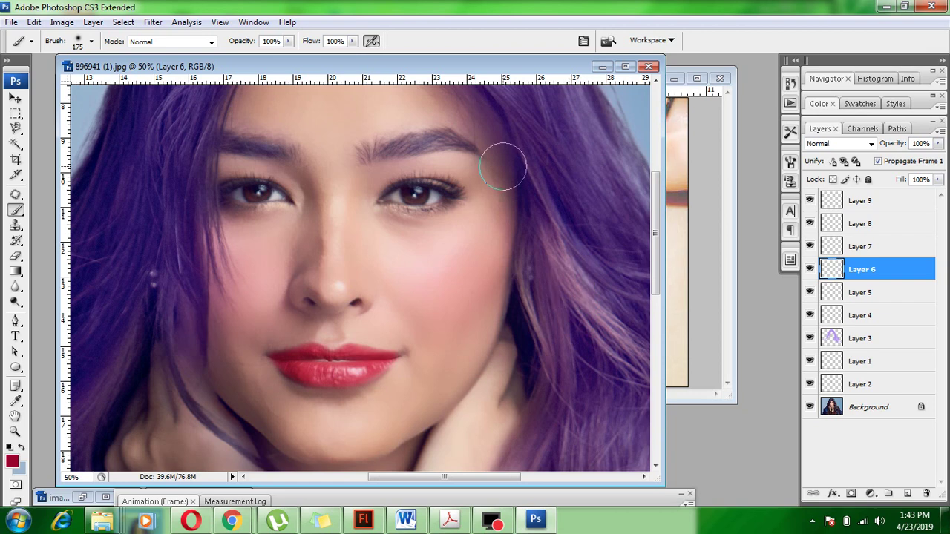
key("bracketleft")
key("bracketleft")
key("bracketleft")
key("bracketleft")
key("bracketleft")
key("bracketleft")
key("bracketleft")
Set the foreground colour to the muted brown 785934 and switch back to the Brush tool
key("i")
left_click(11, 462)
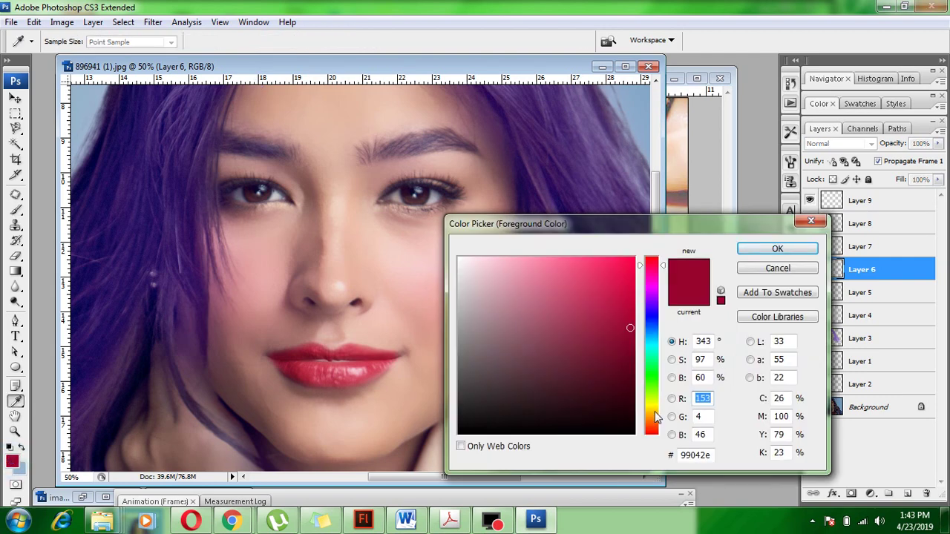
left_click(651, 321)
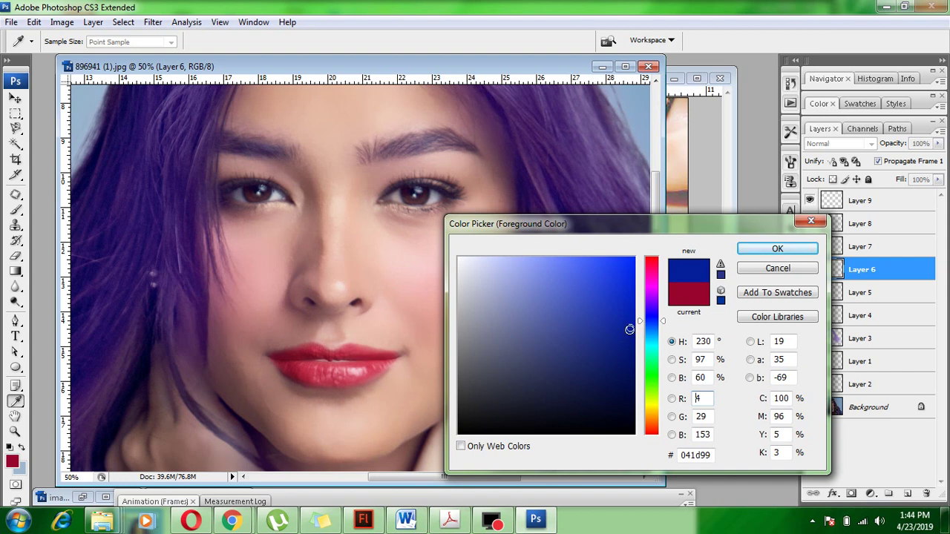
left_click(659, 416)
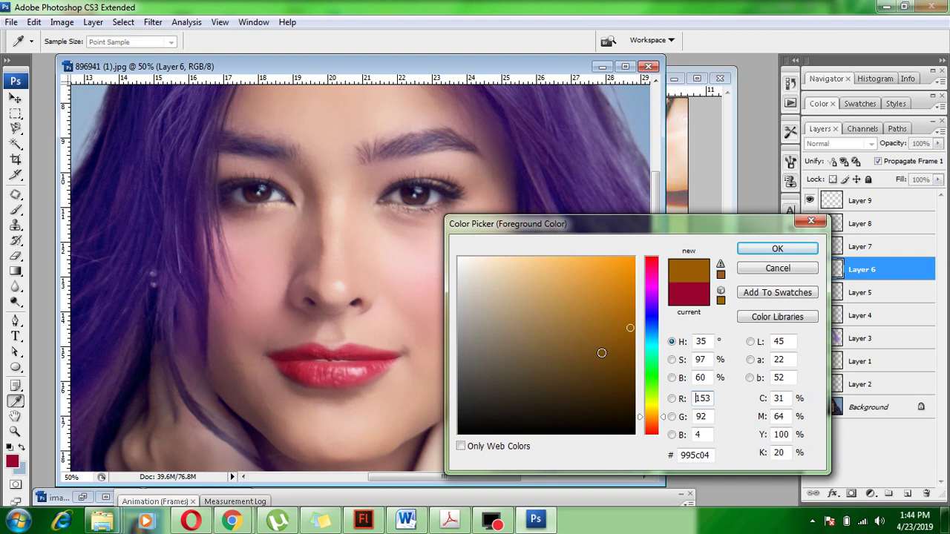
left_click(601, 354)
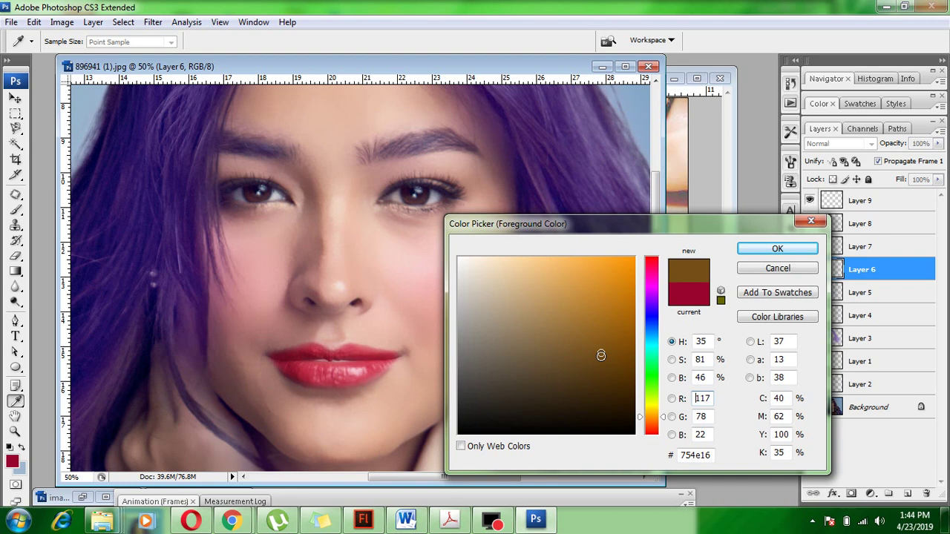
left_click(652, 421)
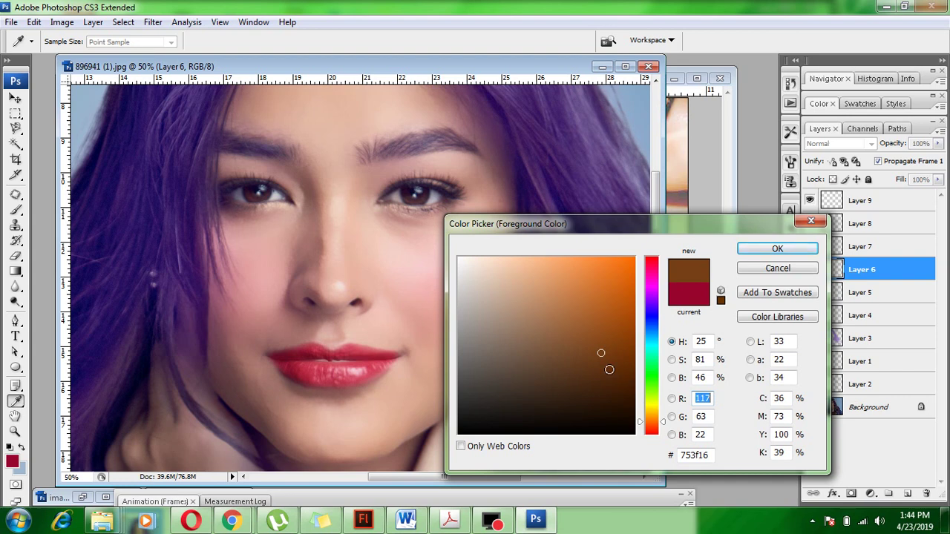
left_click(652, 417)
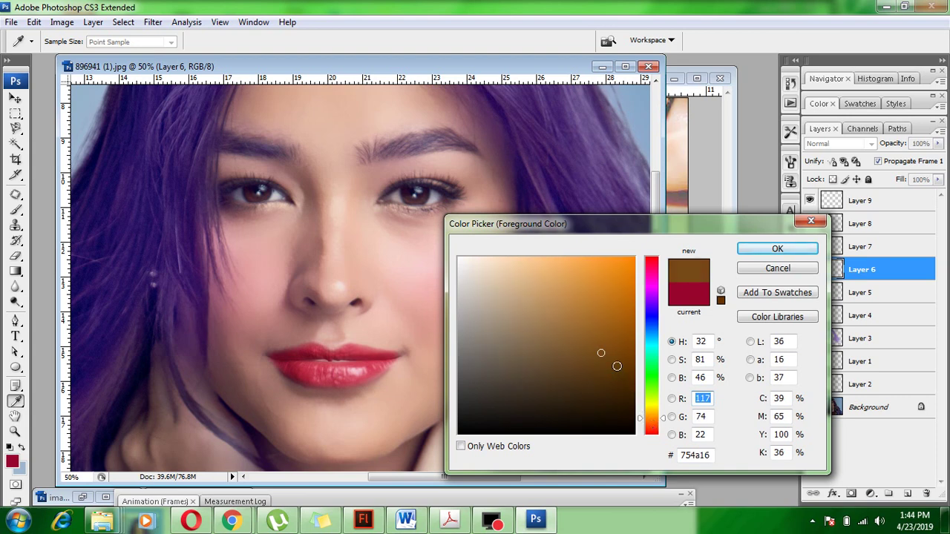
left_click(575, 346)
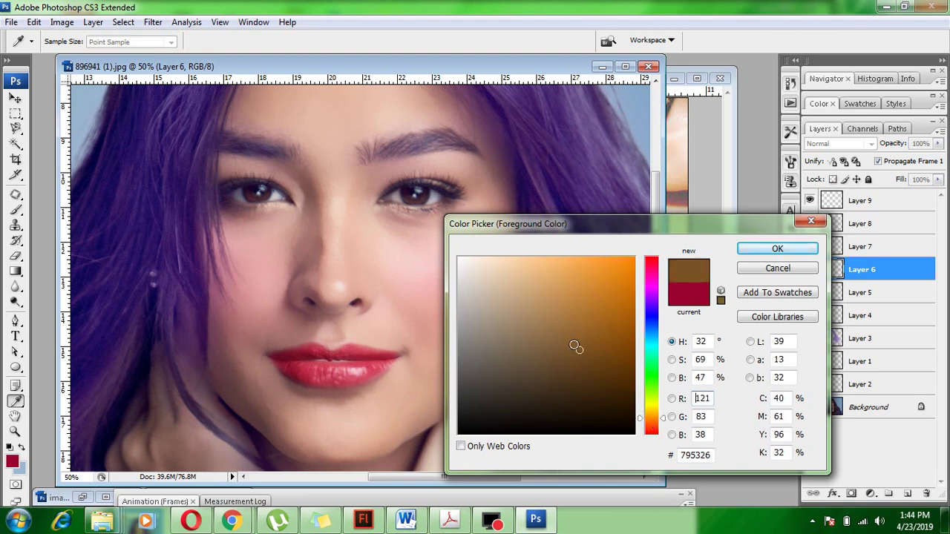
left_click(557, 351)
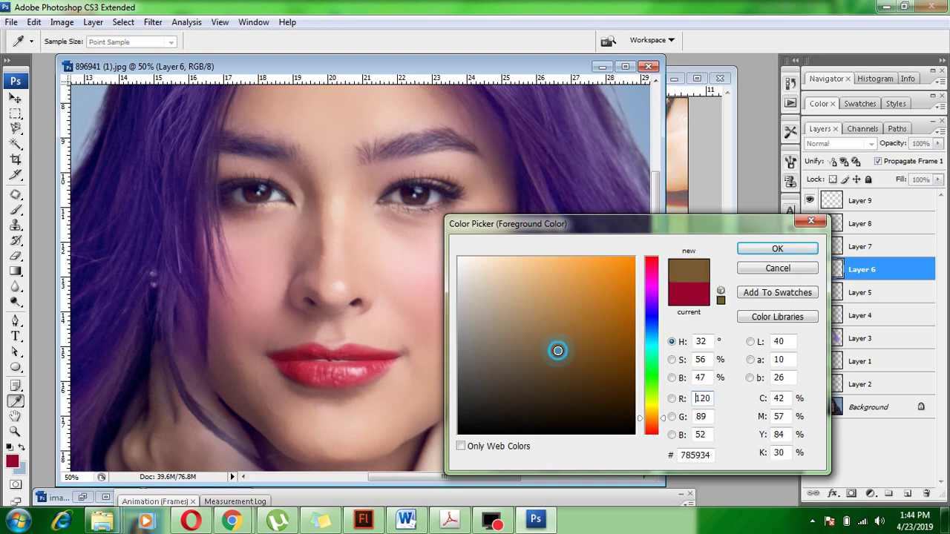
key("Return")
key("b")
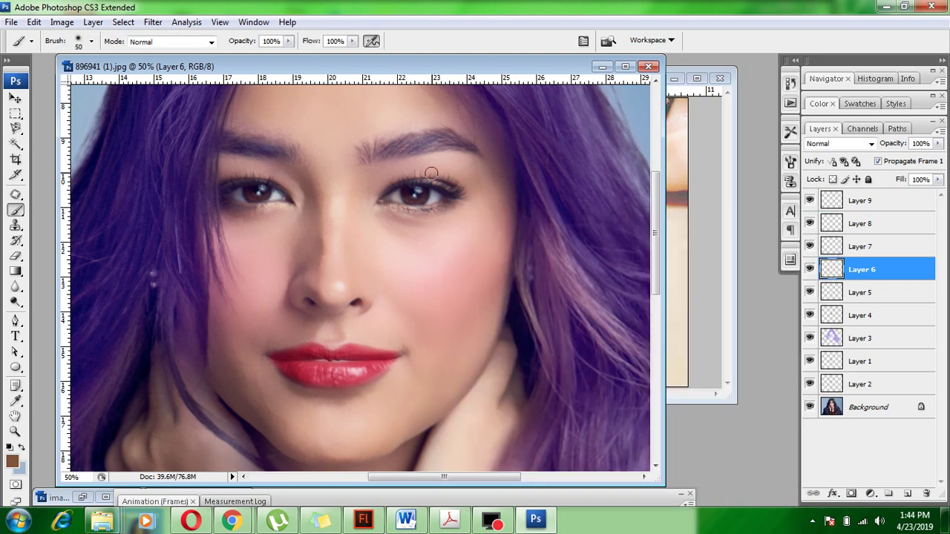
Paint thin brown eyeshadow strokes along both upper eyelids on Layer 6 with the brush reduced to size 15
left_click_drag(432, 174, 468, 182)
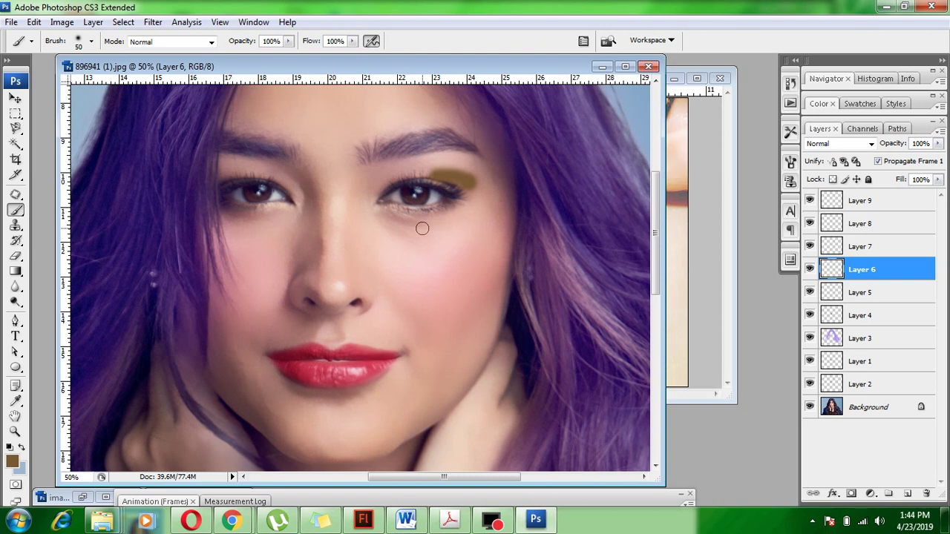
key("ctrl+z")
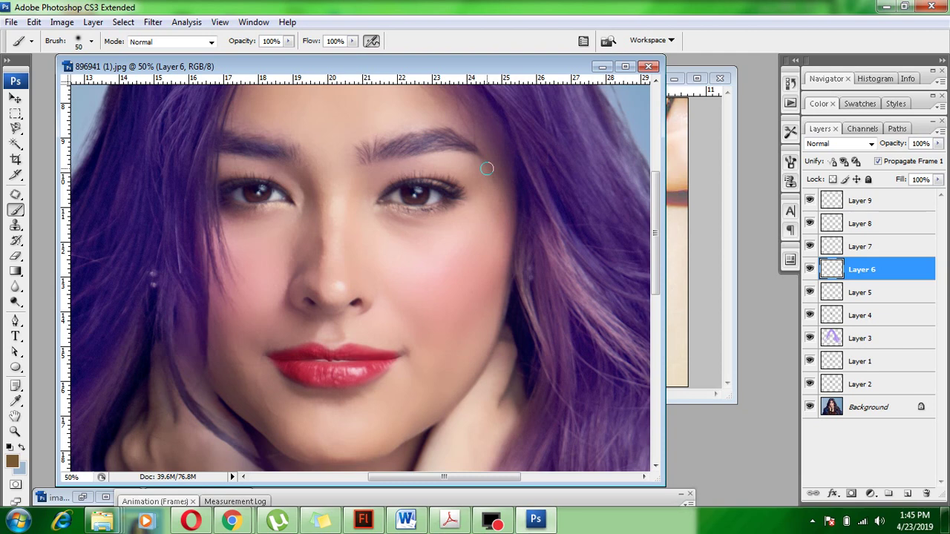
key("bracketleft")
key("bracketleft")
key("bracketleft")
key("bracketleft")
left_click_drag(445, 177, 448, 185)
left_click_drag(446, 184, 456, 192)
left_click_drag(220, 186, 236, 181)
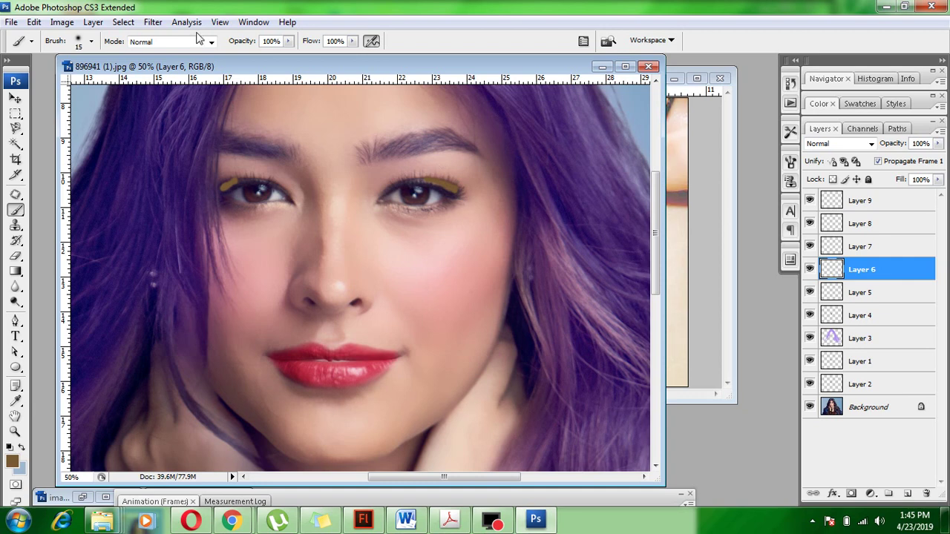
Soften the brown eyeshadow on Layer 6 with a Gaussian Blur radius slightly above 28 pixels, and return to the Brush tool
left_click(153, 21)
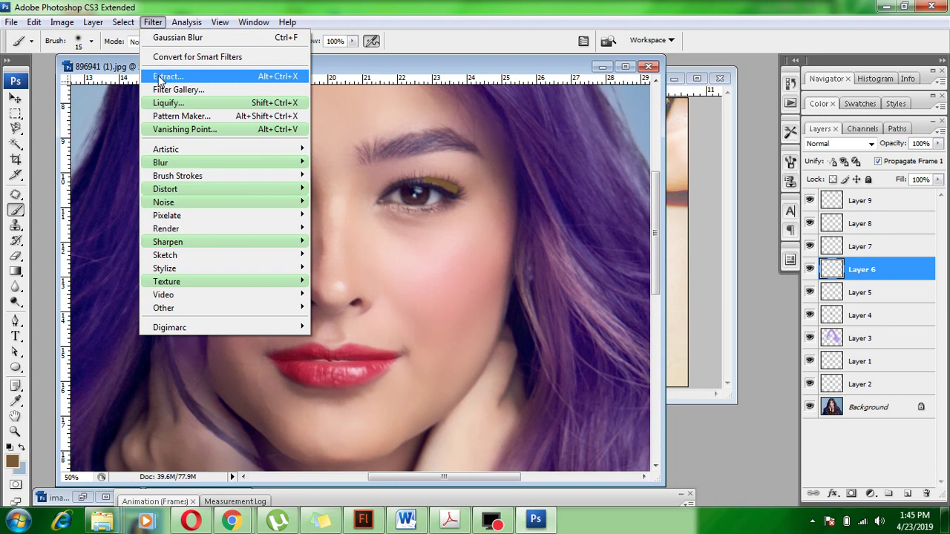
mouse_move(223, 162)
left_click(344, 214)
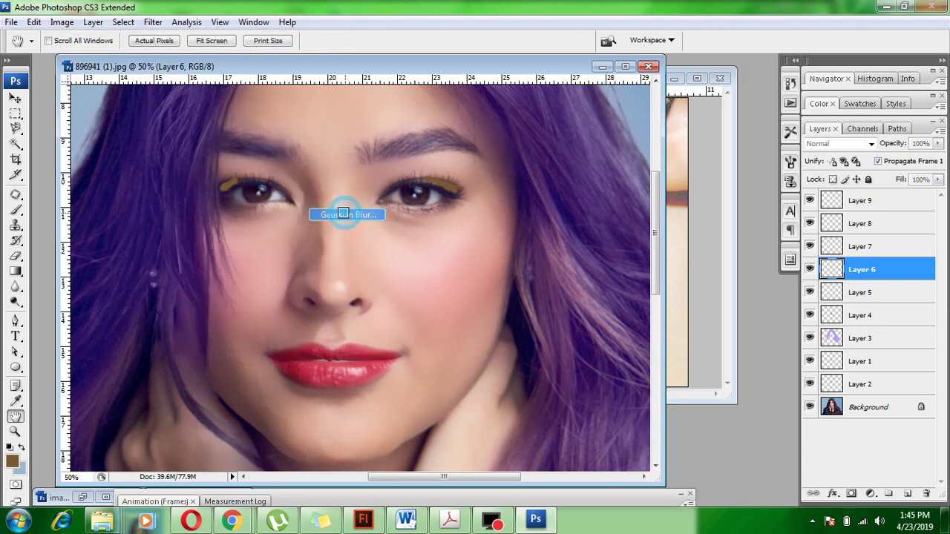
left_click_drag(703, 425, 663, 429)
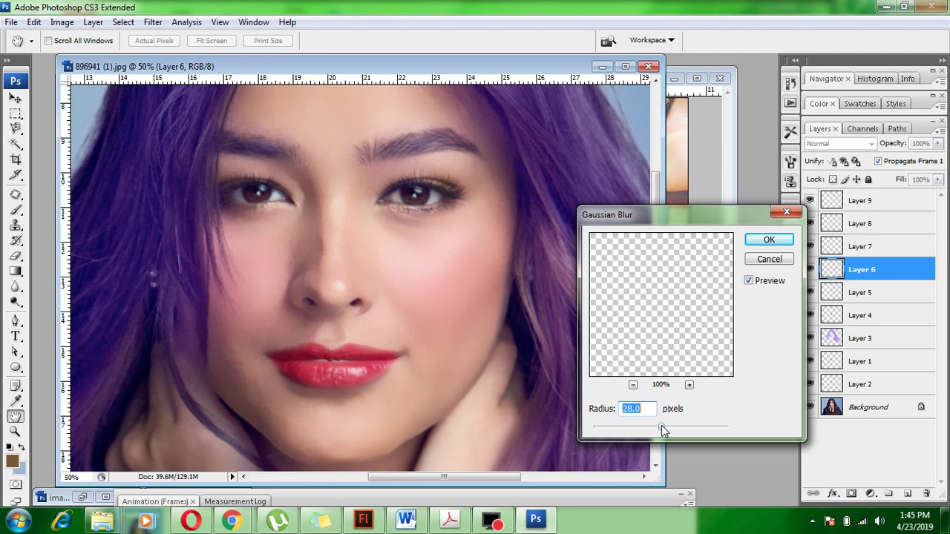
left_click_drag(661, 425, 669, 426)
left_click(770, 260)
key("b")
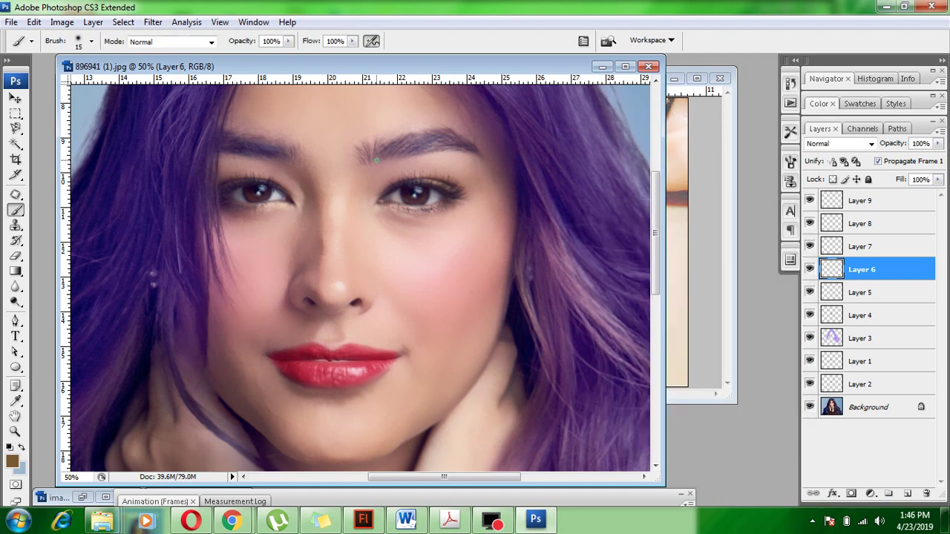
Make Layer 7 active and paint brown strokes that fill the fully visible eyebrow with the size 15 brush
key("alt+bracketright")
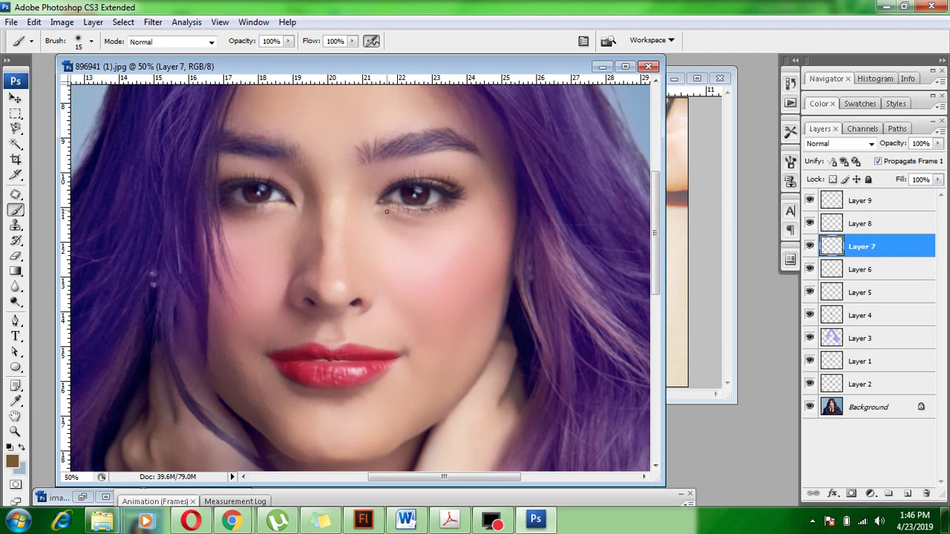
mouse_move(390, 154)
left_mouse_down()
mouse_move(466, 148)
mouse_move(478, 156)
left_mouse_up()
mouse_move(449, 132)
left_mouse_down()
mouse_move(393, 145)
mouse_move(444, 143)
left_mouse_up()
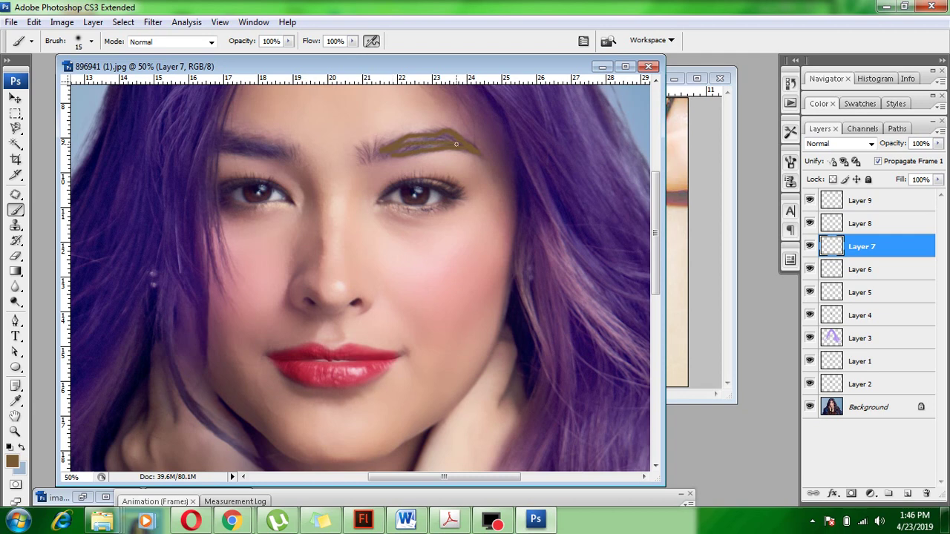
mouse_move(456, 144)
left_mouse_down()
mouse_move(412, 141)
mouse_move(408, 149)
mouse_move(429, 149)
left_mouse_up()
left_click(429, 143)
left_click_drag(387, 152, 380, 154)
left_click_drag(373, 162, 371, 164)
mouse_move(372, 165)
left_mouse_down()
mouse_move(365, 152)
mouse_move(381, 153)
mouse_move(365, 162)
left_mouse_up()
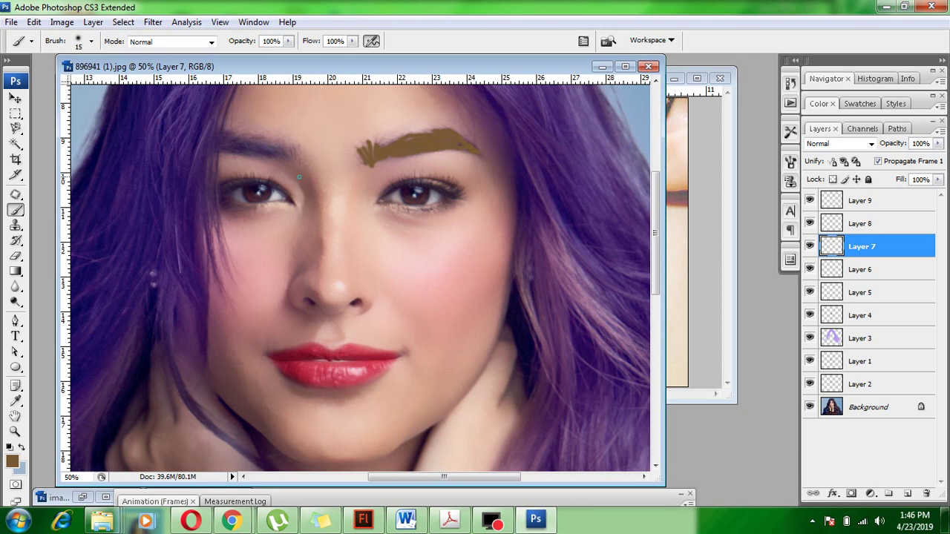
Paint brown strokes over the other eyebrow, next to the hair, on Layer 7 and undo the last stroke
left_click(282, 144)
mouse_move(225, 127)
left_mouse_down()
mouse_move(281, 154)
mouse_move(272, 153)
left_mouse_up()
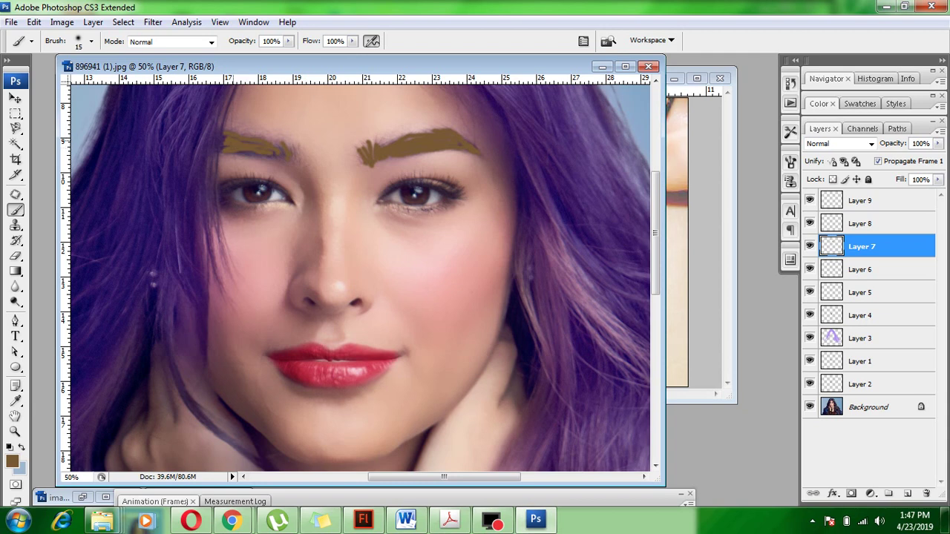
key("ctrl+z")
Set Layer 7's blending mode to Soft Light and soften the eyebrow colour with a Gaussian Blur of about 8.2 pixels
left_click(839, 144)
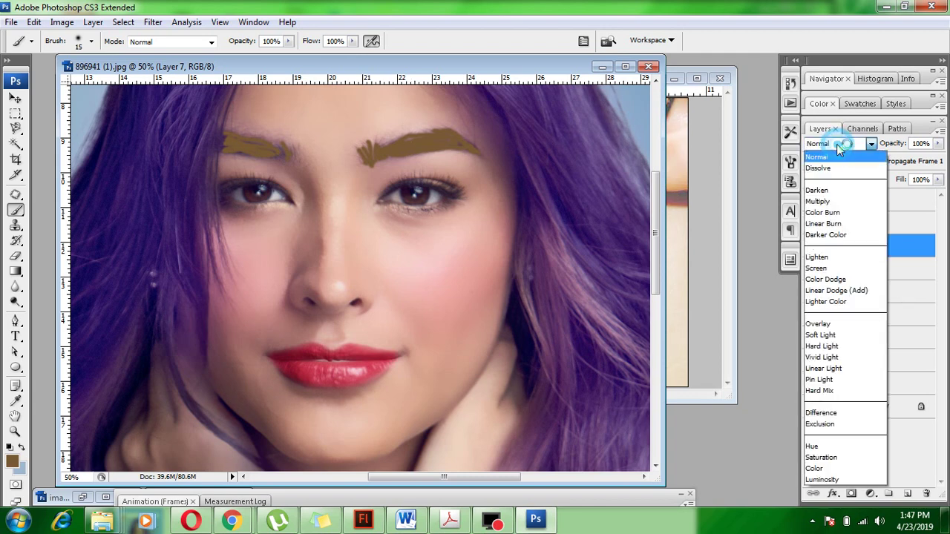
left_click(818, 335)
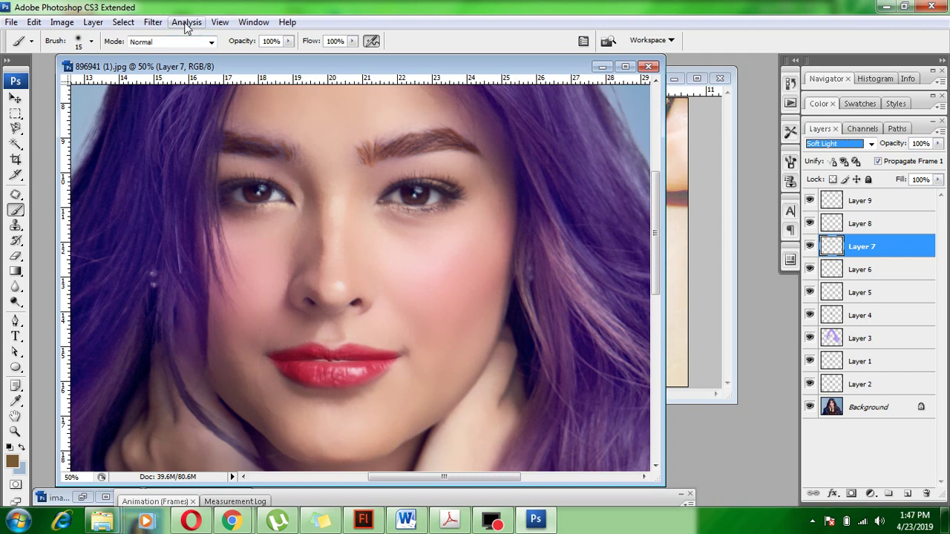
left_click(153, 21)
mouse_move(193, 161)
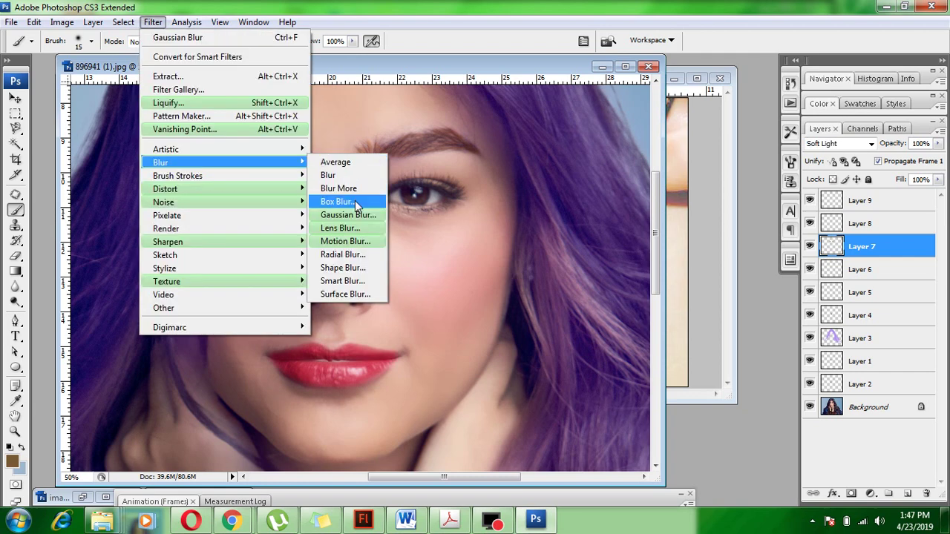
left_click(348, 215)
left_click_drag(671, 432, 642, 430)
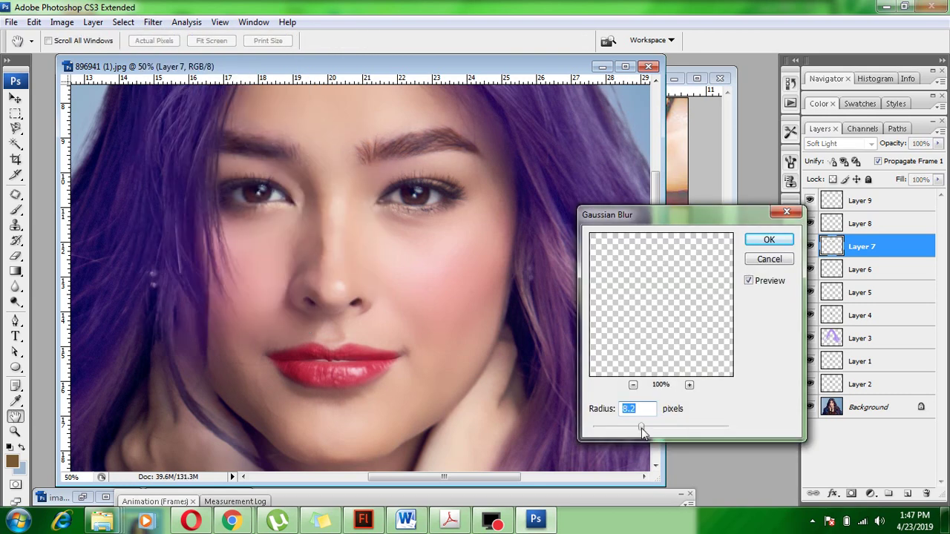
left_click_drag(643, 430, 644, 430)
key("Return")
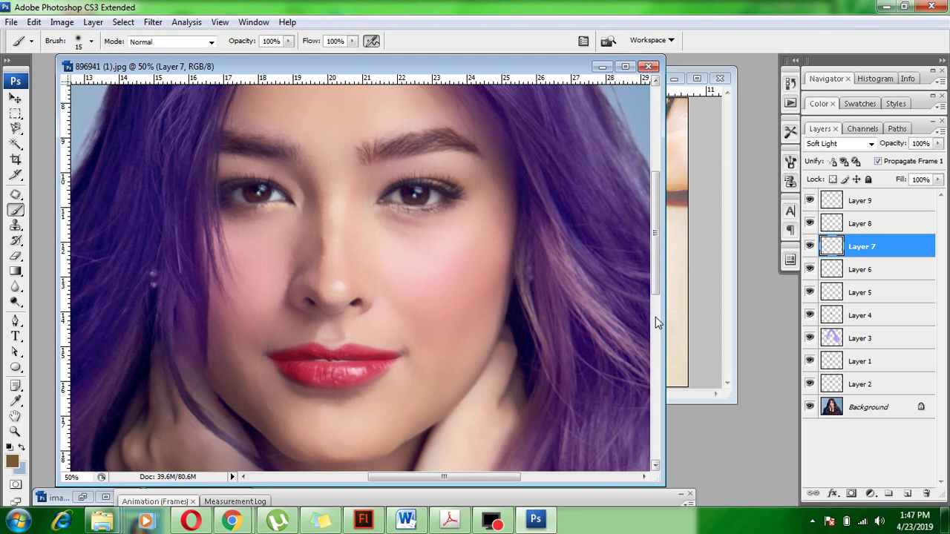
Colorize the eyebrow paint on Layer 7 using Hue/Saturation with hue 20, saturation 25 and lightness -89
key("ctrl+u")
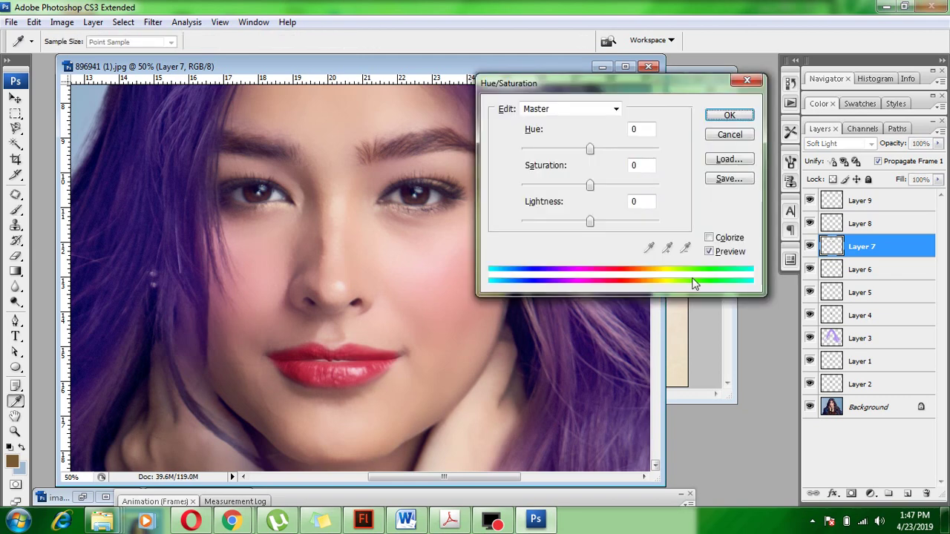
left_click(709, 238)
left_click_drag(600, 84, 644, 158)
left_click_drag(576, 221, 610, 223)
left_click_drag(633, 296, 650, 295)
left_click_drag(610, 222, 578, 223)
left_click_drag(649, 295, 572, 295)
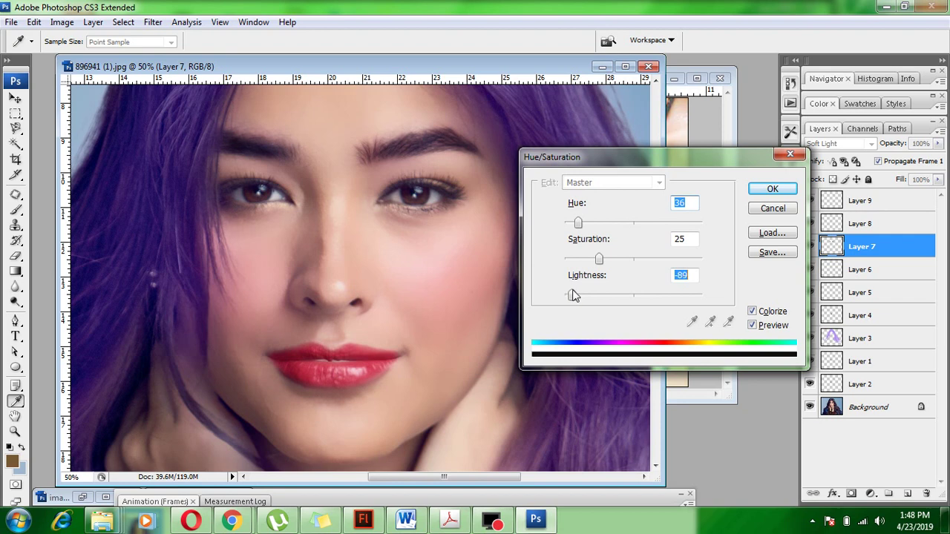
left_click_drag(578, 222, 574, 229)
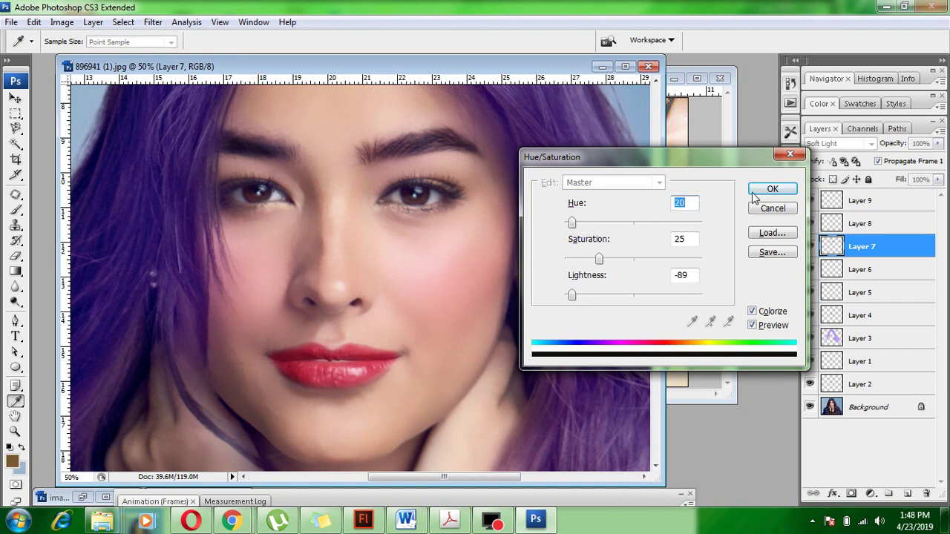
left_click(770, 190)
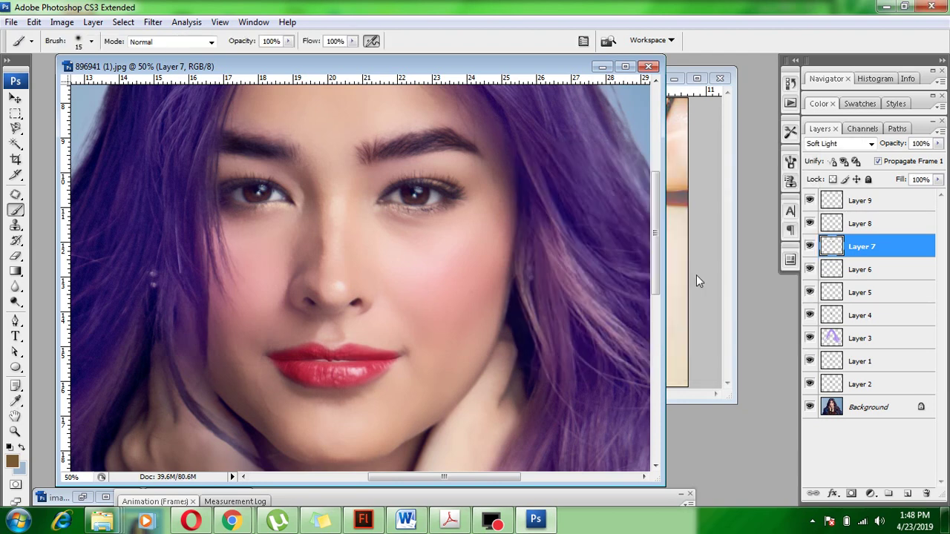
Review the whole retouched portrait at 12.5% zoom
key("ctrl+minus")
key("ctrl+minus")
key("ctrl+minus")
key("ctrl+minus")
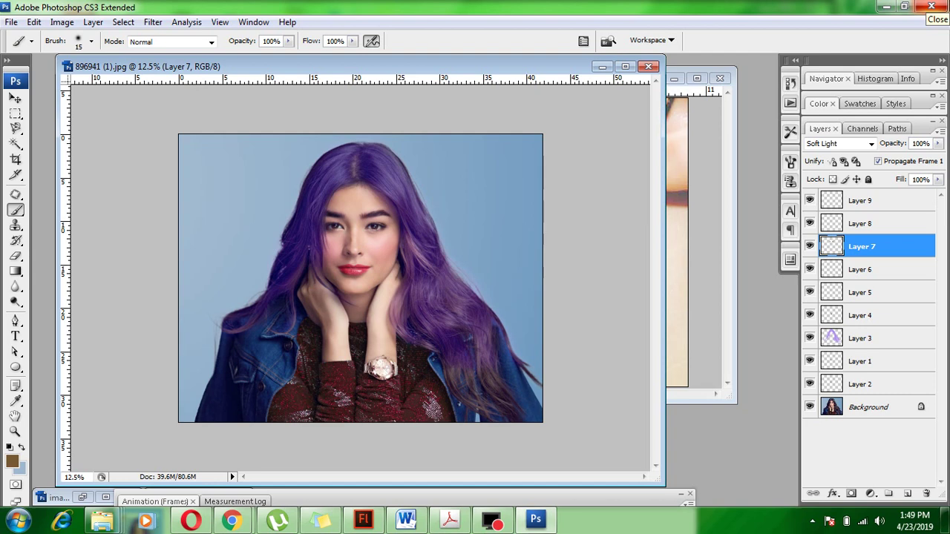
Switch to Windows Explorer, send the training folder inside nc3 training to Removable Disk (F:), and reopen the training folder
left_click(101, 521)
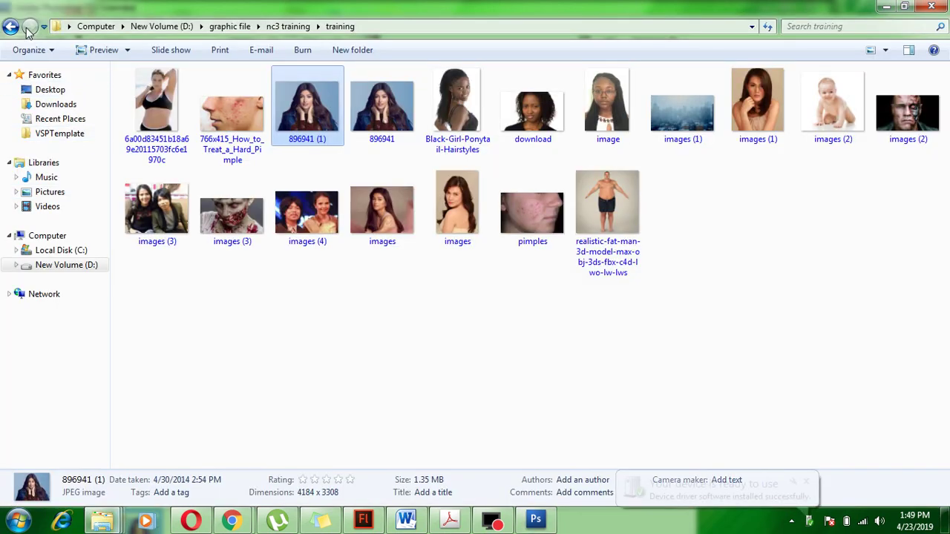
left_click(25, 28)
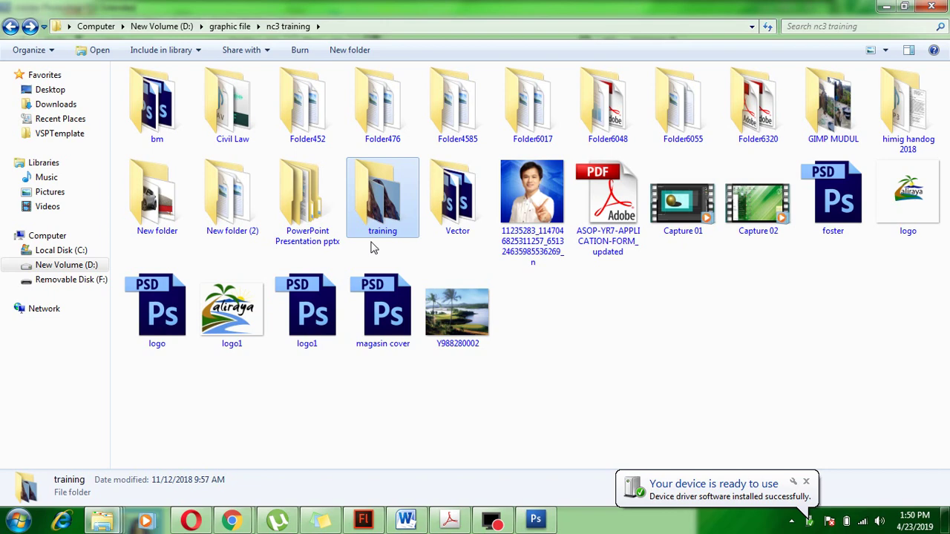
right_click(378, 248)
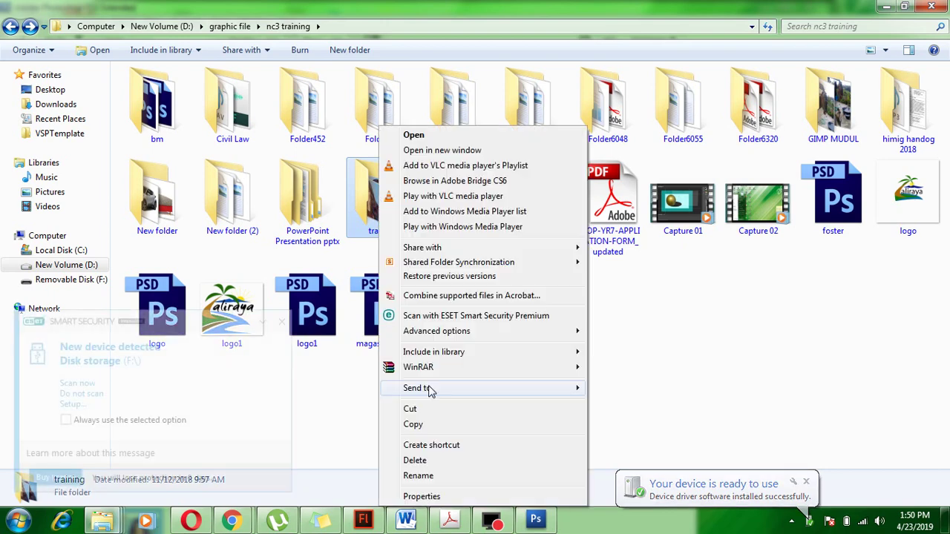
mouse_move(429, 391)
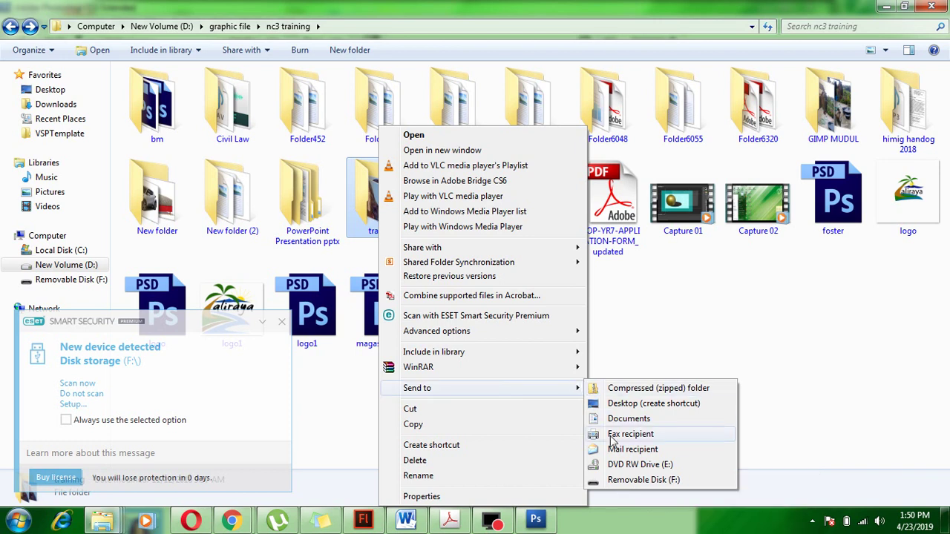
left_click(641, 480)
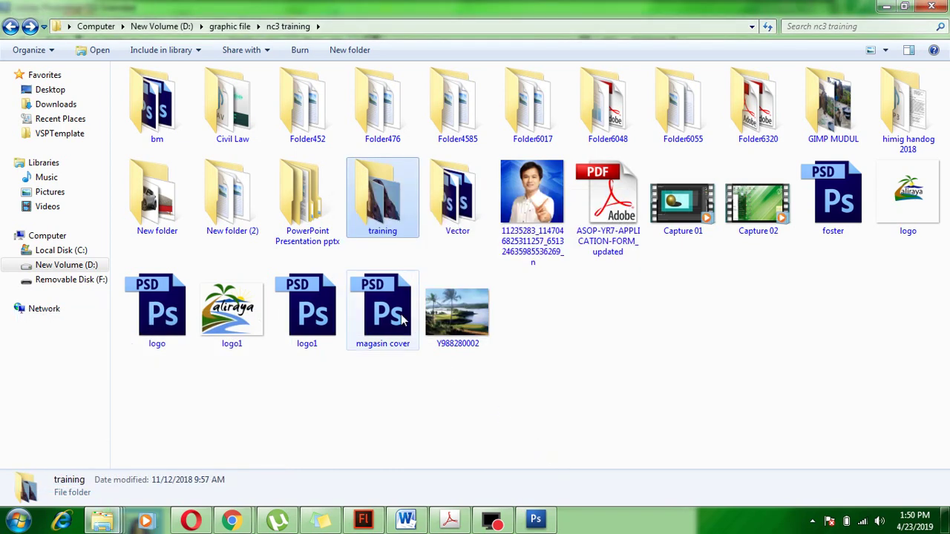
double_click(391, 202)
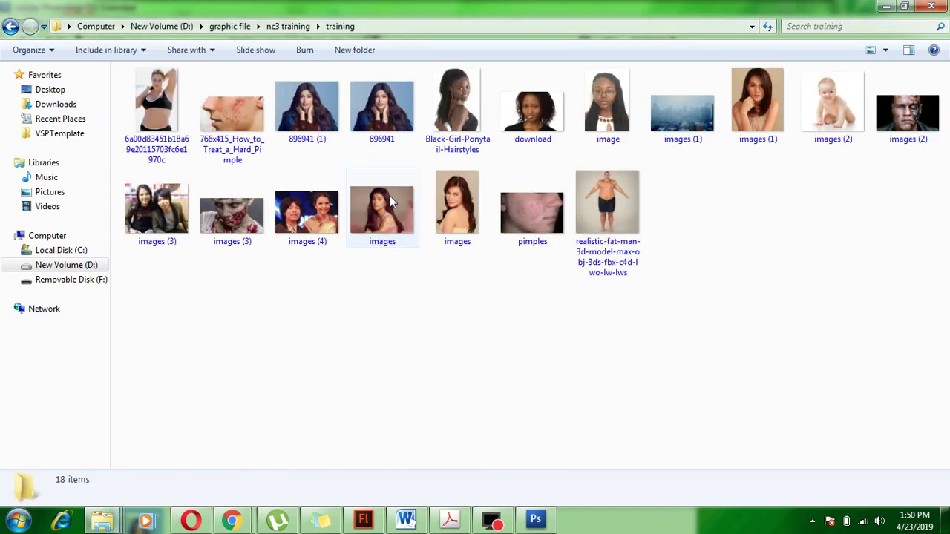
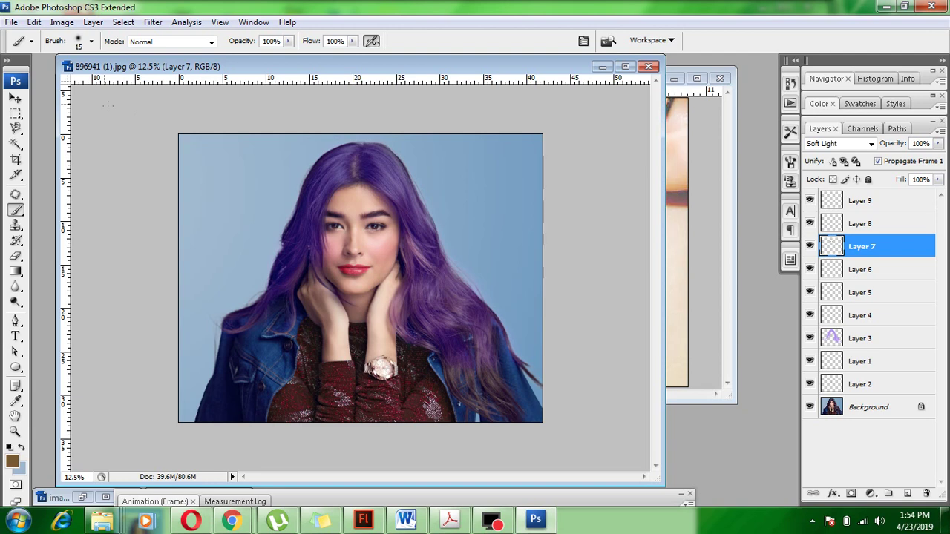
left_click_drag(389, 65, 432, 75)
left_click(11, 22)
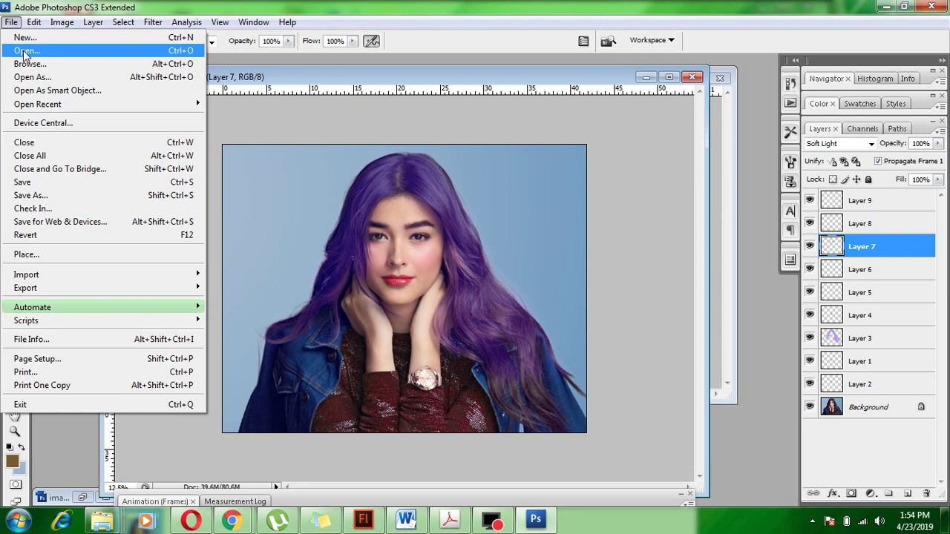
left_click(24, 51)
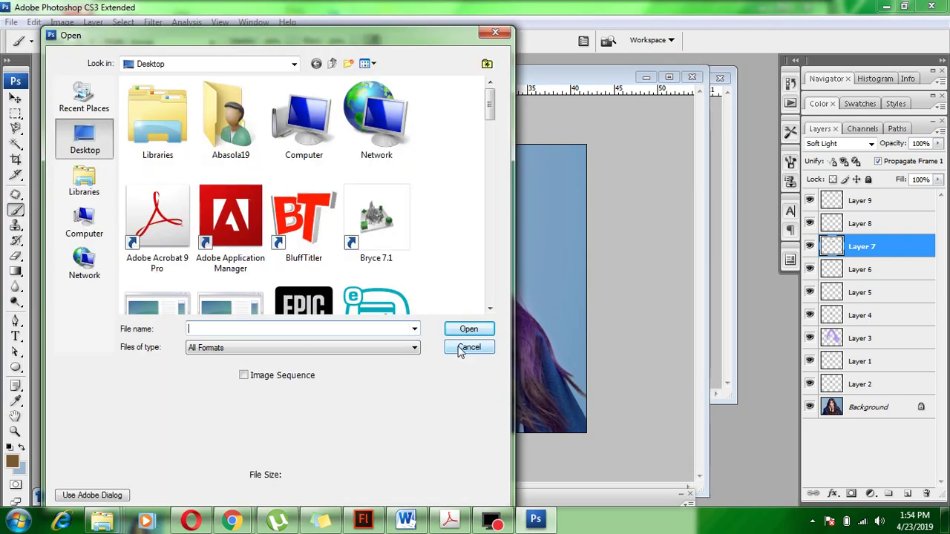
left_click(460, 349)
Switch to Google Chrome and bring up a new blank browser tab for a search
mouse_move(231, 519)
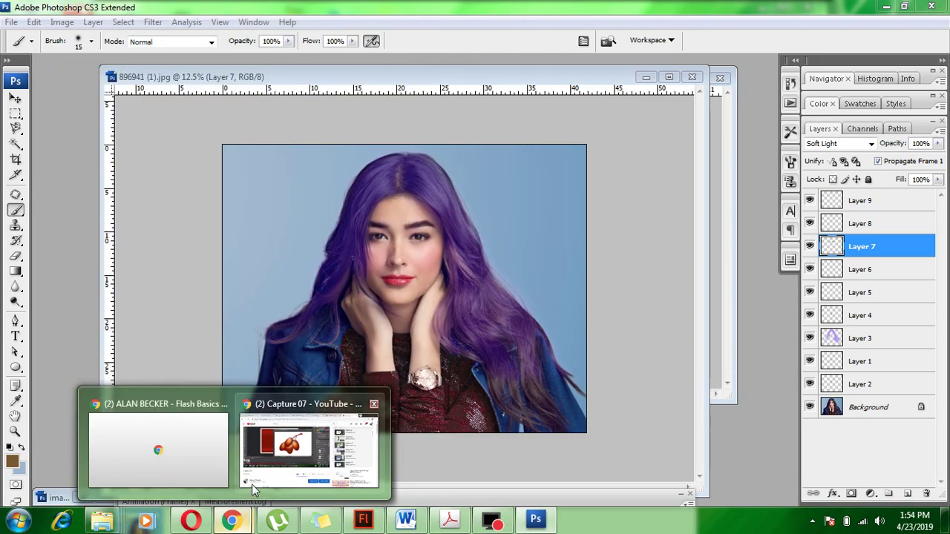
left_click(252, 483)
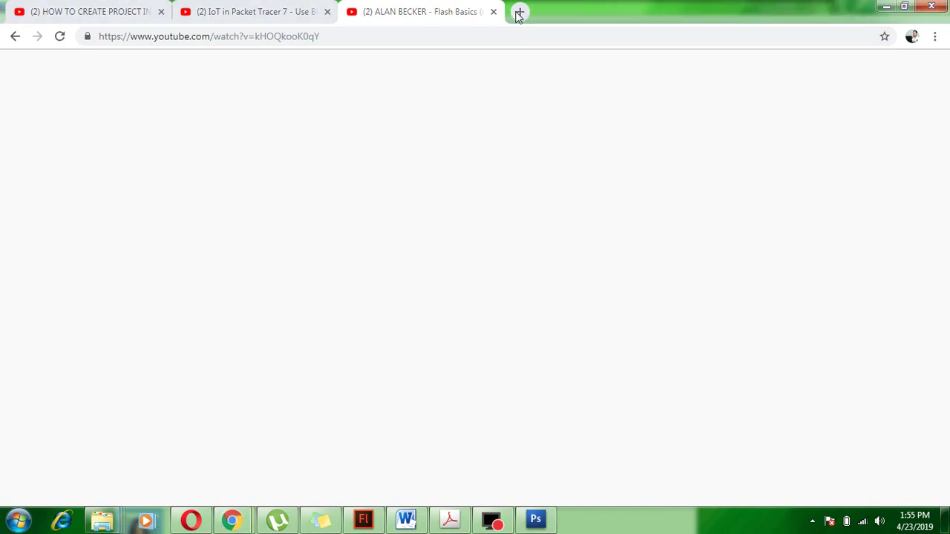
mouse_move(232, 520)
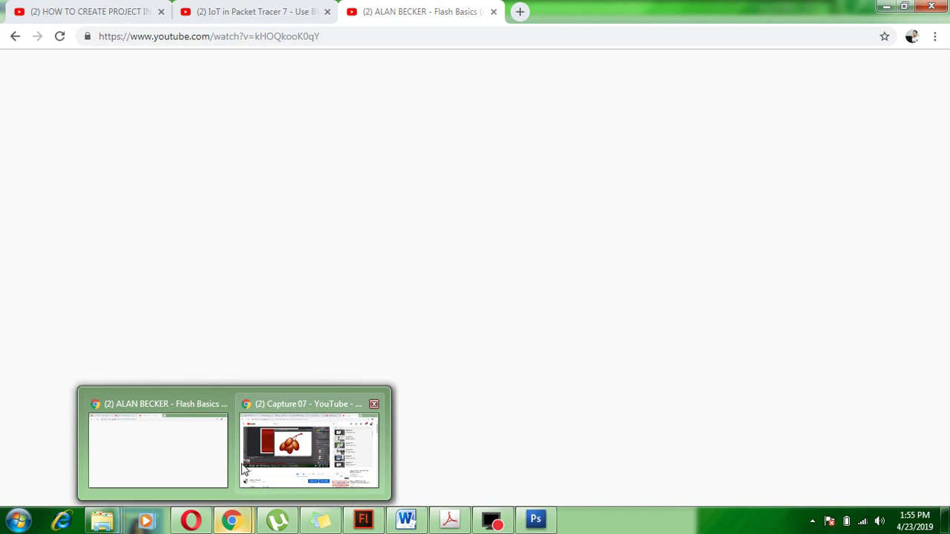
left_click(243, 469)
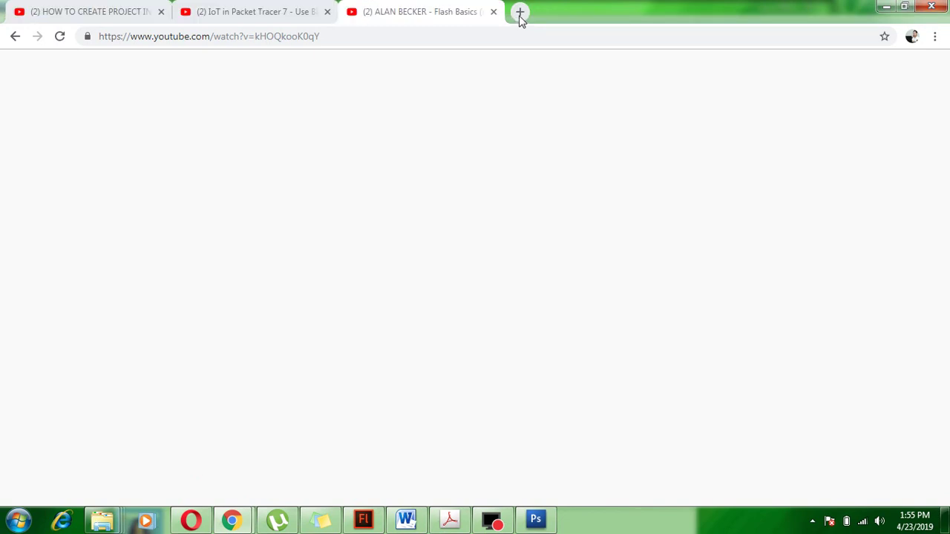
double_click(519, 13)
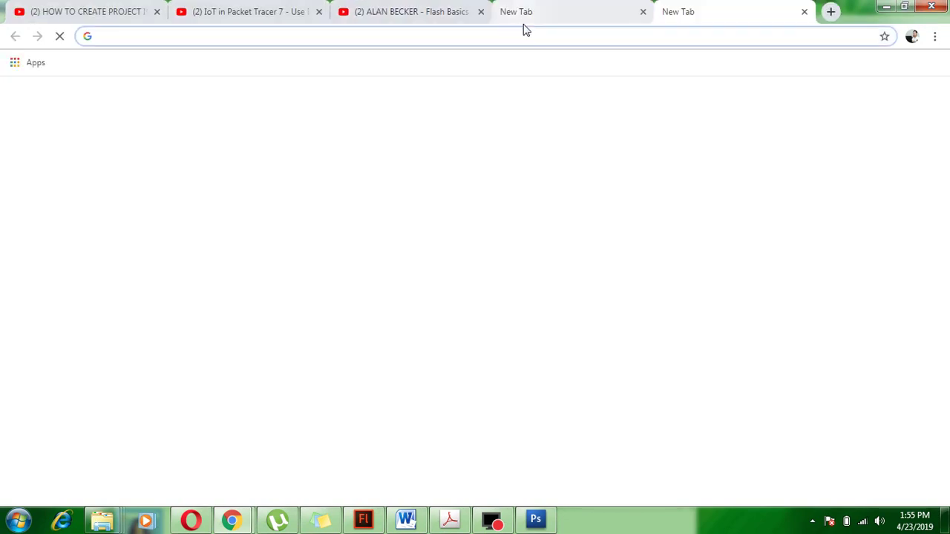
left_click(523, 22)
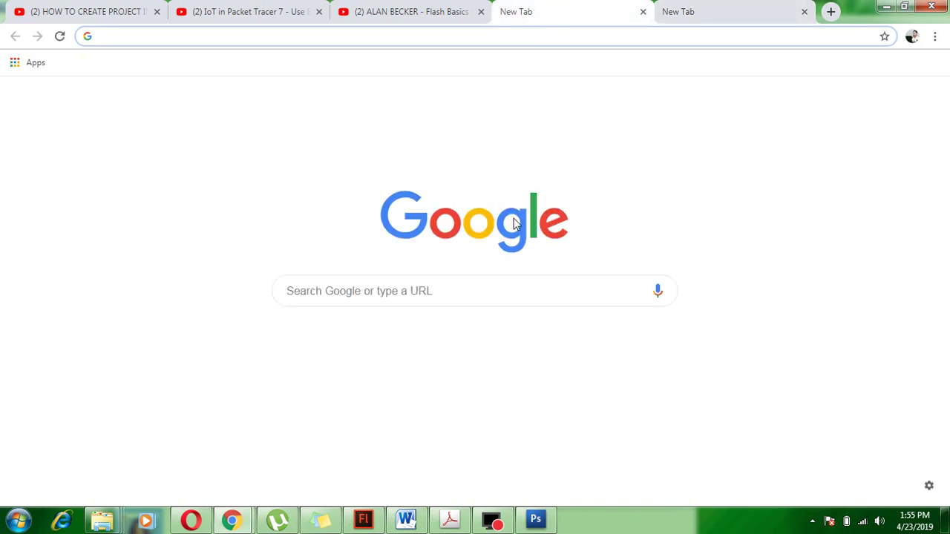
Search Google Images for "sandara park joseph bitangcol"
left_click(434, 290)
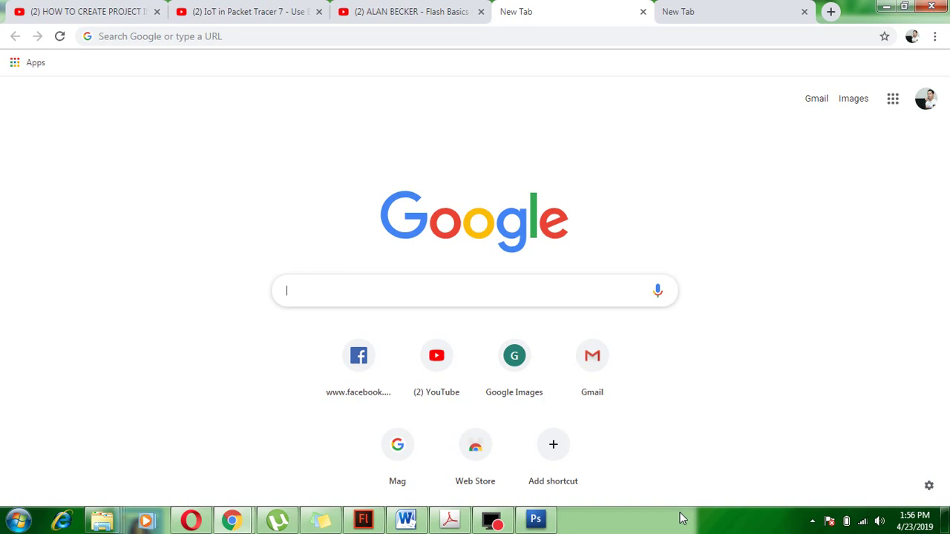
left_click(297, 290)
type("sandara park")
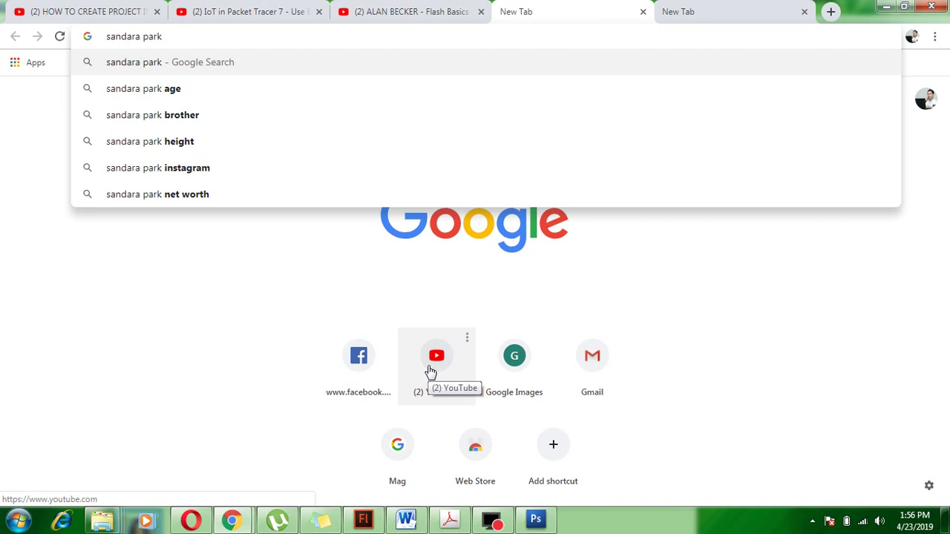
type("josep")
left_click(217, 172)
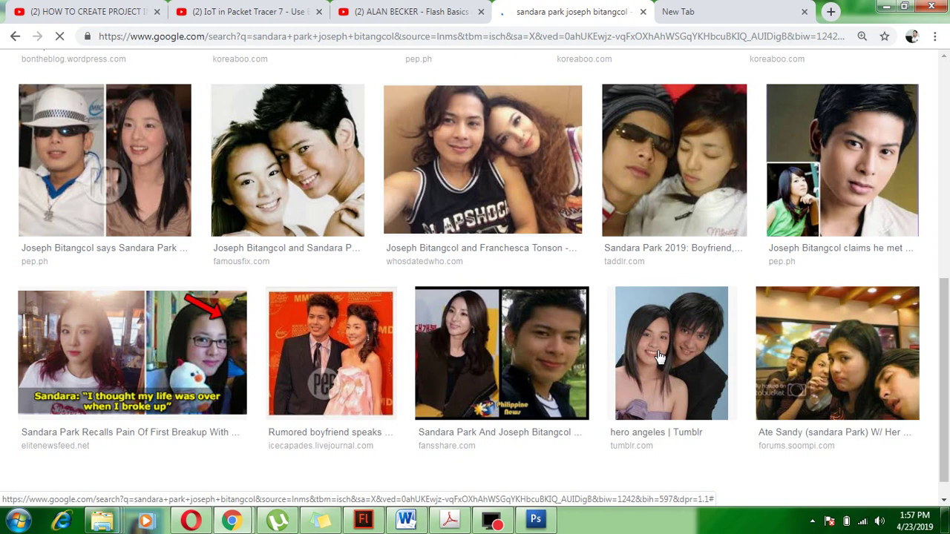
Open the Pinterest couple photo "dara and her boyfriend" from the results and save it to the Desktop as images.jpg, replacing the existing file
scroll(659, 356, "down", 2)
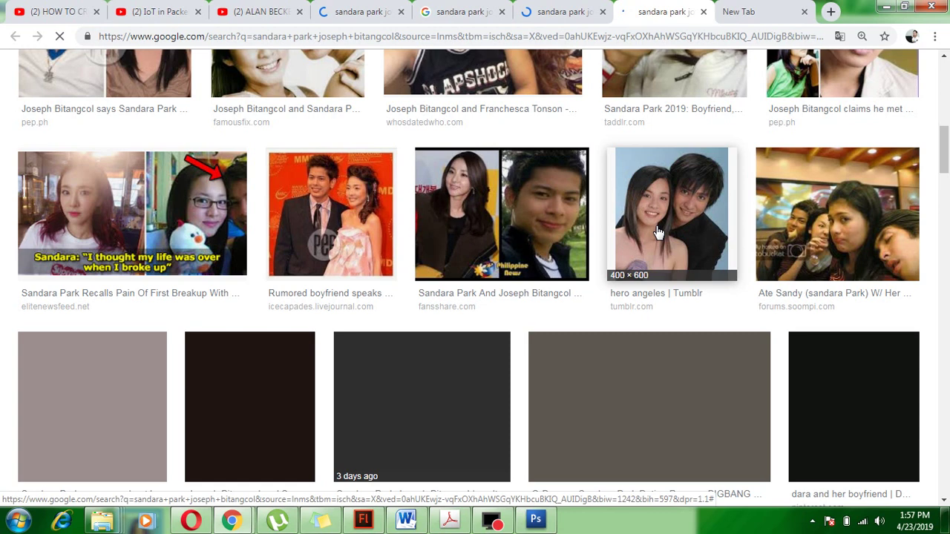
left_click(657, 232)
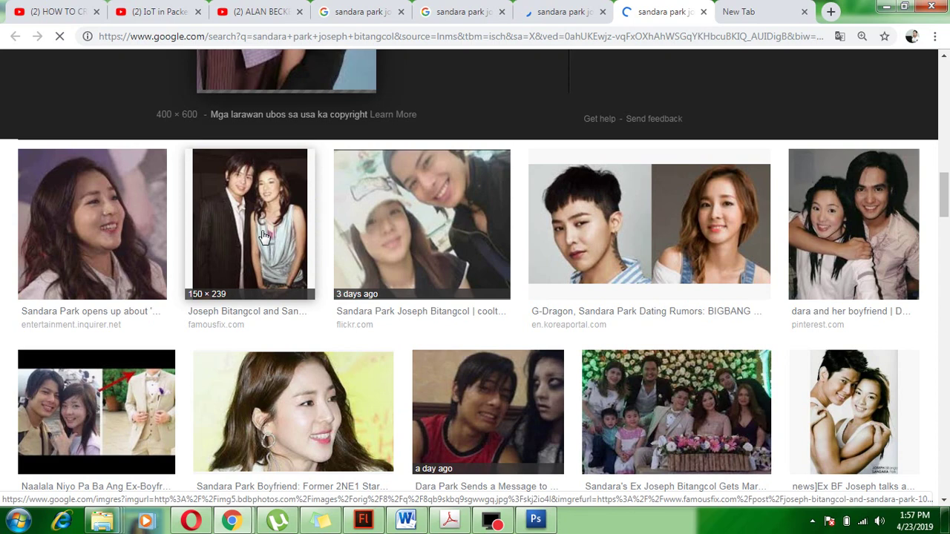
scroll(377, 311, "down", 4)
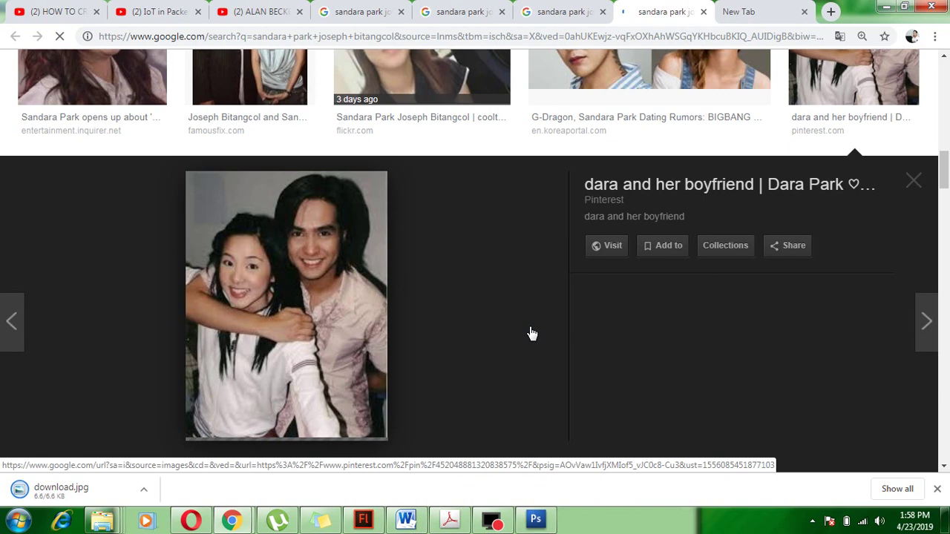
key("Return")
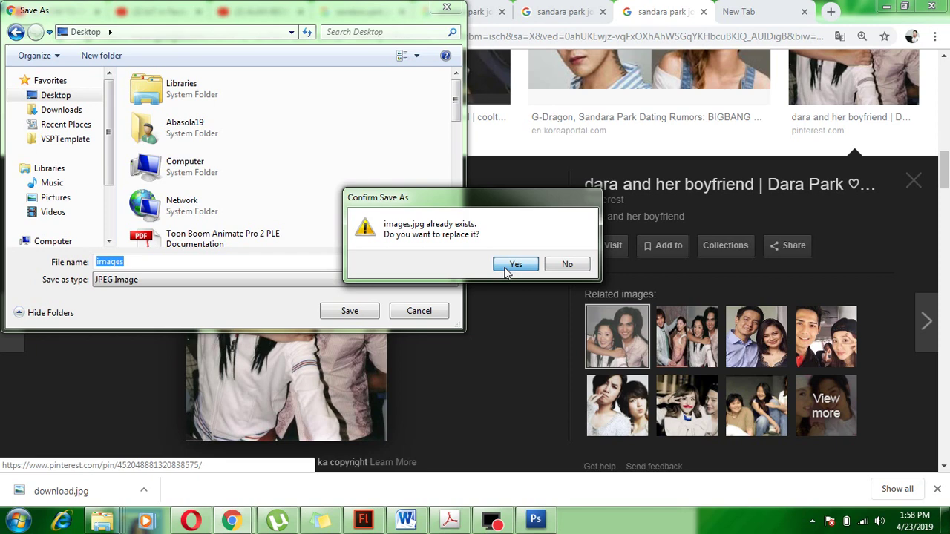
left_click(505, 268)
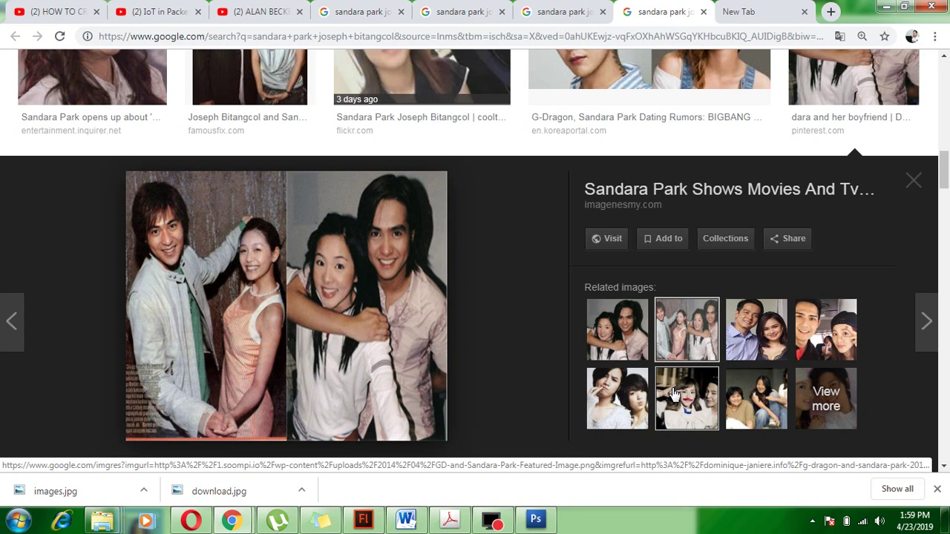
Browse the related images and the surrounding search results for another couple photo
left_click(674, 394)
scroll(462, 352, "up", 3)
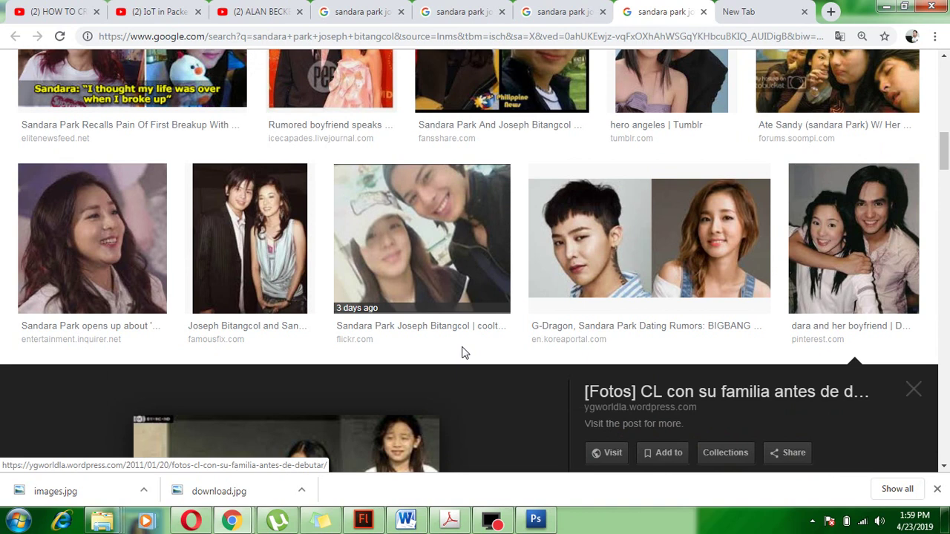
scroll(461, 352, "down", 4)
right_click(375, 307)
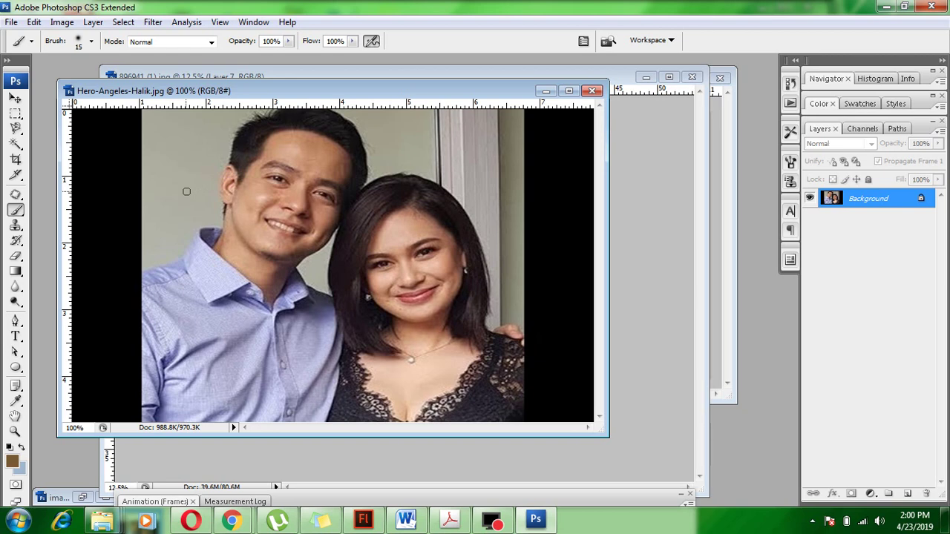
Outline the man in Hero-Angeles-Halik.jpg with a path, turn it into a selection, clone the wall over his shoulder and deselect
left_click(15, 131)
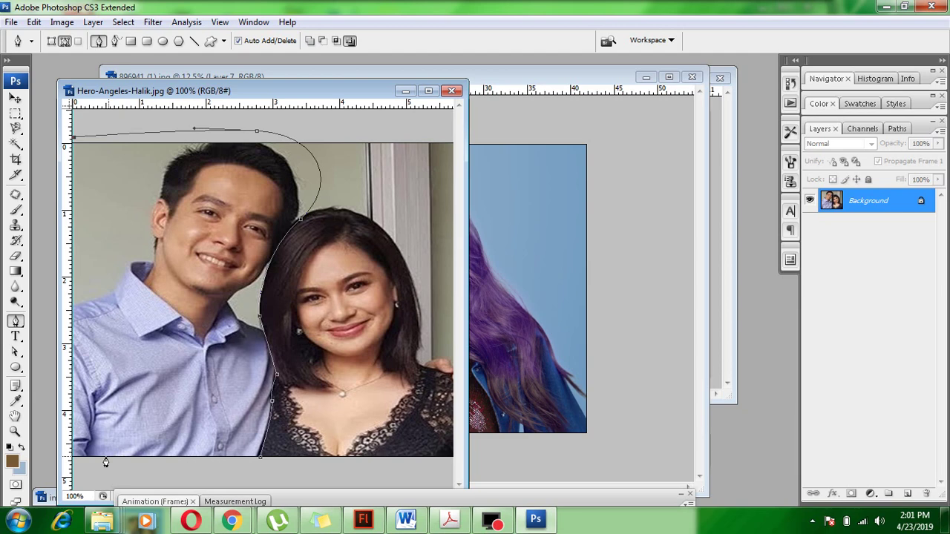
key("ctrl+Return")
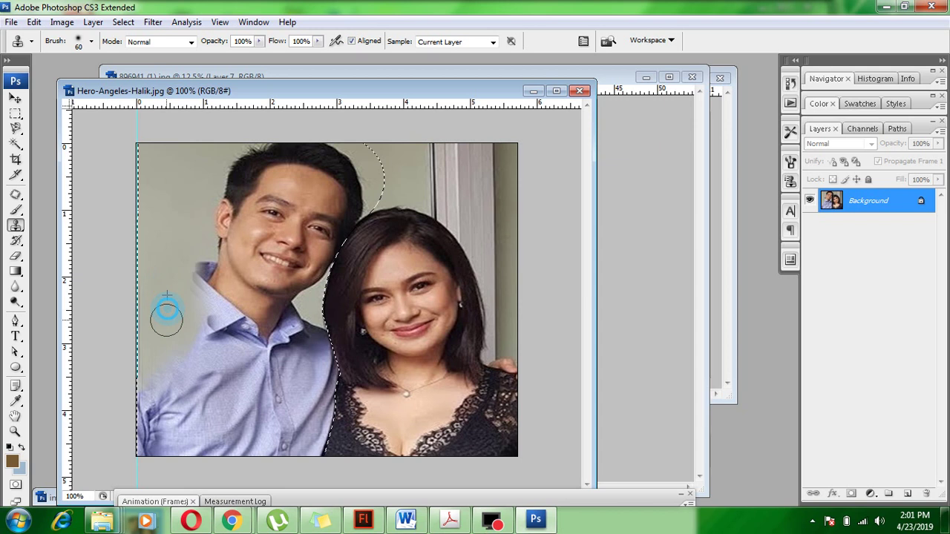
left_click_drag(167, 319, 139, 197)
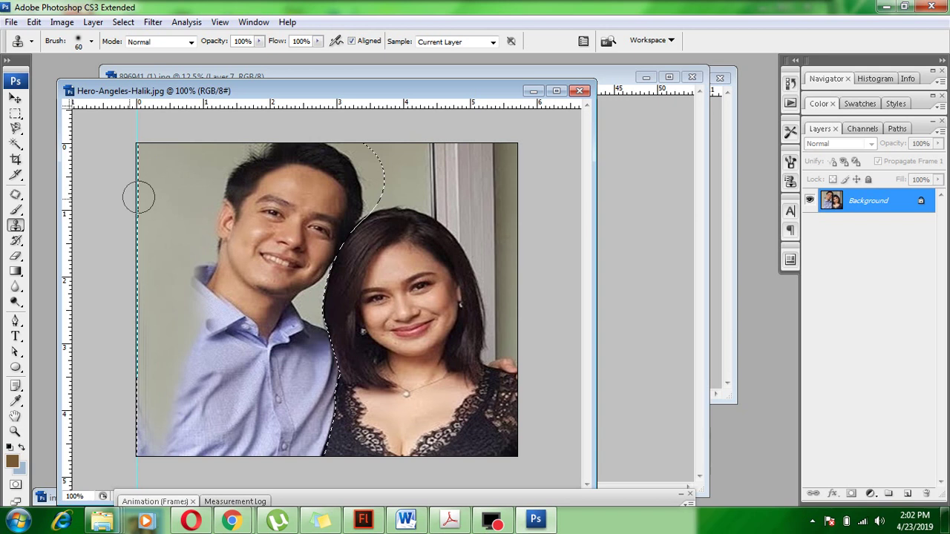
key("ctrl+d")
key("m")
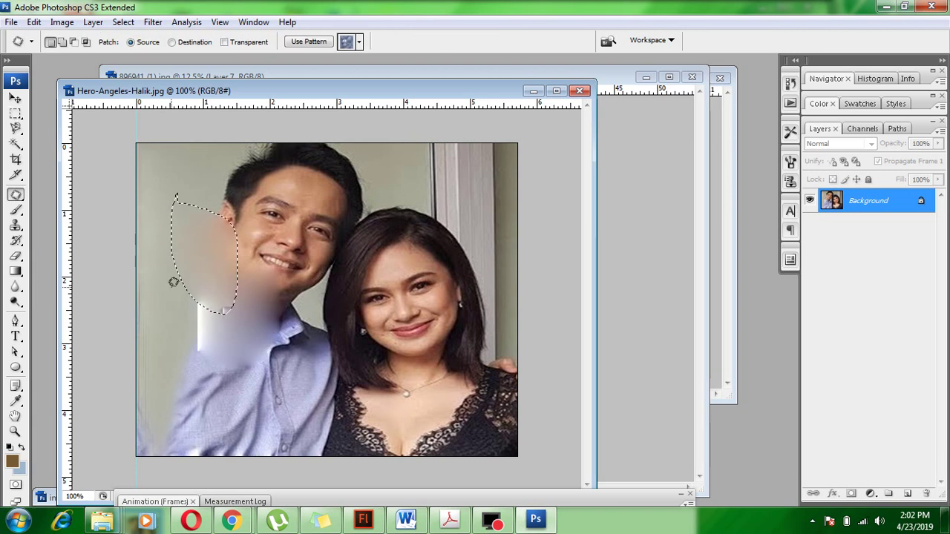
Try to cover the man's neck, cheek and shoulder with wall background using the Patch tool
left_click(173, 287)
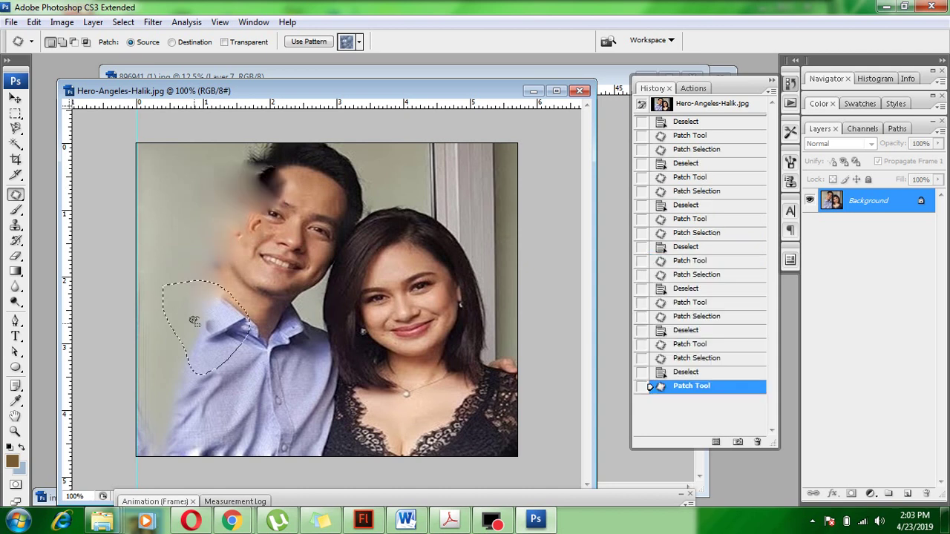
left_click_drag(194, 373, 164, 286)
left_click_drag(193, 322, 153, 338)
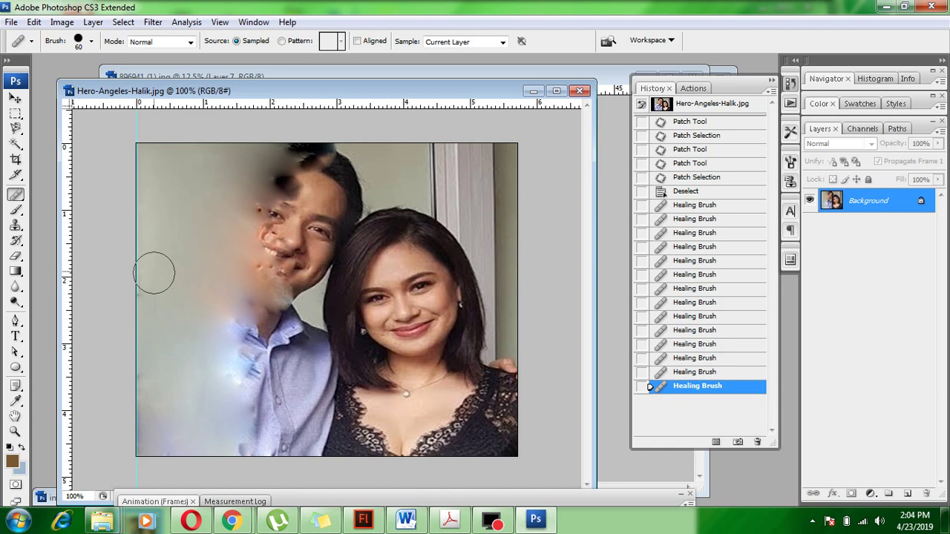
Try to paint out the man's hair and face with the Healing Brush, enlarging the brush to 90
left_click_drag(367, 160, 270, 160)
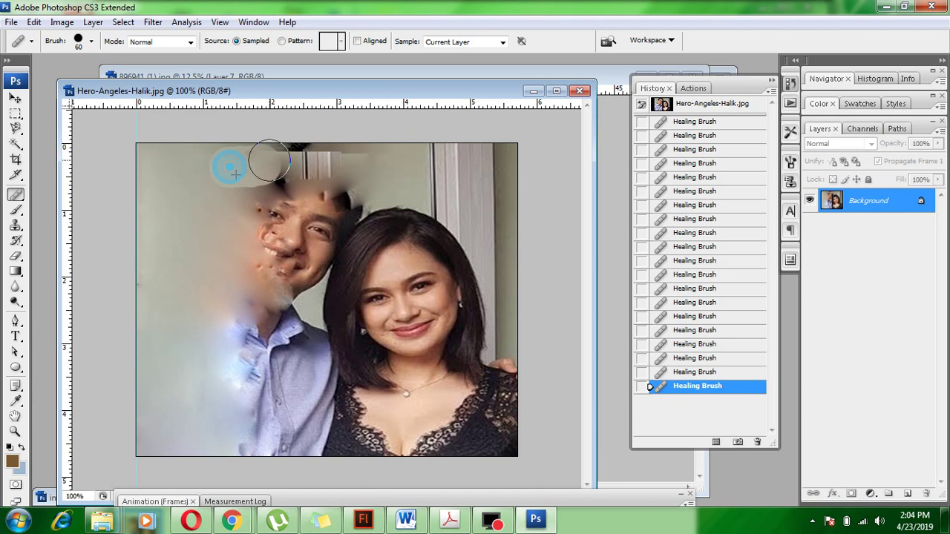
key("bracketright")
key("bracketright")
key("bracketright")
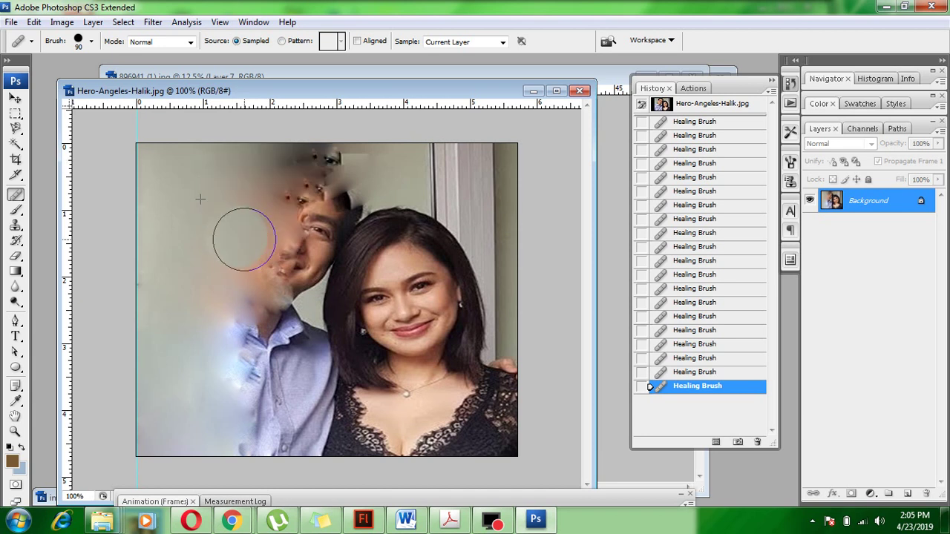
left_click(237, 234)
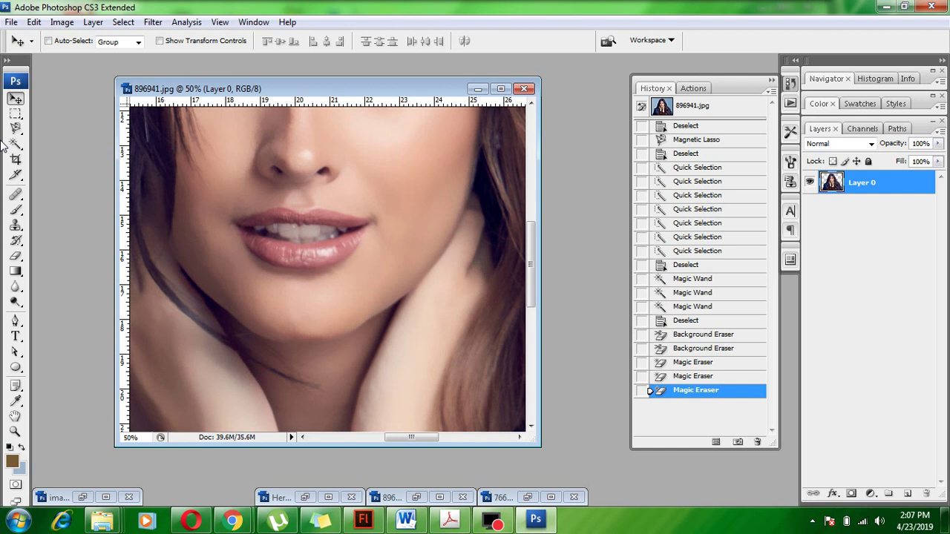
Trace the upper edge of the lower lip in 896941.jpg with a pen path, starting beyond the mouth corner
key("p")
key("ctrl+plus")
left_click(205, 175)
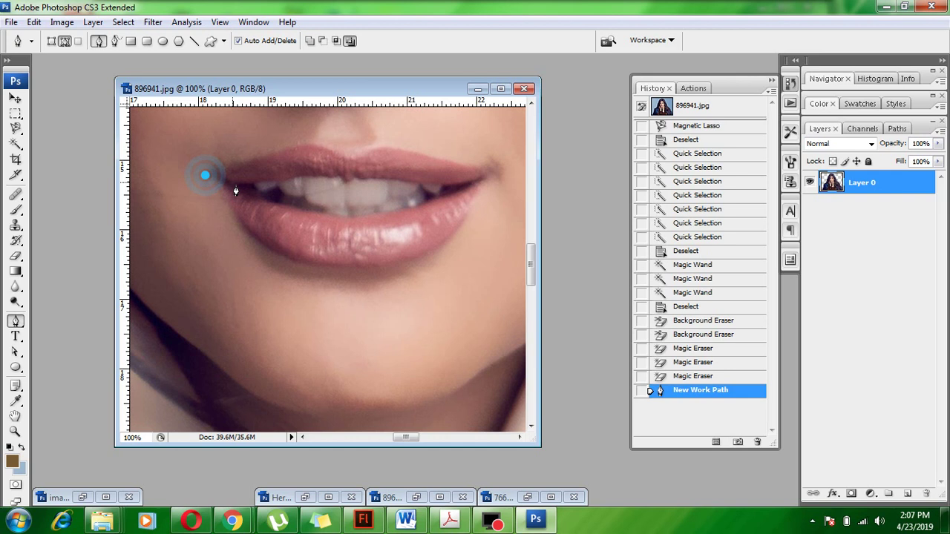
left_click(251, 197)
left_click(304, 210)
left_click(341, 217)
left_click_drag(375, 220, 421, 205)
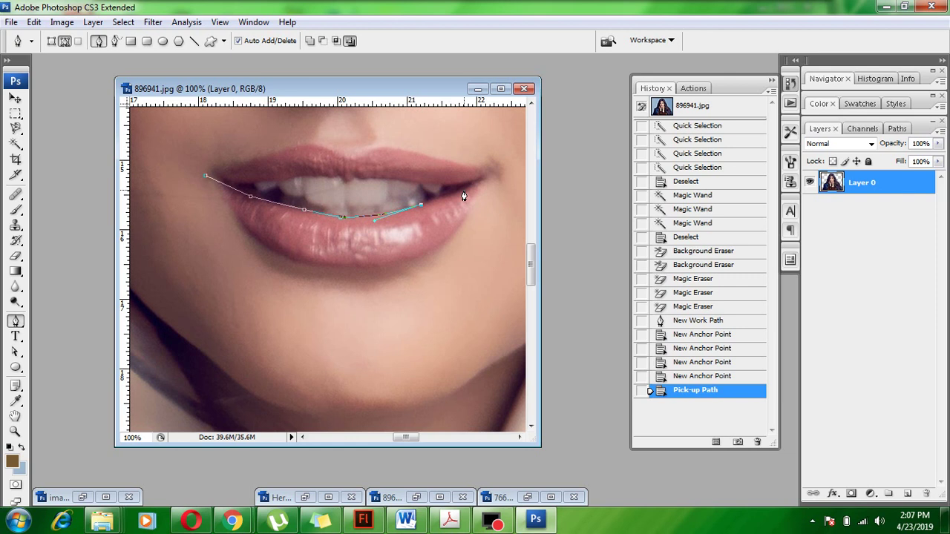
Turn the lower-lip path into a selection, copy it to a new layer and warp it upward to close the mouth
right_click(408, 327)
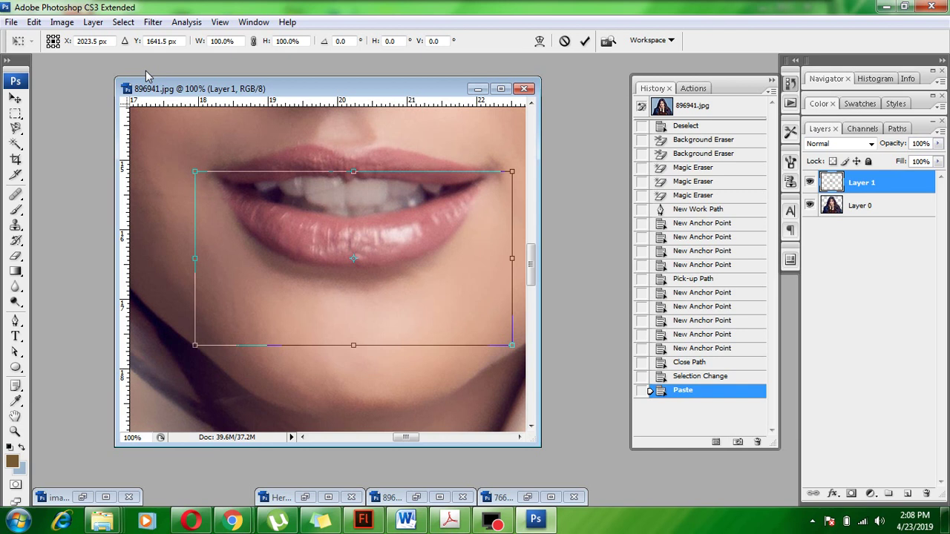
mouse_move(300, 230)
left_mouse_down()
mouse_move(291, 206)
mouse_move(293, 214)
left_mouse_up()
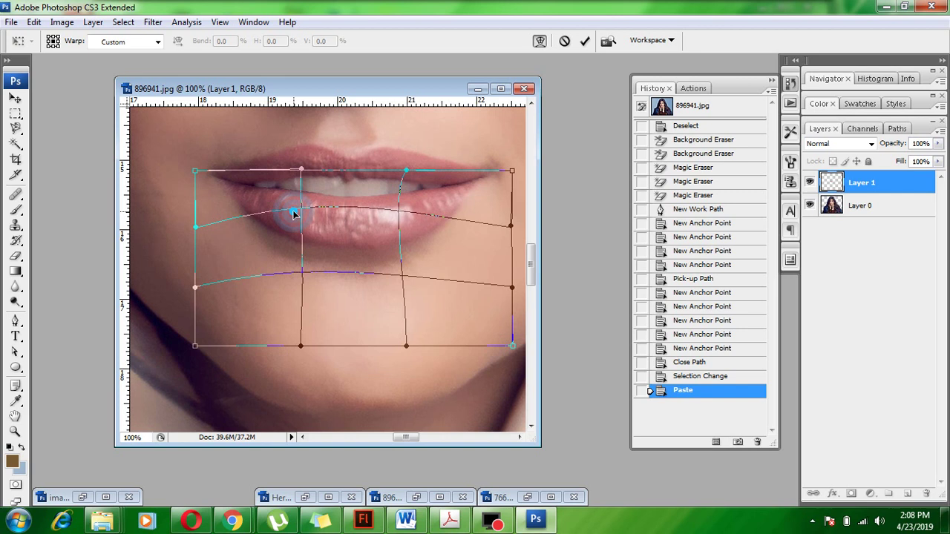
key("Return")
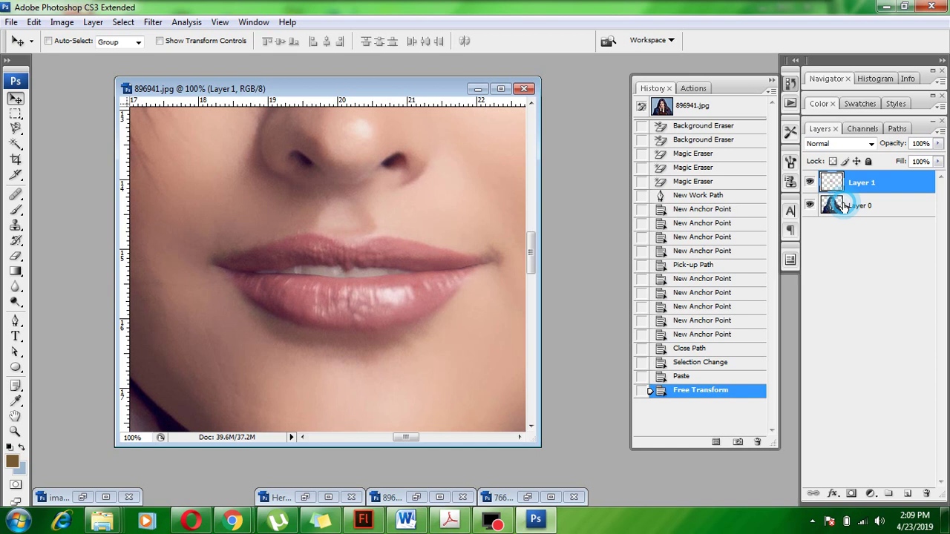
Outline the upper lip on Layer 0 with a pen path, copy it to a new layer and warp it down onto the lower lip
left_click(842, 205)
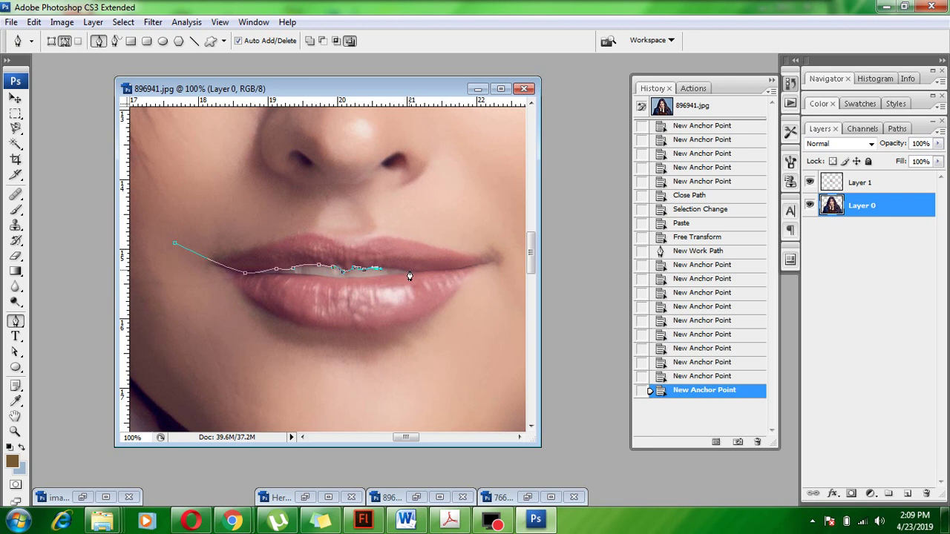
right_click(230, 239)
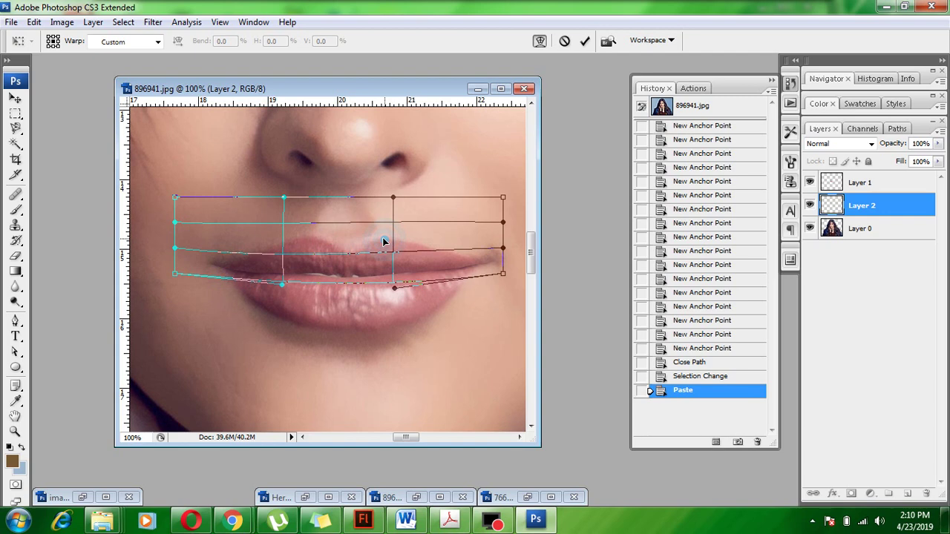
key("Return")
key("ctrl+minus")
key("ctrl+minus")
key("ctrl+minus")
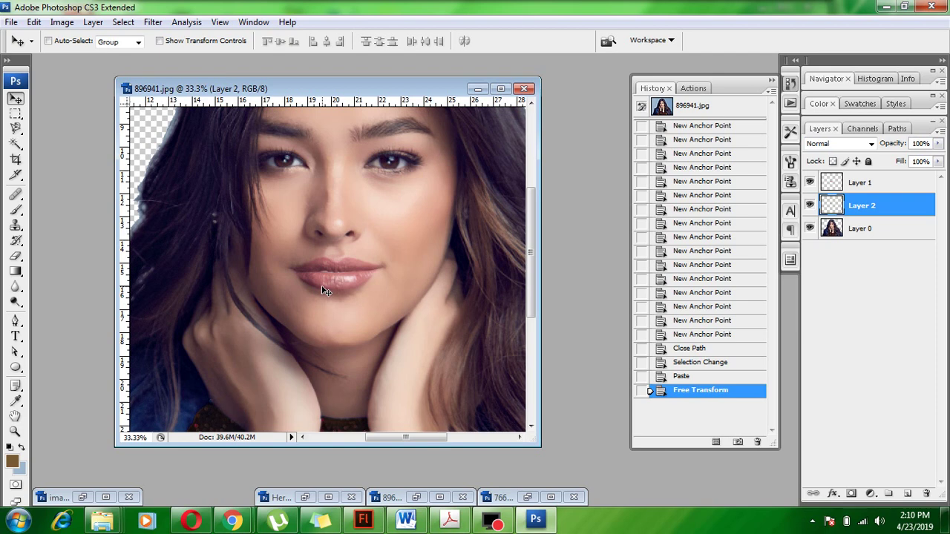
key("ctrl+minus")
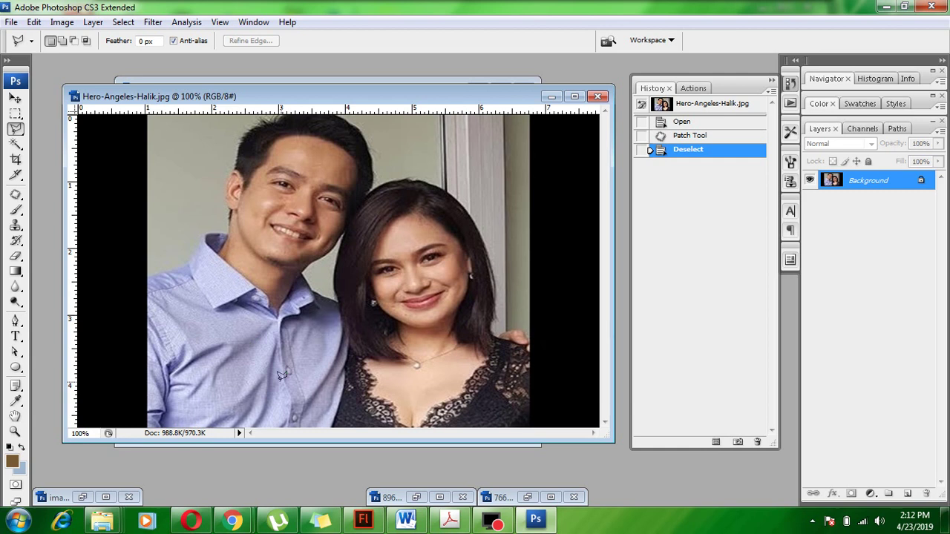
Select the man in Hero-Angeles-Halik.jpg with the Polygonal Lasso and patch over him with surrounding background
left_click_drag(334, 427, 365, 205)
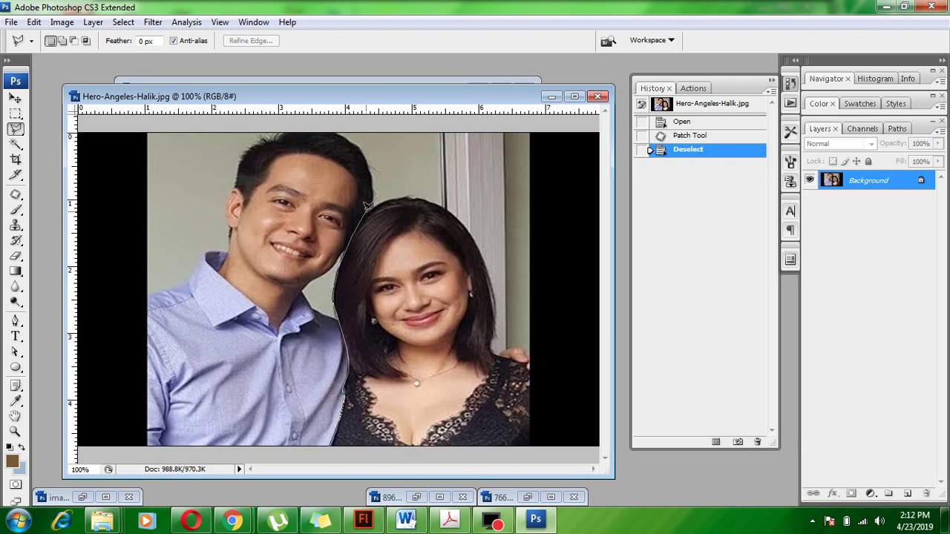
left_click(367, 206)
key("j")
left_click_drag(125, 159, 208, 227)
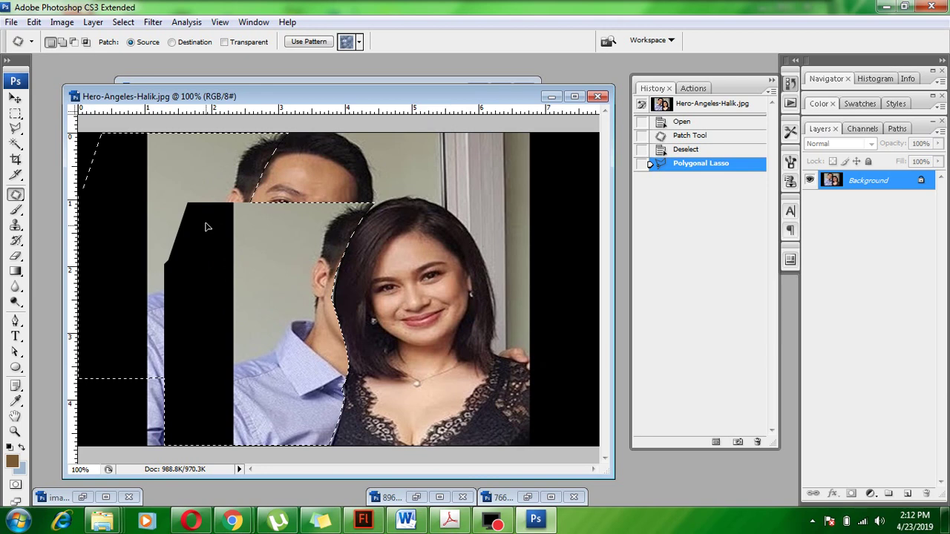
left_click(34, 22)
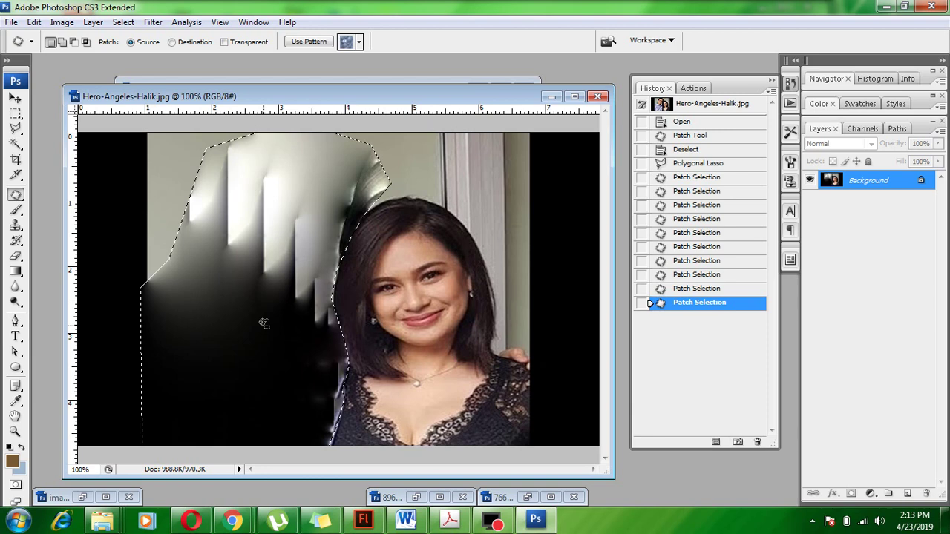
Paint the selected area beside the woman with the wall's grey-green colour using a size 500 brush, and deselect
key("b")
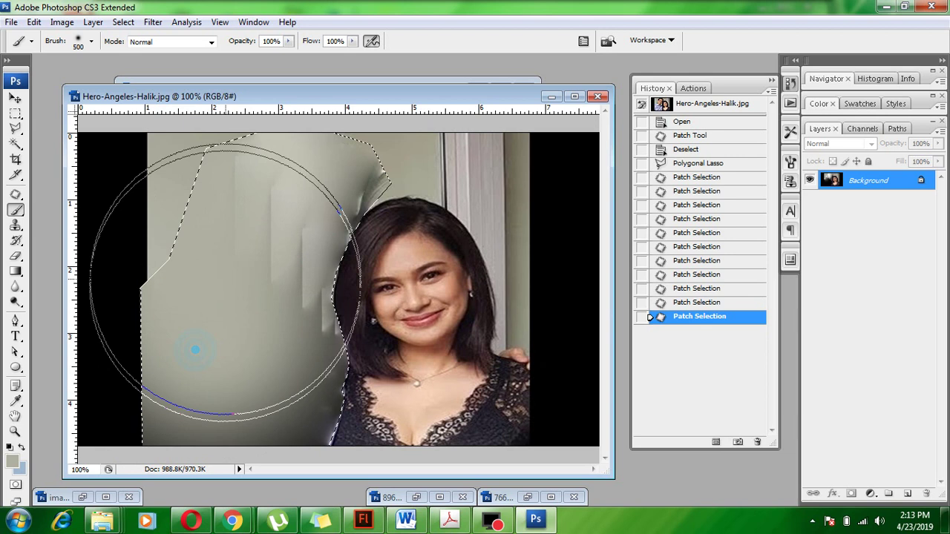
left_click(195, 349)
key("ctrl+d")
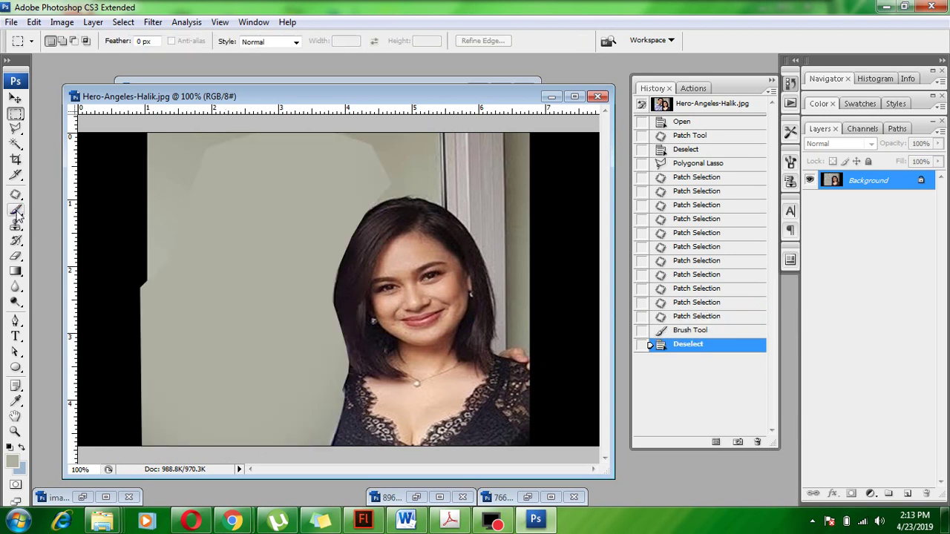
Crop away the black side borders and clone wall texture over the remaining seams and the hand on her shoulder
key("m")
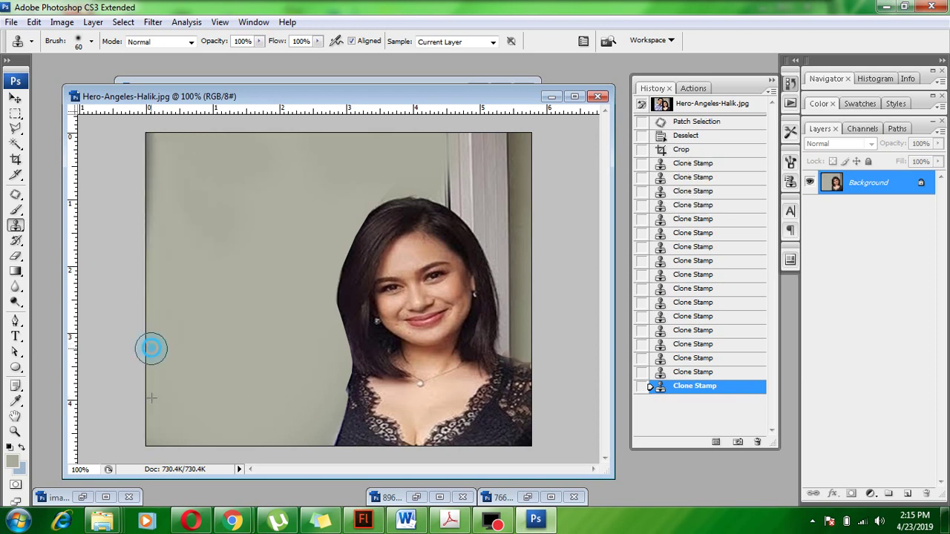
left_click(151, 349)
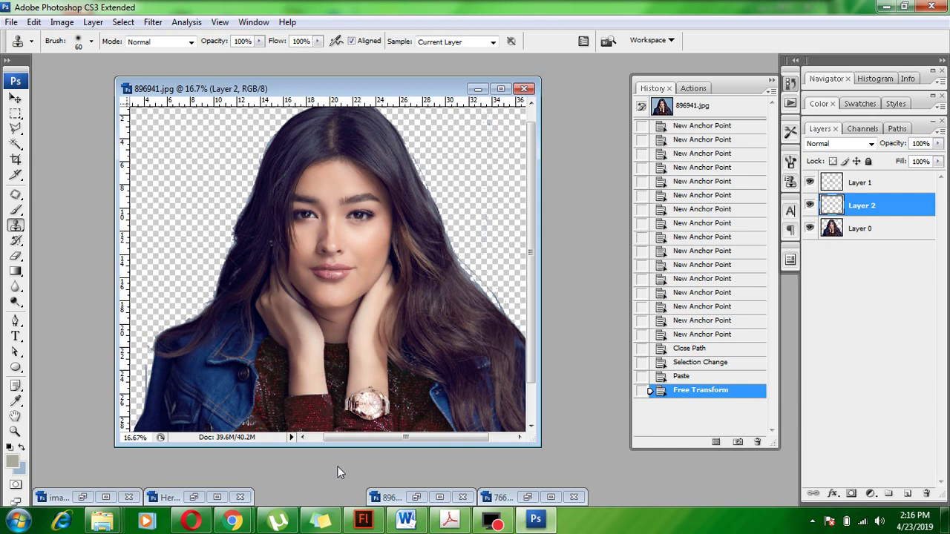
left_click(940, 130)
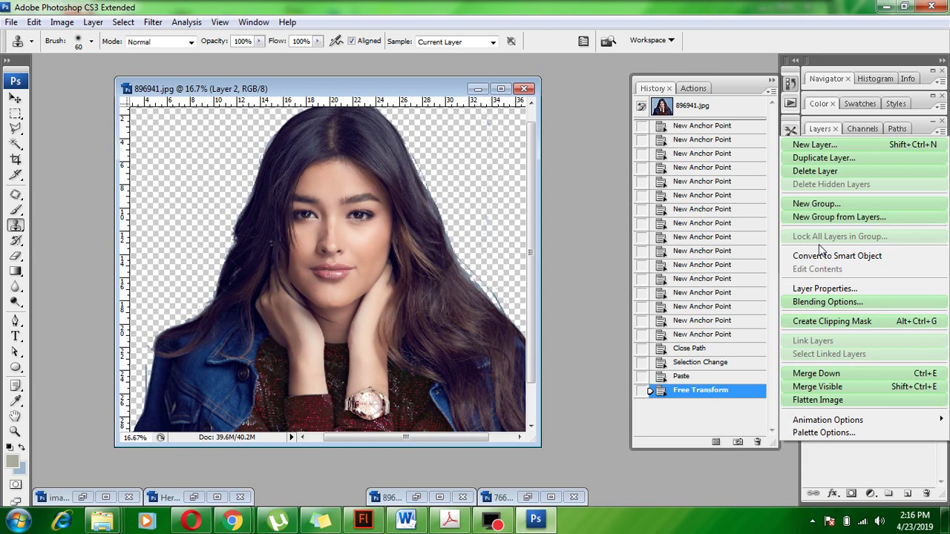
key("Escape")
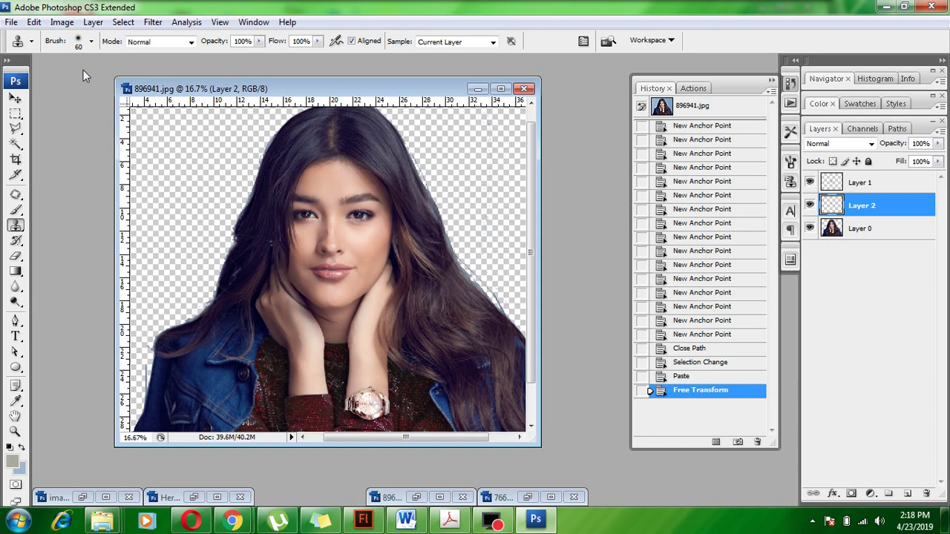
key("alt+bracketright")
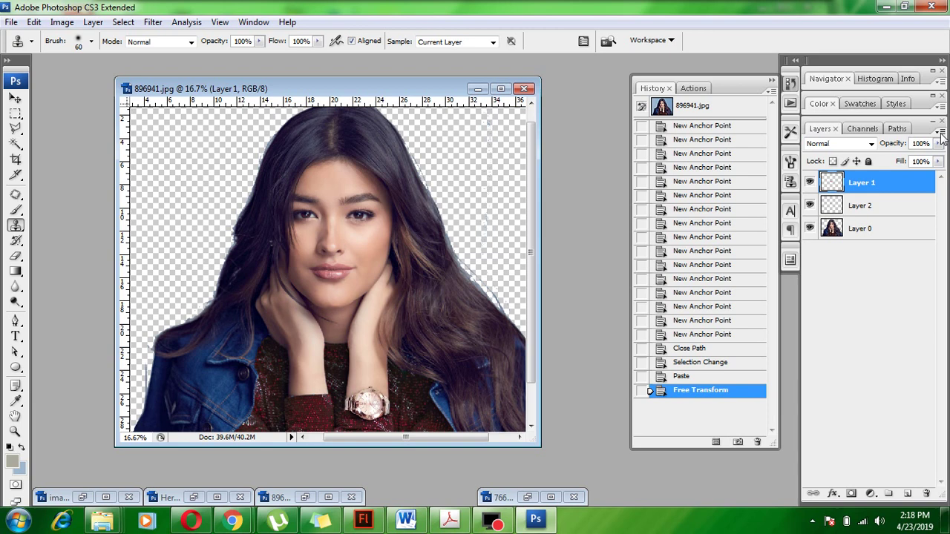
Erase the wall around the woman in Hero-Angeles-Halik.jpg down to the light blue background colour with a size 65 eraser
left_click(16, 255)
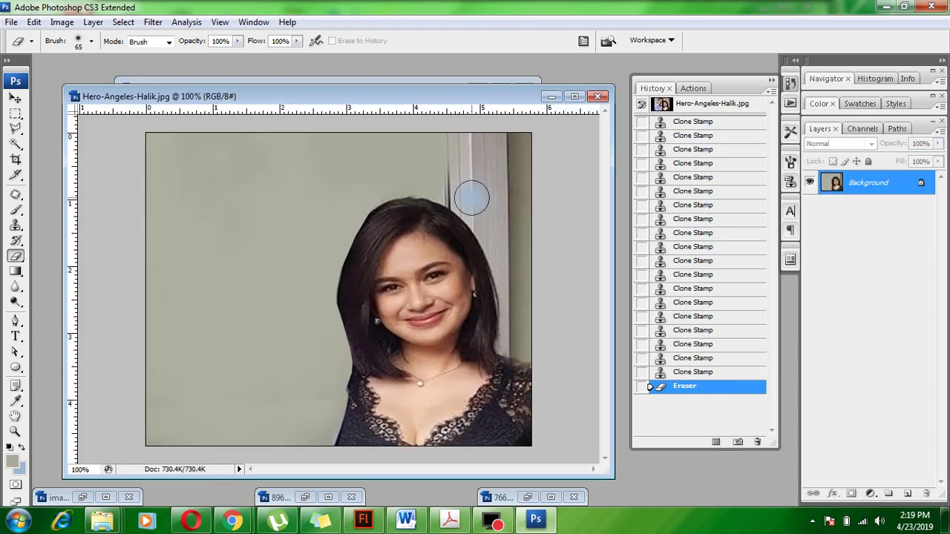
left_click(472, 197)
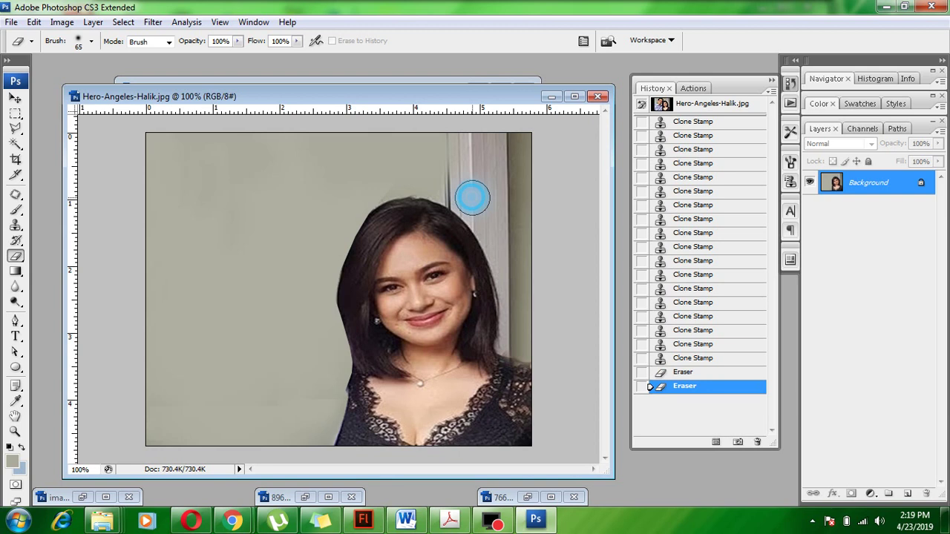
left_click_drag(473, 197, 518, 340)
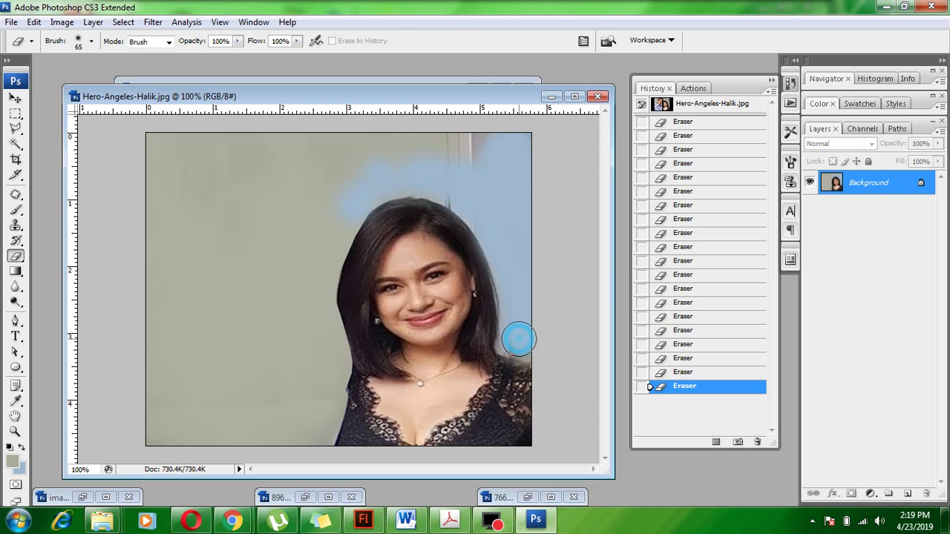
left_click_drag(518, 339, 240, 254)
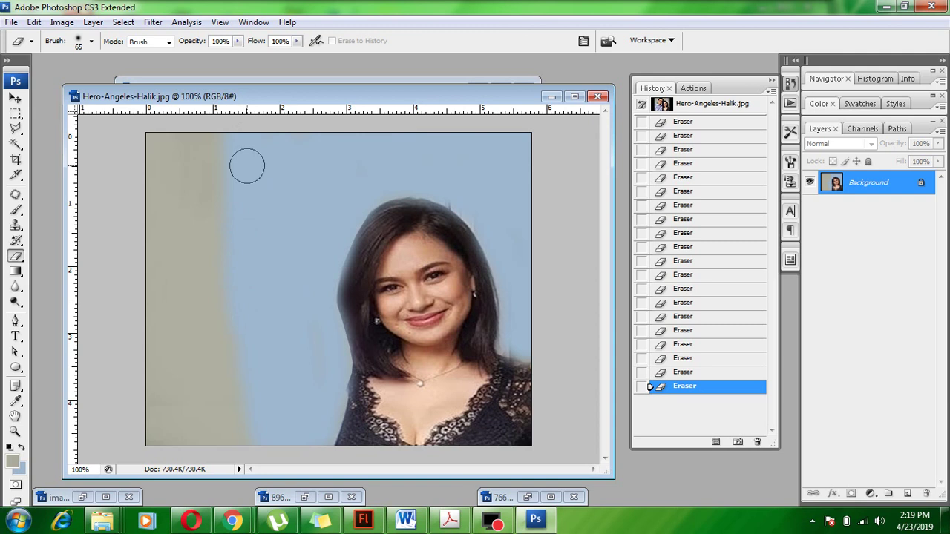
Remove the light blue backdrop behind the woman with the Magic Eraser at tolerance 32, leaving it transparent
key("shift+e")
left_click(166, 297)
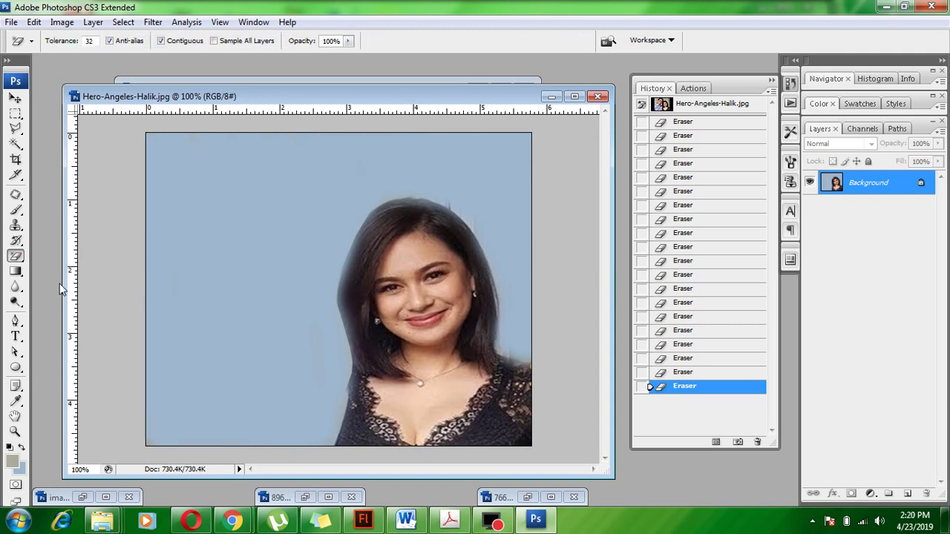
left_click(168, 298)
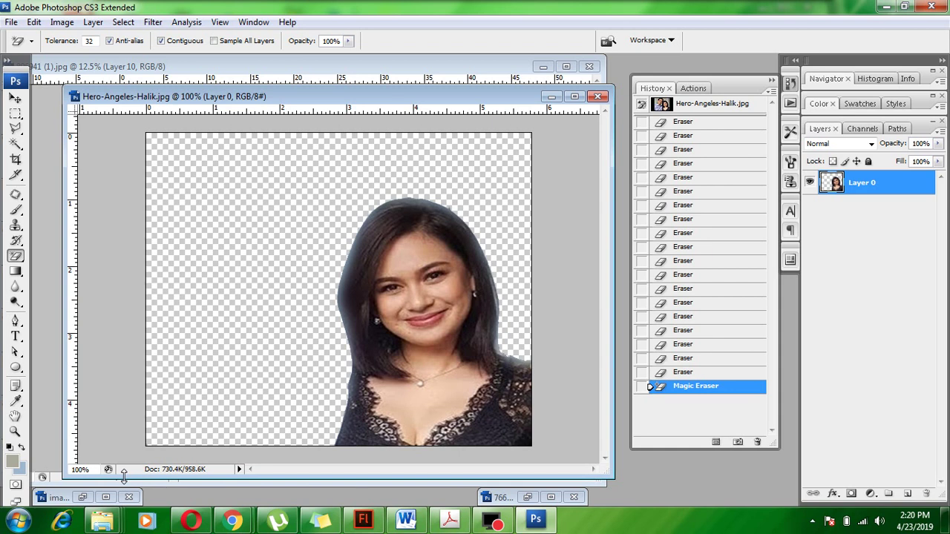
Delete the layer mask on Layer 0 of images (3).jpeg and copy the woman's face, outlined with the Polygonal Lasso, to a new layer
left_click(105, 497)
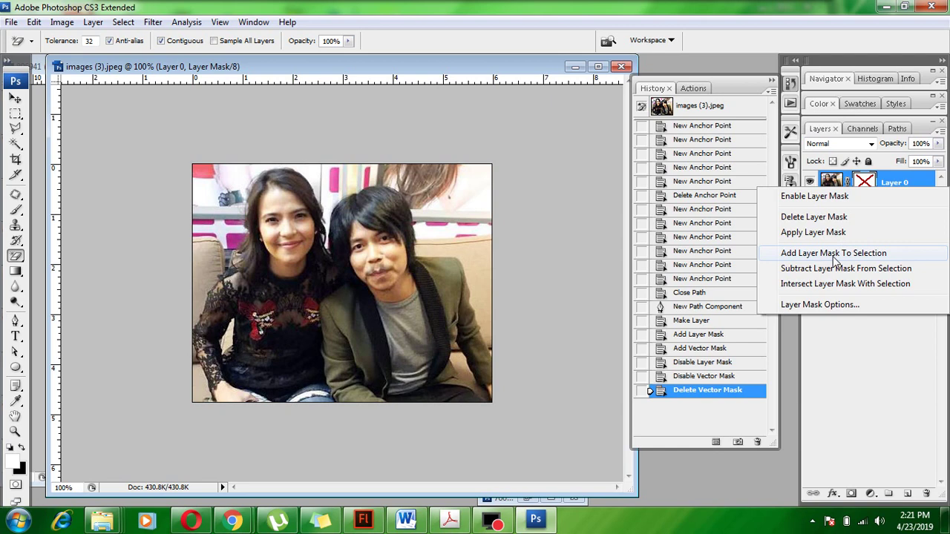
left_click(813, 217)
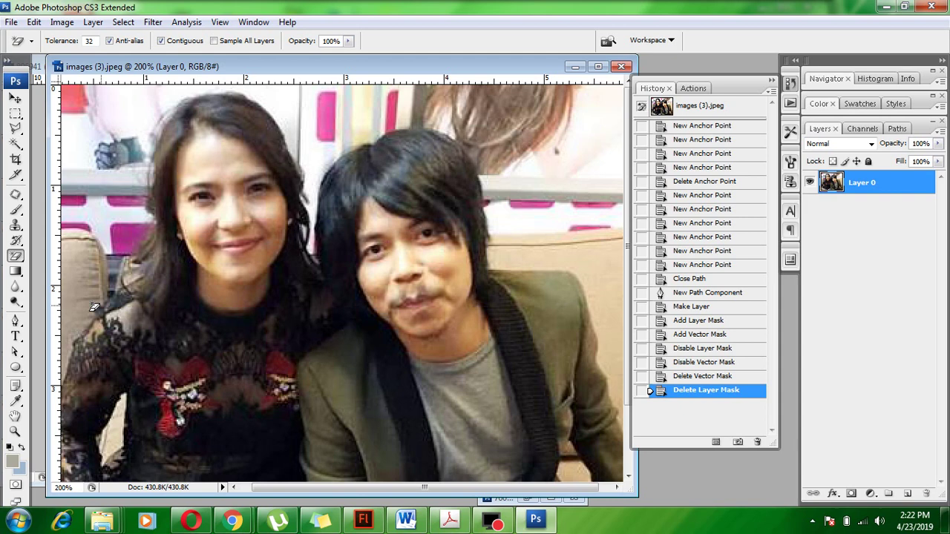
key("l")
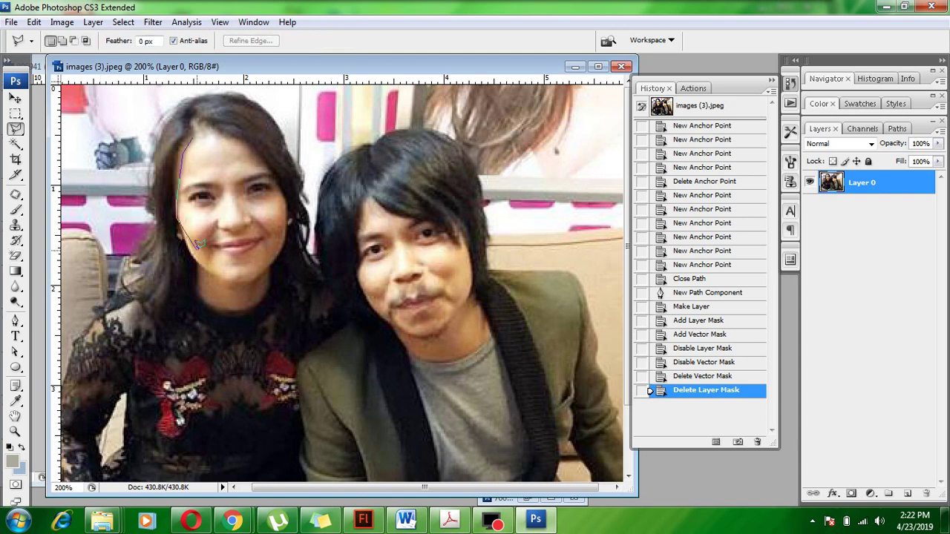
left_click_drag(192, 138, 194, 248)
left_click_drag(194, 246, 285, 194)
double_click(285, 194)
key("ctrl+c")
key("ctrl+v")
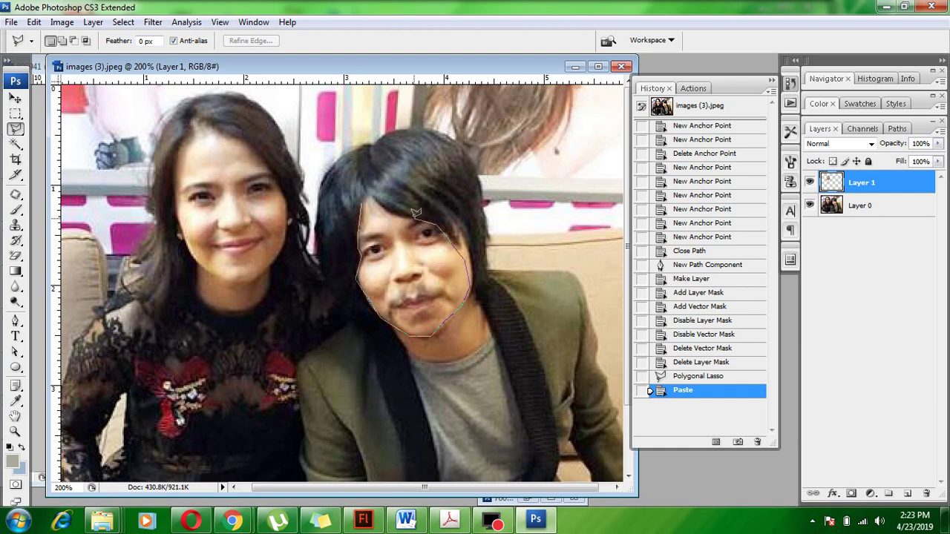
Copy the man's face to a new layer, fit it over the woman's face and erase its hard edges with a size 30 eraser
left_click(414, 217)
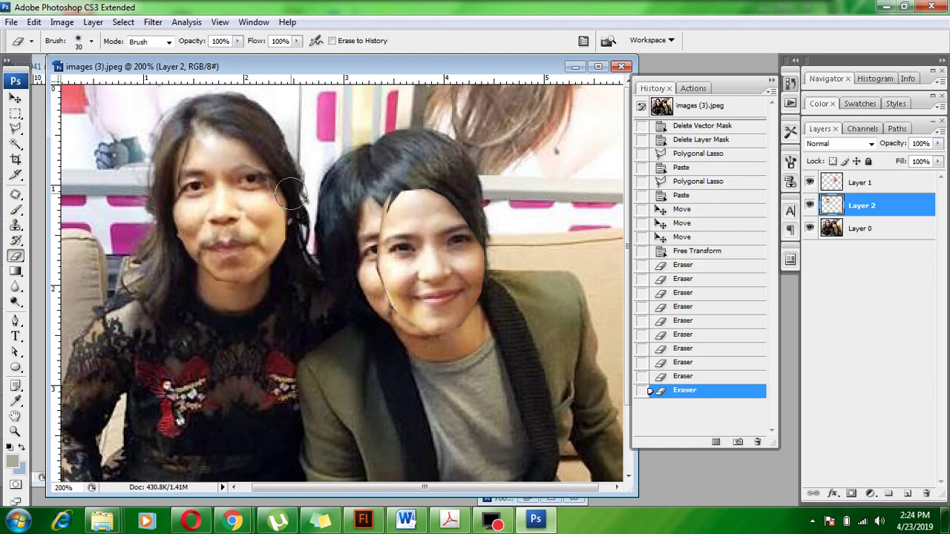
left_click(290, 196)
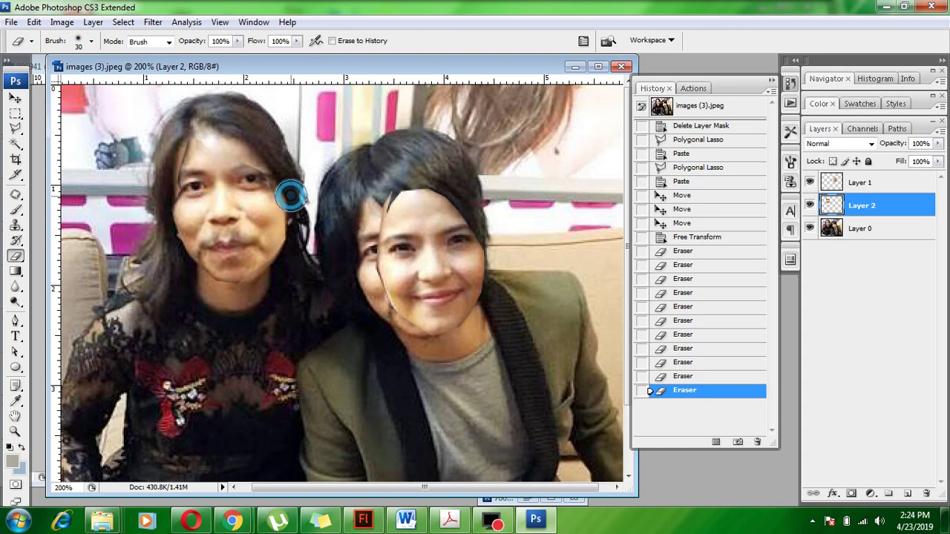
left_click_drag(291, 195, 275, 153)
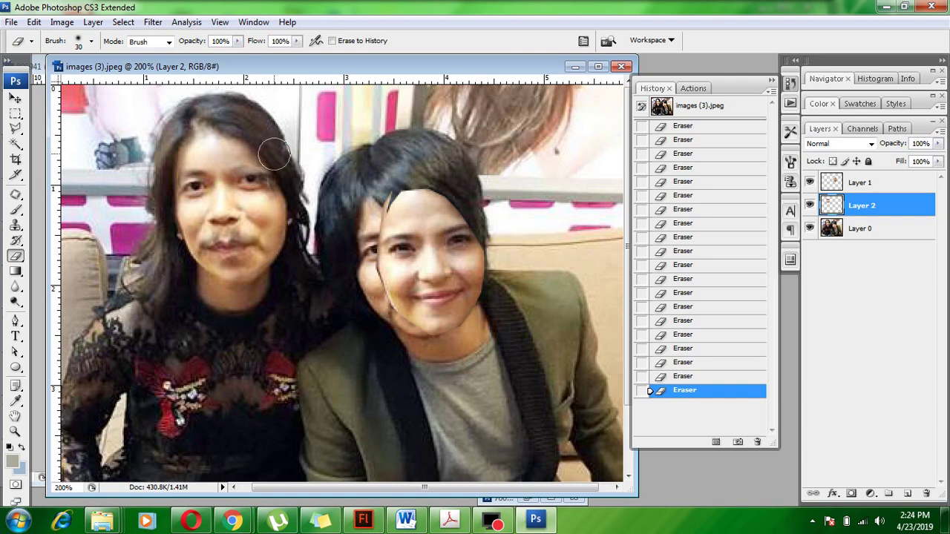
Copy the left eye of the face placed on the woman to a new layer and fit it over that face's right eye
key("l")
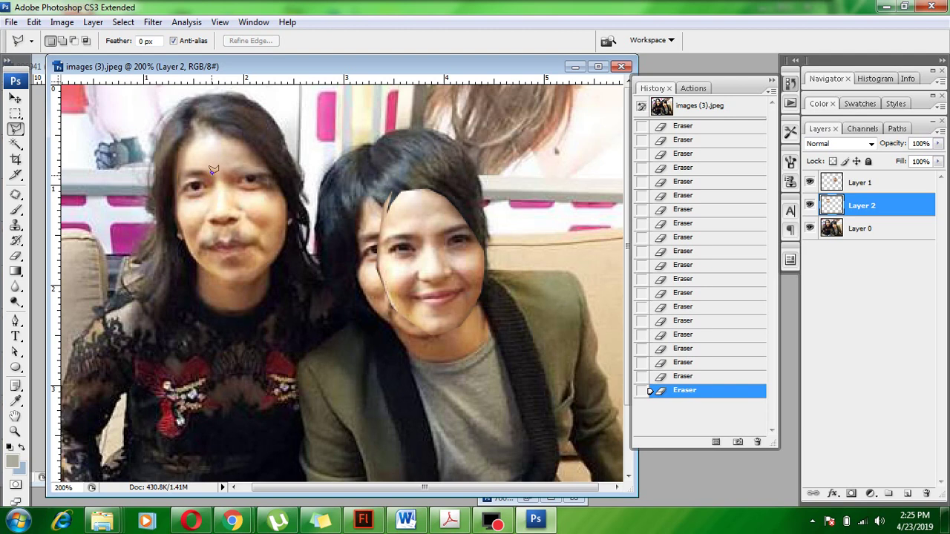
left_click(213, 170)
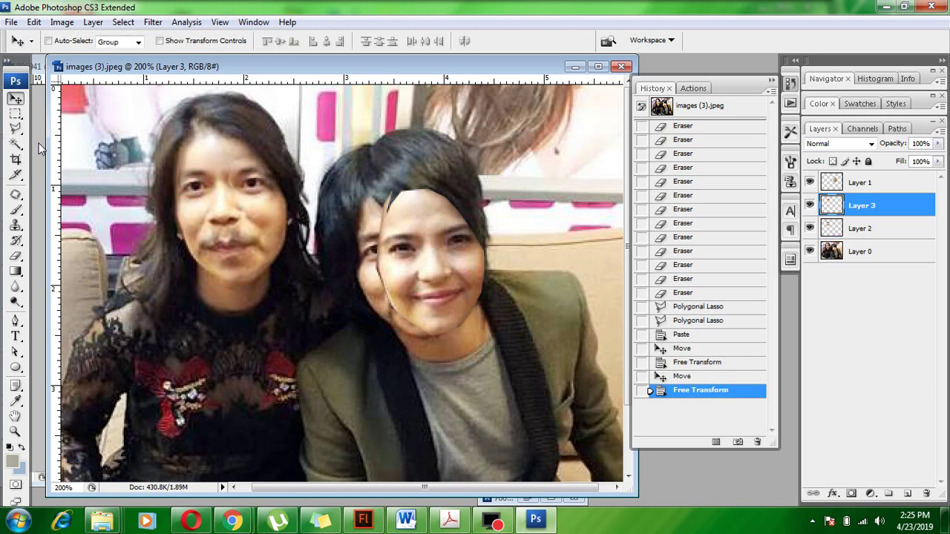
key("Left")
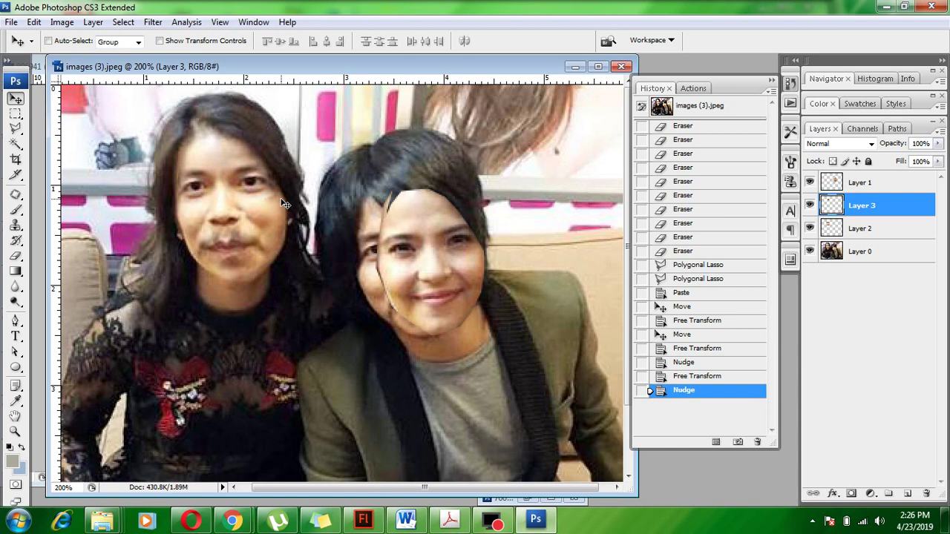
Outline the opening of the right eye on Layer 3 with the Polygonal Lasso, copy it to a new layer and fit it into the eye
key("ctrl+equal")
key("l")
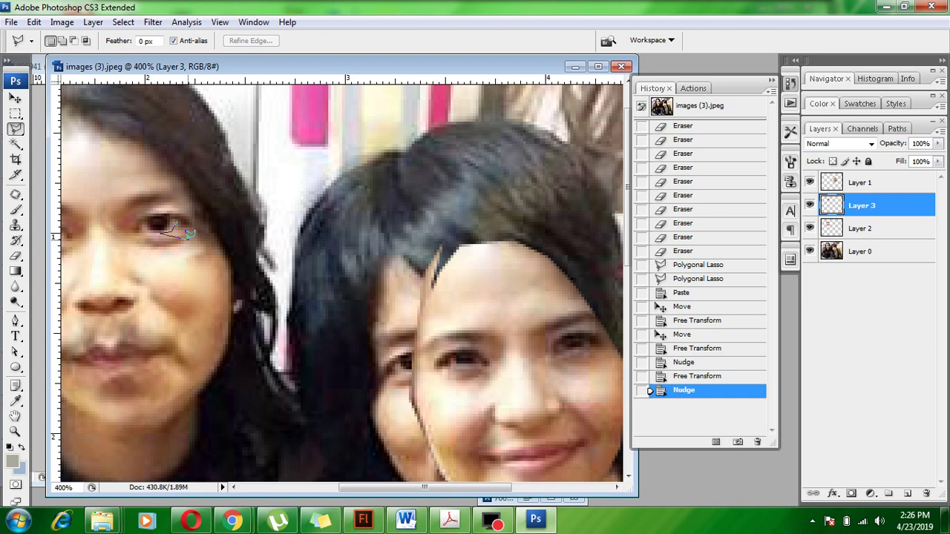
scroll(293, 294, "down", 3)
scroll(294, 294, "up", 1)
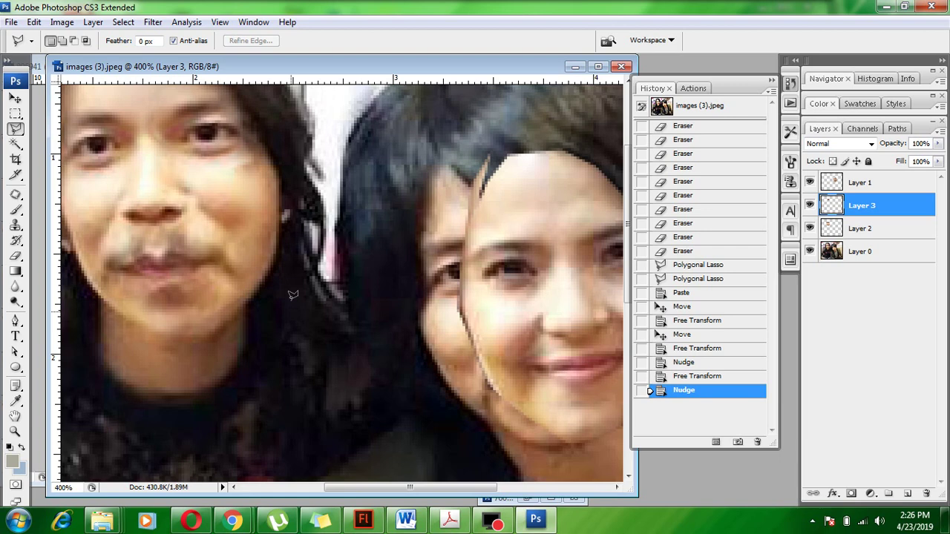
scroll(293, 294, "up", 2)
left_click(195, 197)
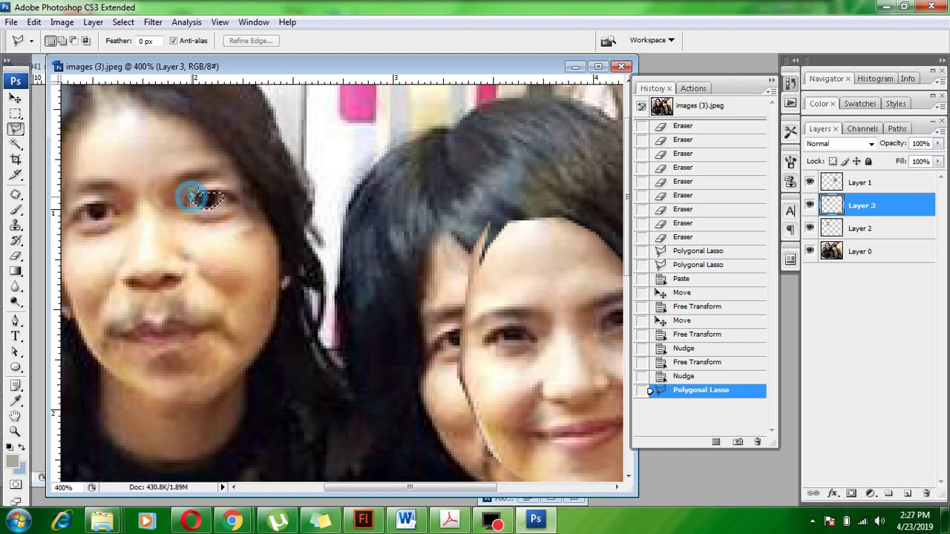
key("ctrl+c")
key("ctrl+v")
key("v")
left_click_drag(194, 196, 252, 235)
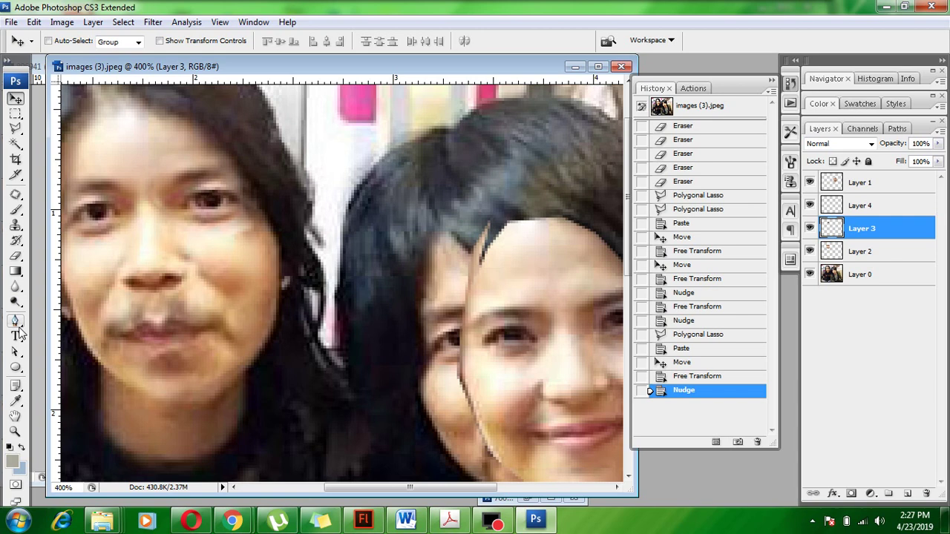
Paint the right eye's inner corner on Layer 3 with a sampled skin tone and a size 5 brush, and select Layer 4 along with it
key("b")
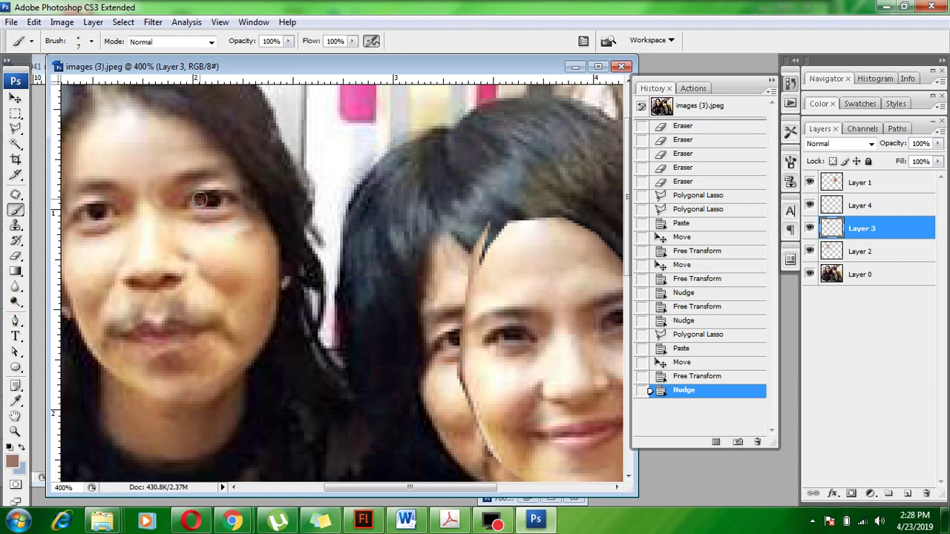
left_click(197, 193, "alt")
key("bracketleft")
key("bracketleft")
left_click(198, 194)
left_click(201, 204)
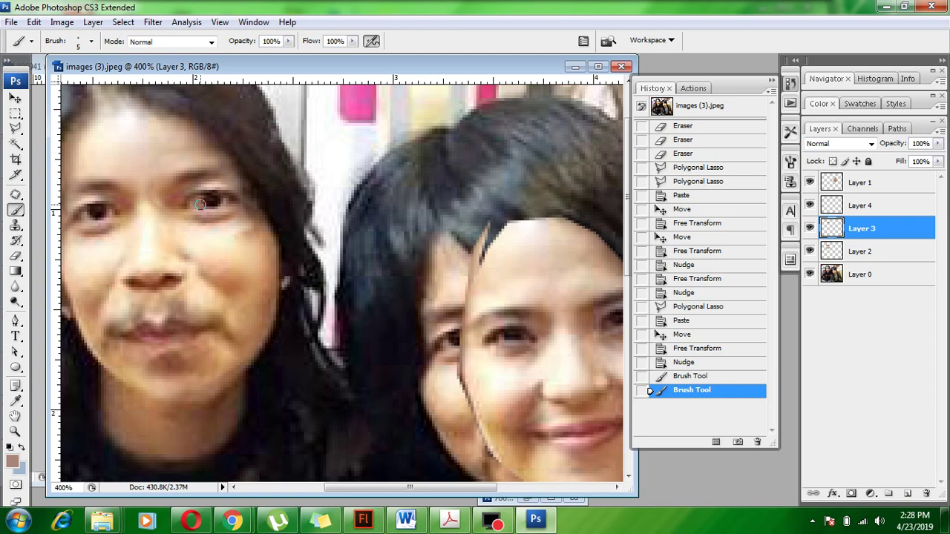
left_click(199, 204)
key("v")
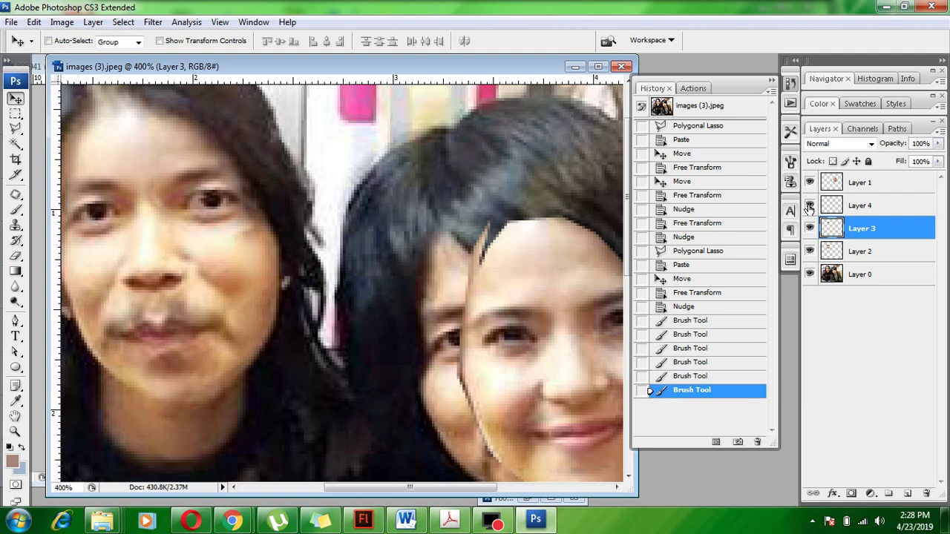
left_click(831, 205, "shift")
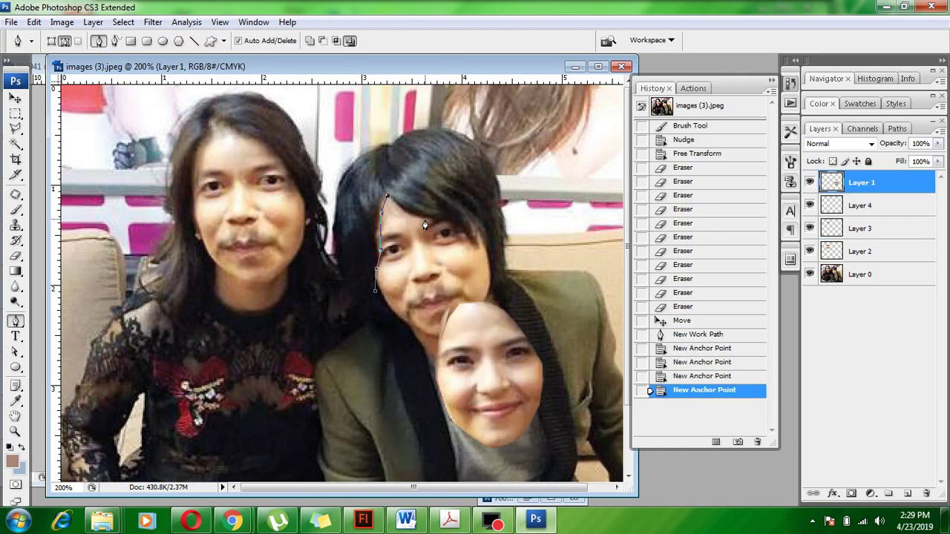
Copy the man's hair from a pen path to a new layer and fit the woman's face on Layer 1 over his face, beneath the hair
left_click(427, 222)
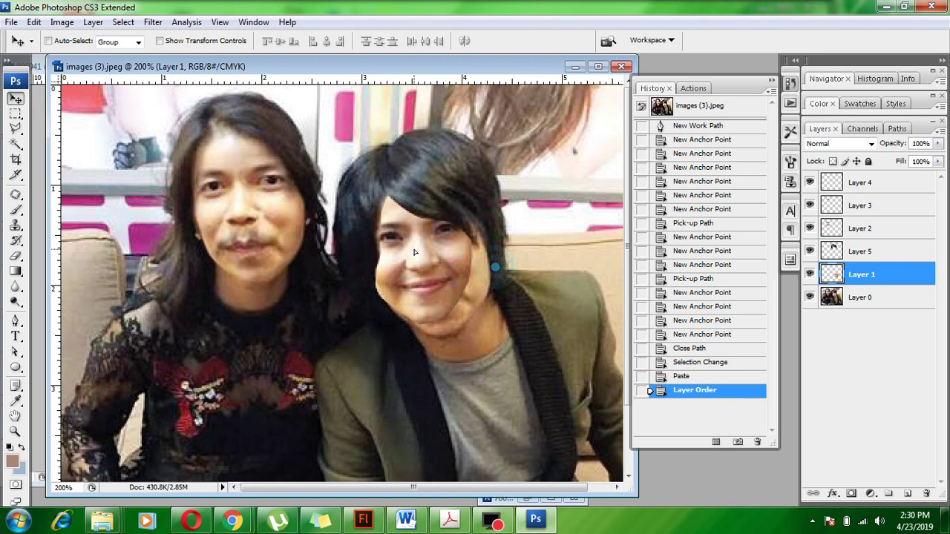
key("Return")
Erase the uneven edges of the woman's face on Layer 1 with a size 30 eraser and nudge the layer up
key("e")
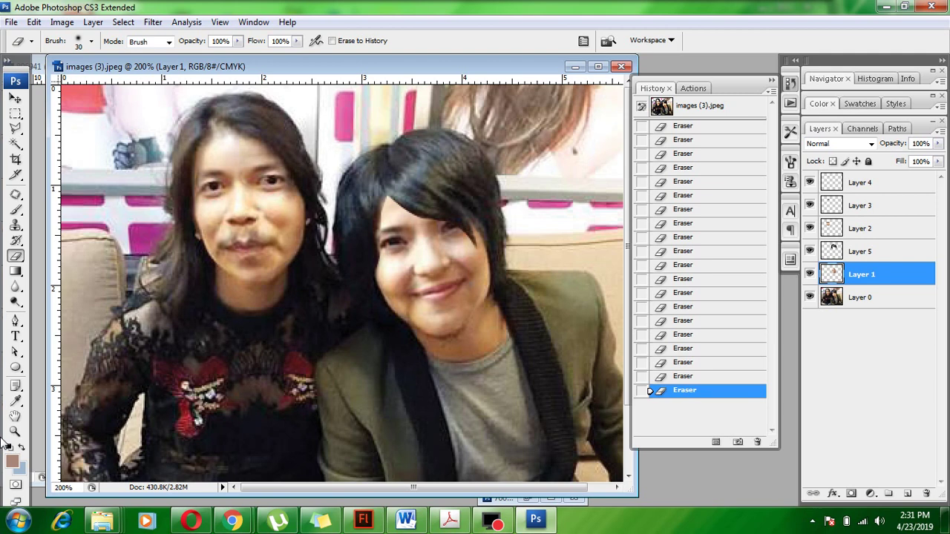
key("v")
key("Up")
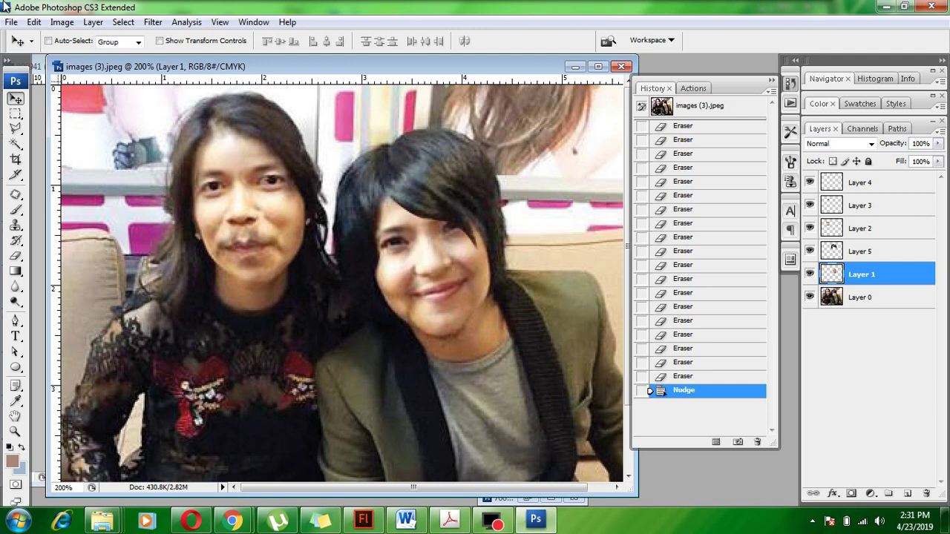
key("ctrl+minus")
key("ctrl+minus")
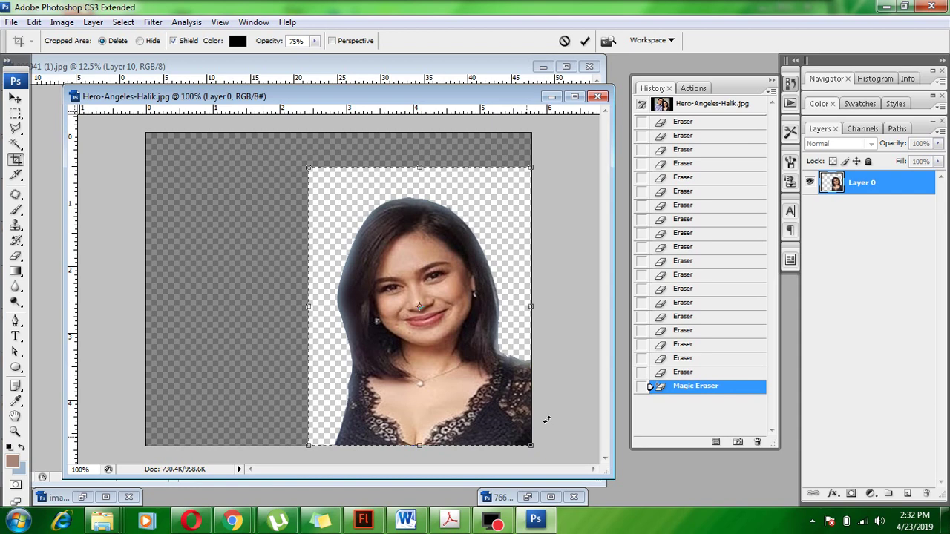
key("Return")
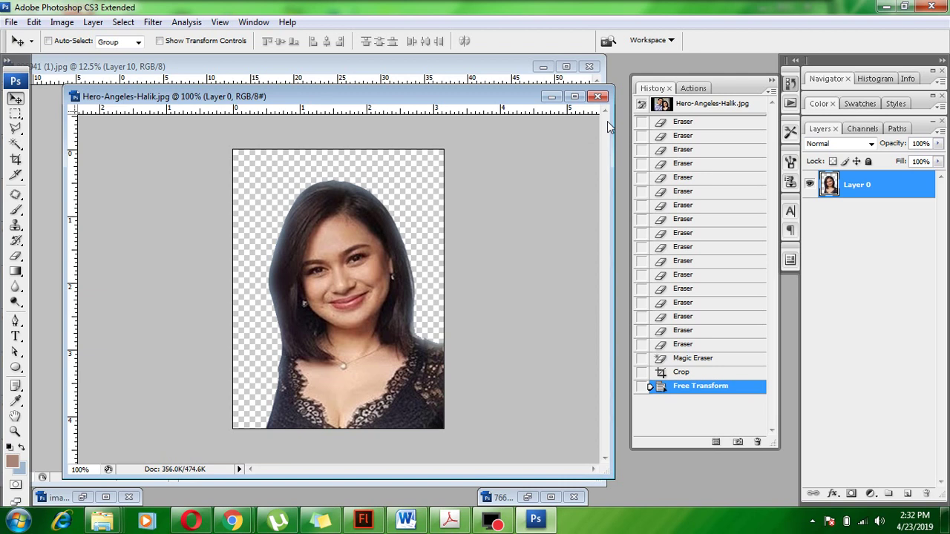
key("ctrl+Tab")
Close image.jpg and open images (2).jpg
mouse_move(102, 522)
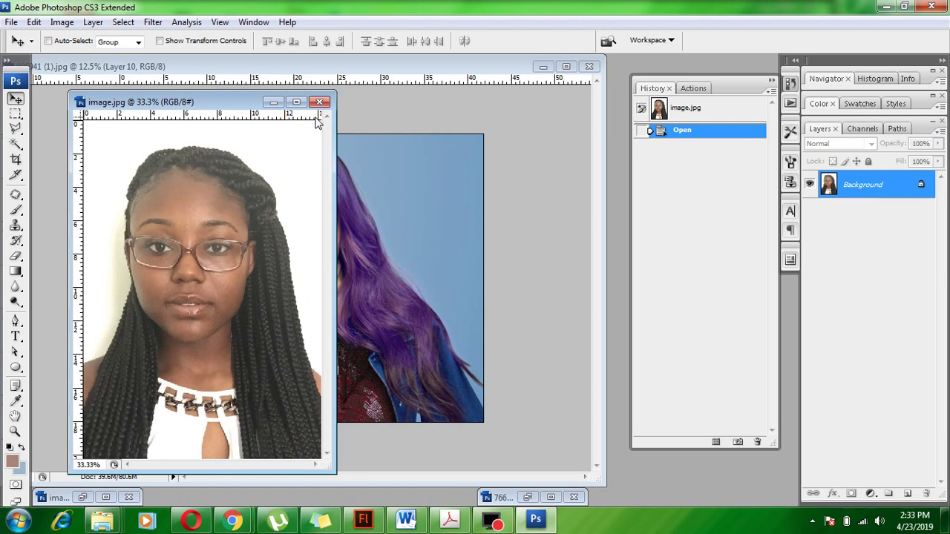
left_click(319, 102)
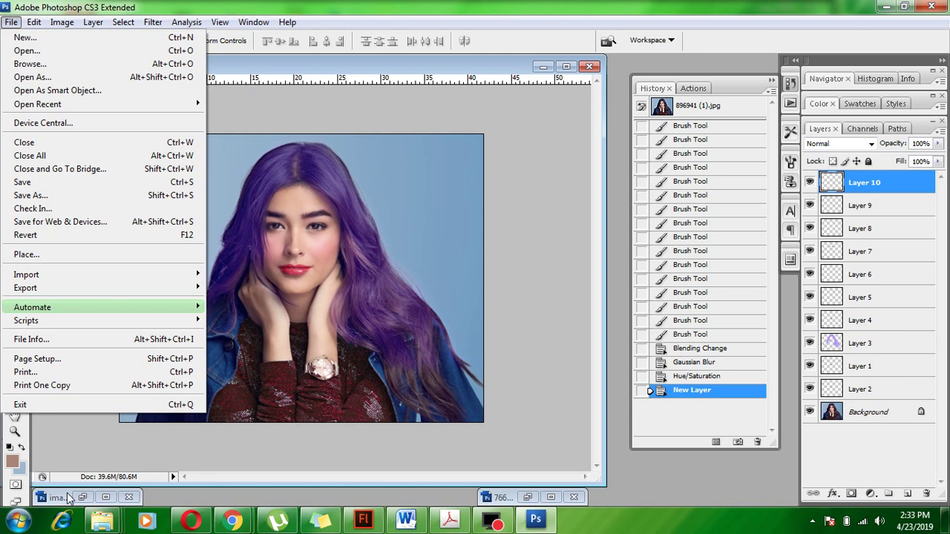
left_click(308, 260)
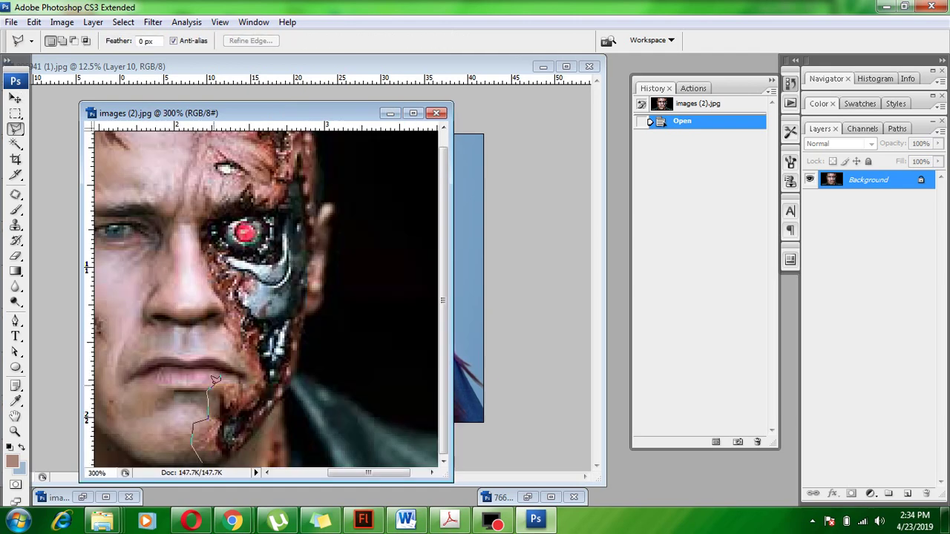
Outline the damaged metal half of the man's face, from chin to forehead and around the ear, with the Polygonal Lasso
left_click(214, 383)
left_click_drag(213, 384, 215, 139)
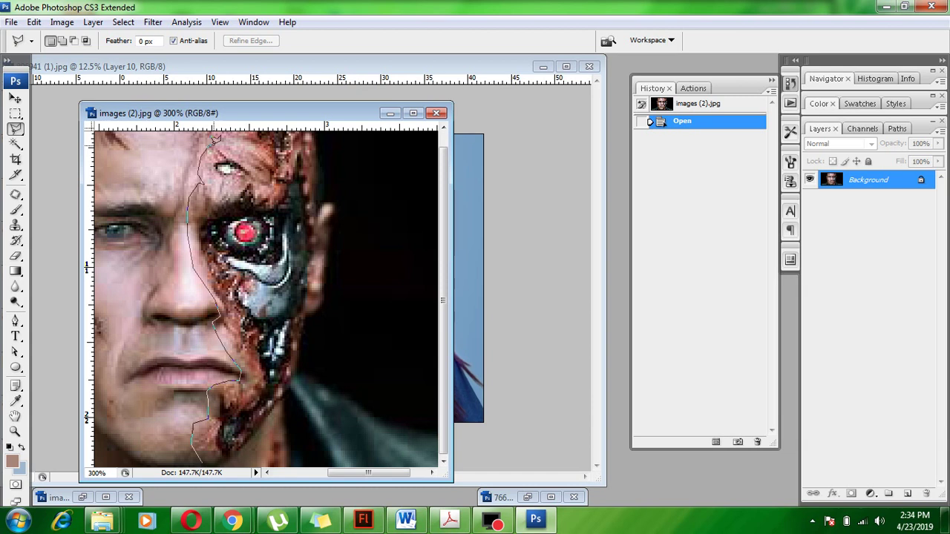
left_click(330, 217)
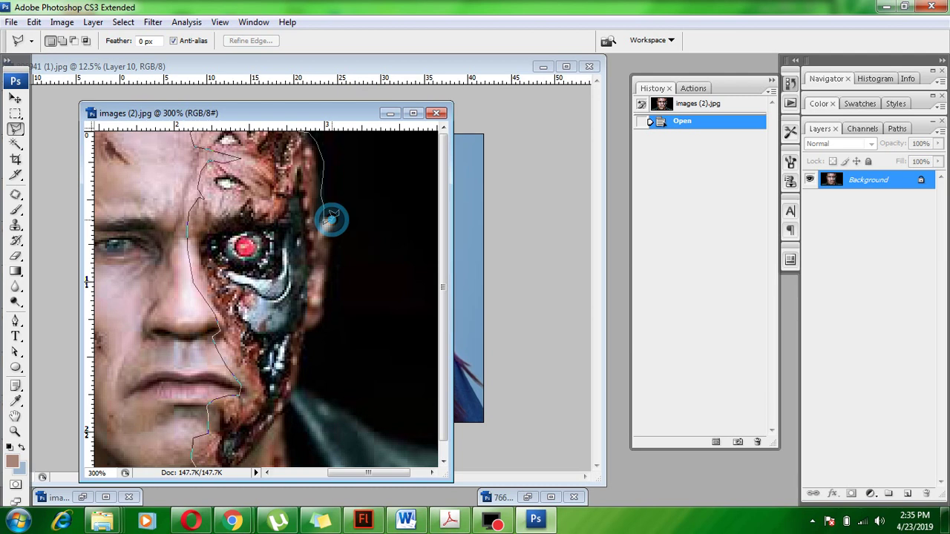
left_click(332, 216)
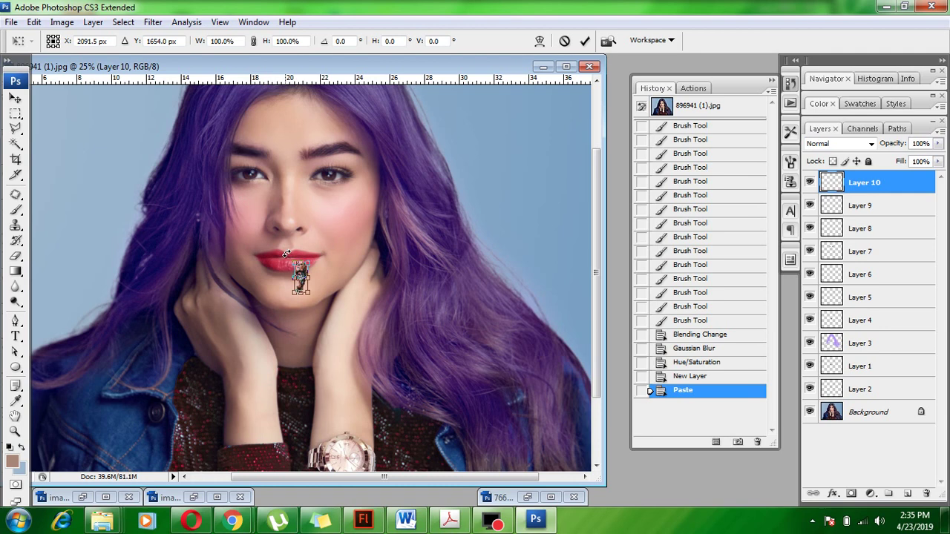
Fit the pasted cyborg piece on Layer 10 over the woman's left eye and cheek, scaling it to 818.7% by 747.4%, trimming and warping it
left_click_drag(286, 254, 395, 217)
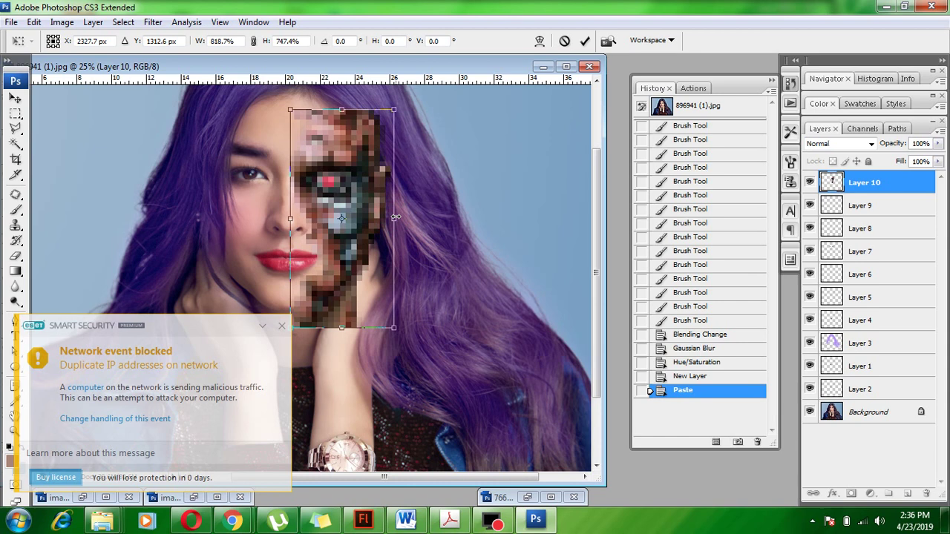
key("Return")
key("e")
left_click_drag(349, 312, 339, 329)
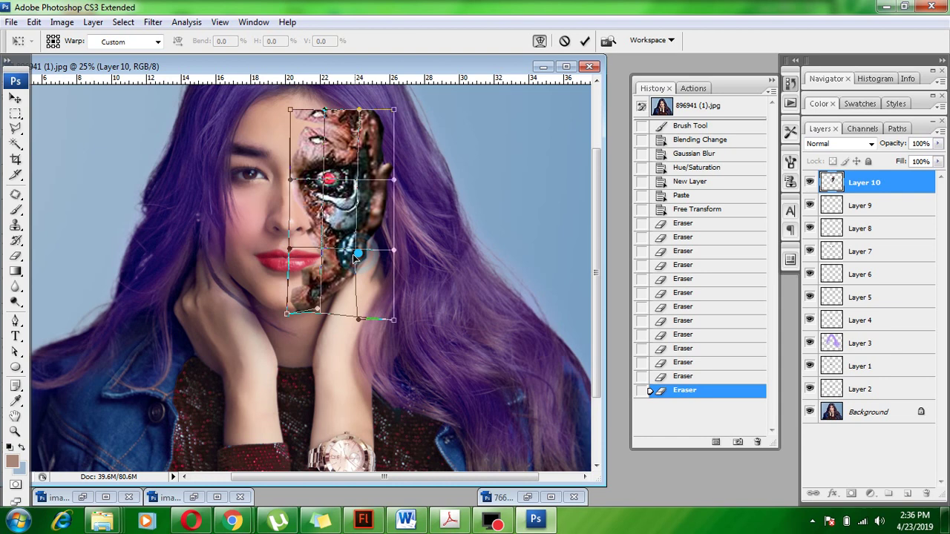
key("Return")
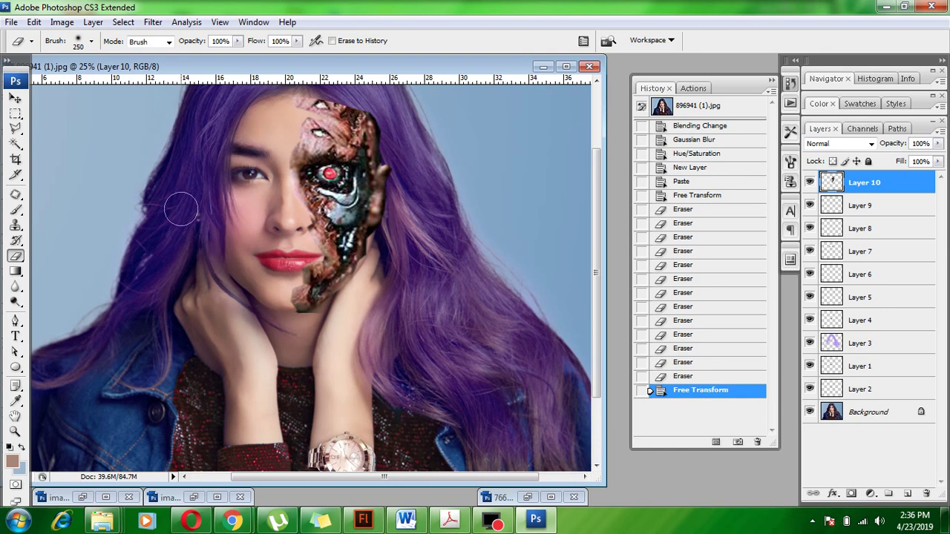
Erase the outer edges of the cyborg piece on Layer 10 around the forehead, ear, mouth and jaw with a size 250 eraser
left_click_drag(312, 163, 329, 324)
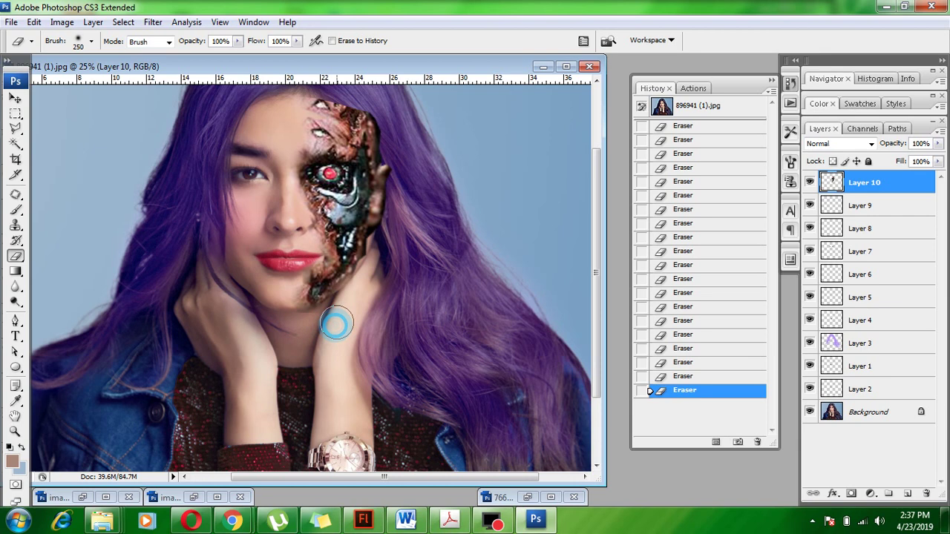
left_click_drag(368, 119, 379, 237)
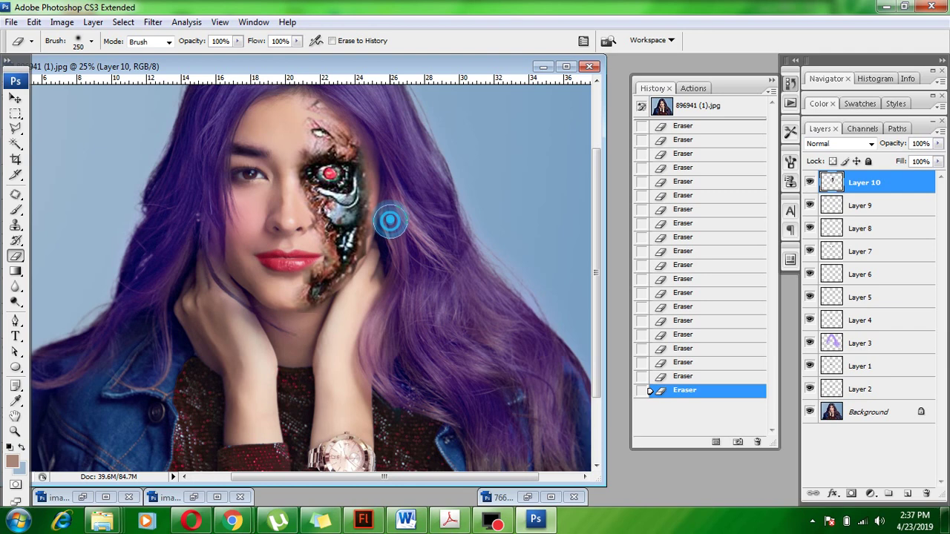
left_click_drag(317, 215, 307, 254)
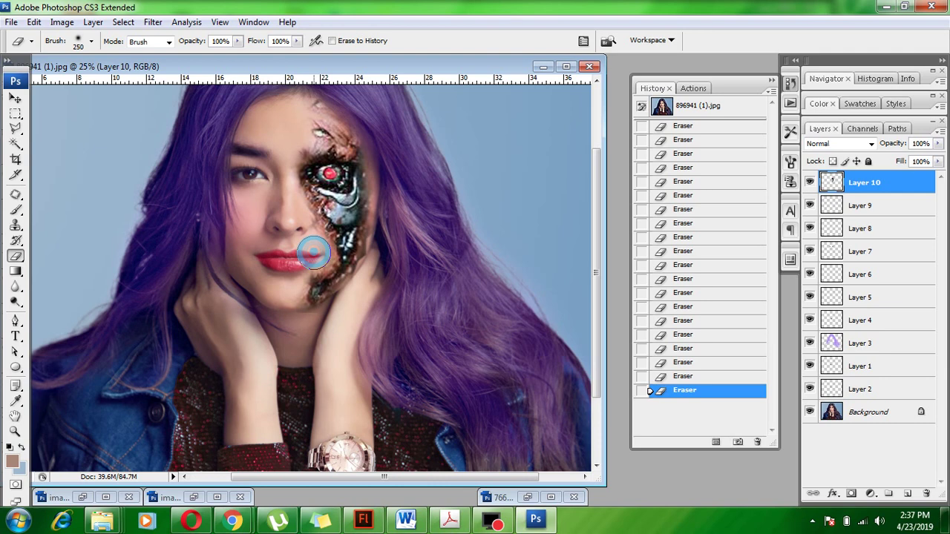
scroll(383, 216, "up", 3)
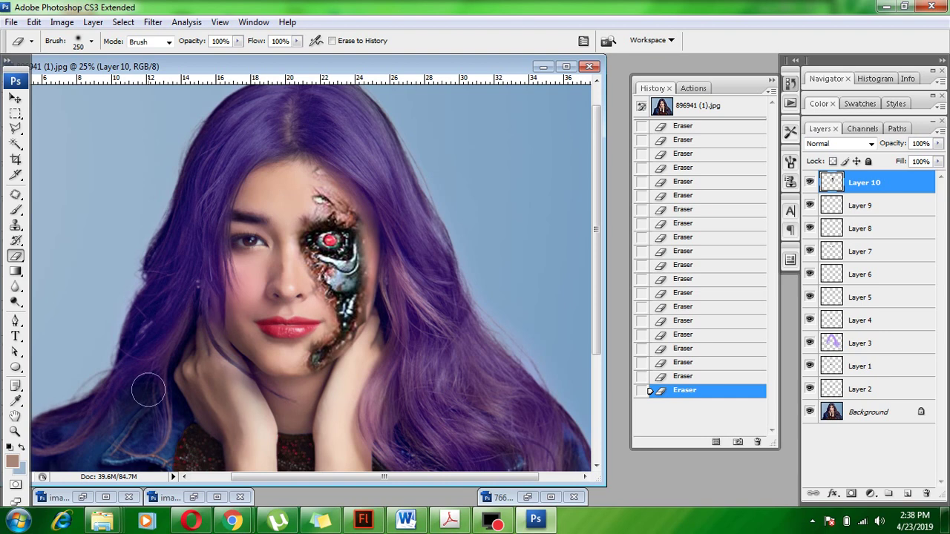
key("ctrl+minus")
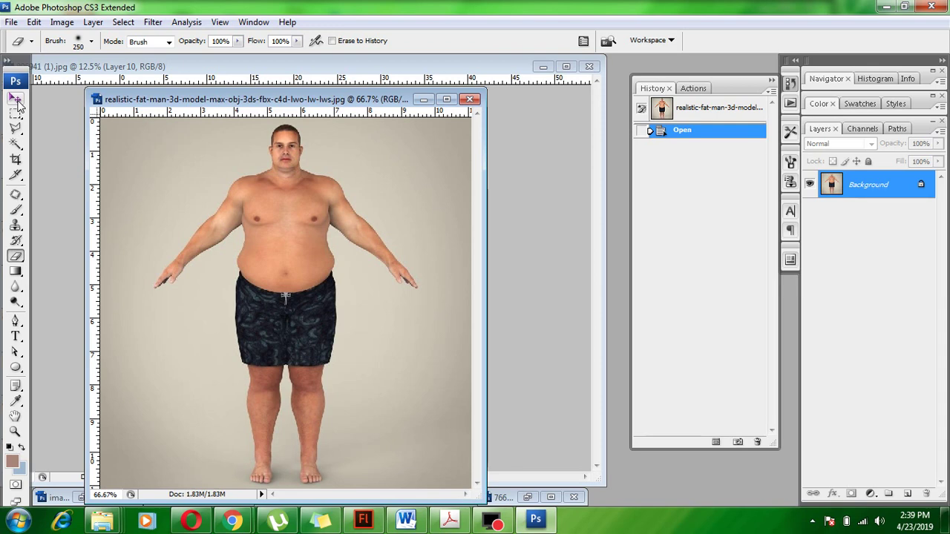
Slim the fat man's belly, waist and shorts waistband with Liquify, using the Forward Warp tool at brush size 110
key("ctrl+shift+x")
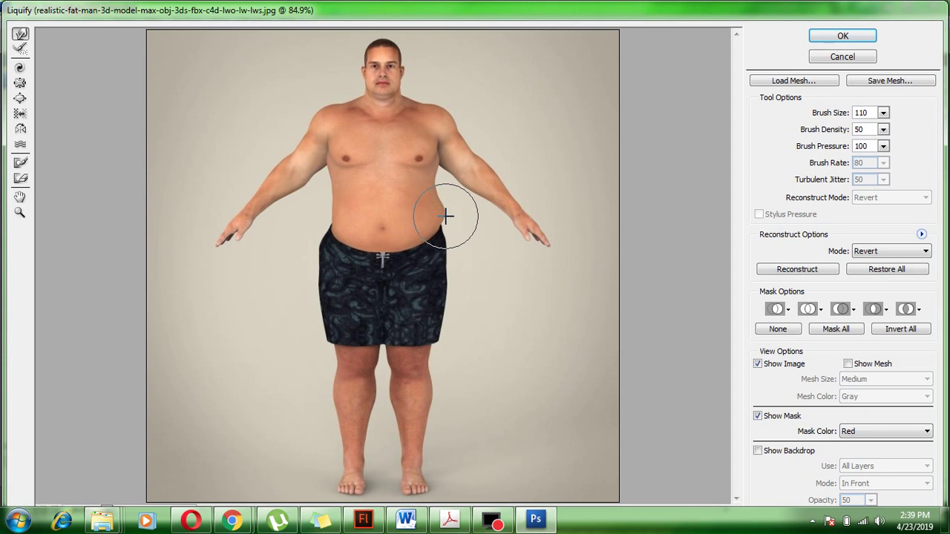
left_click_drag(446, 216, 432, 217)
left_click_drag(346, 255, 348, 253)
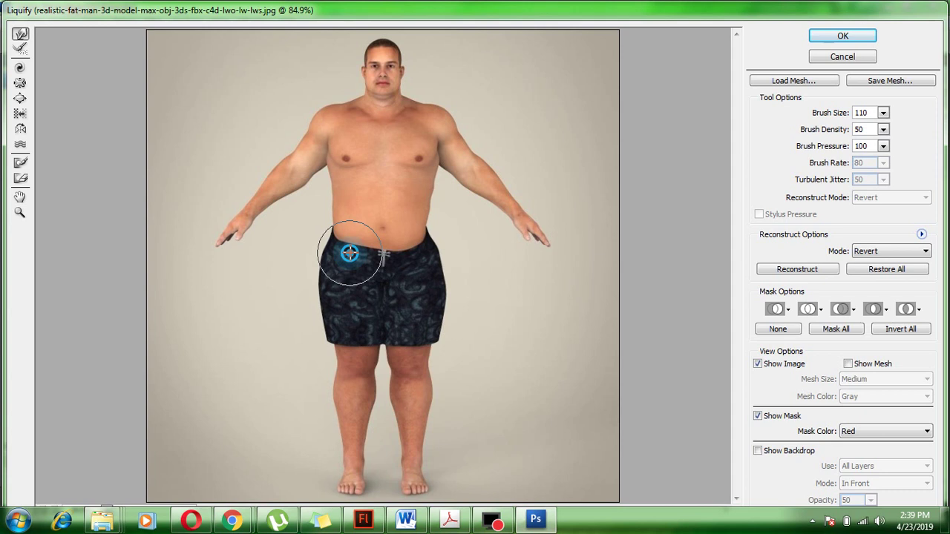
left_click_drag(349, 254, 340, 250)
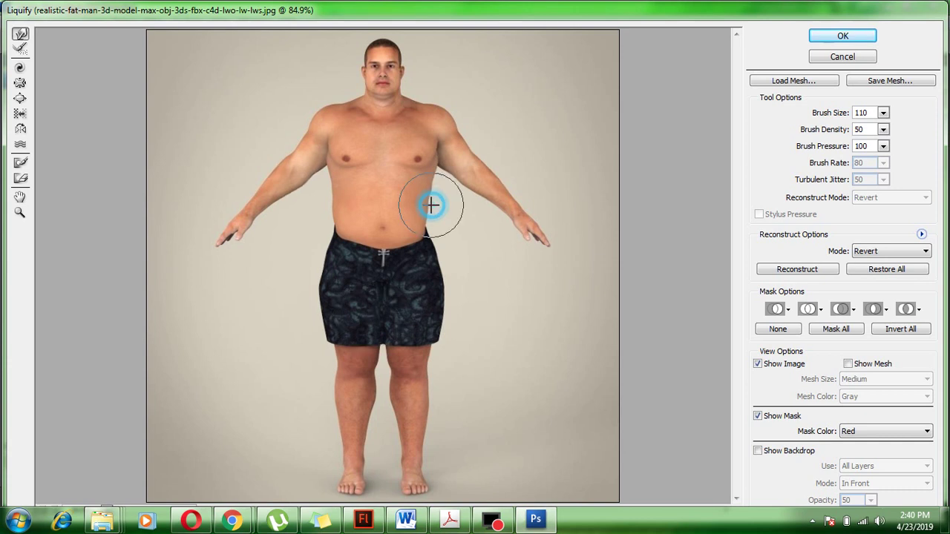
left_click_drag(433, 205, 432, 206)
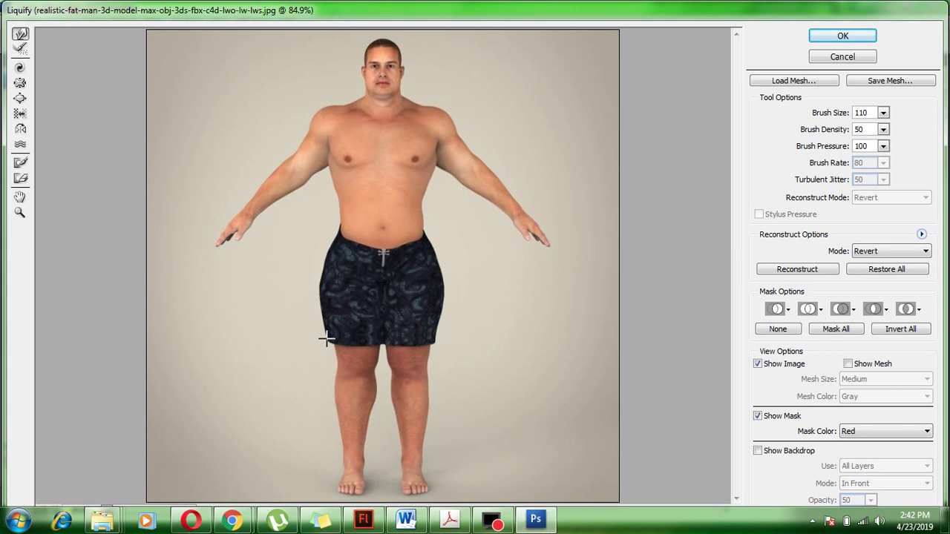
key("Return")
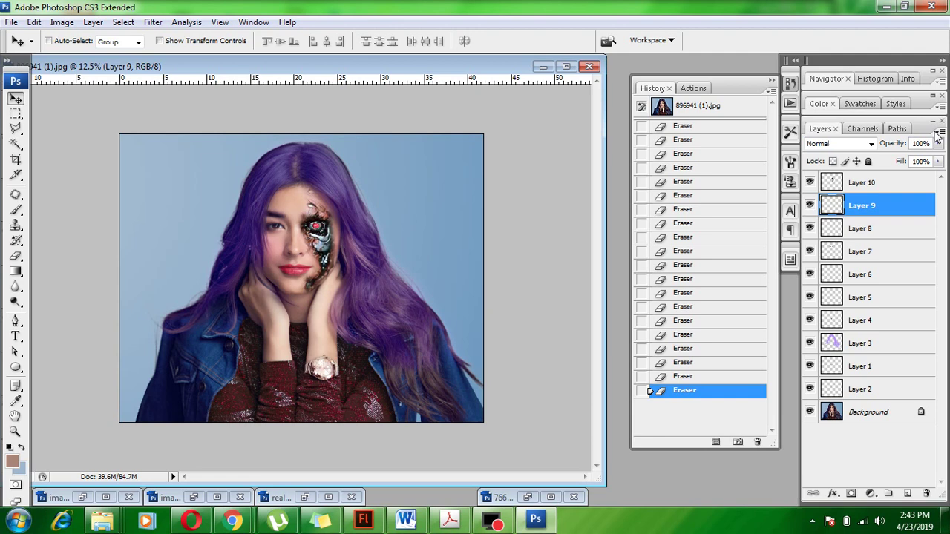
Minimize the 896941 (1).jpg document window
left_click(542, 67)
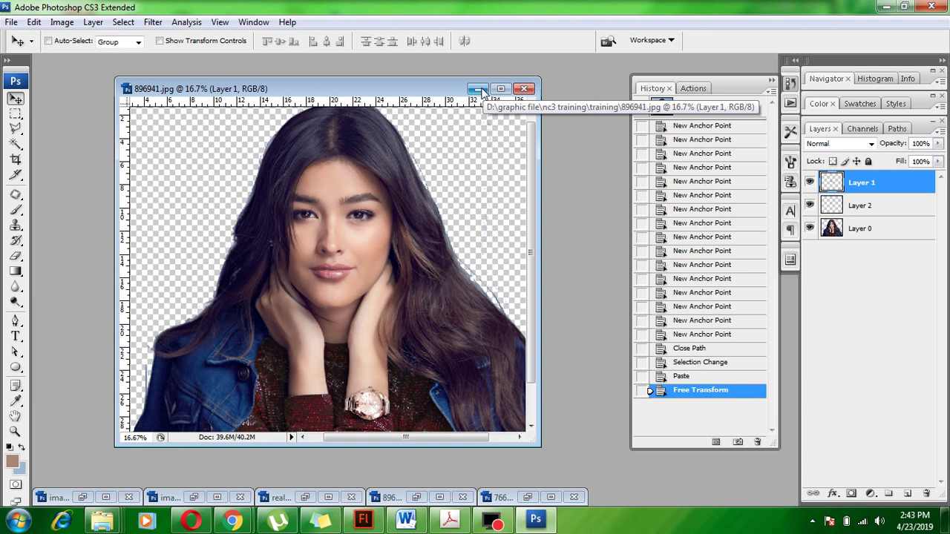